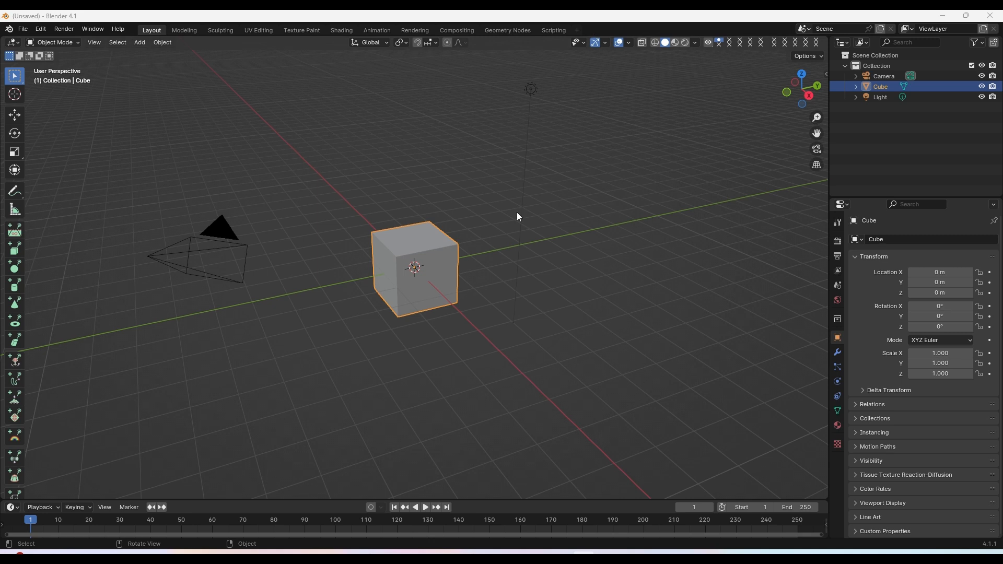
Step: Create a new file from the 2D Animation template
middle_click_drag(553, 190, 559, 234)
scroll(554, 199, "down", 1)
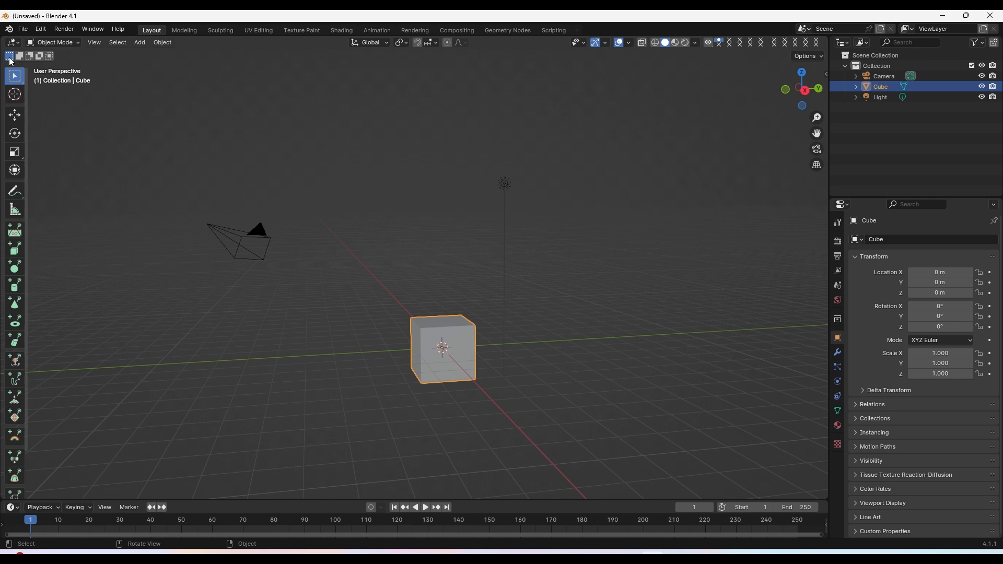
left_click(23, 28)
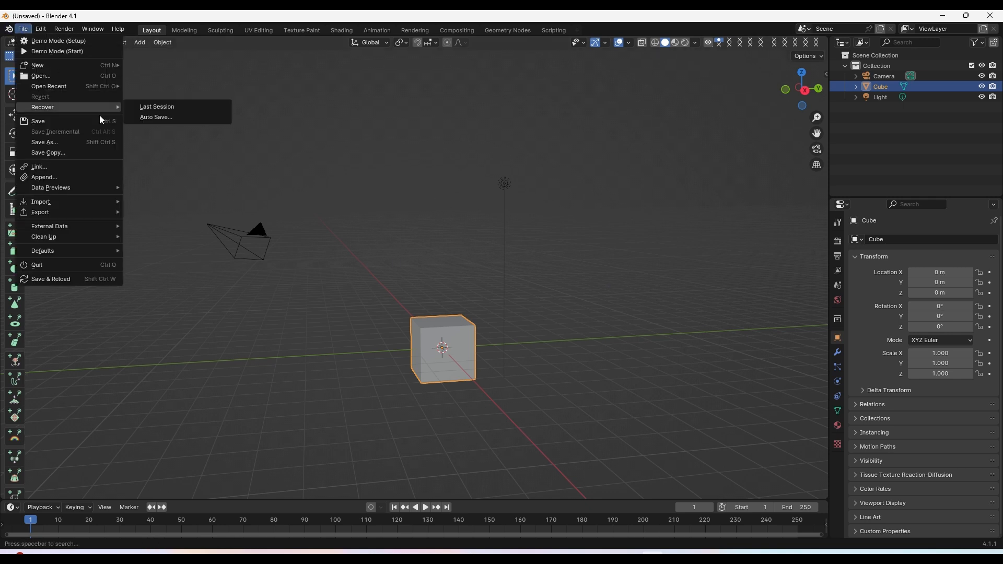
mouse_move(105, 67)
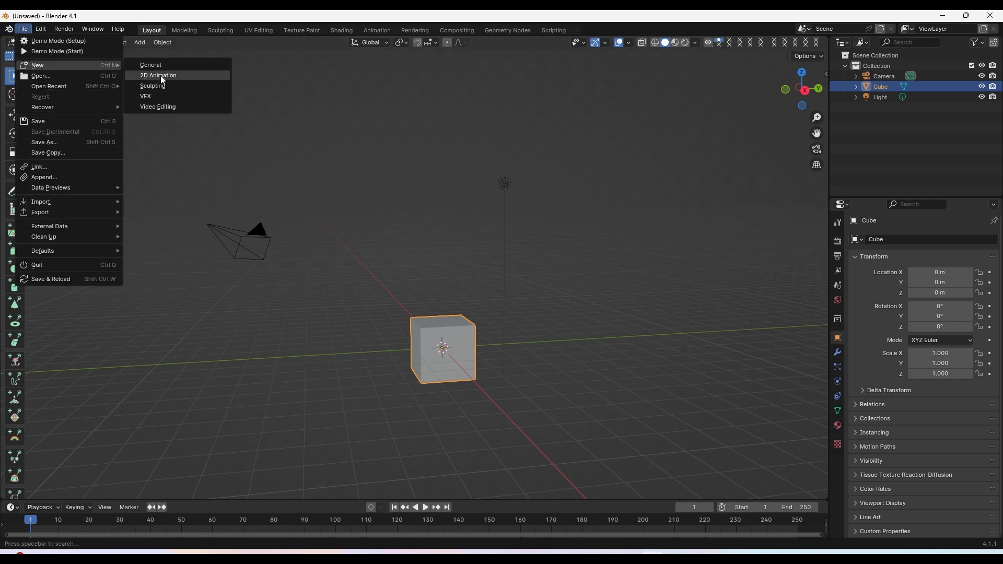
left_click(180, 75)
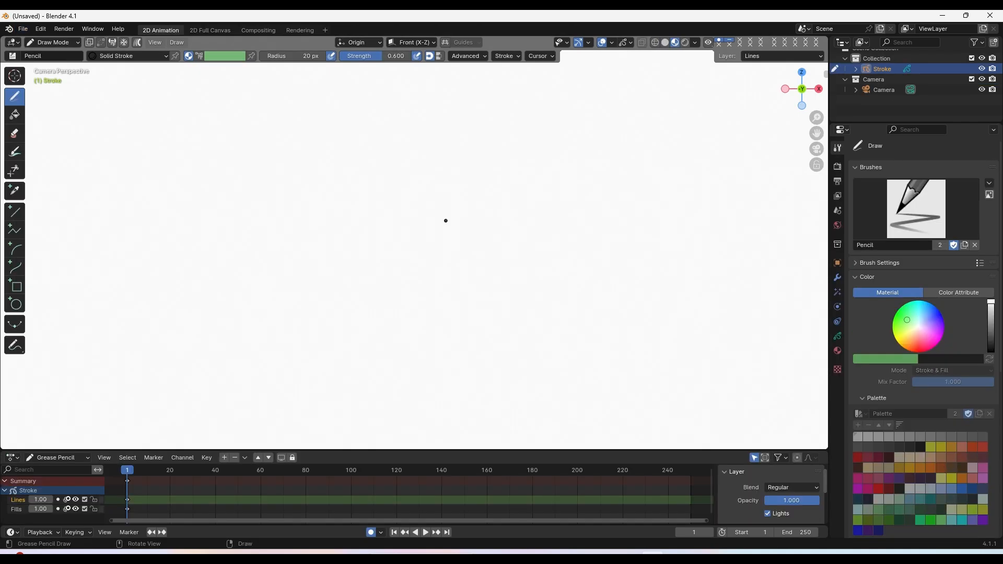
Step: Set the Pencil brush radius to 74 px
scroll(504, 238, "down", 5)
scroll(493, 229, "up", 1)
middle_click_drag(490, 228, 484, 253, "shift")
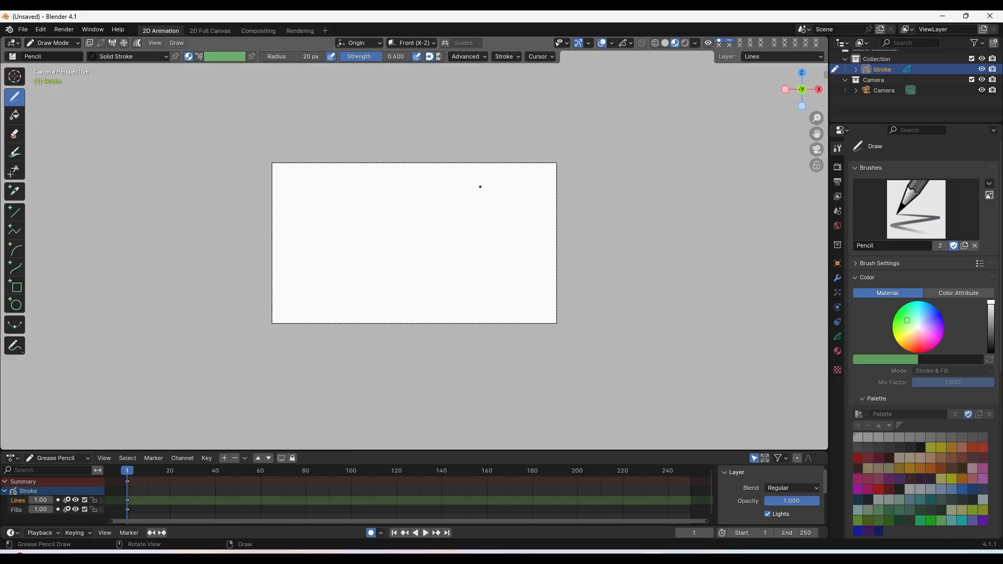
scroll(481, 187, "up", 2)
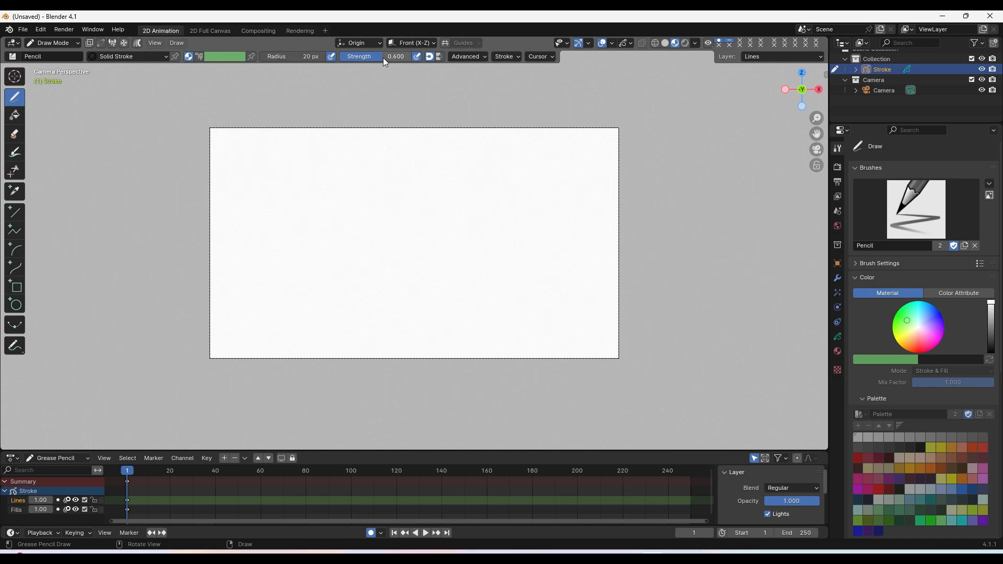
scroll(295, 102, "up", 1)
left_click_drag(284, 61, 342, 61)
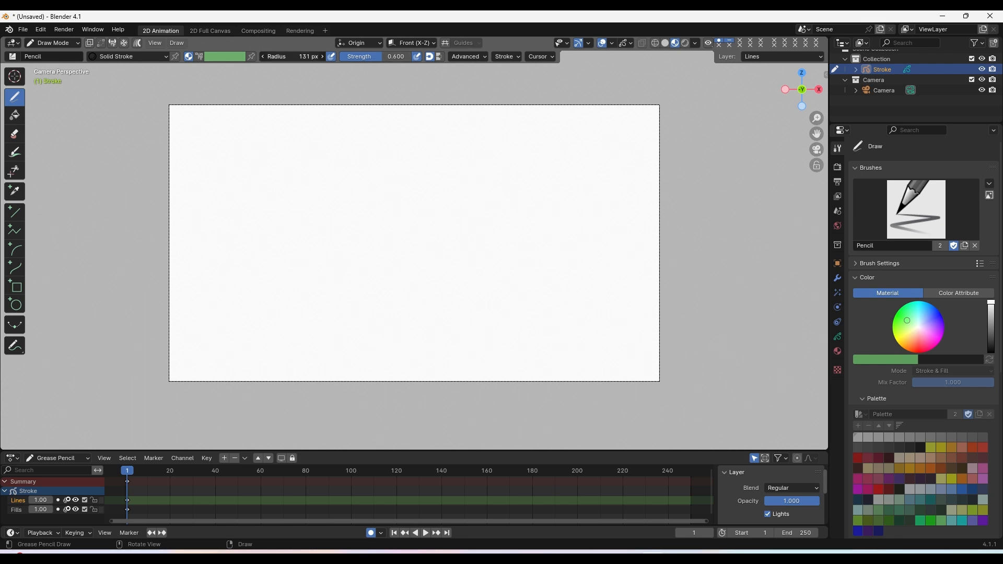
left_click_drag(296, 57, 288, 57)
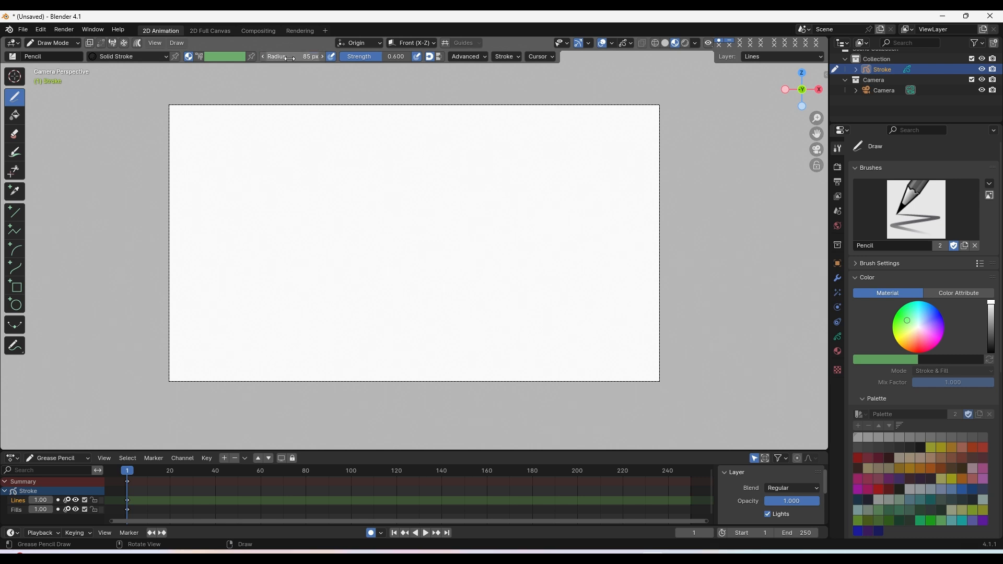
left_click_drag(292, 56, 287, 56)
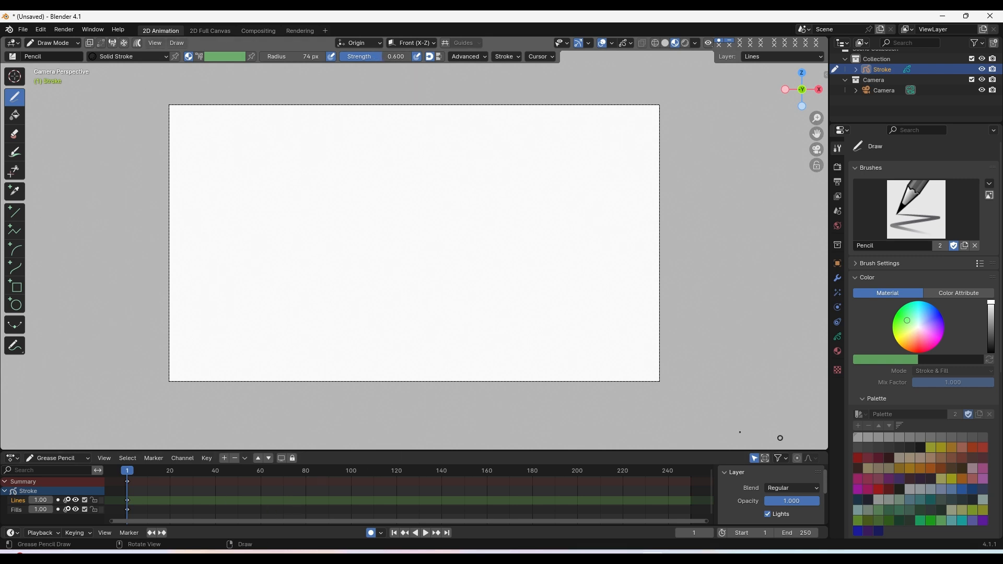
Step: With the Stroke object's material settings open, draw a wavy Solid Stroke test line, then another with the brush strength set to 1.000
left_click_drag(386, 451, 385, 439)
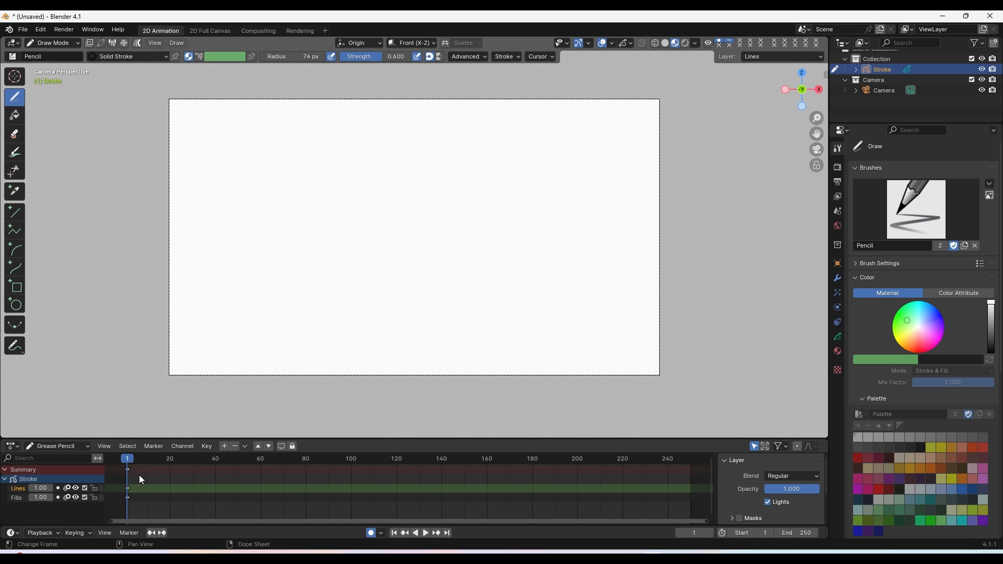
left_click(838, 351)
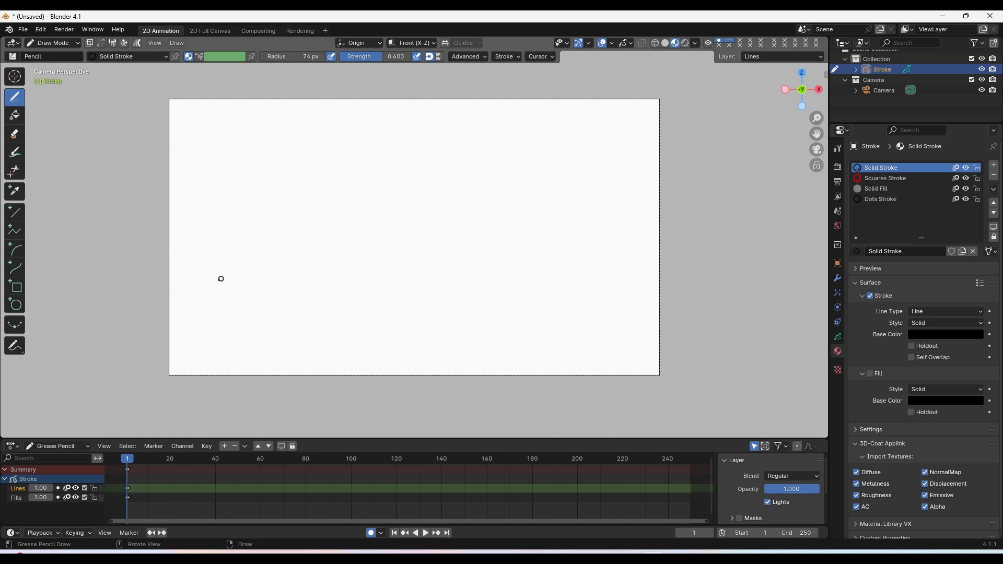
mouse_move(209, 307)
left_mouse_down()
mouse_move(249, 153)
mouse_move(292, 183)
left_mouse_up()
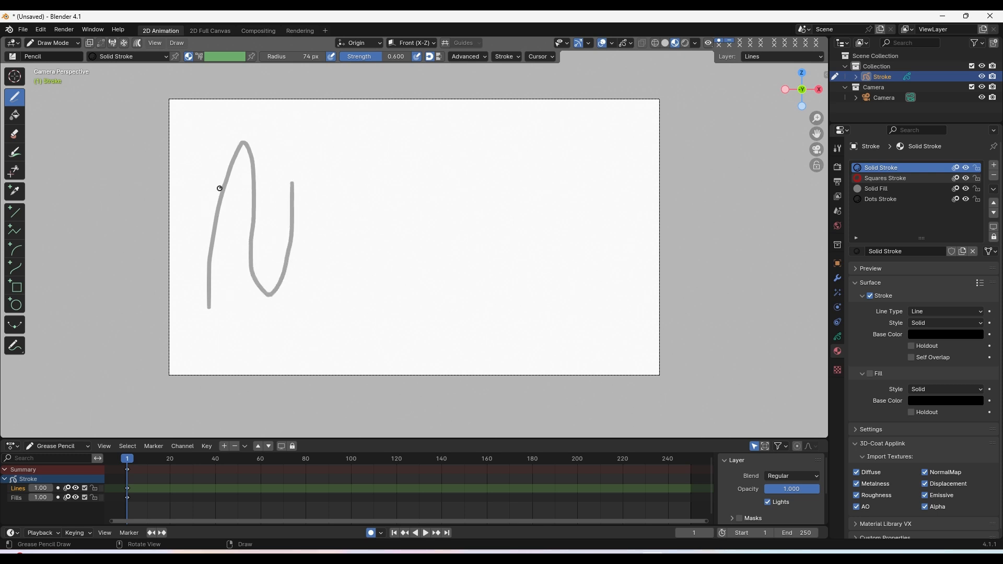
left_click_drag(368, 56, 410, 56)
mouse_move(215, 312)
left_mouse_down()
mouse_move(240, 213)
mouse_move(299, 301)
mouse_move(318, 124)
left_mouse_up()
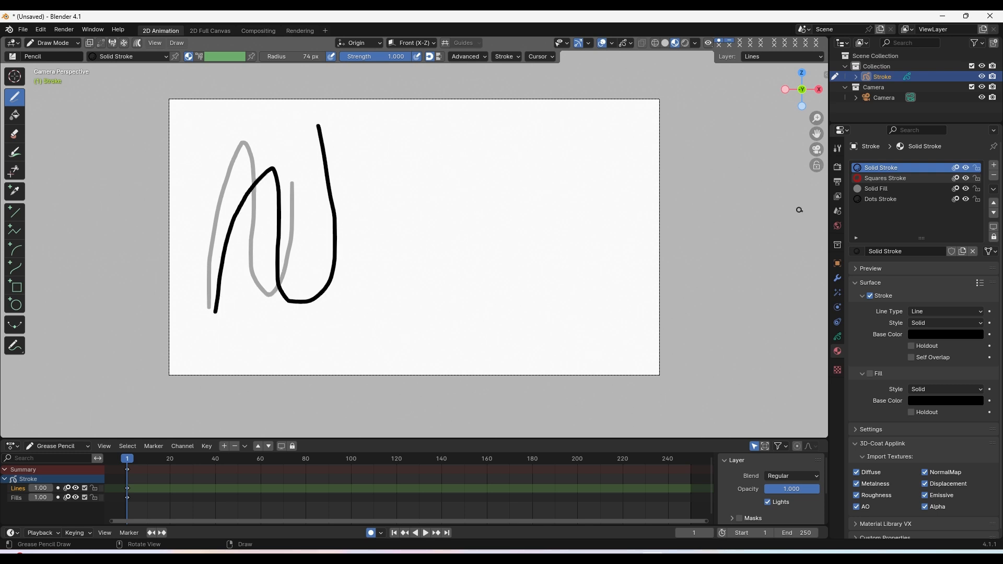
Step: Draw a red wavy test line beside the black one using the Squares Stroke material
left_click(889, 180)
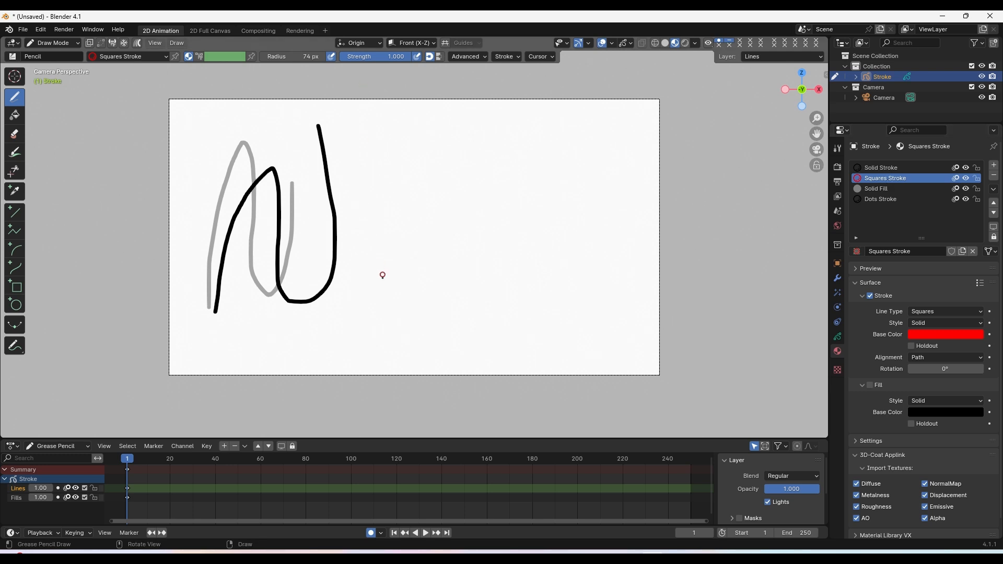
mouse_move(366, 297)
left_mouse_down()
mouse_move(377, 121)
mouse_move(437, 245)
mouse_move(427, 156)
left_mouse_up()
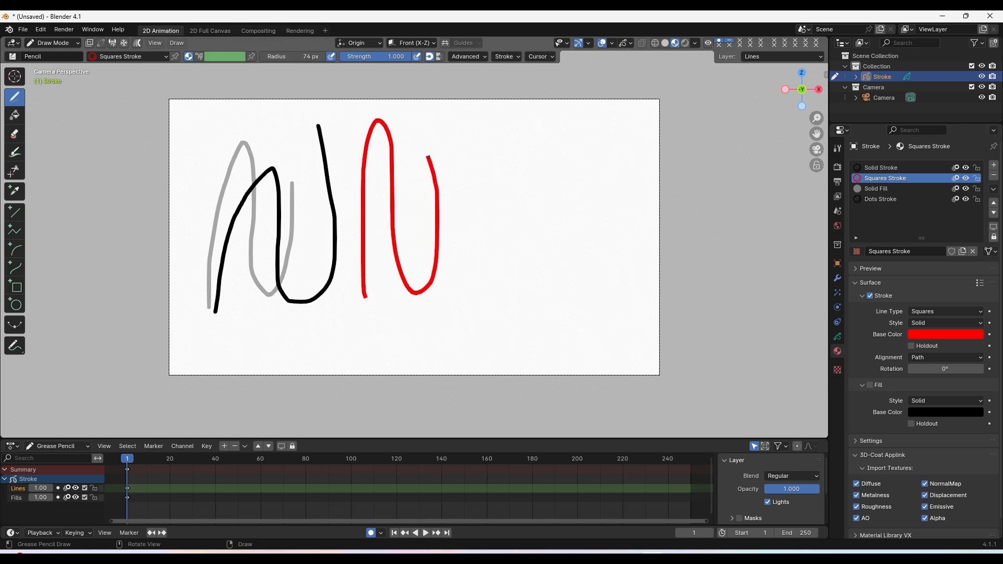
scroll(371, 237, "up", 2)
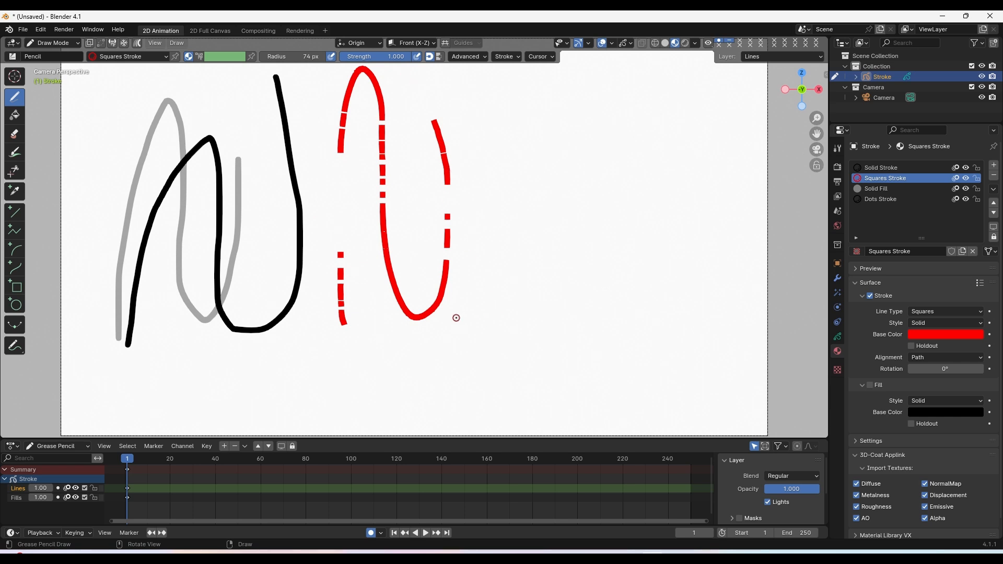
Step: Draw a filled test shape over the red line with Solid Fill and a wavy line beside it with Dots Stroke
left_click(898, 189)
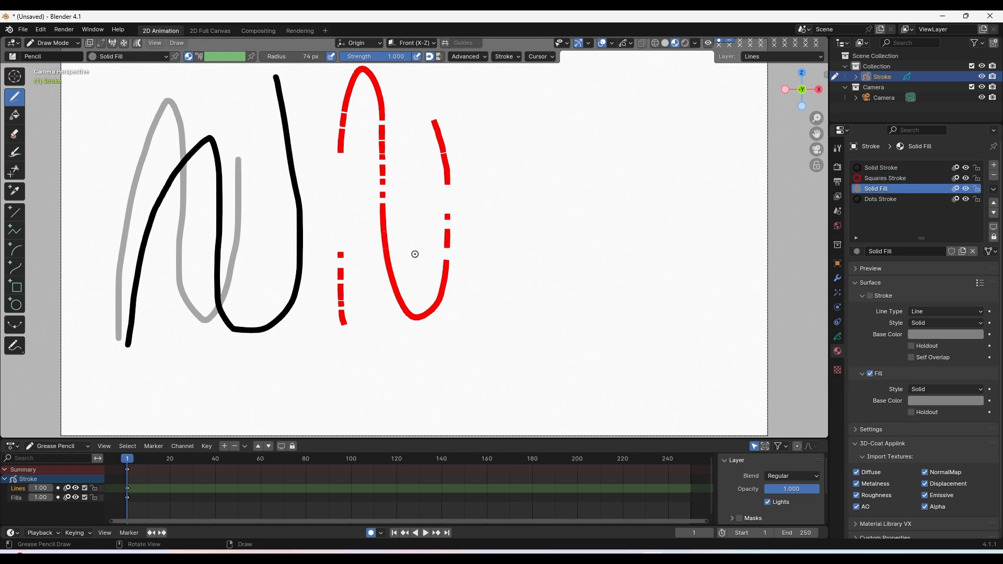
scroll(415, 254, "down", 2)
scroll(395, 268, "up", 1)
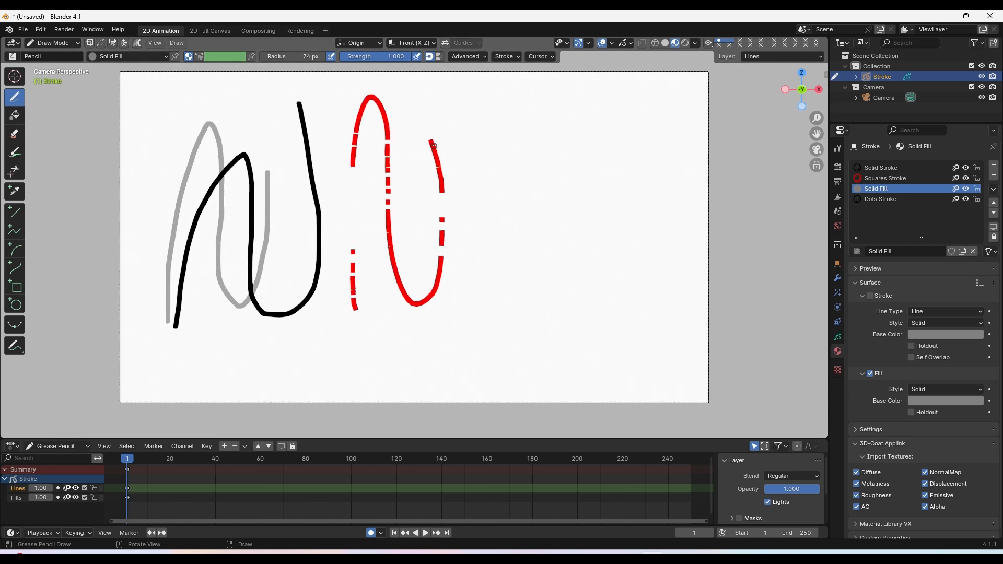
mouse_move(431, 142)
left_mouse_down()
mouse_move(437, 307)
mouse_move(372, 308)
mouse_move(390, 151)
mouse_move(354, 127)
mouse_move(347, 240)
mouse_move(333, 209)
mouse_move(372, 74)
mouse_move(418, 104)
left_mouse_up()
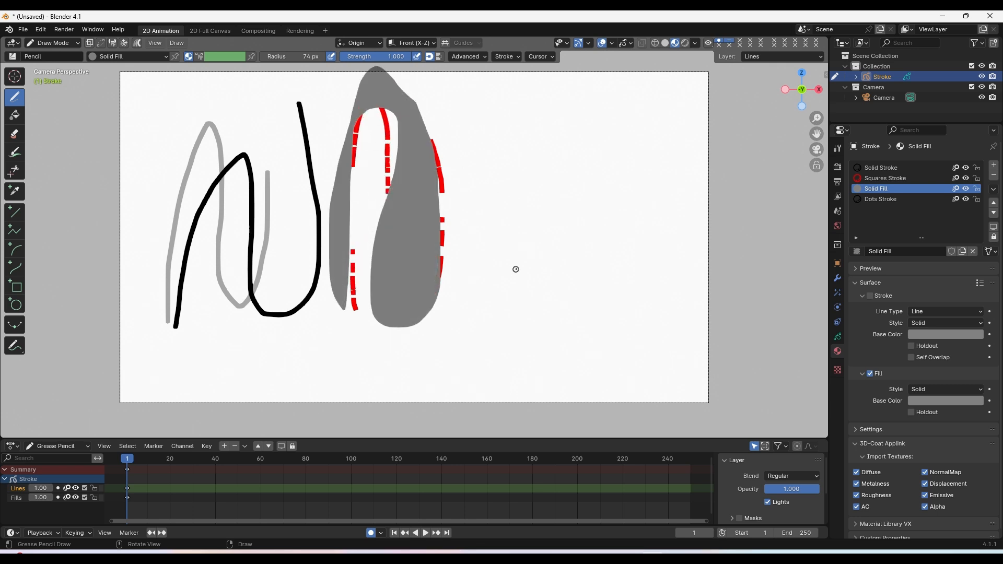
left_click(868, 199)
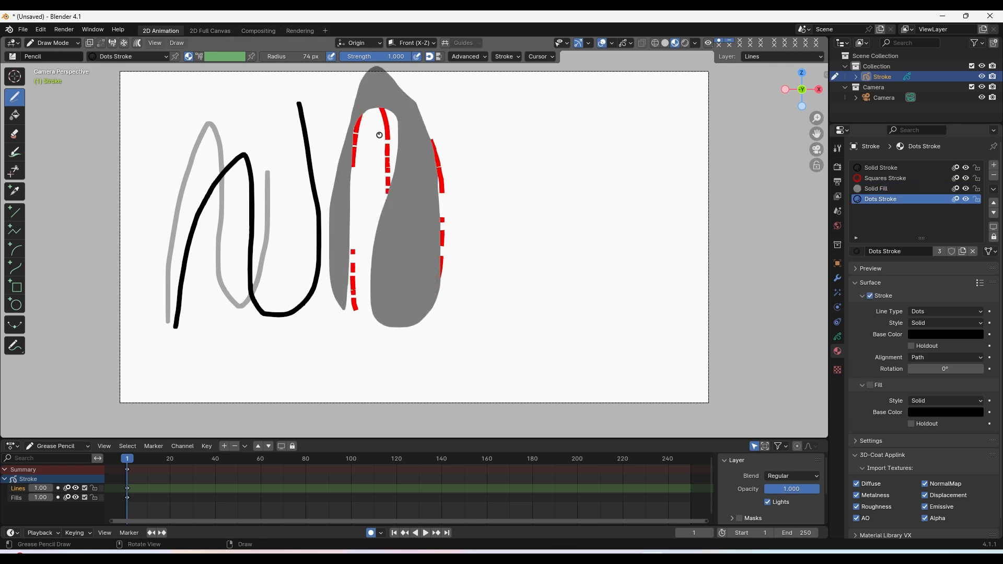
mouse_move(500, 298)
left_mouse_down()
mouse_move(479, 256)
mouse_move(525, 100)
mouse_move(548, 272)
mouse_move(636, 226)
mouse_move(627, 130)
left_mouse_up()
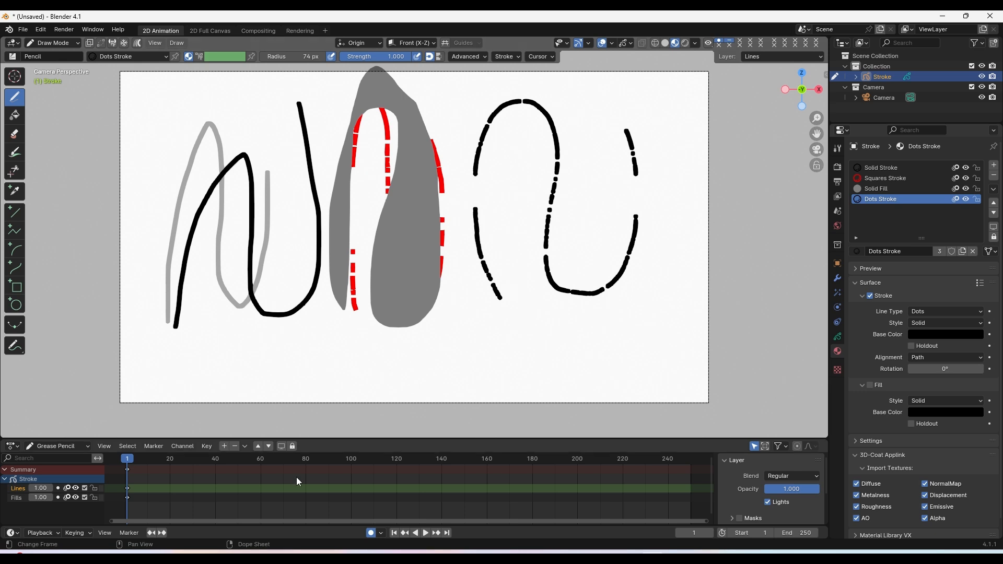
Step: Undo all the test strokes and material switches, back to a blank canvas with Solid Stroke active
key("ctrl+z")
key("ctrl+z")
key("ctrl+z")
key("ctrl+z")
key("ctrl+z")
key("ctrl+z")
key("ctrl+z")
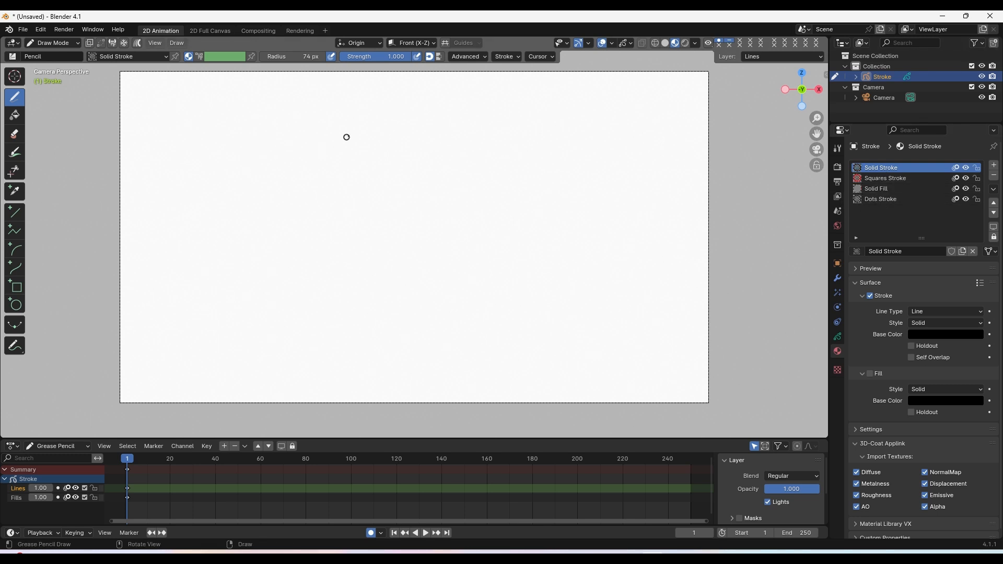
Step: Draw both sides of a face outline on the canvas with Solid Stroke, meeting at the chin
mouse_move(349, 136)
left_mouse_down()
mouse_move(284, 218)
mouse_move(307, 287)
mouse_move(452, 313)
mouse_move(466, 175)
mouse_move(391, 137)
left_mouse_up()
key("ctrl+z")
mouse_move(297, 137)
left_mouse_down()
mouse_move(297, 251)
mouse_move(390, 353)
left_mouse_up()
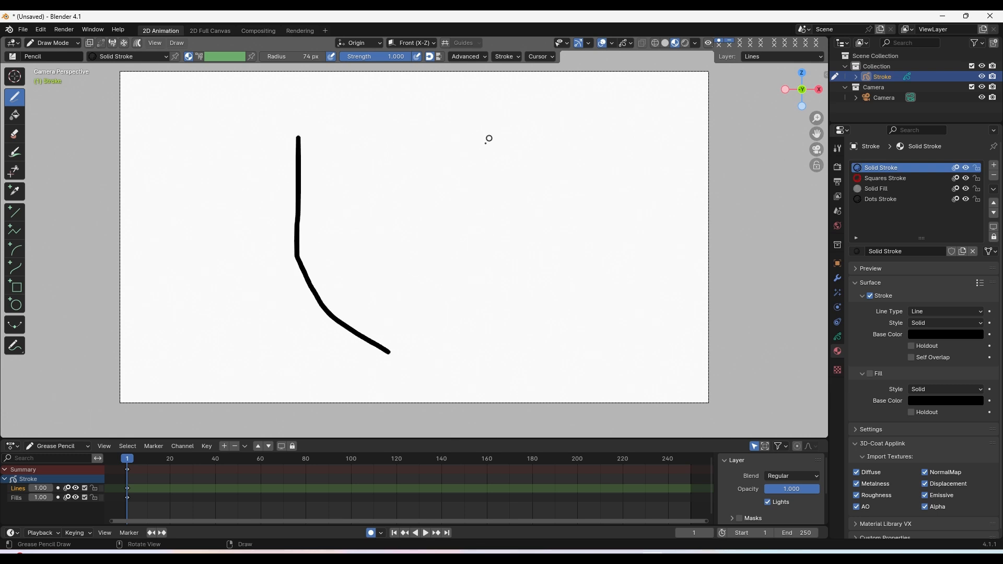
mouse_move(491, 124)
left_mouse_down()
mouse_move(490, 280)
mouse_move(396, 355)
mouse_move(372, 356)
left_mouse_up()
Step: Draw two oval eyes inside the face, undoing the small curved stroke tried beneath them
mouse_move(336, 161)
left_mouse_down()
mouse_move(355, 226)
mouse_move(353, 168)
mouse_move(340, 157)
left_mouse_up()
mouse_move(434, 148)
left_mouse_down()
mouse_move(417, 204)
mouse_move(460, 159)
mouse_move(435, 152)
left_mouse_up()
left_click_drag(374, 241, 391, 263)
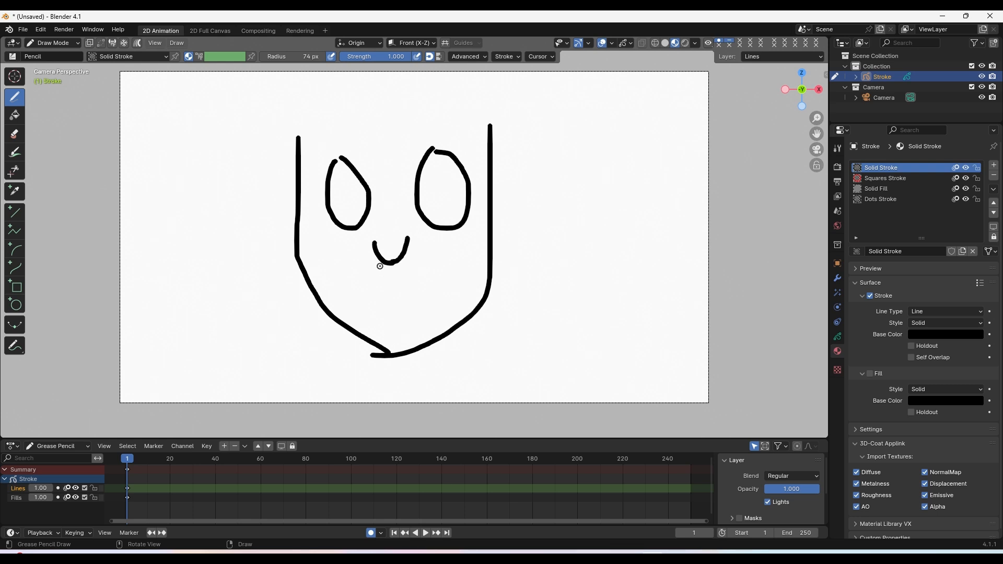
key("ctrl+z")
key("ctrl+z")
Step: Draw the remaining facial features: a wide smiling mouth, an arc inside each eye and a small V-shaped nose
mouse_move(344, 273)
left_mouse_down()
mouse_move(369, 292)
mouse_move(443, 281)
left_mouse_up()
mouse_move(364, 198)
left_mouse_down()
mouse_move(348, 192)
mouse_move(339, 220)
left_mouse_up()
mouse_move(421, 203)
left_mouse_down()
mouse_move(422, 187)
mouse_move(464, 231)
left_mouse_up()
left_click_drag(384, 244, 413, 233)
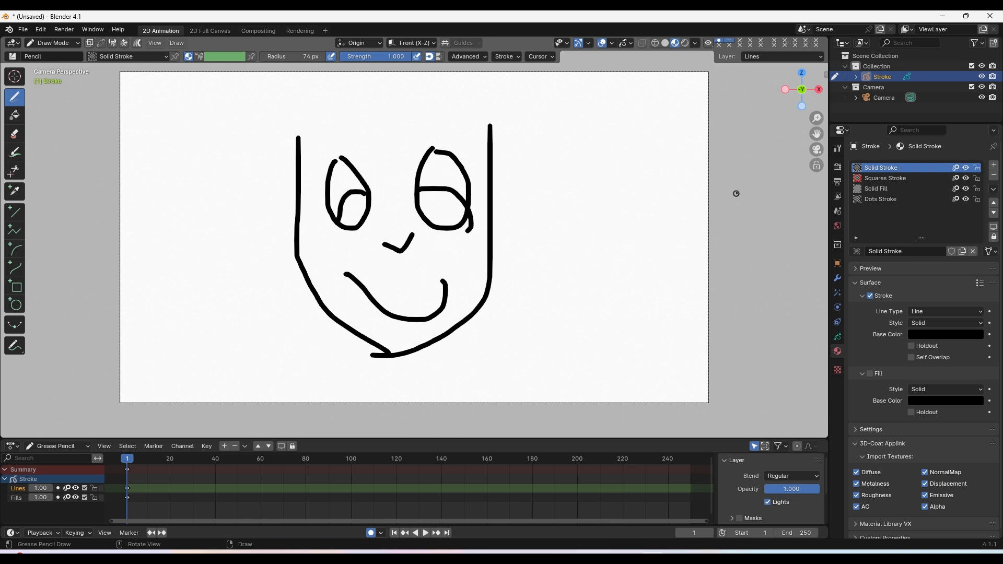
Step: Paint a large mass of hair above the face and cover both eyes using the Solid Fill material
left_click(878, 189)
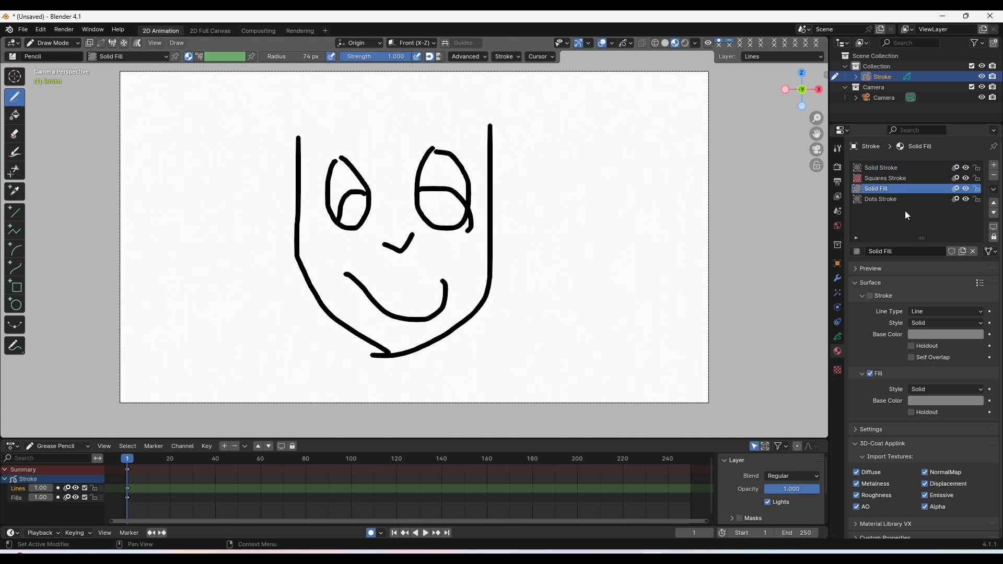
mouse_move(303, 158)
left_mouse_down()
mouse_move(240, 232)
mouse_move(204, 89)
mouse_move(470, 63)
mouse_move(572, 126)
mouse_move(498, 144)
mouse_move(303, 157)
mouse_move(299, 175)
mouse_move(333, 165)
mouse_move(338, 229)
mouse_move(367, 178)
left_mouse_up()
mouse_move(433, 158)
left_mouse_down()
mouse_move(424, 226)
mouse_move(464, 207)
mouse_move(437, 157)
left_mouse_up()
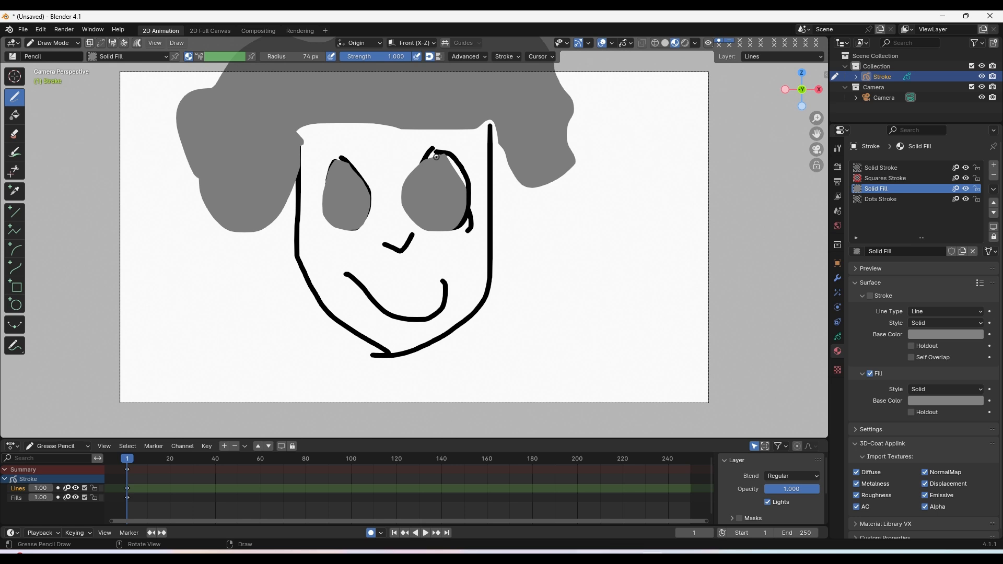
key("ctrl+z")
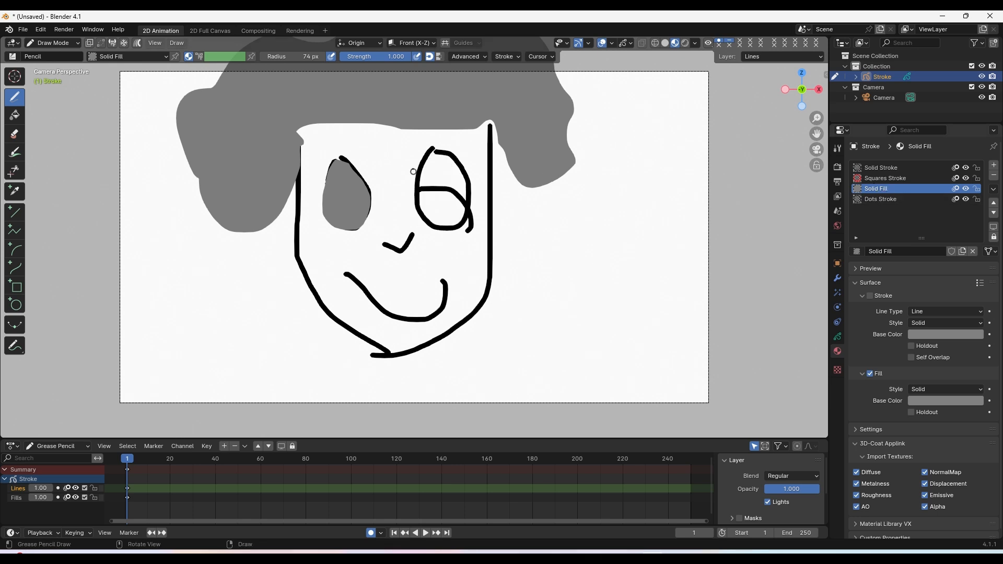
mouse_move(433, 150)
left_mouse_down()
mouse_move(422, 180)
mouse_move(439, 230)
mouse_move(473, 193)
mouse_move(433, 152)
left_mouse_up()
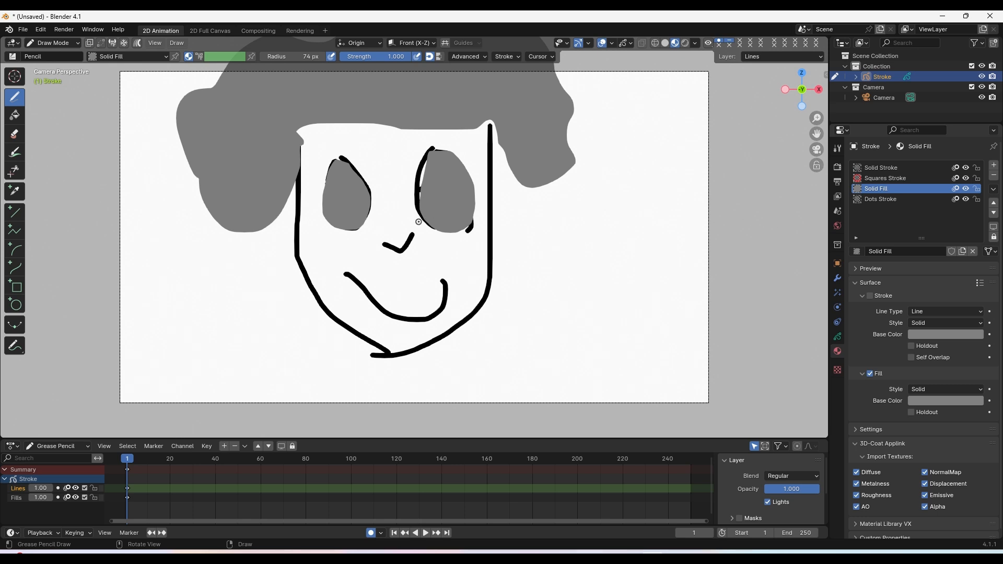
left_click(890, 167)
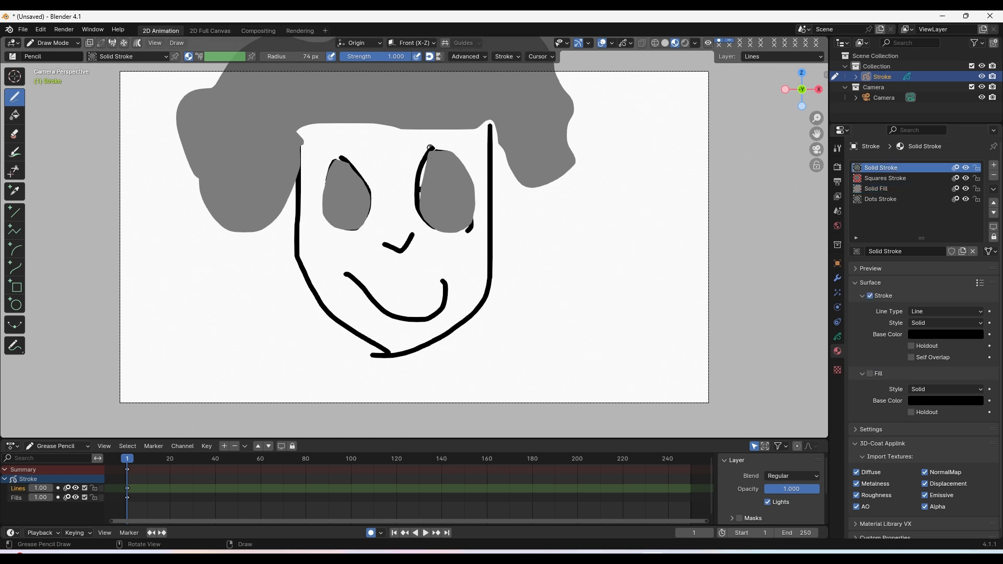
mouse_move(426, 153)
left_mouse_down()
mouse_move(417, 198)
mouse_move(463, 175)
mouse_move(425, 160)
left_mouse_up()
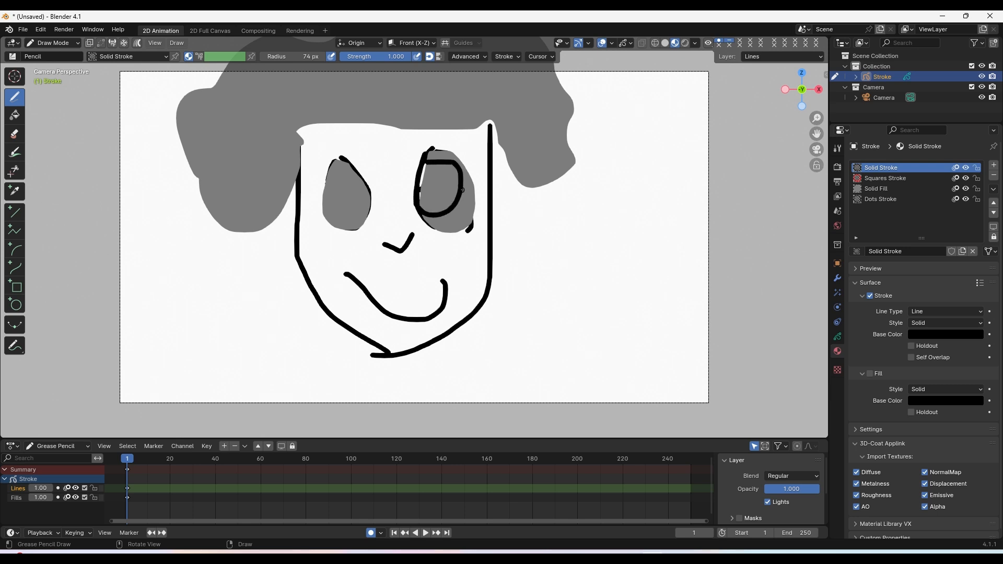
key("ctrl+z")
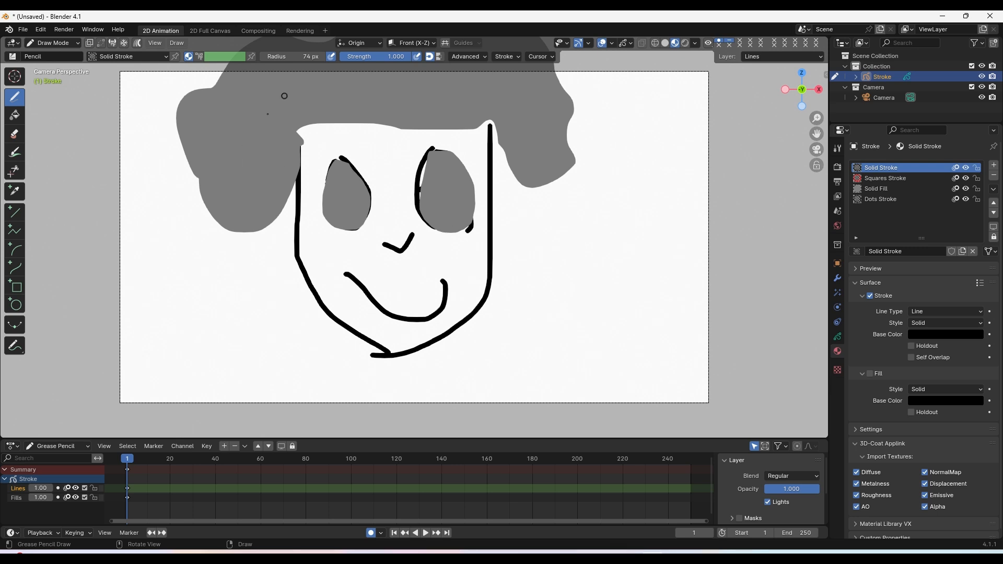
Step: Make the Solid Fill material semi-transparent by lowering the alpha of its fill base color to roughly half
left_click(885, 191)
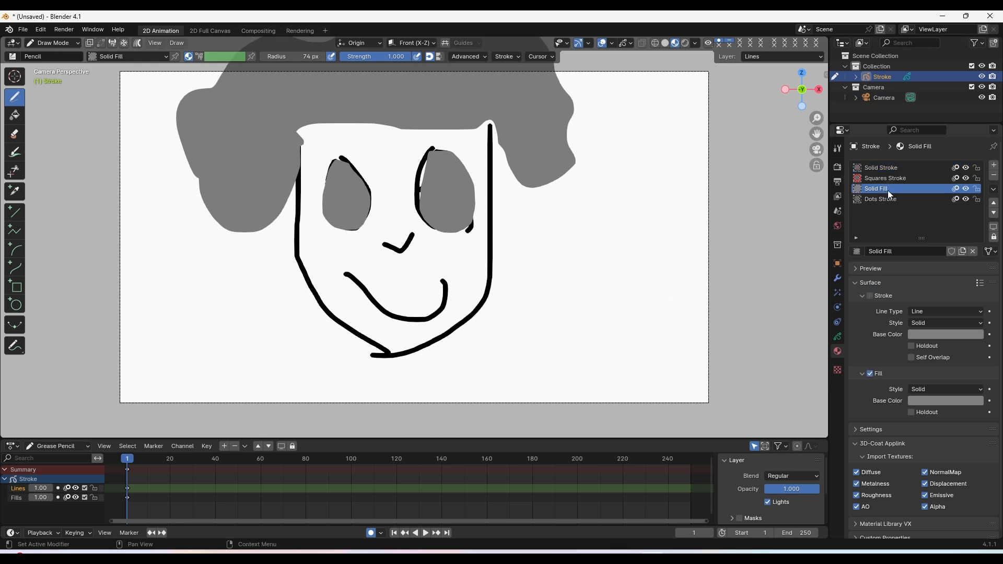
scroll(892, 191, "down", 1)
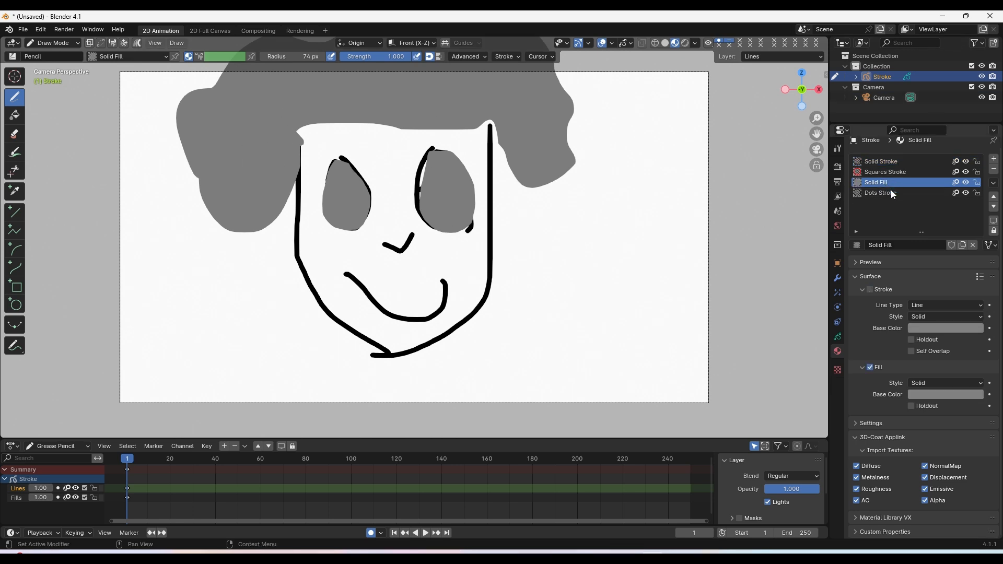
left_click(929, 394)
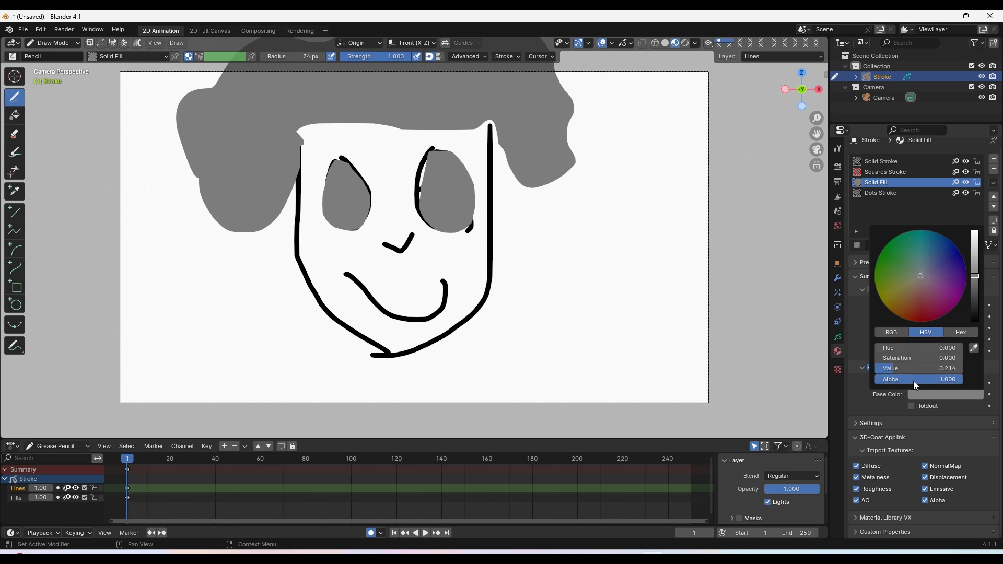
left_click_drag(954, 382, 916, 380)
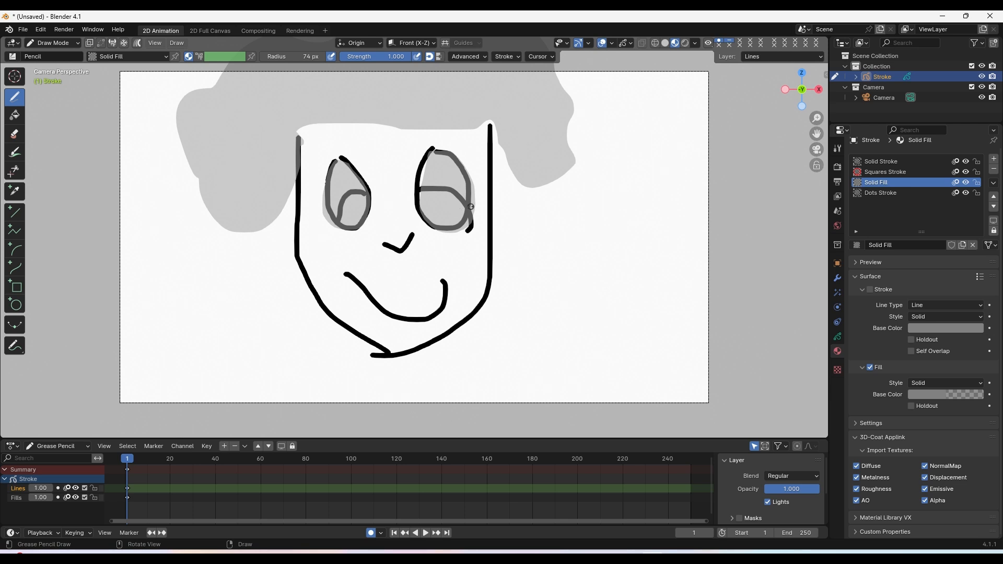
Step: Change the Solid Fill material's fill color to bright orange and raise its alpha slightly, keeping it semi-transparent
left_click(933, 395)
left_click_drag(975, 276, 912, 261)
left_click_drag(982, 275, 976, 231)
left_click_drag(912, 264, 912, 309)
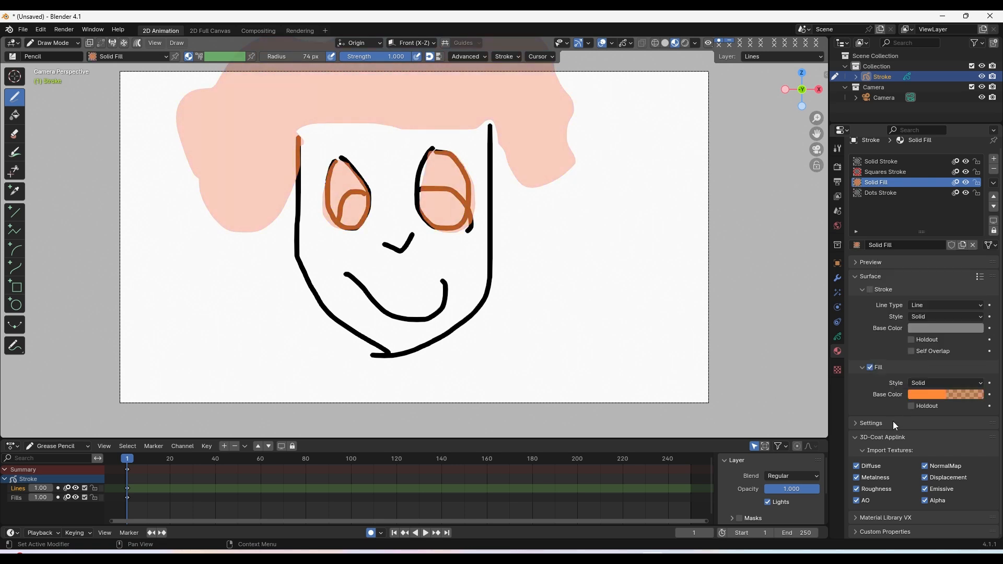
left_click(932, 396)
left_click_drag(930, 380, 954, 380)
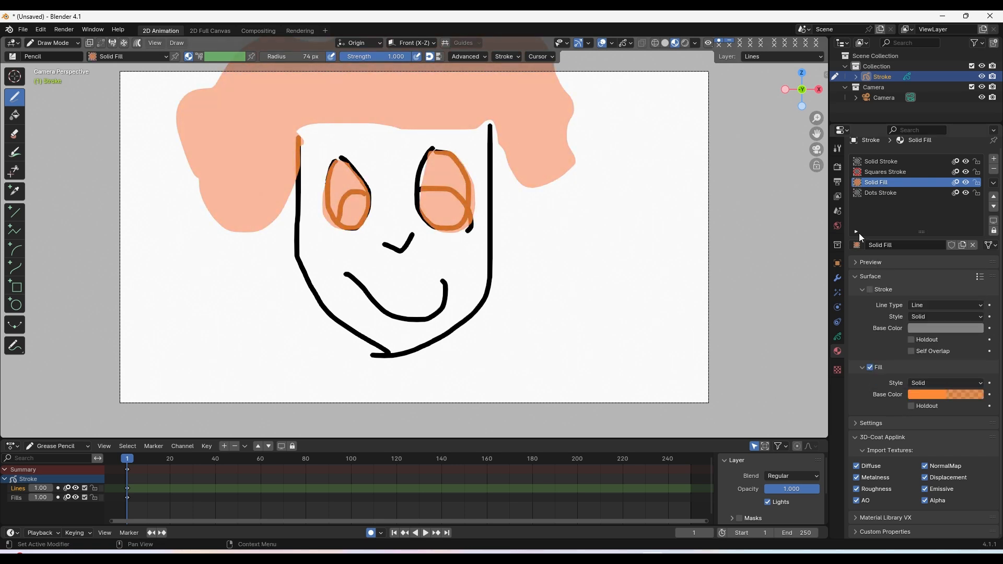
Step: Delete both the Lines and Fills layers of the Stroke object and add one new empty layer
left_click(889, 196)
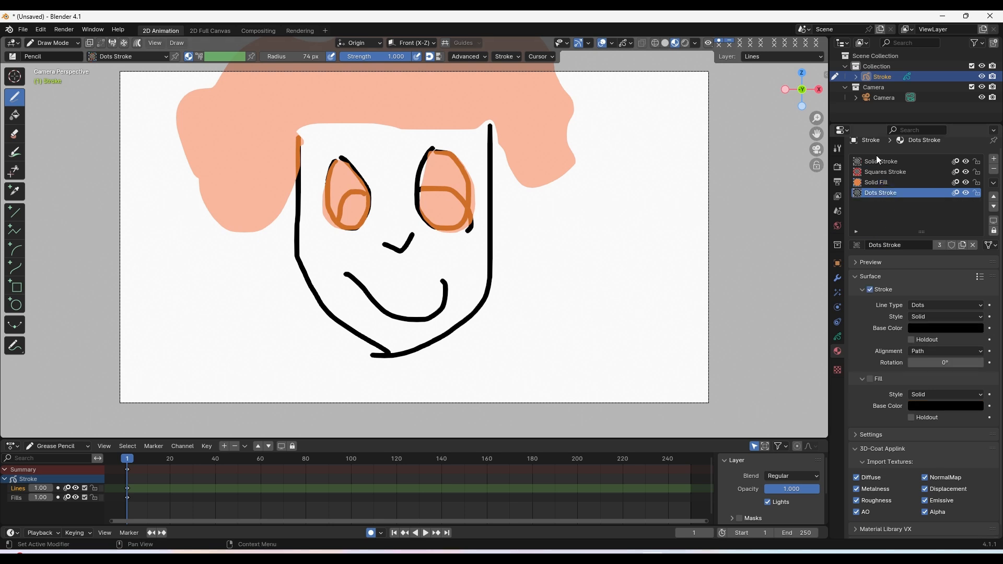
left_click(839, 337)
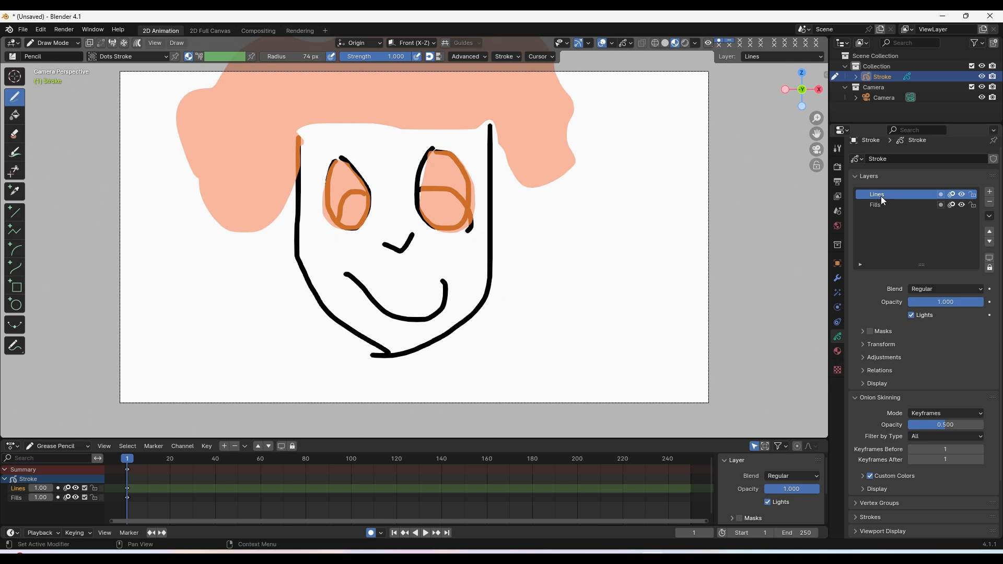
left_click(989, 203)
left_click(990, 203)
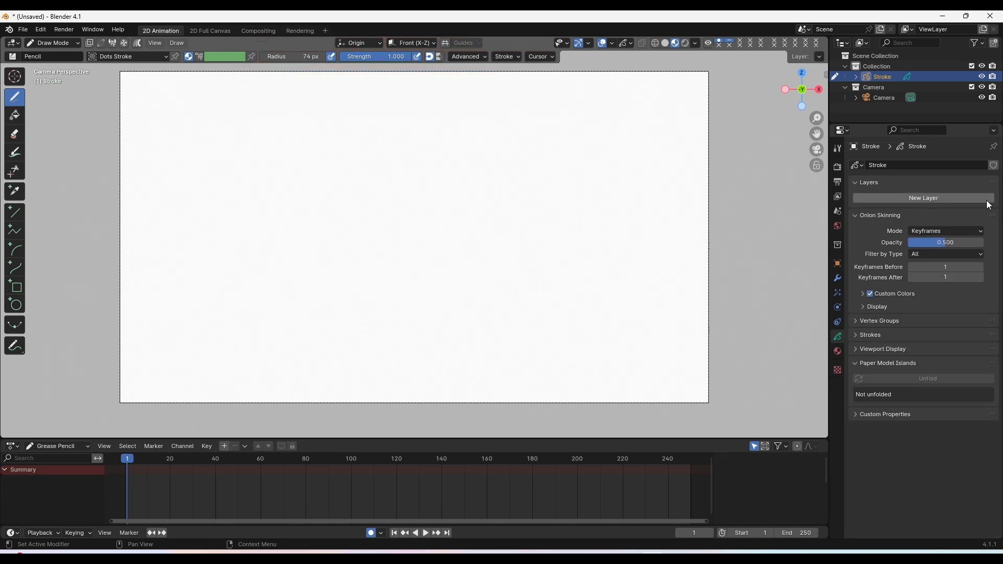
left_click(933, 199)
Step: Rename the new layer as outlines
double_click(892, 202)
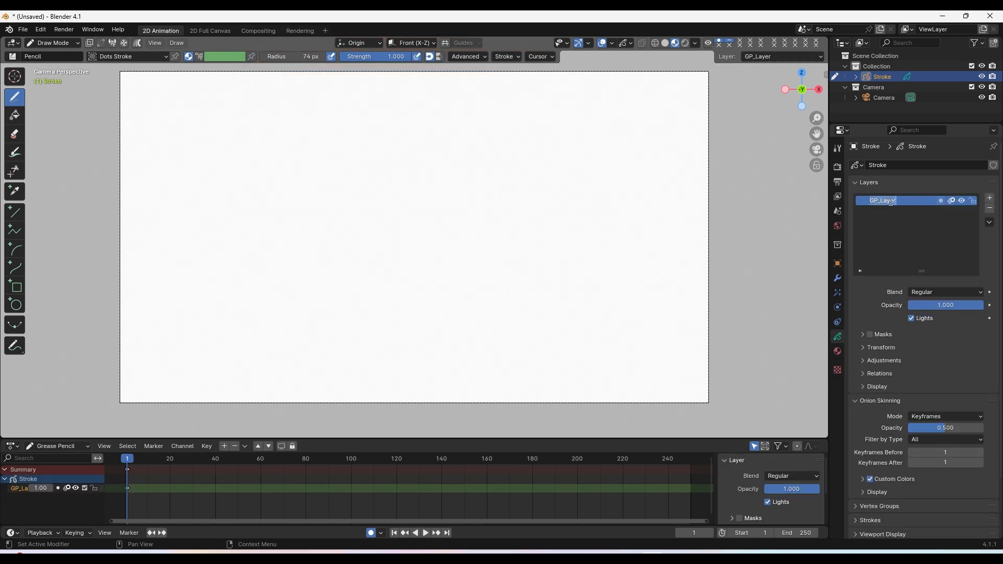
type("lines")
key("Return")
double_click(883, 202)
type("outlines")
key("Return")
Step: Remove all four materials from the Stroke object: Squares Stroke, Dots Stroke, Solid Fill and Solid Stroke
left_click(838, 352)
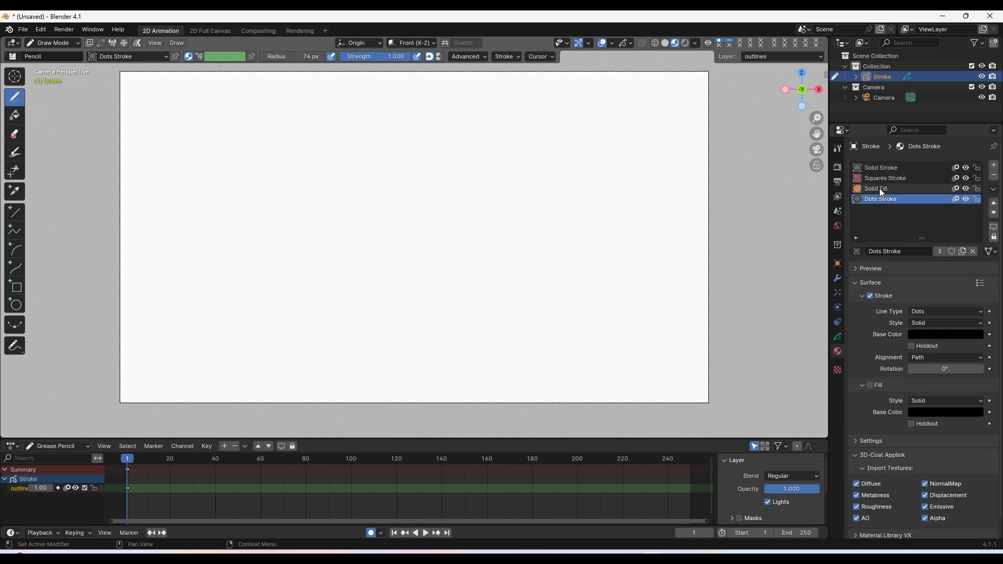
left_click(889, 178)
left_click(994, 175)
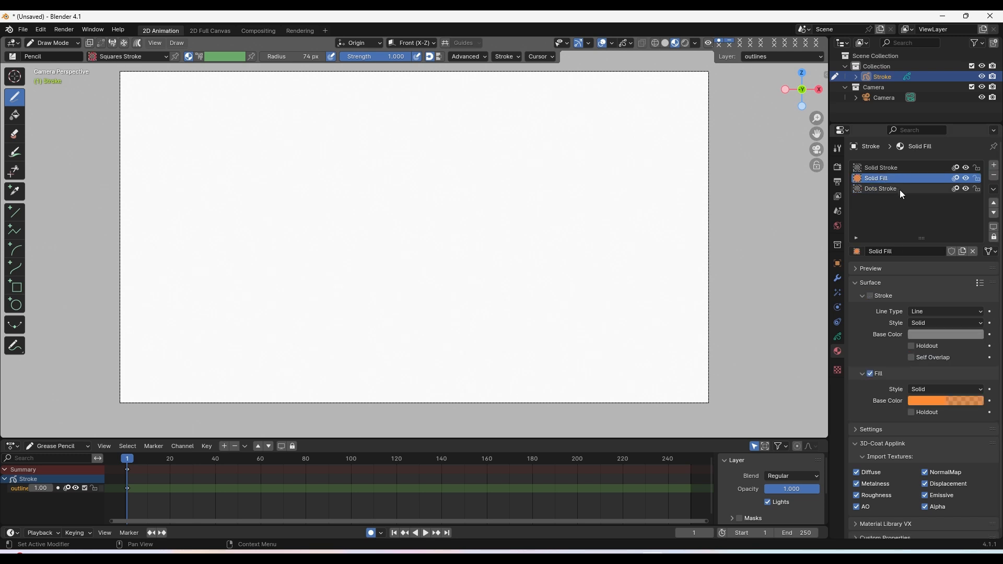
left_click(894, 188)
left_click(994, 176)
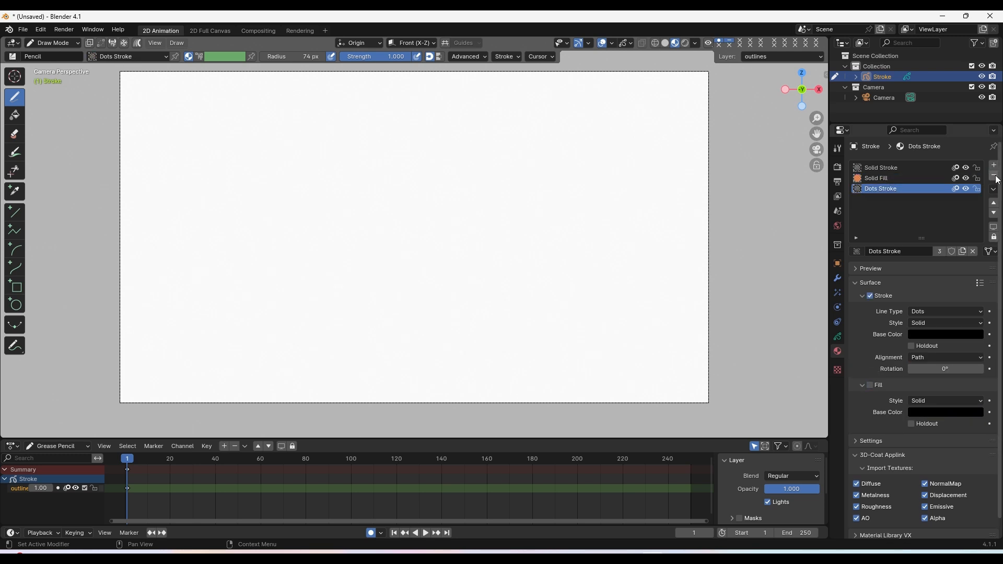
left_click(994, 175)
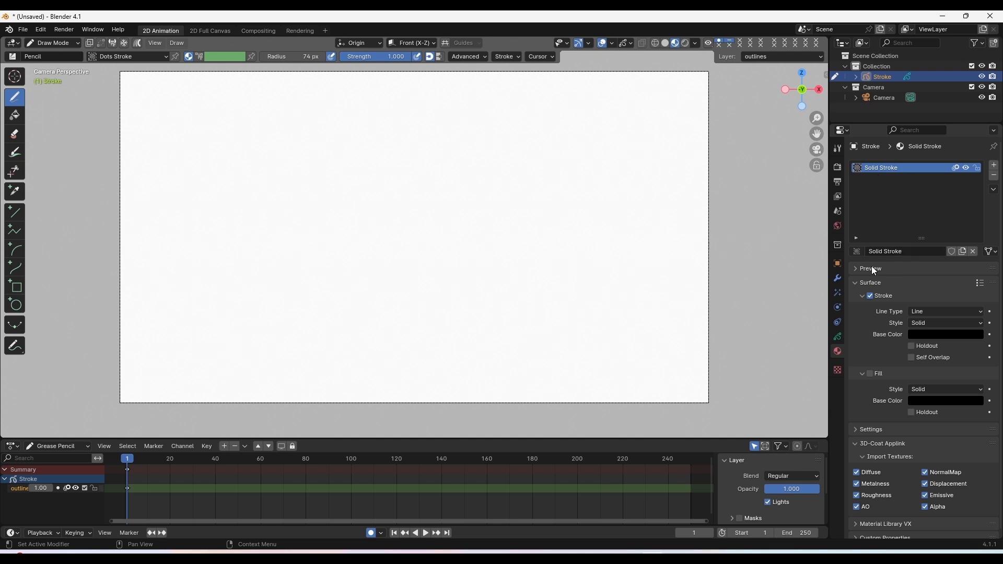
left_click(994, 175)
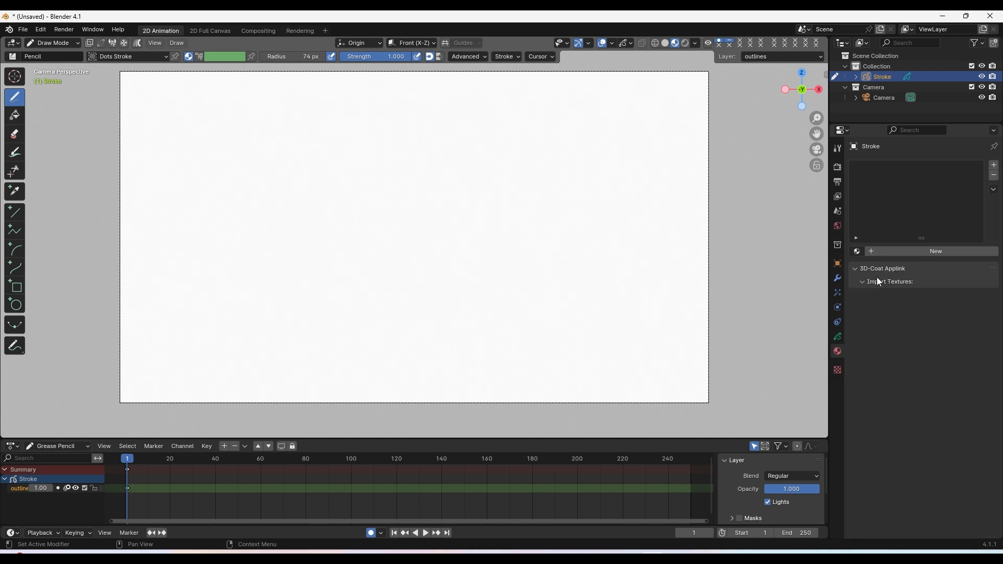
Step: Create a new material for the Stroke object, trying the Texture stroke style before returning it to Solid with line type Line
left_click(922, 253)
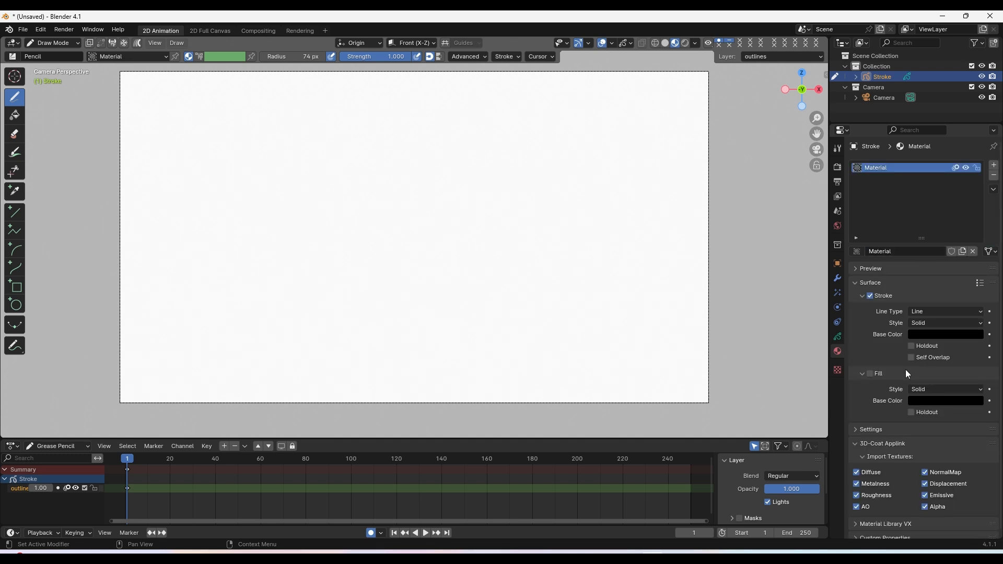
left_click(934, 313)
left_click(933, 323)
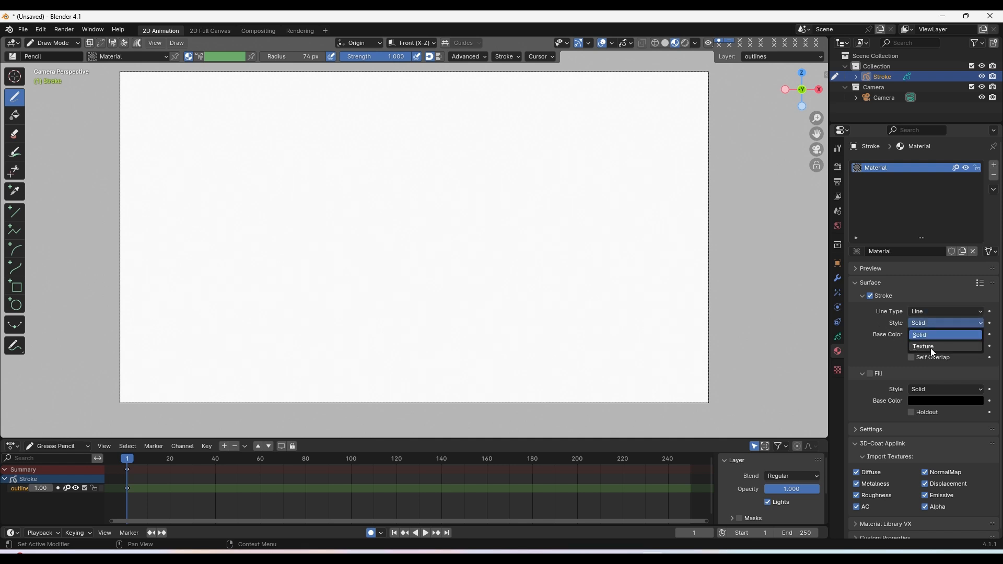
left_click(938, 346)
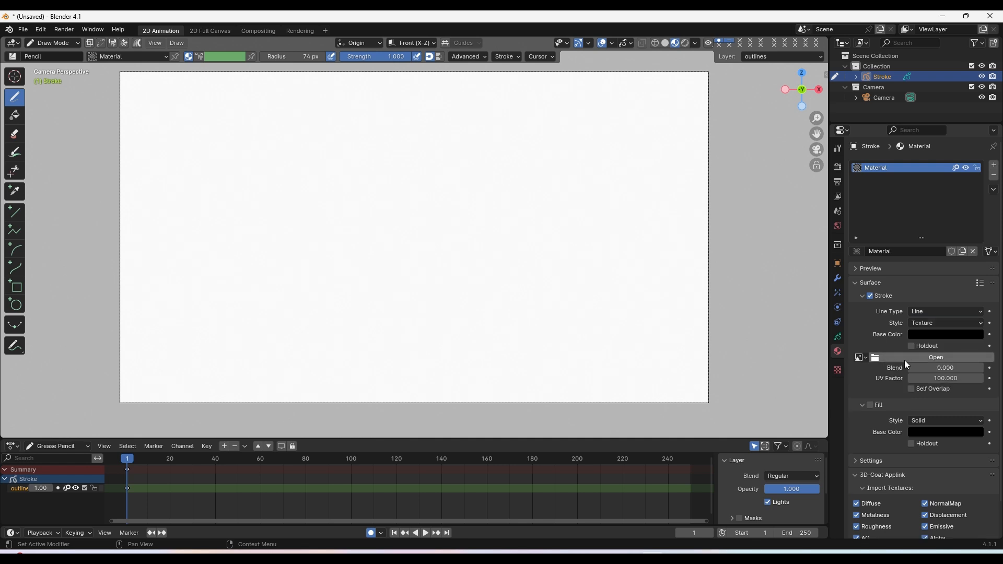
left_click(940, 323)
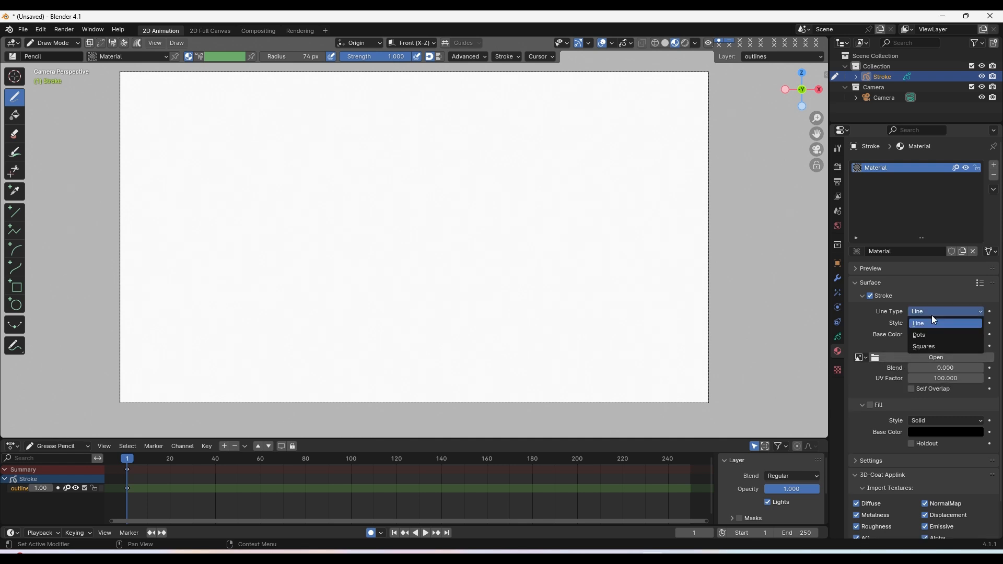
left_click(934, 324)
left_click(926, 336)
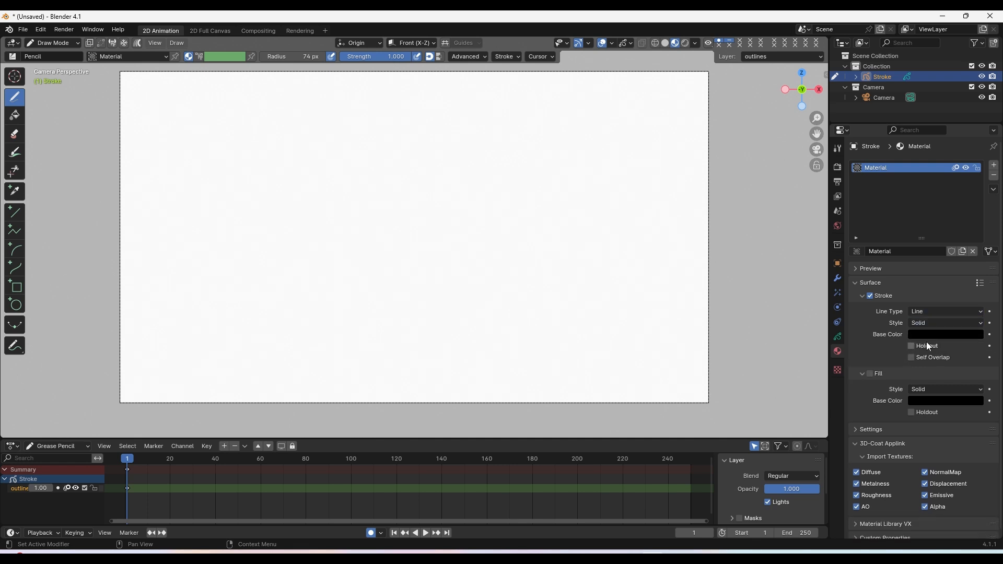
Step: Set the new material's stroke base color to a dark grey
left_click(941, 336)
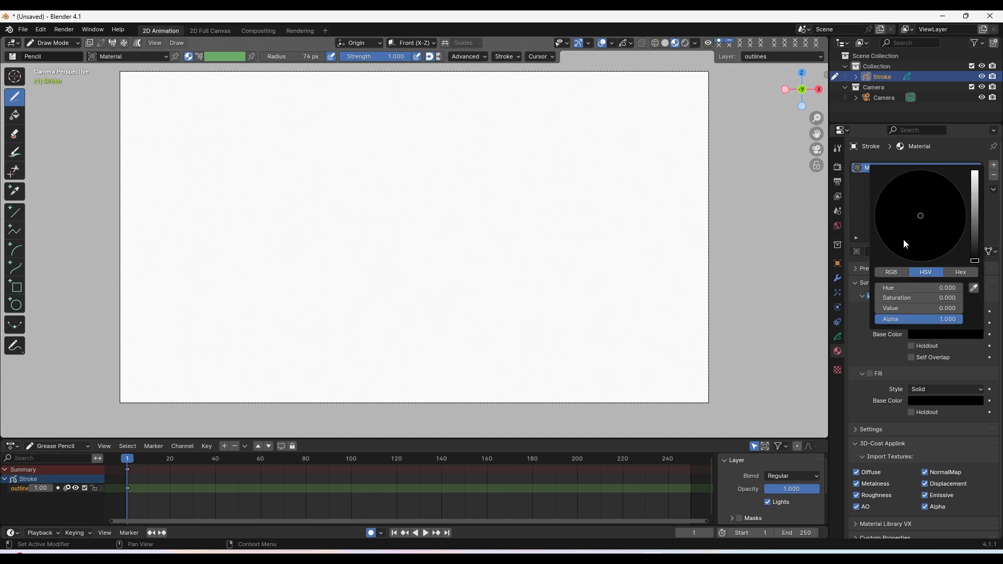
mouse_move(976, 241)
left_mouse_down()
mouse_move(975, 204)
mouse_move(975, 244)
left_mouse_up()
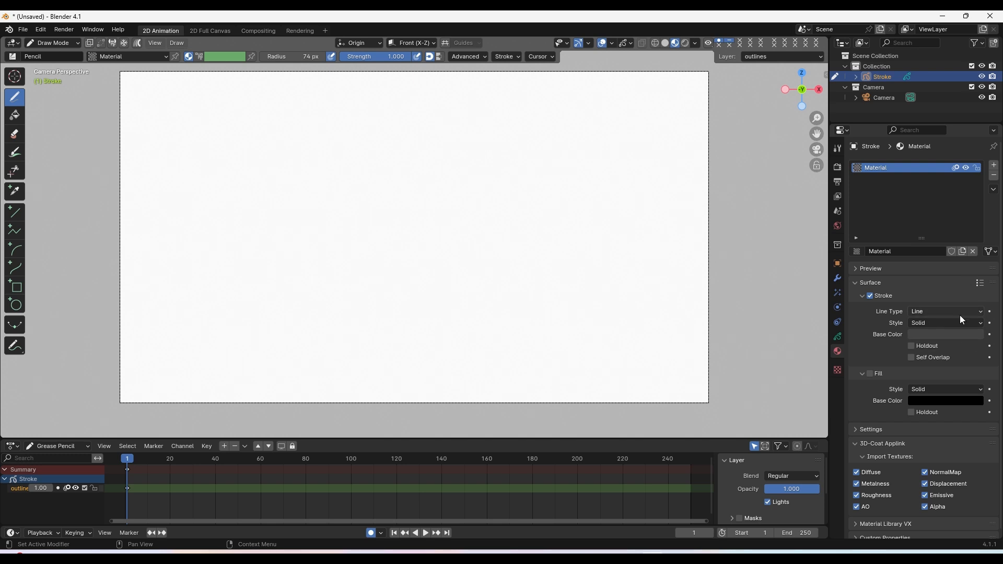
left_click(960, 334)
left_click(975, 243)
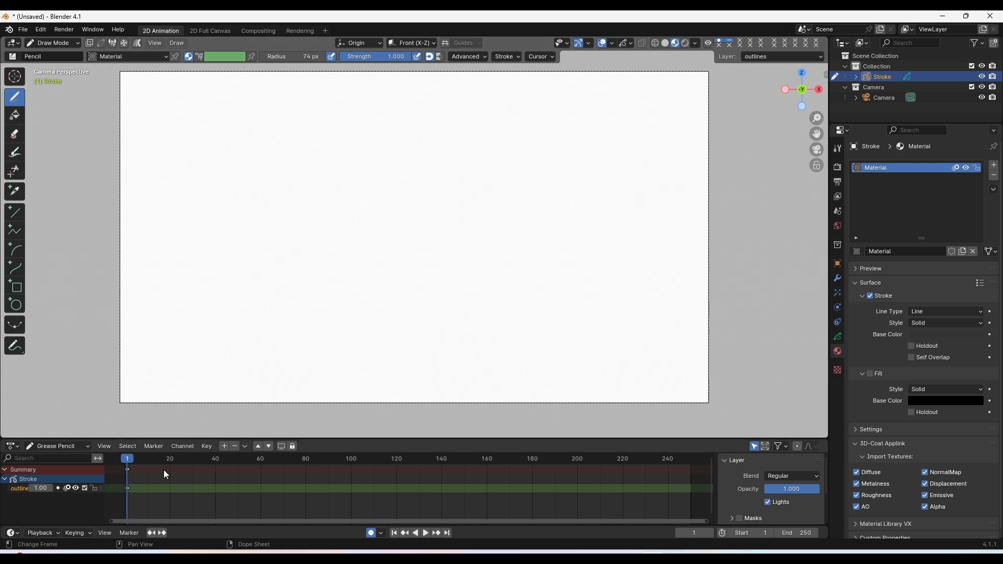
Step: Set the animation's end frame to 50 and fit the timeline to the shortened range
double_click(799, 533)
type("5")
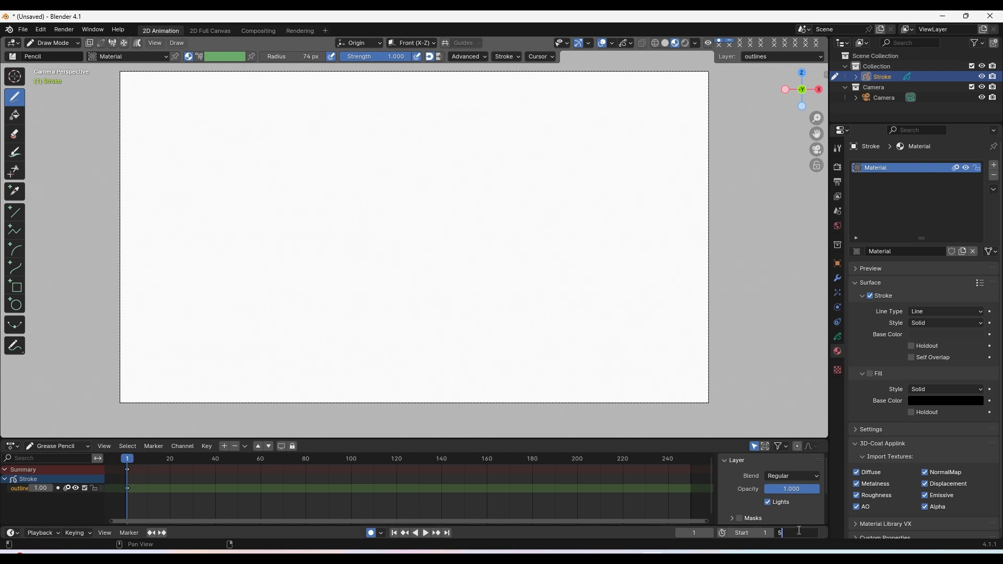
type("0")
key("Return")
key("Home")
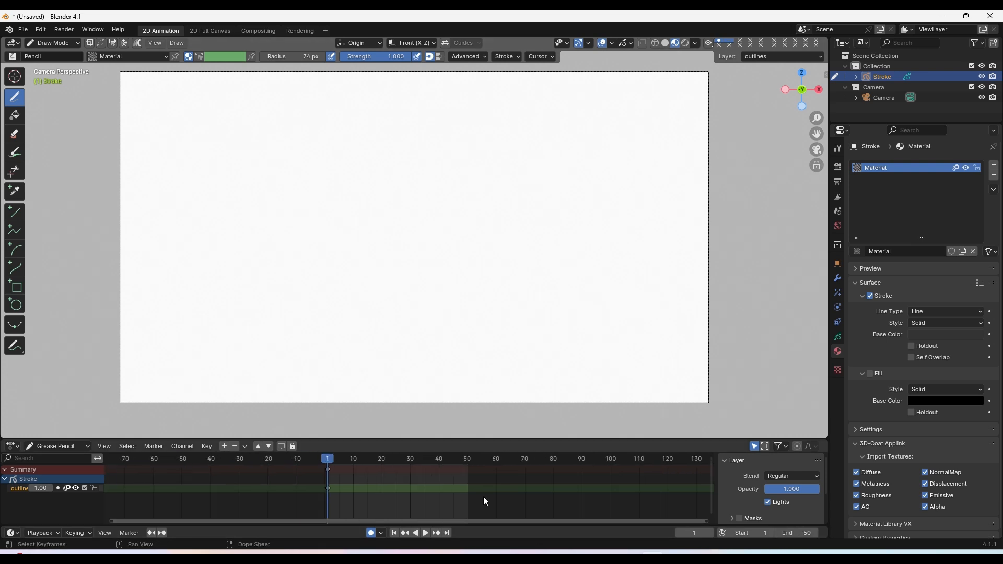
scroll(484, 497, "up", 5)
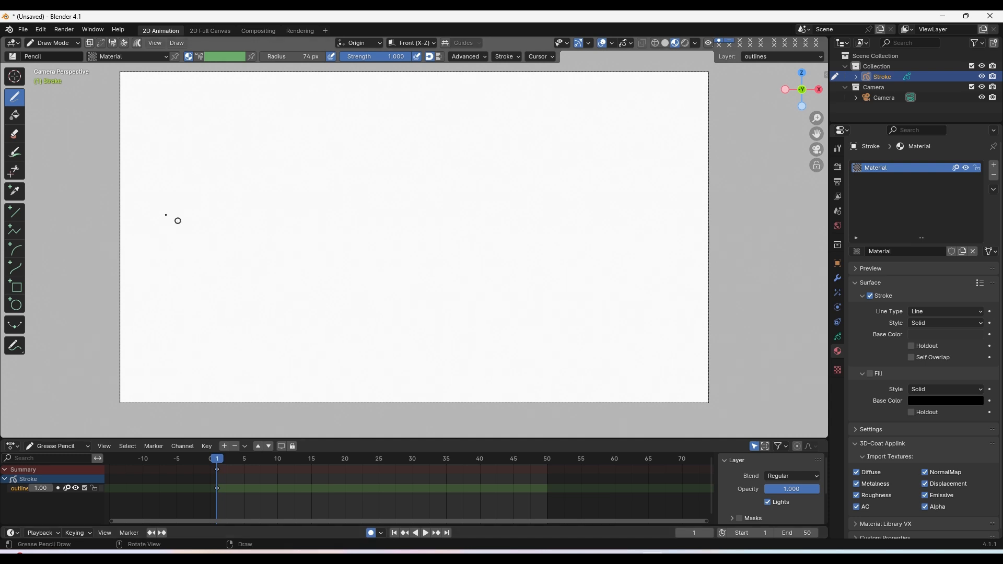
Step: Draw a ball outline in the canvas's upper-left corner at frame 1 and another lower and further right at frame 3
mouse_move(166, 80)
left_mouse_down()
mouse_move(149, 126)
mouse_move(193, 101)
mouse_move(175, 77)
mouse_move(163, 79)
left_mouse_up()
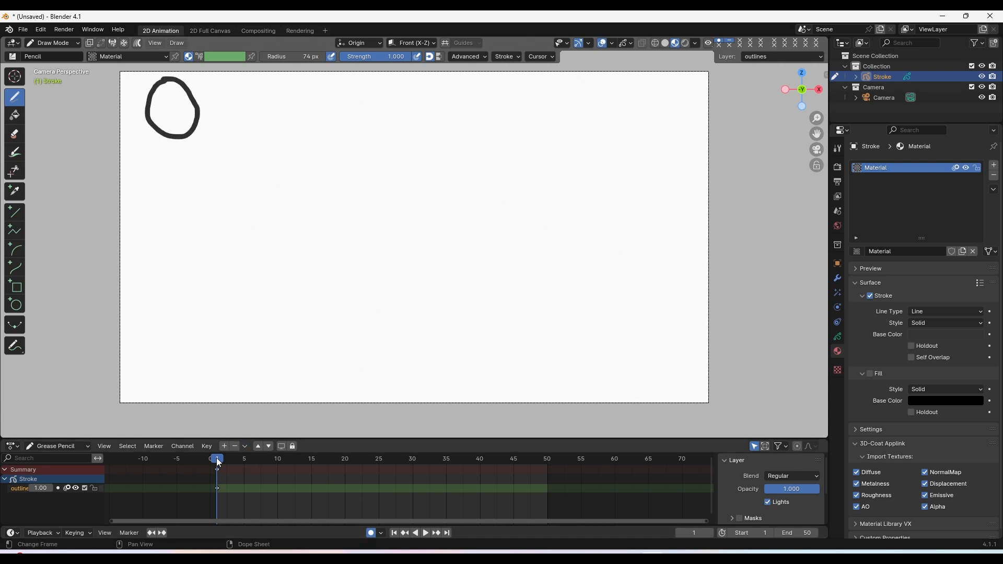
left_click(710, 533)
left_click(710, 533)
mouse_move(228, 458)
left_mouse_down()
mouse_move(215, 457)
mouse_move(225, 463)
left_mouse_up()
left_click_drag(227, 463, 218, 467)
left_click_drag(218, 461, 231, 464)
mouse_move(215, 141)
left_mouse_down()
mouse_move(184, 158)
mouse_move(225, 197)
mouse_move(231, 151)
mouse_move(211, 139)
left_mouse_up()
Step: Draw the ball falling diagonally down to the right at frames 5, 7 and 9, ending near the canvas's lower edge
left_click_drag(231, 459, 244, 459)
mouse_move(256, 213)
left_mouse_down()
mouse_move(227, 237)
mouse_move(275, 251)
mouse_move(254, 215)
left_mouse_up()
left_click_drag(250, 457, 258, 459)
mouse_move(295, 275)
left_mouse_down()
mouse_move(264, 315)
mouse_move(314, 286)
mouse_move(291, 275)
left_mouse_up()
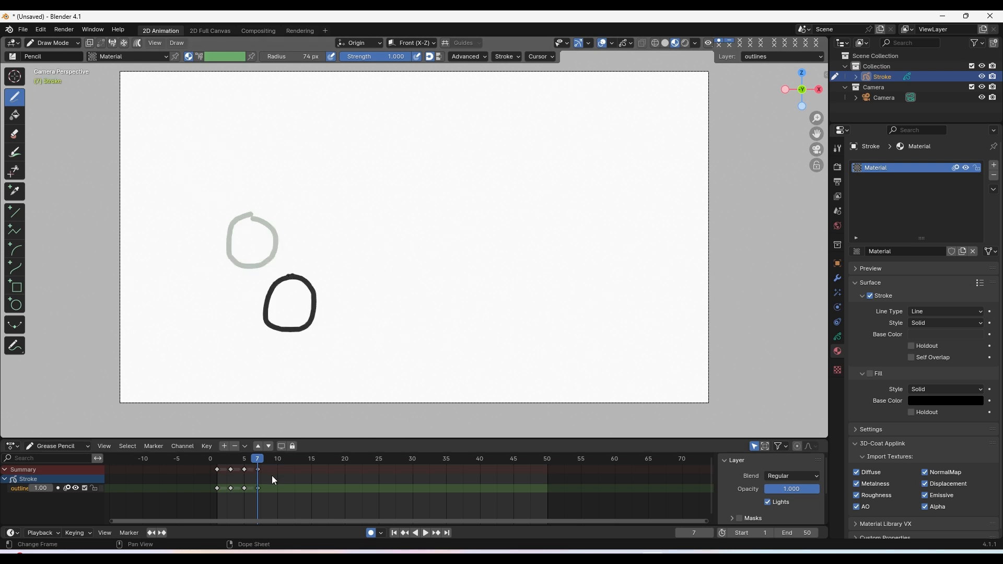
left_click_drag(263, 456, 271, 458)
mouse_move(333, 330)
left_mouse_down()
mouse_move(311, 377)
mouse_move(361, 368)
mouse_move(330, 331)
left_mouse_up()
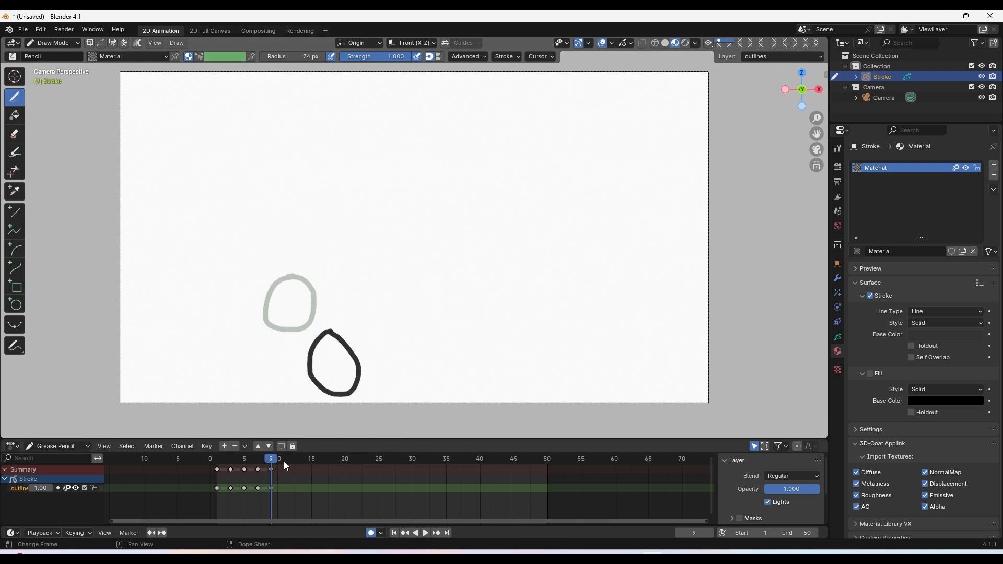
Step: Draw the ball squashed on the canvas's lower edge at frame 11, then bouncing up and to the right at frames 13 and 15
left_click_drag(271, 458, 288, 459)
mouse_move(392, 360)
left_mouse_down()
mouse_move(361, 372)
mouse_move(373, 403)
mouse_move(421, 399)
mouse_move(412, 361)
mouse_move(386, 358)
left_mouse_up()
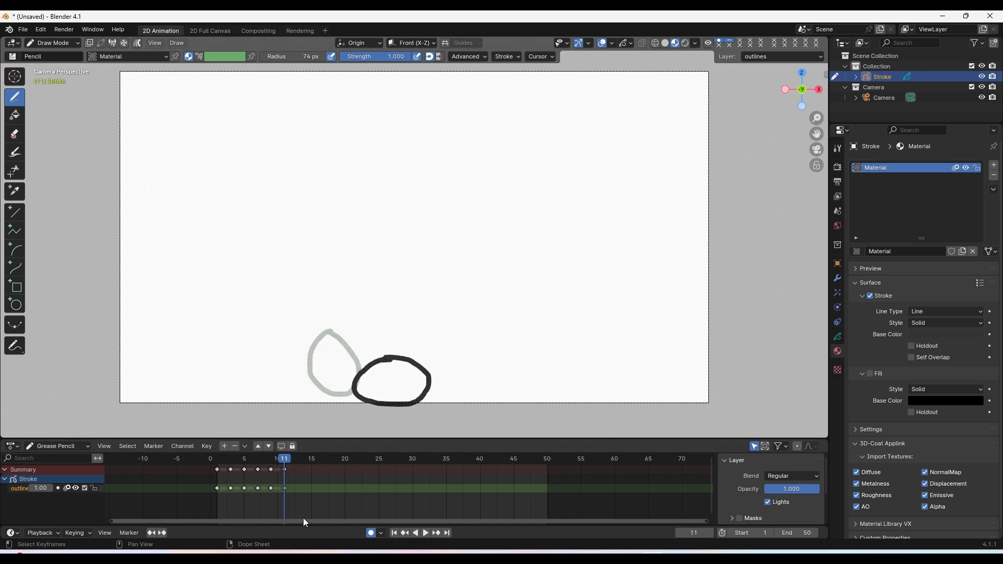
left_click_drag(287, 459, 297, 458)
mouse_move(443, 325)
left_mouse_down()
mouse_move(419, 347)
mouse_move(476, 369)
mouse_move(436, 327)
left_mouse_up()
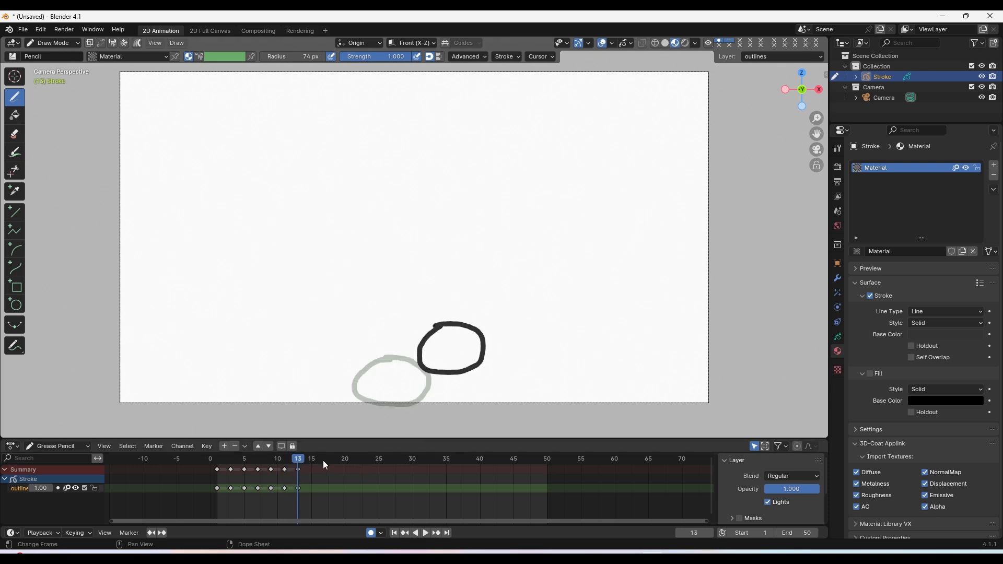
left_click_drag(300, 458, 312, 459)
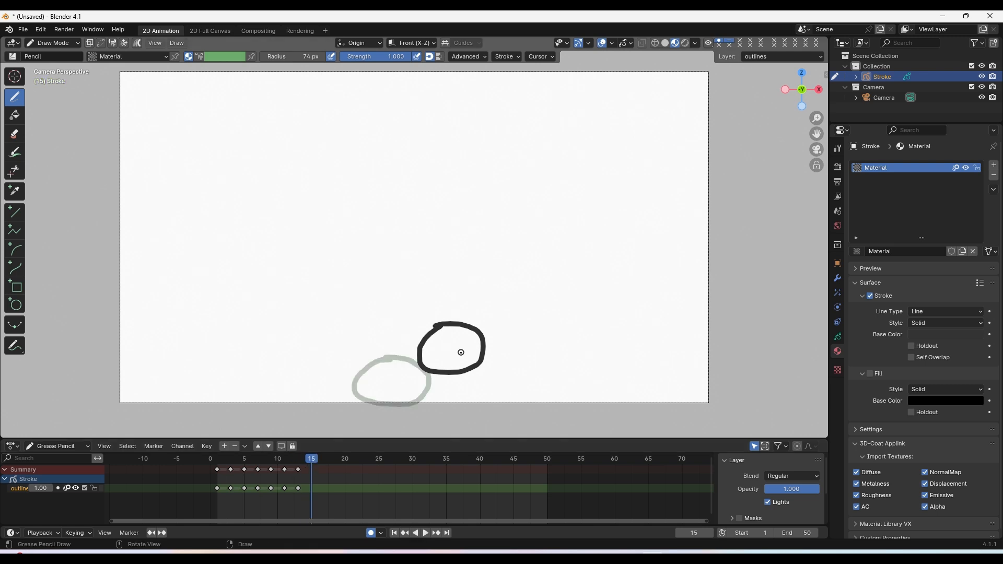
mouse_move(518, 320)
left_mouse_down()
mouse_move(483, 341)
mouse_move(546, 355)
mouse_move(521, 317)
left_mouse_up()
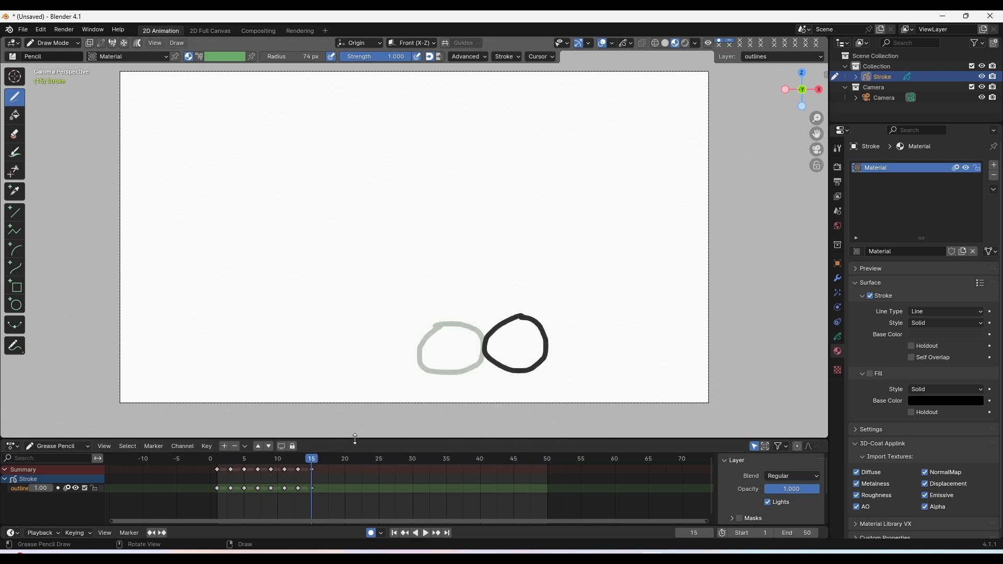
Step: Draw the ball dropping further right at frame 17 and reaching the canvas's lower edge at frame 19
left_click_drag(316, 456, 324, 458)
mouse_move(565, 358)
left_mouse_down()
mouse_move(558, 378)
mouse_move(609, 368)
mouse_move(563, 359)
left_mouse_up()
left_click_drag(328, 457, 338, 462)
mouse_move(622, 362)
left_mouse_down()
mouse_move(632, 361)
mouse_move(620, 401)
mouse_move(663, 374)
mouse_move(630, 355)
mouse_move(621, 364)
left_mouse_up()
Step: Draw the ball rising again at frame 21 and meeting the canvas's right edge at frame 23
left_click_drag(343, 462, 353, 465)
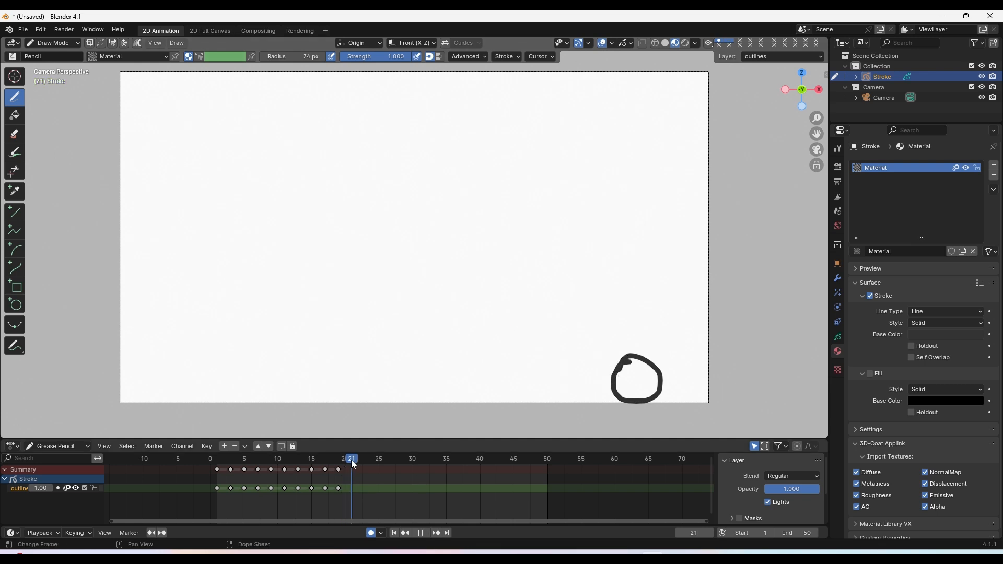
mouse_move(670, 323)
left_mouse_down()
mouse_move(654, 331)
mouse_move(677, 374)
mouse_move(689, 335)
mouse_move(671, 322)
left_mouse_up()
left_click_drag(356, 472, 367, 460)
mouse_move(696, 290)
left_mouse_down()
mouse_move(671, 305)
mouse_move(703, 335)
mouse_move(700, 288)
mouse_move(690, 284)
left_mouse_up()
Step: Draw the ball rebounding down to the left at frames 25 and 27, and advance to frame 29
left_click_drag(365, 459, 379, 458)
mouse_move(642, 325)
left_mouse_down()
mouse_move(616, 353)
mouse_move(654, 326)
mouse_move(635, 322)
left_mouse_up()
left_click_drag(379, 458, 392, 459)
mouse_move(612, 347)
left_mouse_down()
mouse_move(581, 356)
mouse_move(616, 381)
mouse_move(611, 346)
left_mouse_up()
left_click_drag(393, 458, 406, 461)
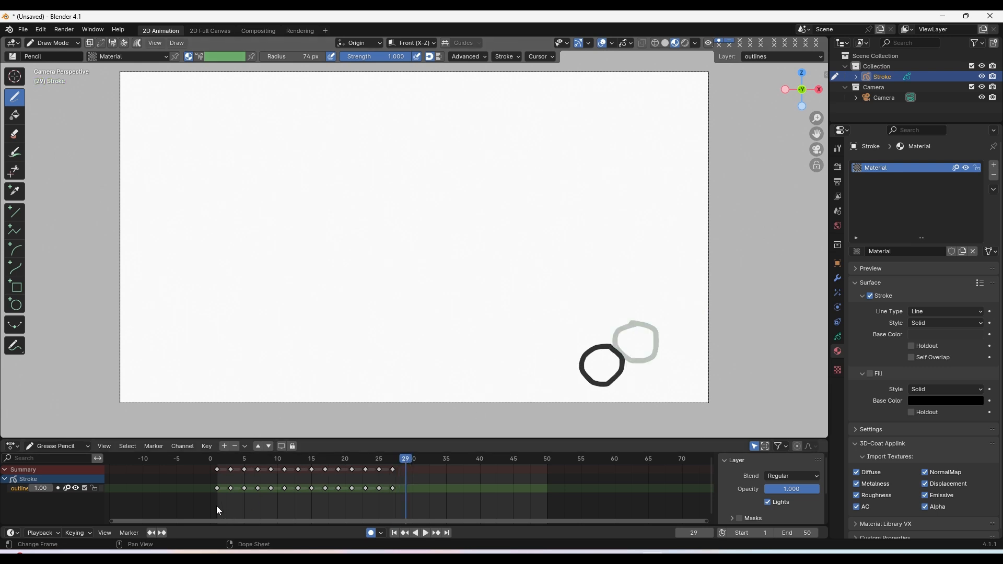
Step: Play the bouncing ball animation from frame 1, and return to frame 29
left_click(218, 469)
left_click(216, 463)
key("space")
mouse_move(216, 465)
left_mouse_down()
mouse_move(260, 461)
mouse_move(404, 495)
left_mouse_up()
Step: Draw the ball moving left along the lower part of the canvas at frames 29, 31 and 33
mouse_move(563, 366)
left_mouse_down()
mouse_move(538, 383)
mouse_move(570, 387)
mouse_move(561, 365)
left_mouse_up()
left_click_drag(407, 460, 418, 459)
mouse_move(511, 346)
left_mouse_down()
mouse_move(509, 400)
mouse_move(510, 347)
left_mouse_up()
left_click_drag(427, 469, 431, 458)
mouse_move(448, 347)
left_mouse_down()
mouse_move(426, 389)
mouse_move(477, 363)
mouse_move(447, 346)
left_mouse_up()
Step: Draw the ball slowing near the middle of the canvas's lower edge at frames 35 and 36
left_click_drag(441, 467, 447, 460)
mouse_move(428, 344)
left_mouse_down()
mouse_move(405, 379)
mouse_move(452, 393)
mouse_move(428, 345)
left_mouse_up()
left_click_drag(453, 460, 455, 463)
mouse_move(420, 354)
left_mouse_down()
mouse_move(411, 346)
mouse_move(387, 377)
mouse_move(439, 390)
mouse_move(418, 347)
left_mouse_up()
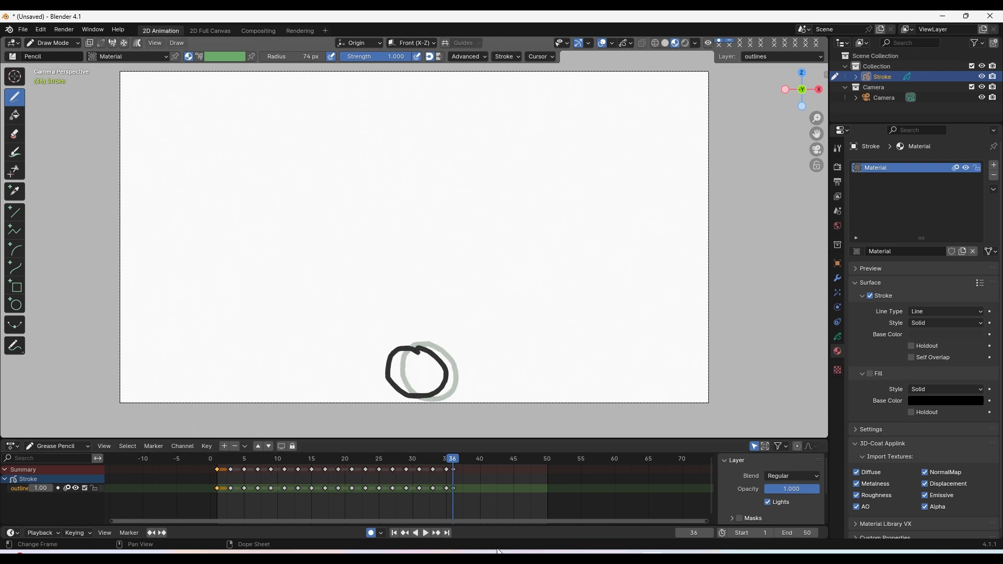
Step: Play the whole ball animation from frame 1, stop it and return to the first frame
left_click(394, 533)
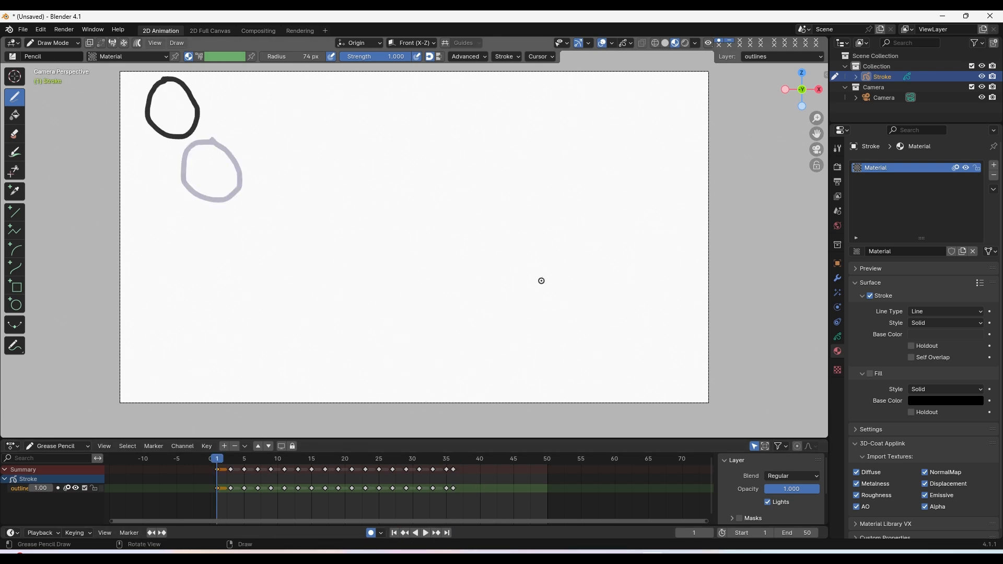
key("space")
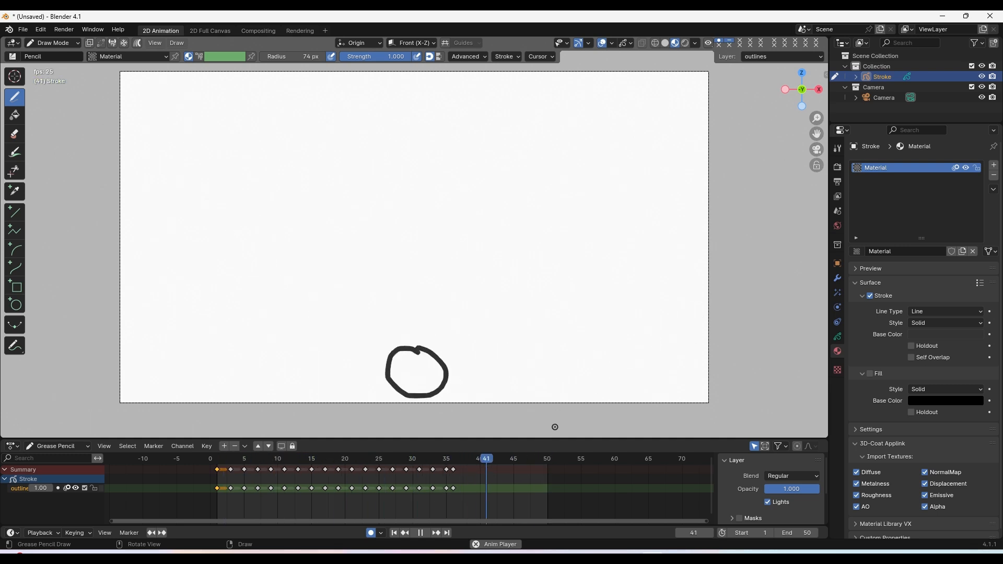
left_click(420, 532)
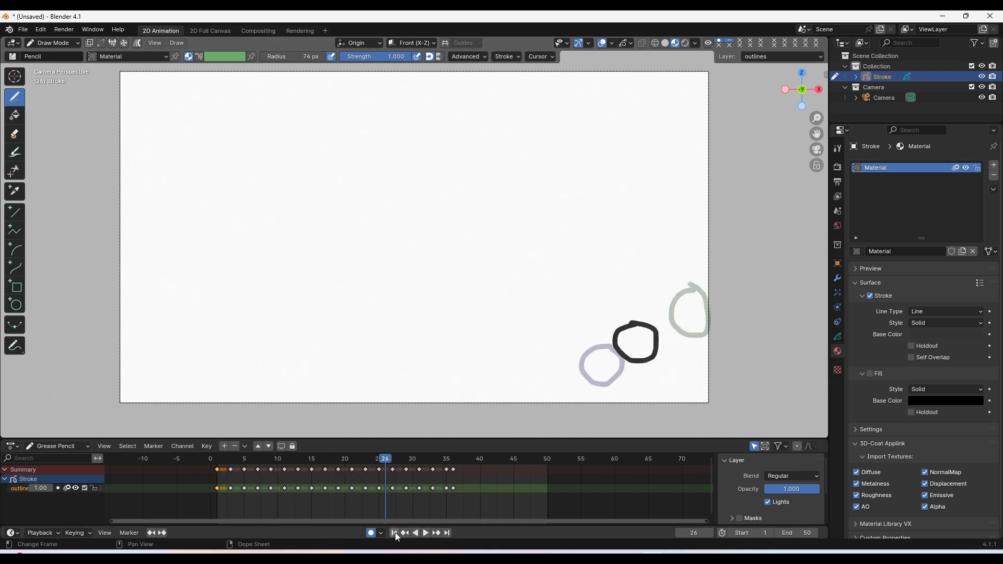
left_click(395, 532)
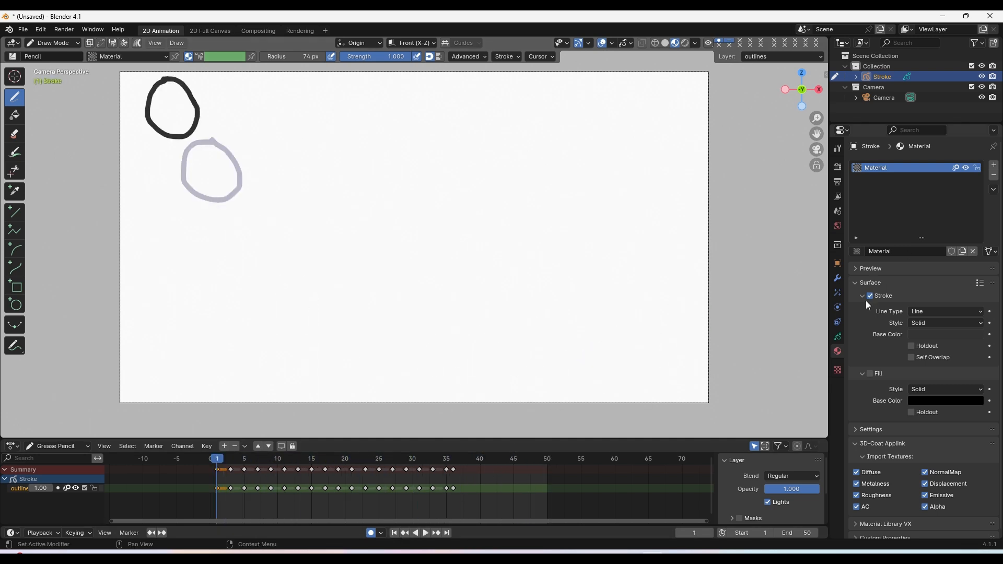
Step: Rename the existing Grease Pencil layer as Ball outline
left_click(837, 337)
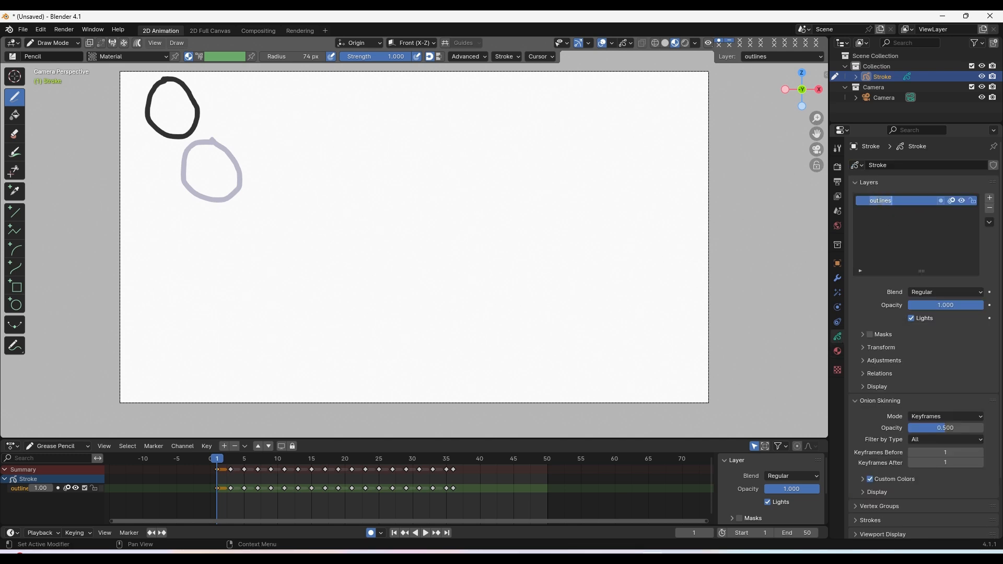
type("Ball outline")
key("Return")
Step: Add a second layer named Back ground and place it beneath the Ball outline layer
left_click(990, 200)
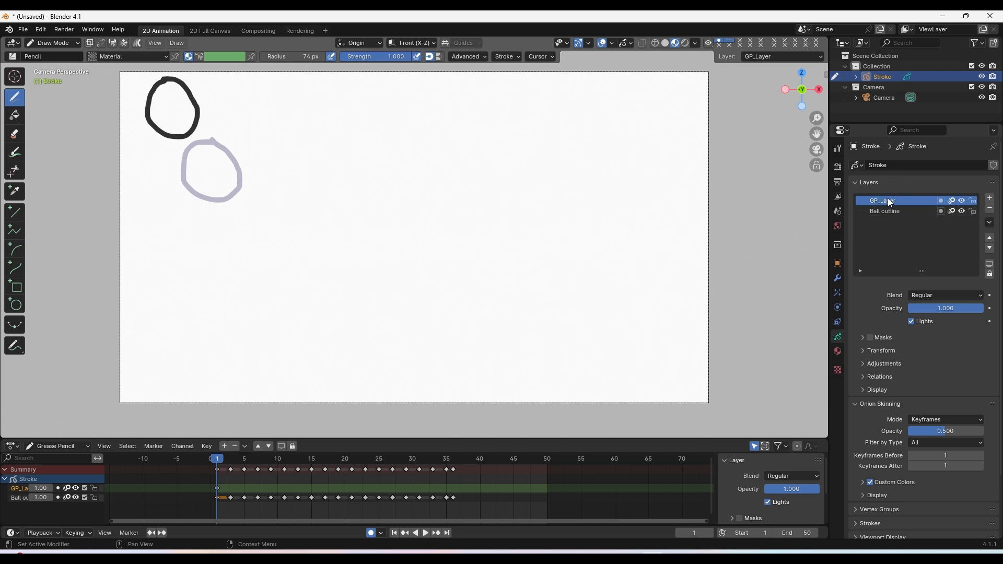
type("Back ground")
key("Return")
left_click(990, 249)
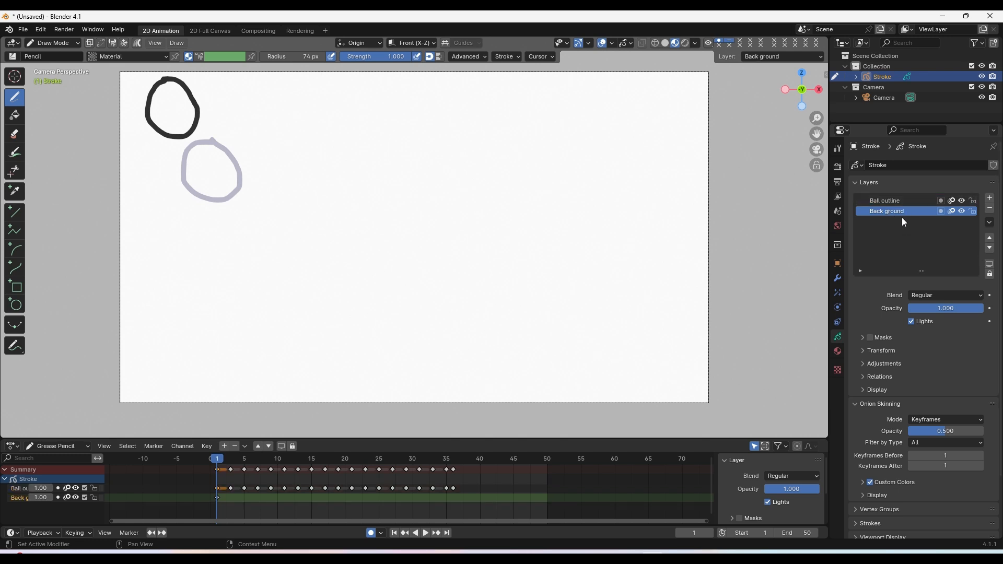
Step: Rename the Stroke object's existing material as Ball outline
left_click(838, 351)
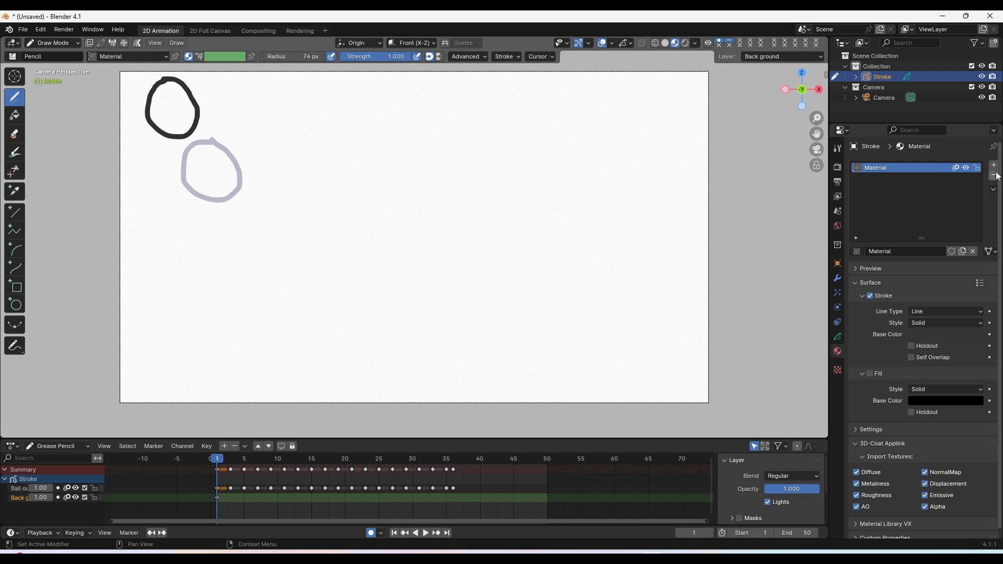
double_click(874, 168)
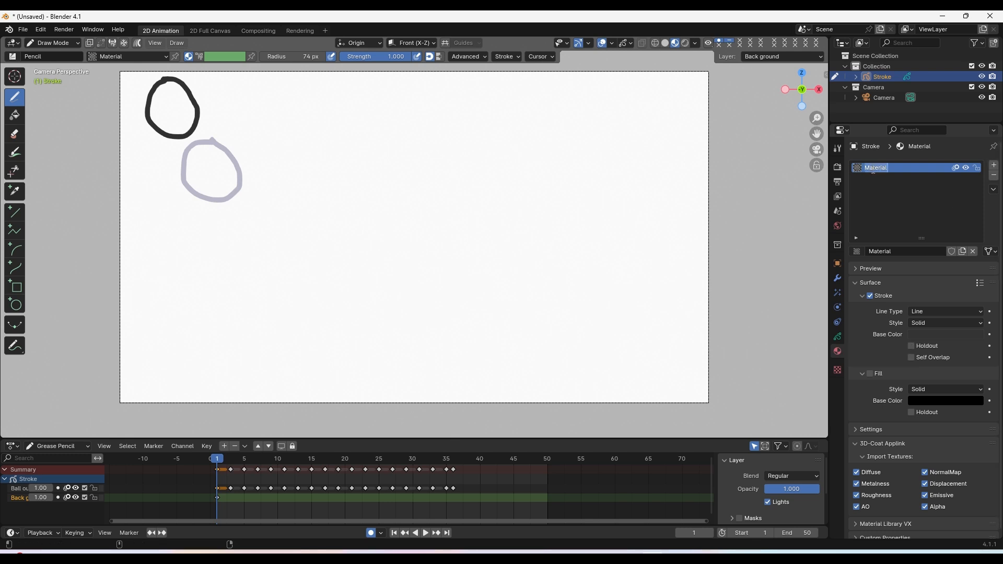
type("Ball outline")
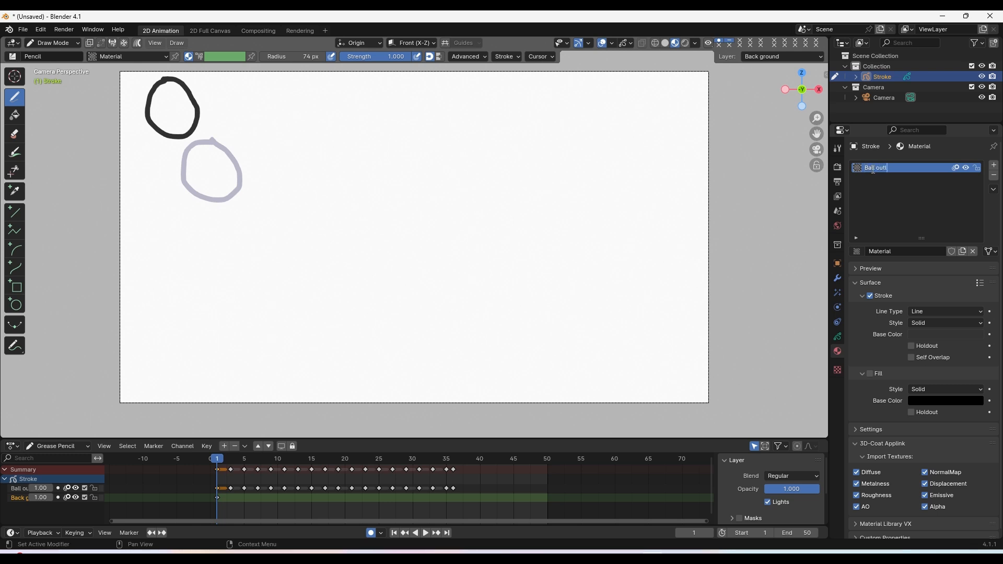
key("Return")
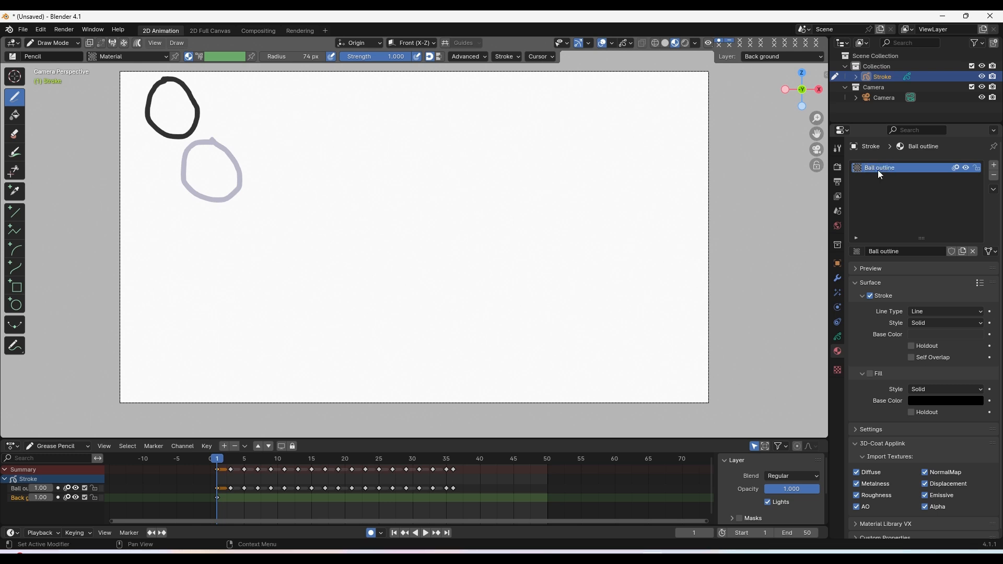
Step: Add a new material to the Stroke object and name it Background oulines
left_click(994, 165)
left_click(909, 253)
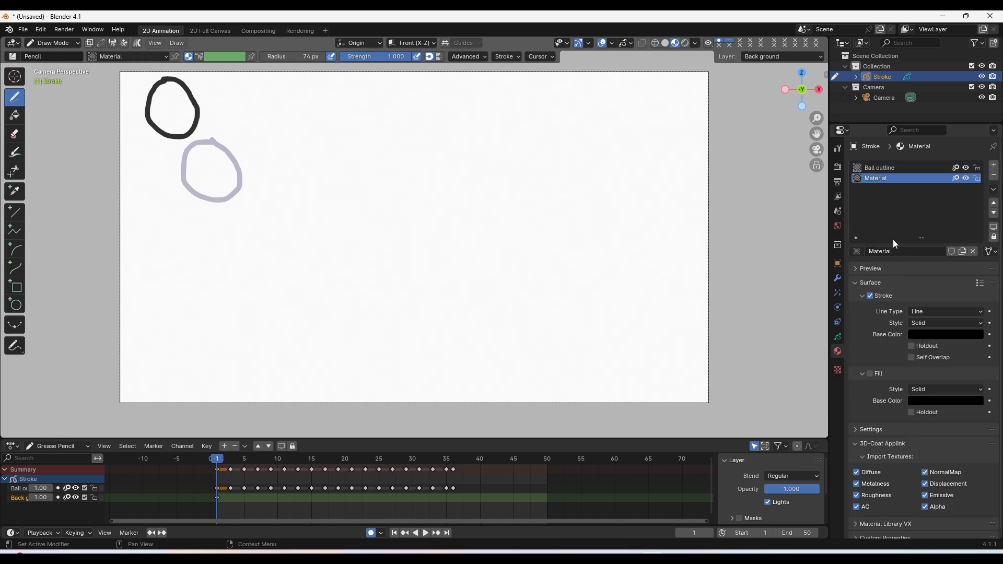
double_click(885, 180)
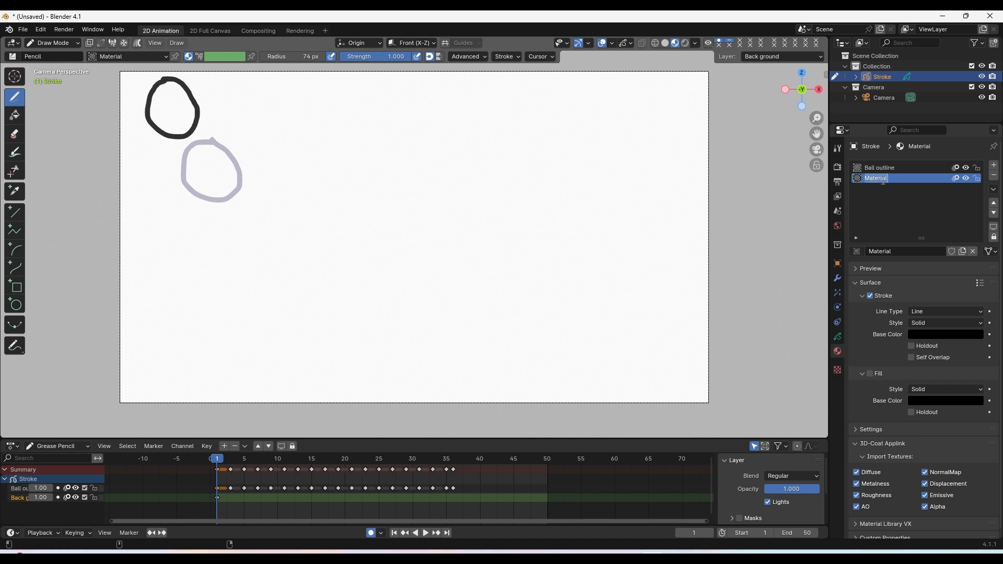
type("Background oulines")
key("Return")
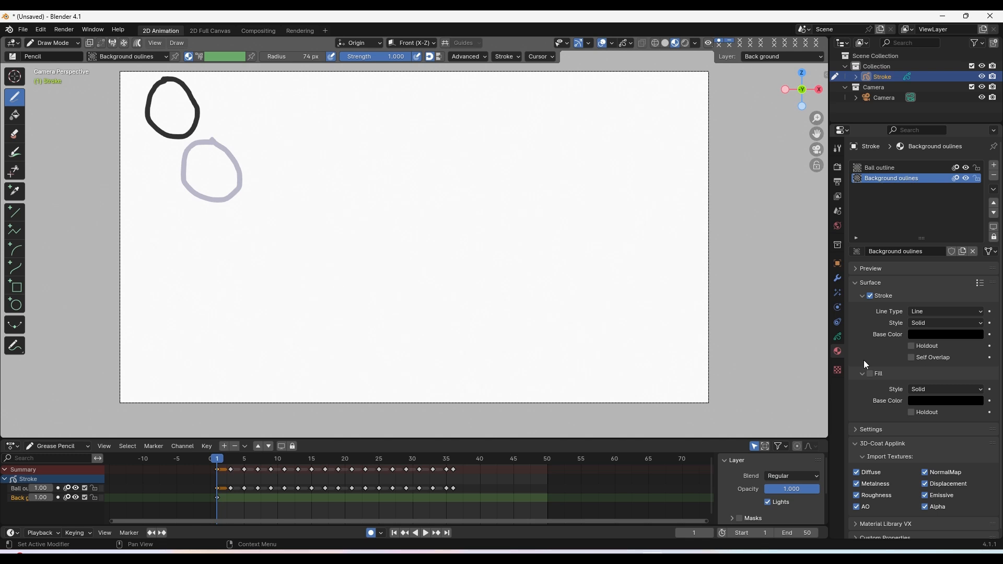
Step: Recolour the Ball outline material's stroke to dark grey with saturation 0 and value 0.112
left_click(886, 170)
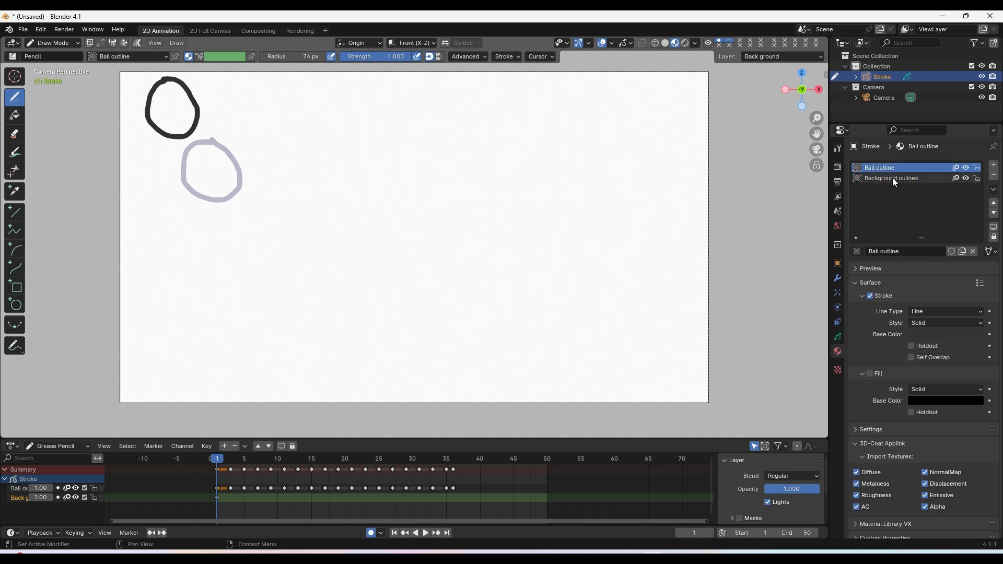
left_click(894, 179)
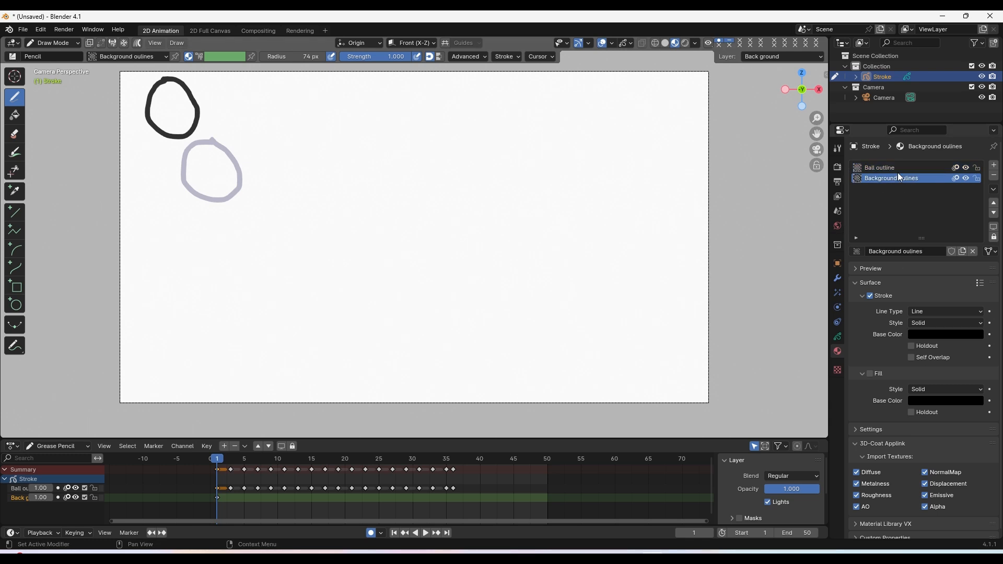
left_click(898, 171)
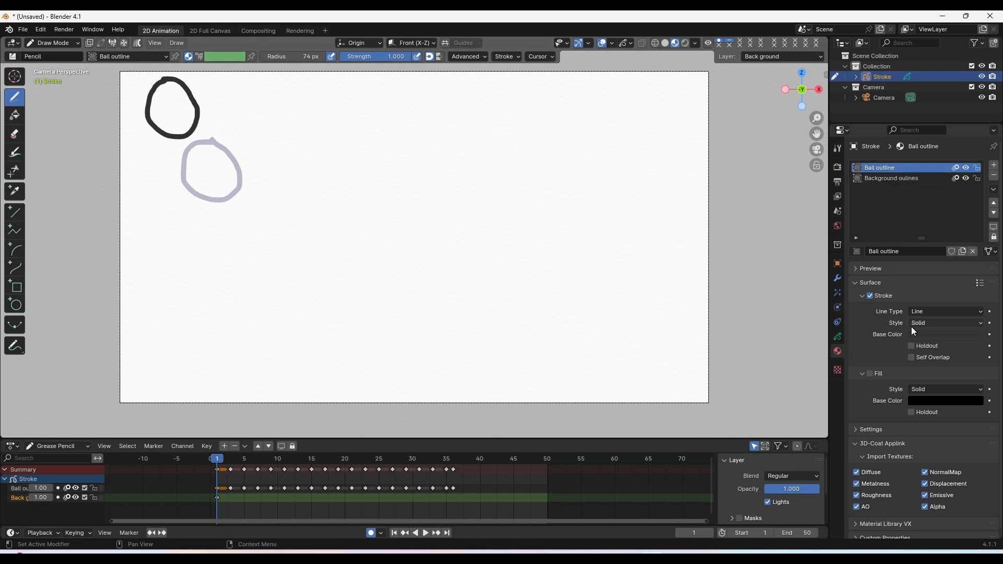
left_click(936, 335)
mouse_move(955, 208)
left_mouse_down()
mouse_move(889, 201)
mouse_move(911, 216)
mouse_move(911, 203)
left_mouse_up()
left_click_drag(976, 229, 975, 195)
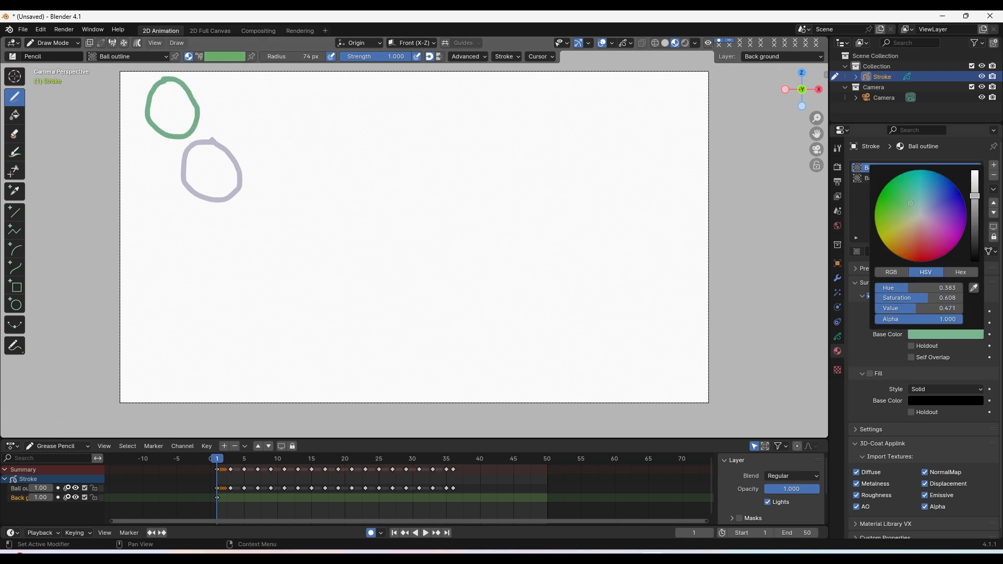
left_click(924, 213)
mouse_move(902, 231)
left_mouse_down()
mouse_move(937, 208)
mouse_move(912, 236)
mouse_move(927, 237)
left_mouse_up()
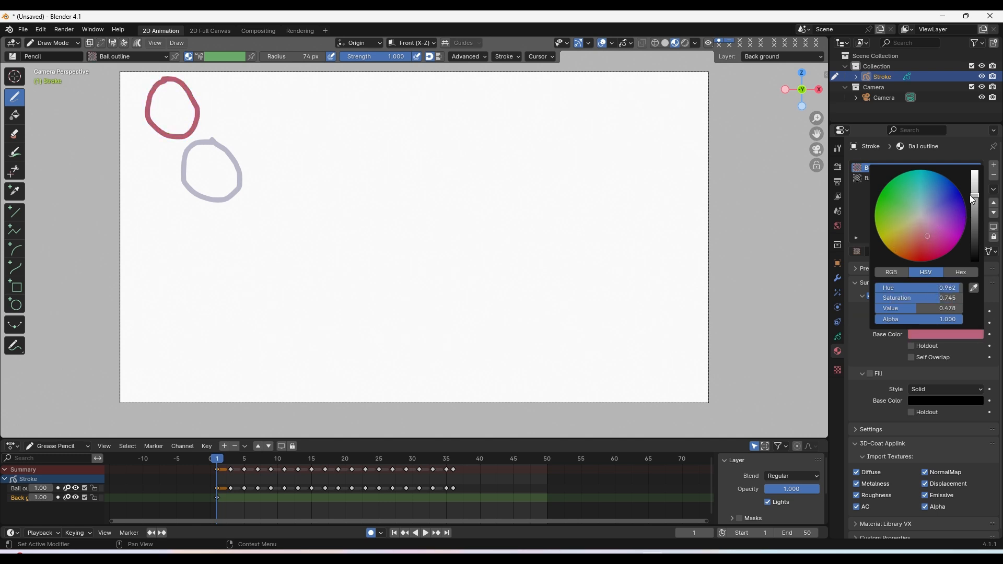
mouse_move(940, 298)
left_mouse_down()
mouse_move(883, 297)
mouse_move(895, 308)
mouse_move(886, 309)
left_mouse_up()
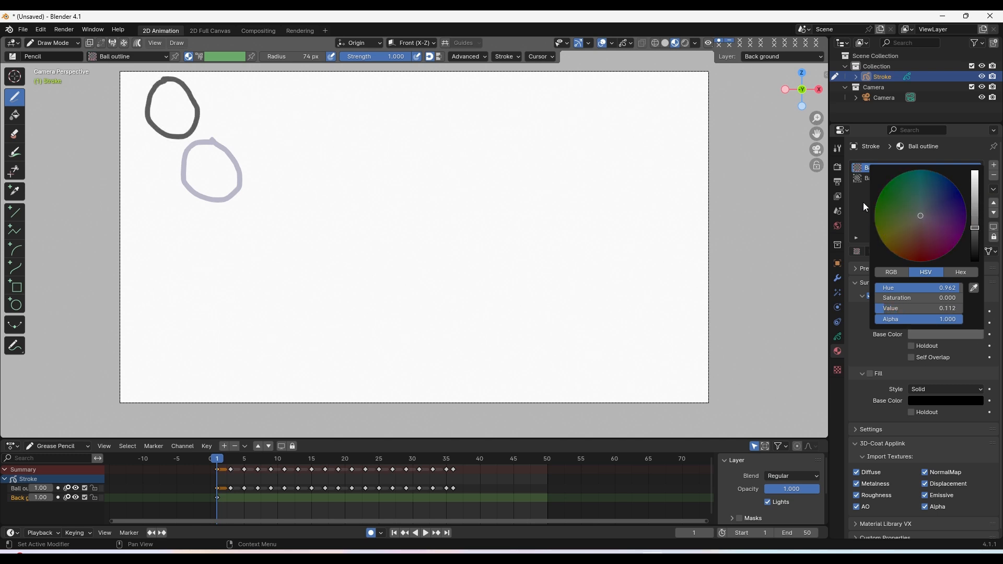
Step: Make Background oulines the active drawing material
left_click(889, 179)
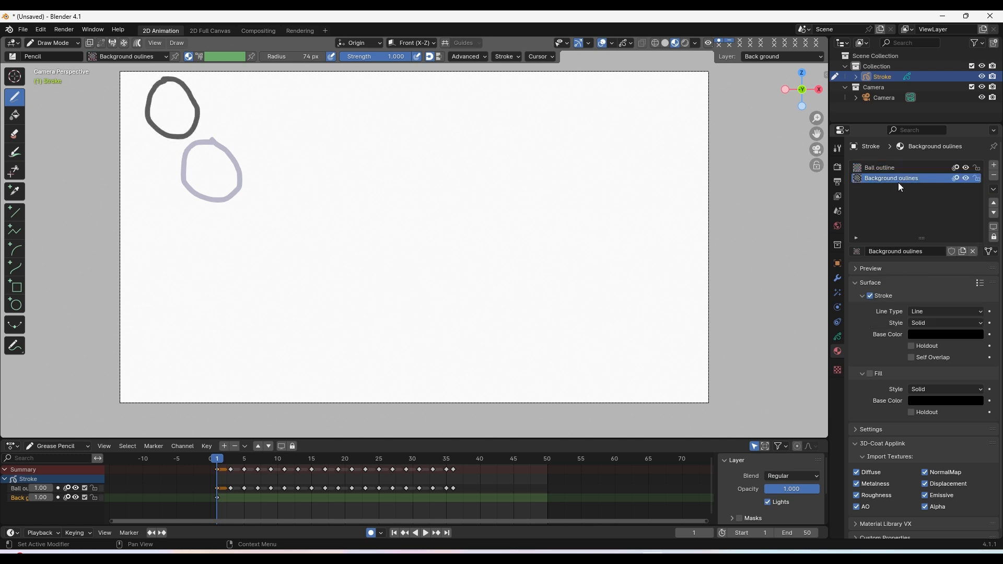
left_click(929, 333)
Step: Try drawing the background's left slope at frame 7 and its right edge at frame 19, and undo the right edge
left_click_drag(222, 463, 258, 470)
mouse_move(97, 245)
left_mouse_down()
mouse_move(179, 291)
mouse_move(341, 421)
left_mouse_up()
left_click_drag(256, 464, 339, 470)
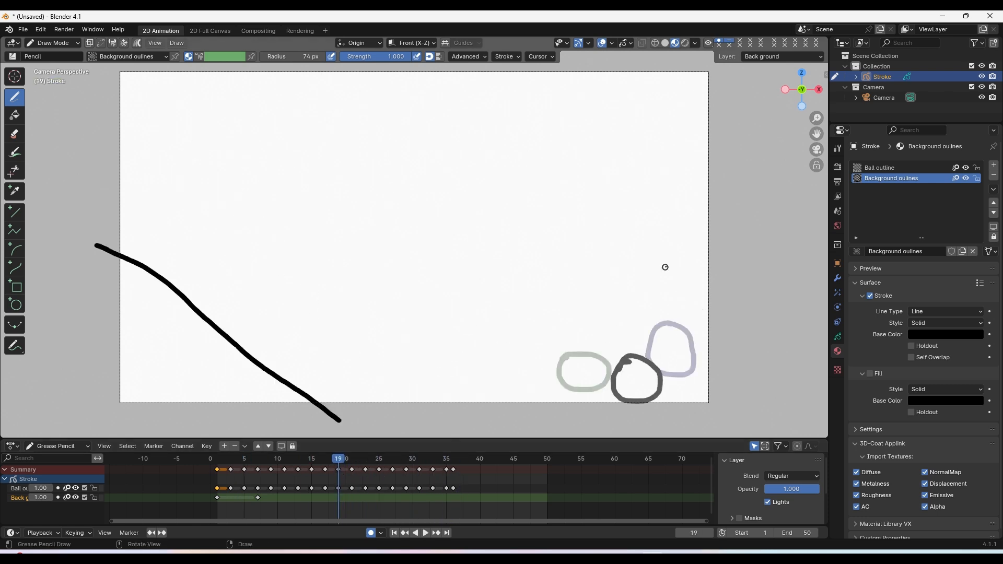
mouse_move(737, 262)
left_mouse_down()
mouse_move(703, 312)
mouse_move(685, 399)
mouse_move(638, 432)
left_mouse_up()
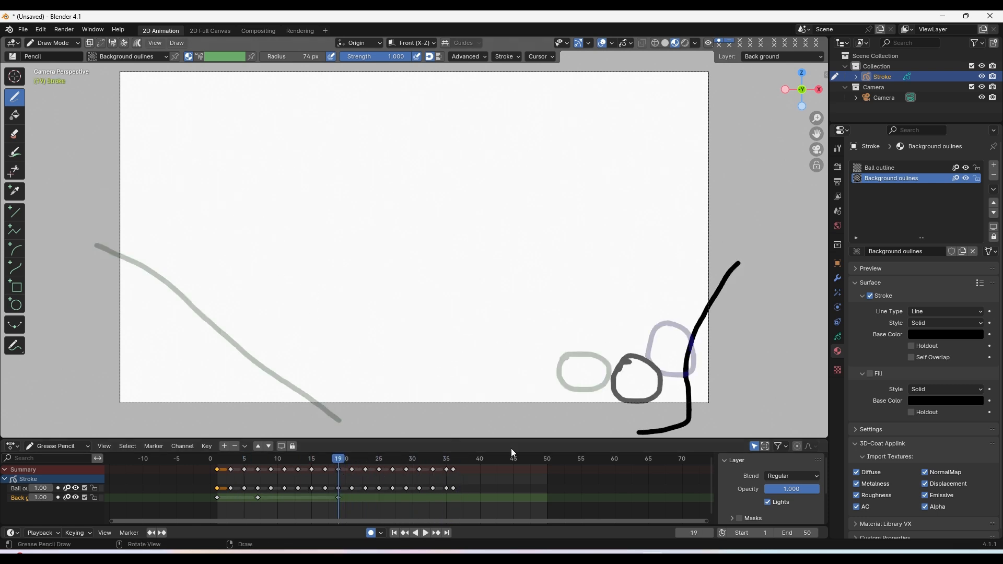
mouse_move(354, 476)
left_mouse_down()
mouse_move(384, 473)
mouse_move(345, 472)
left_mouse_up()
key("ctrl+z")
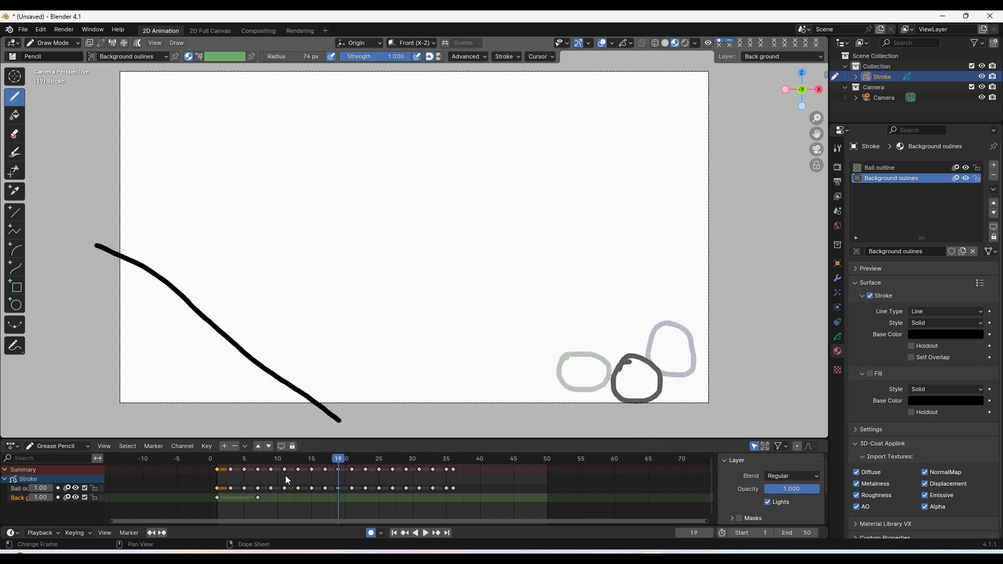
Step: Undo the slope stroke on the Back ground layer and go back to frame 1
left_click(395, 533)
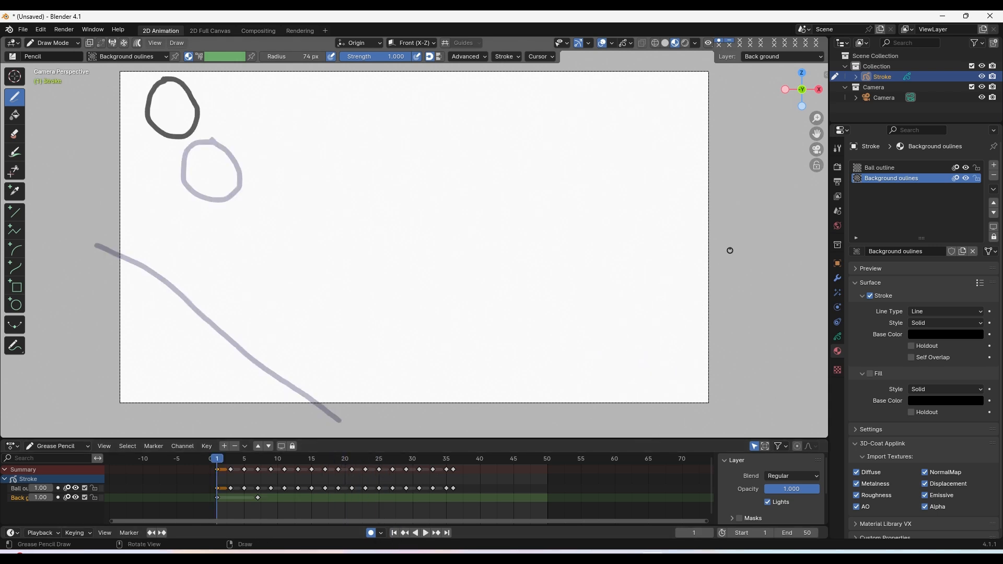
key("ctrl+z")
key("ctrl+z")
left_click_drag(235, 460, 204, 472)
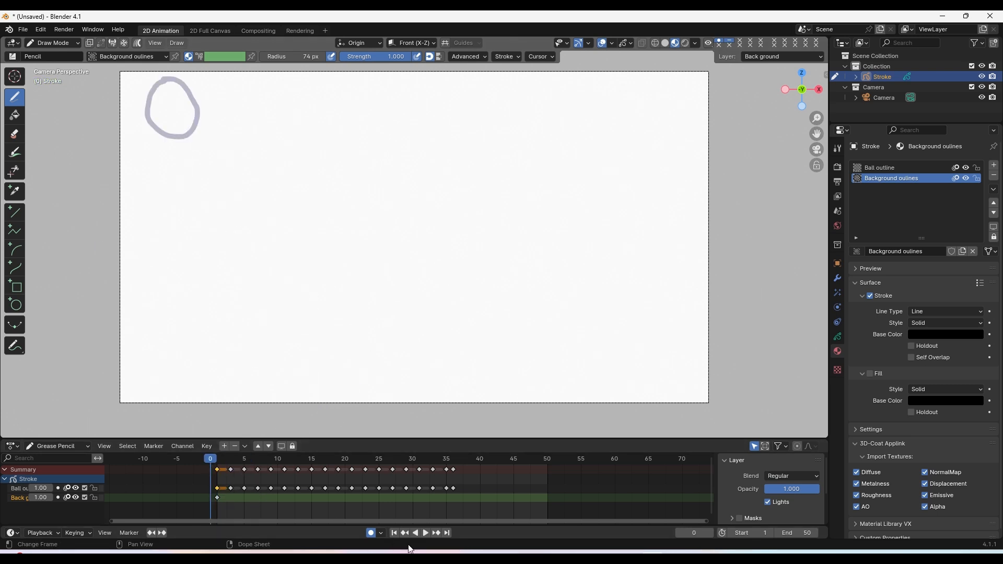
left_click(394, 533)
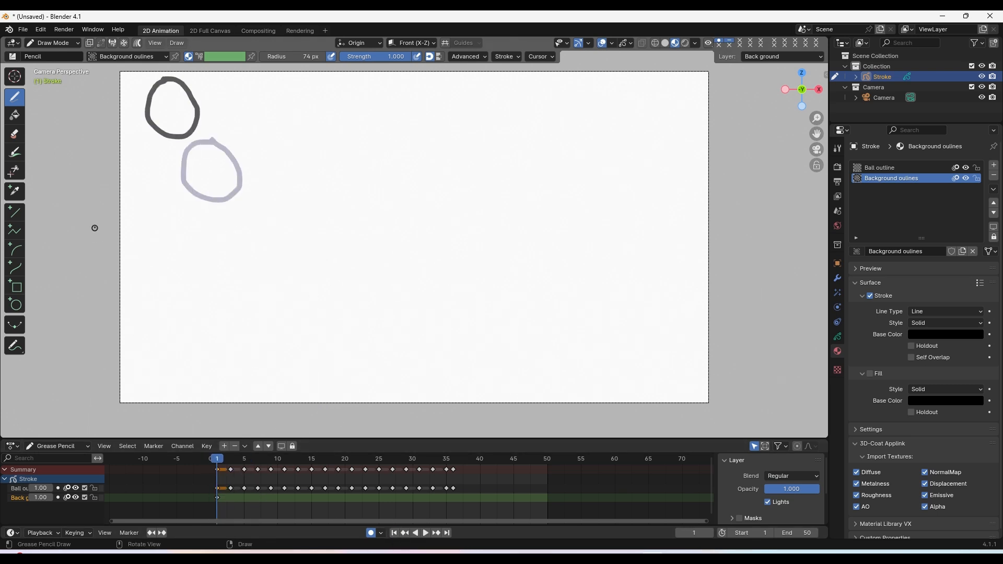
Step: Draw the background outline at frame 1: a steep slope at lower left, a vertical wall on the canvas's right edge and a floor between them
left_click_drag(101, 222, 199, 418)
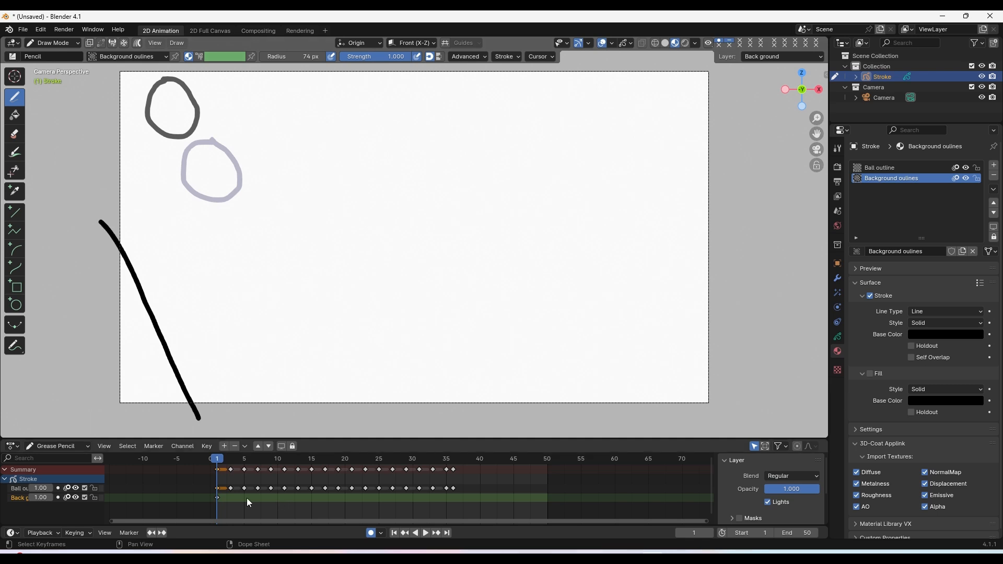
left_click_drag(724, 236, 667, 415)
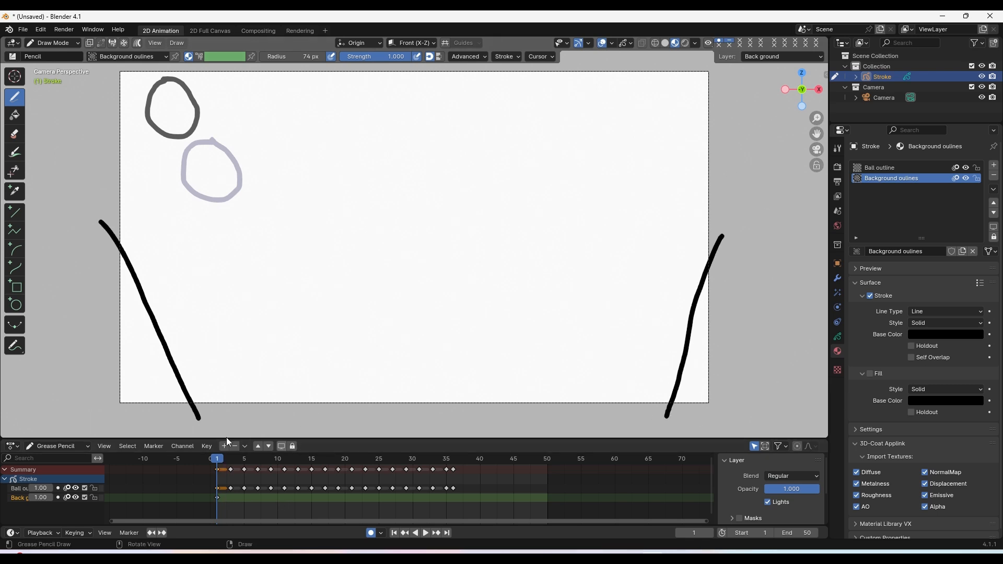
key("ctrl+z")
left_click_drag(706, 195, 708, 407)
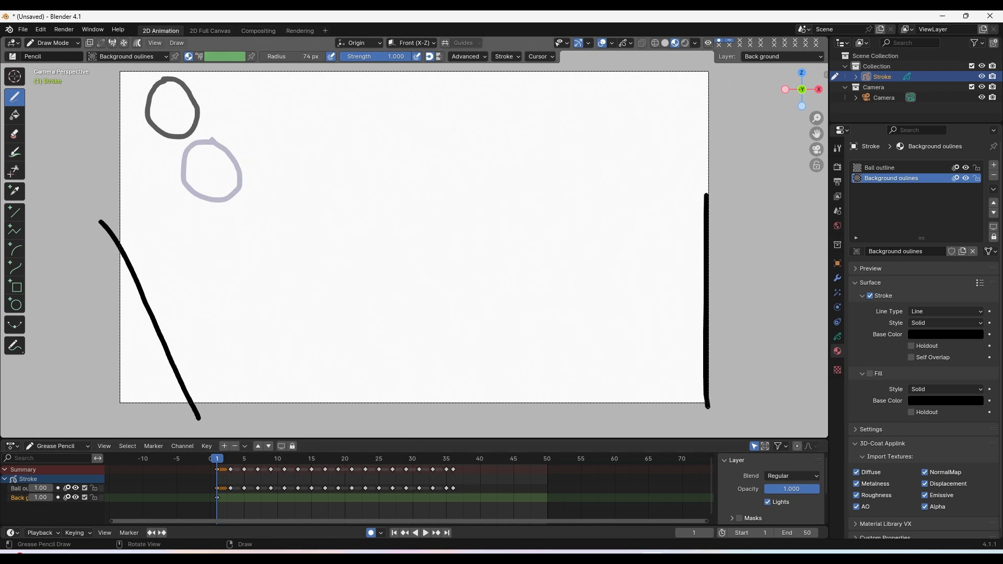
left_click_drag(194, 403, 708, 406)
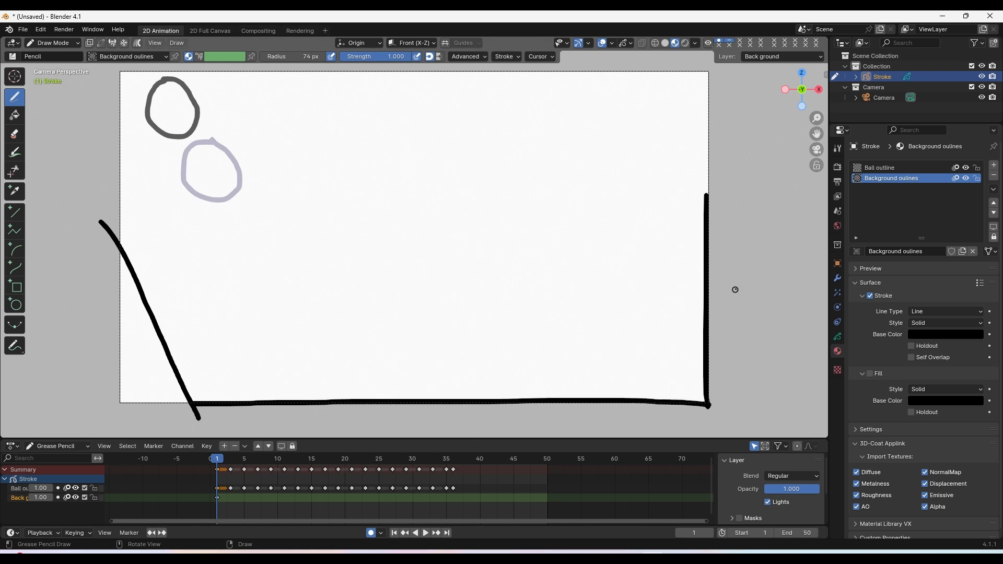
Step: Add another material to the Stroke object and name it Background sky
left_click(996, 167)
left_click(910, 252)
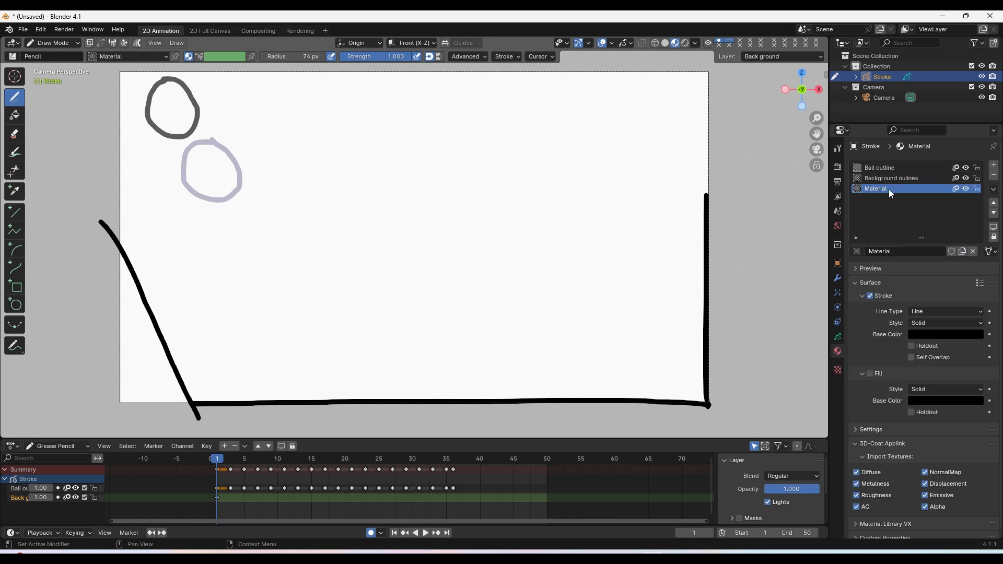
type("Background sky")
key("Return")
Step: Switch the Background sky material from stroke to fill, coloured light blue with hue 0.549, saturation 0.715 and value 0.728
left_click(870, 295)
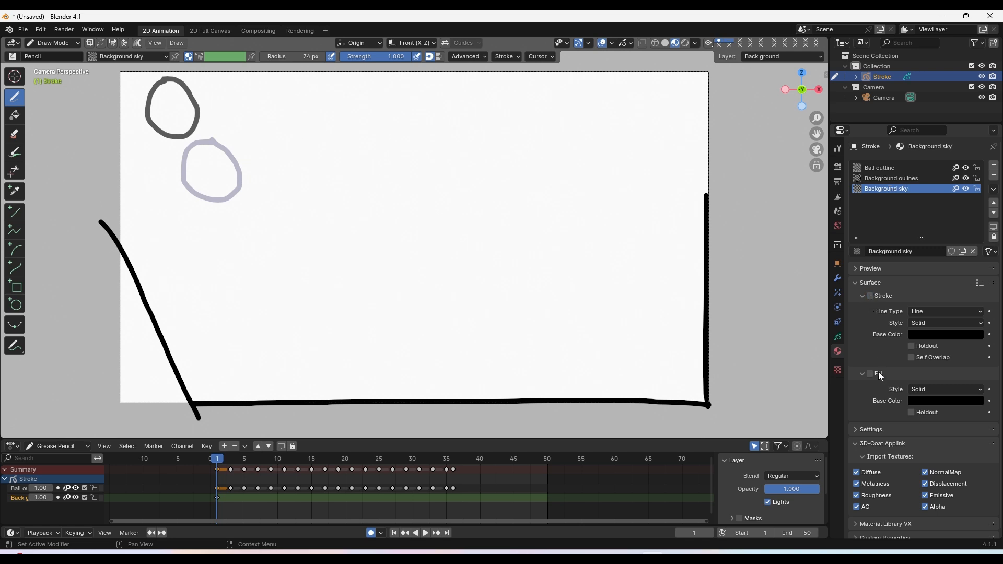
left_click(935, 401)
left_click_drag(974, 302, 975, 249)
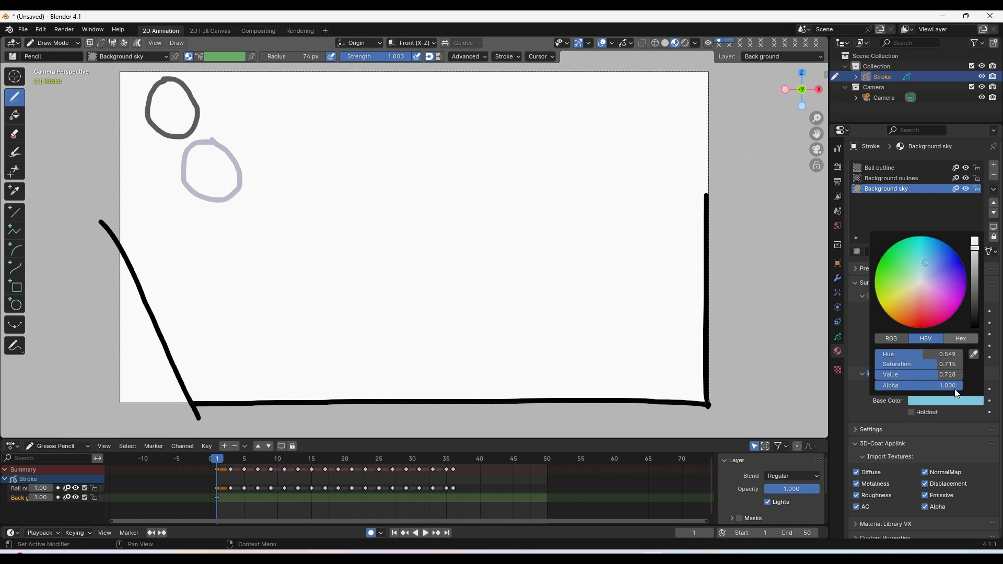
Step: Draw a freehand Background sky fill on the Back ground layer that covers the entire camera frame
scroll(195, 277, "down", 2)
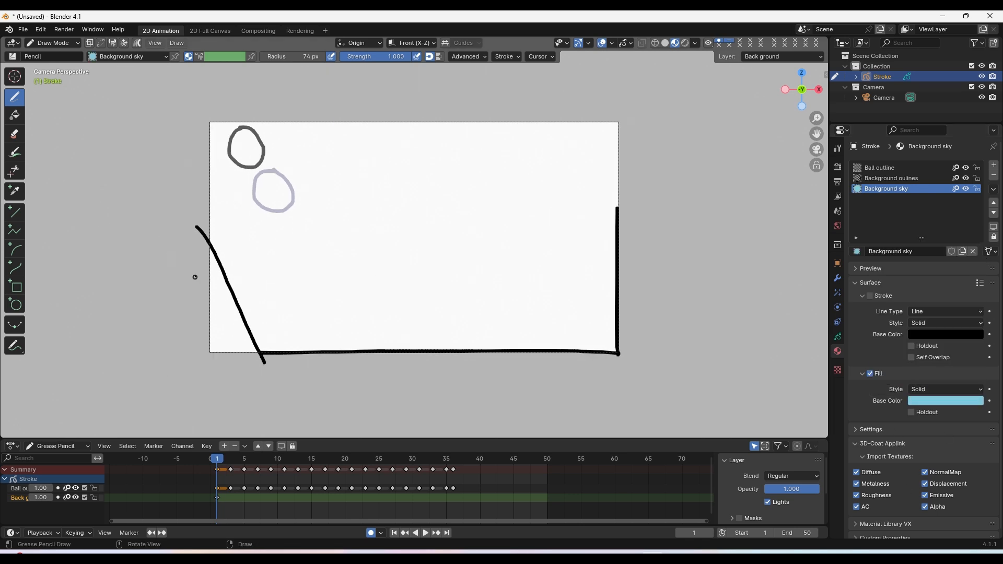
mouse_move(190, 156)
left_mouse_down()
mouse_move(204, 99)
mouse_move(397, 78)
mouse_move(630, 136)
mouse_move(629, 298)
mouse_move(381, 376)
mouse_move(197, 224)
mouse_move(191, 156)
left_mouse_up()
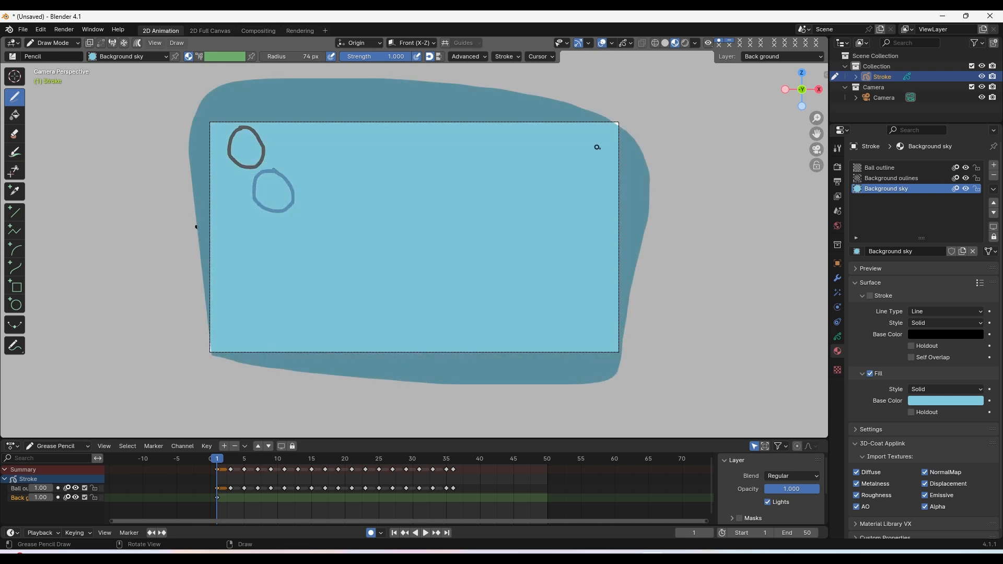
mouse_move(625, 129)
left_mouse_down()
mouse_move(617, 105)
mouse_move(589, 110)
left_mouse_up()
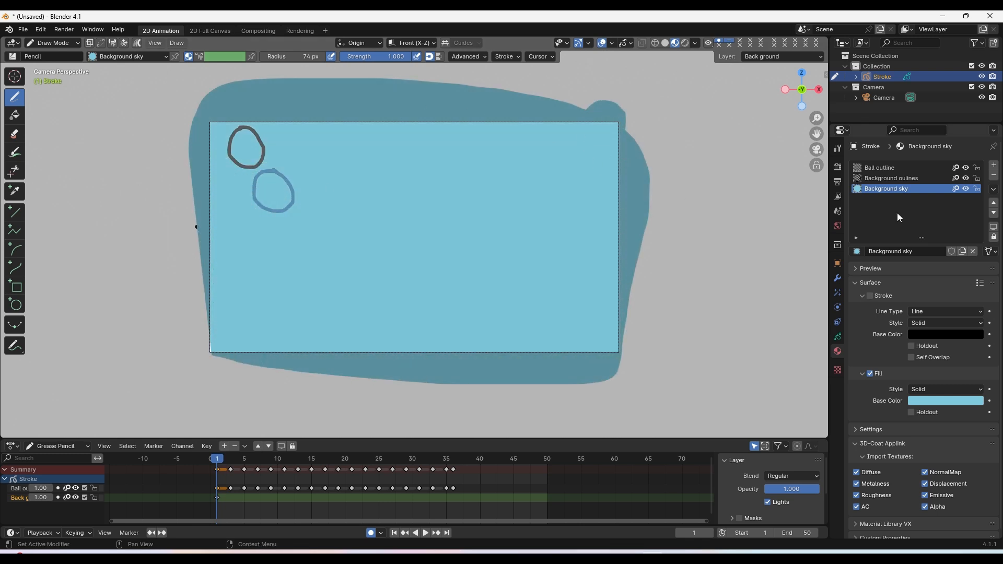
scroll(530, 252, "up", 1)
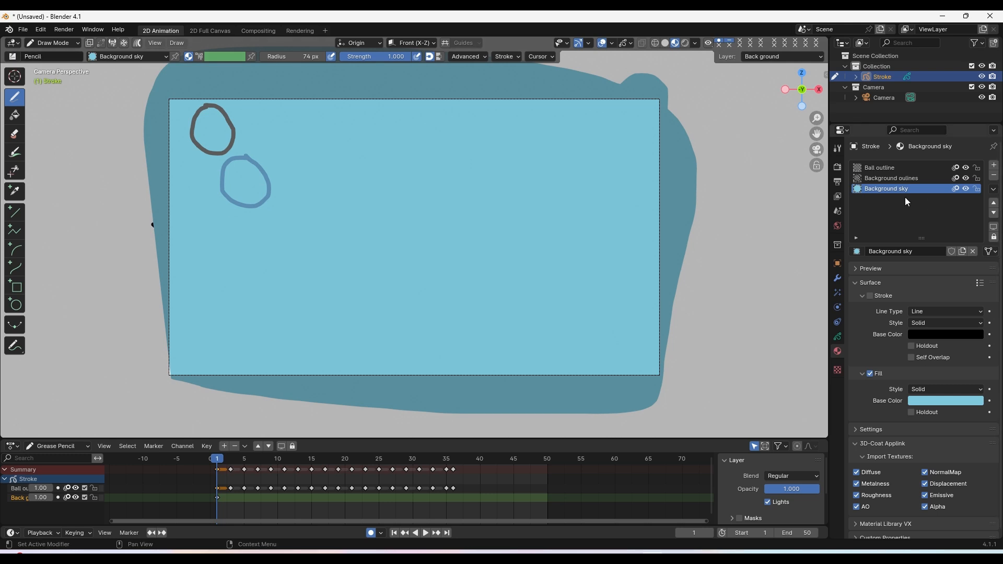
Step: Remove the Background sky material from the Stroke object's material slots
left_click(895, 179)
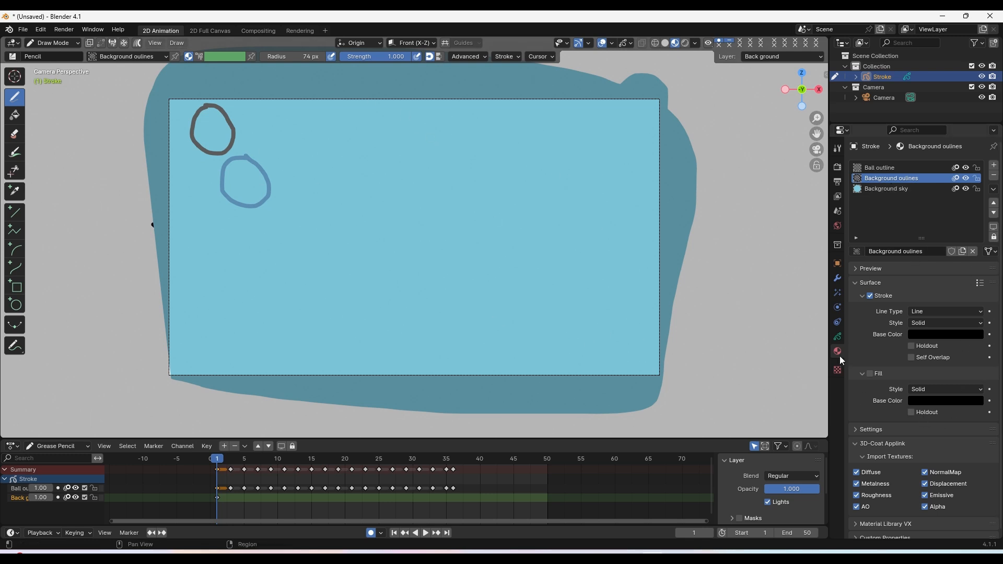
left_click(895, 189)
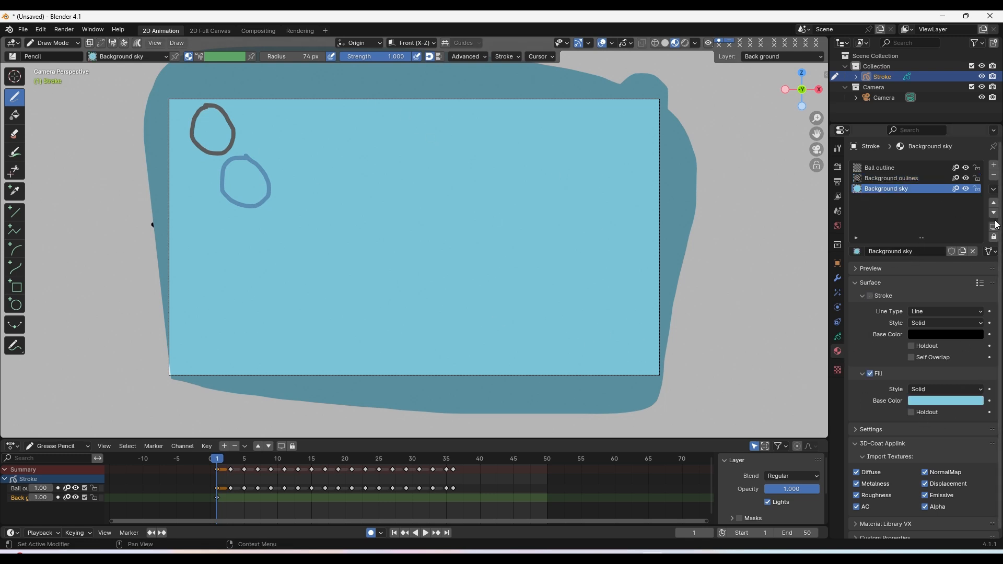
left_click(995, 177)
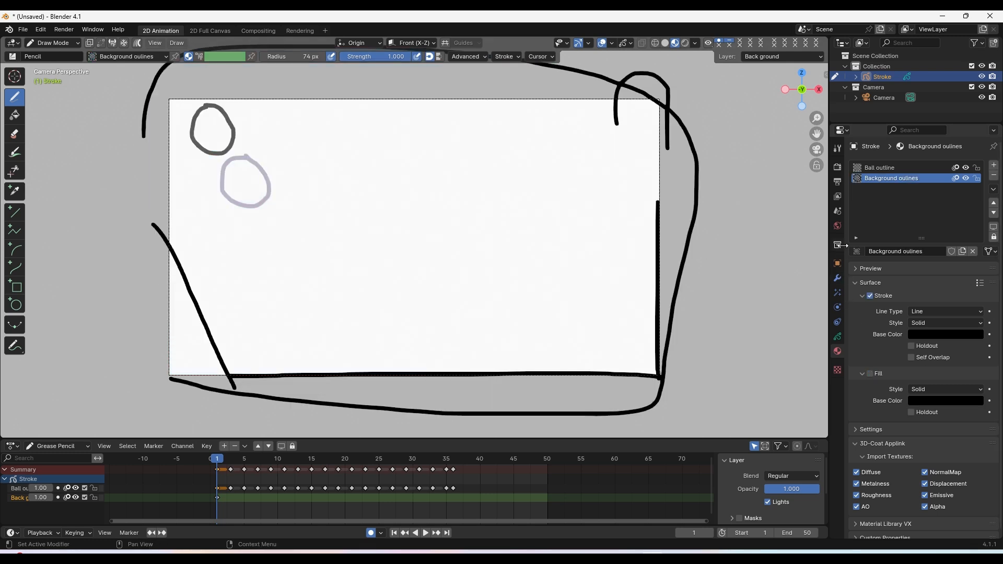
Step: Change the World background colour to light blue
left_click(837, 228)
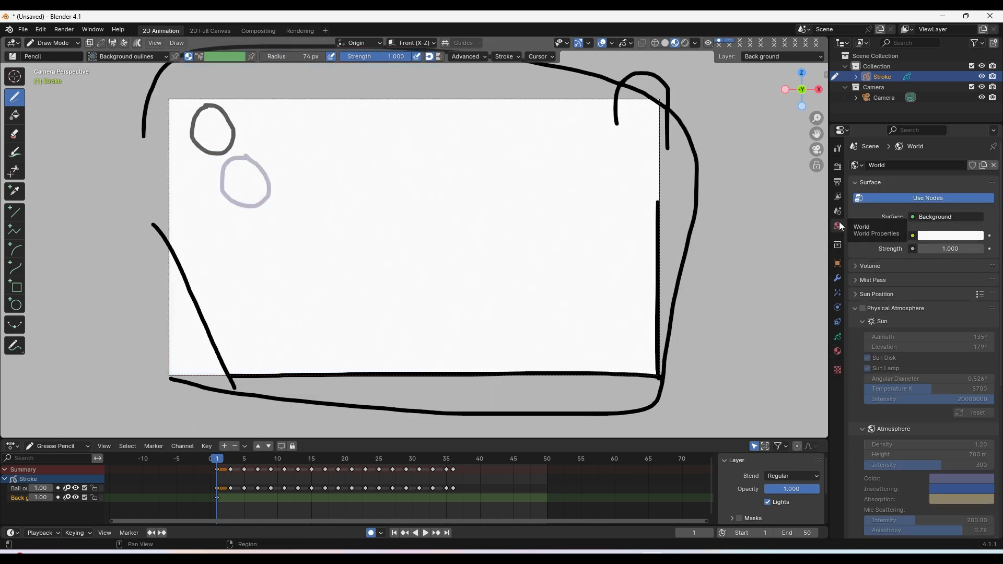
left_click(952, 236)
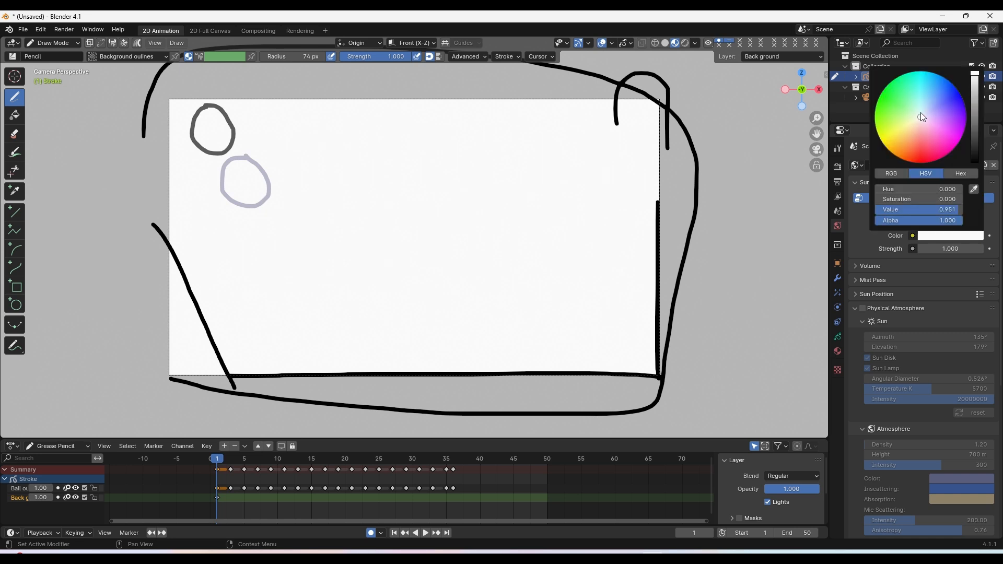
left_click_drag(921, 112, 927, 99)
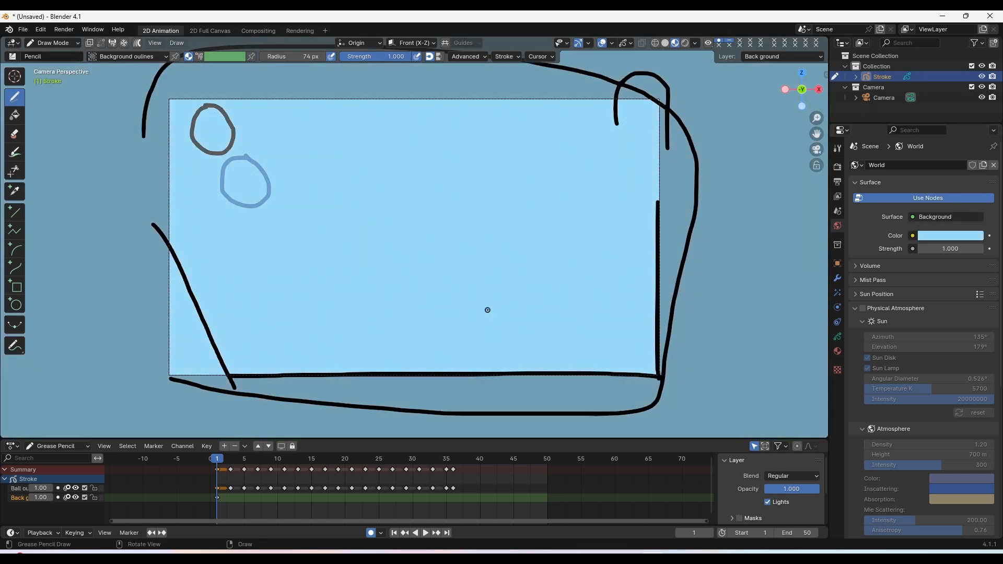
Step: Play back the bouncing ball against the blue background, stop it and return to frame 1, with the Stroke object's layer list shown
key("space")
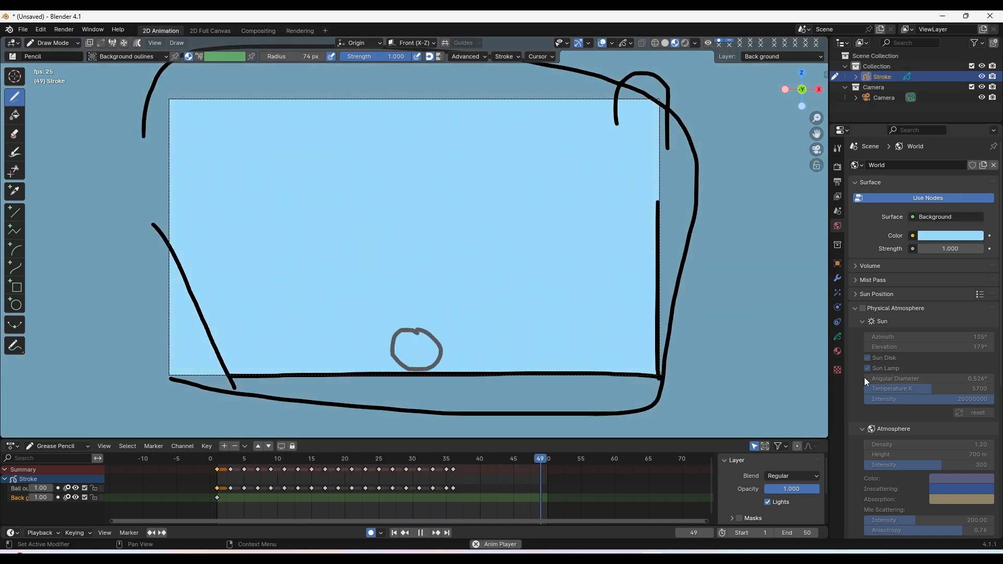
left_click(837, 337)
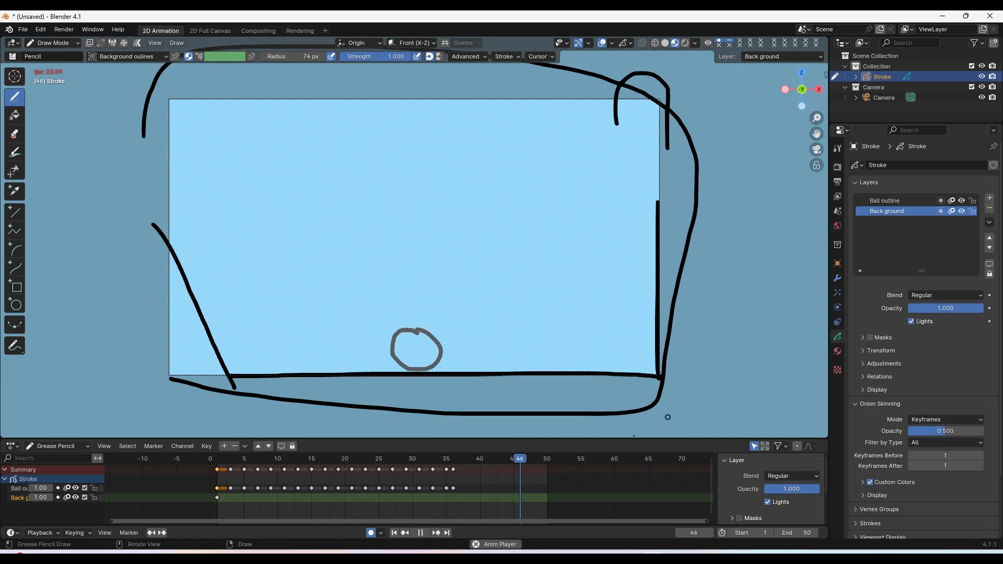
left_click(421, 534)
left_click(395, 533)
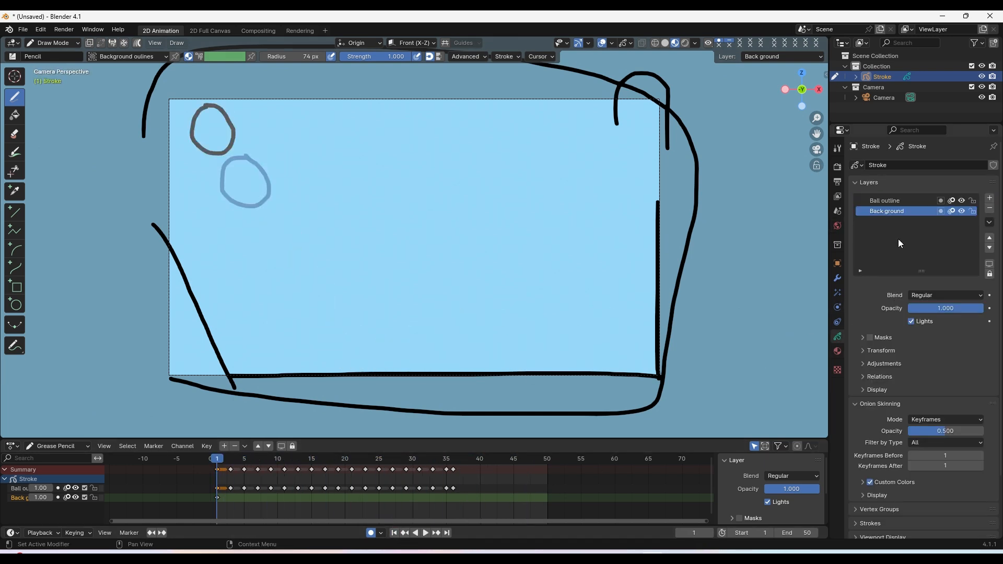
Step: Toggle the visibility of the Ball outline and Back ground layers, ending with both shown and Ball outline active
left_click(890, 202)
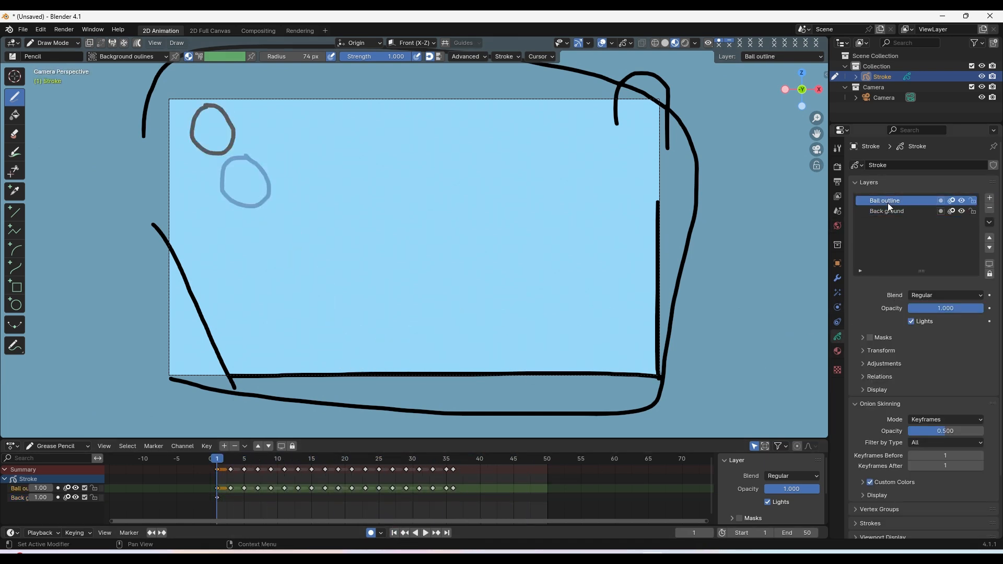
left_click(962, 200)
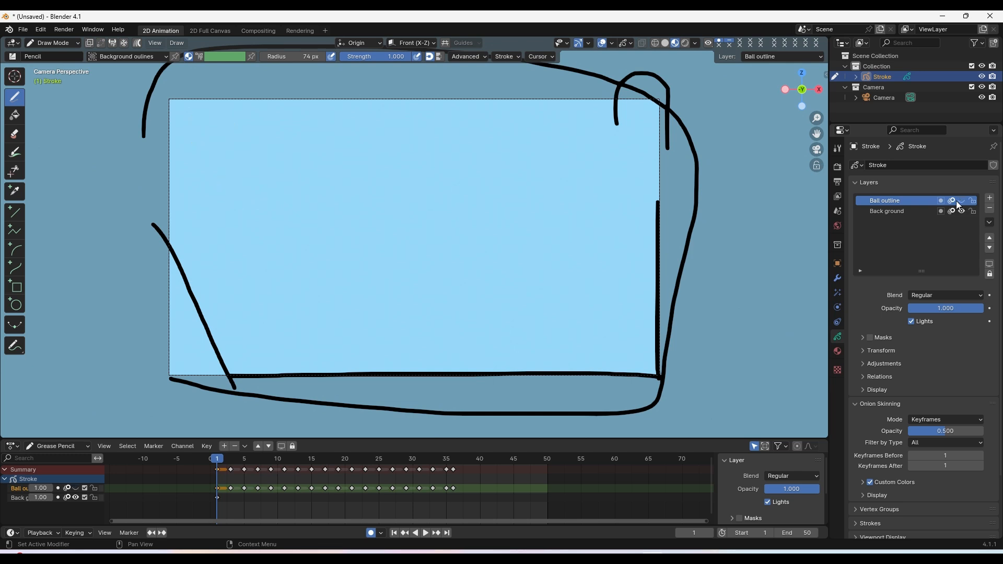
left_click(914, 211)
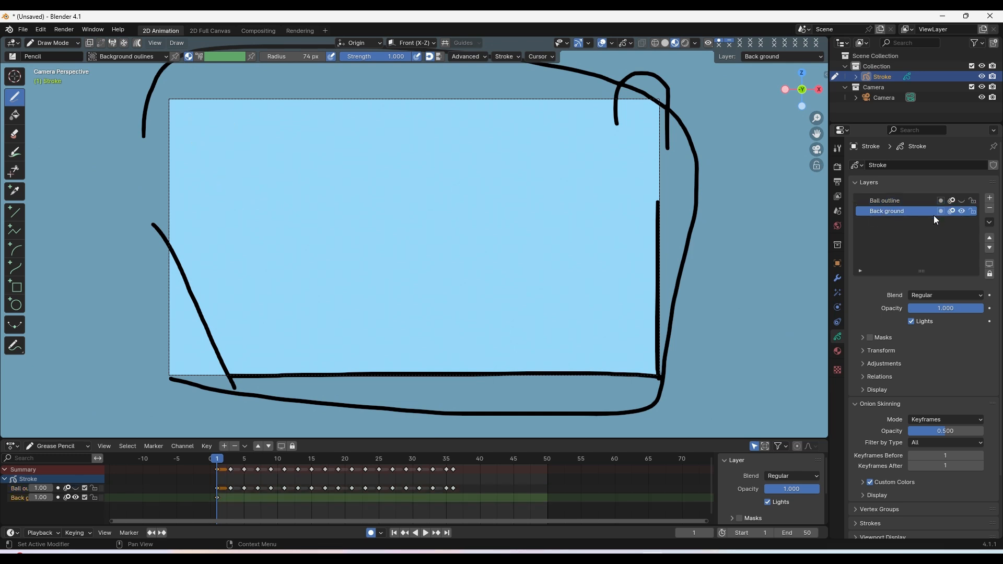
left_click(961, 212)
left_click(961, 212)
left_click(962, 212)
left_click(962, 212)
left_click(961, 212)
left_click(962, 212)
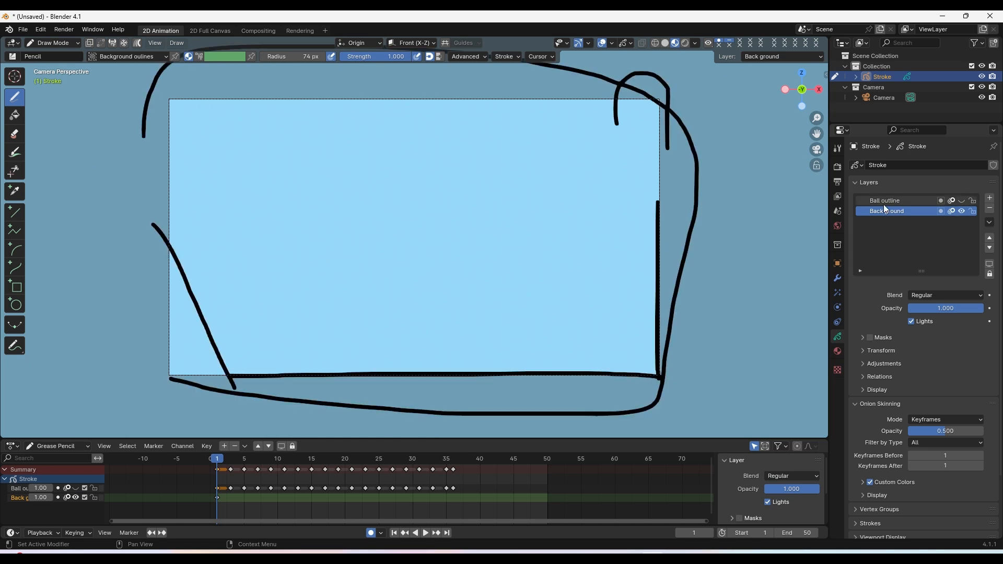
left_click(861, 201)
left_click(961, 201)
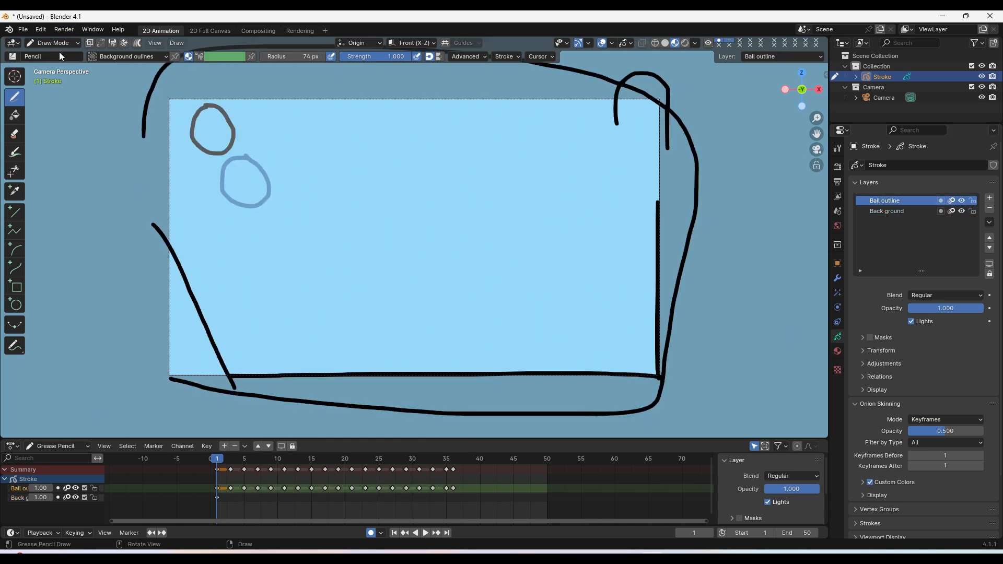
Step: Play and scrub through the ball animation with the Stroke object's materials displayed, and rewind to the first frame
key("space")
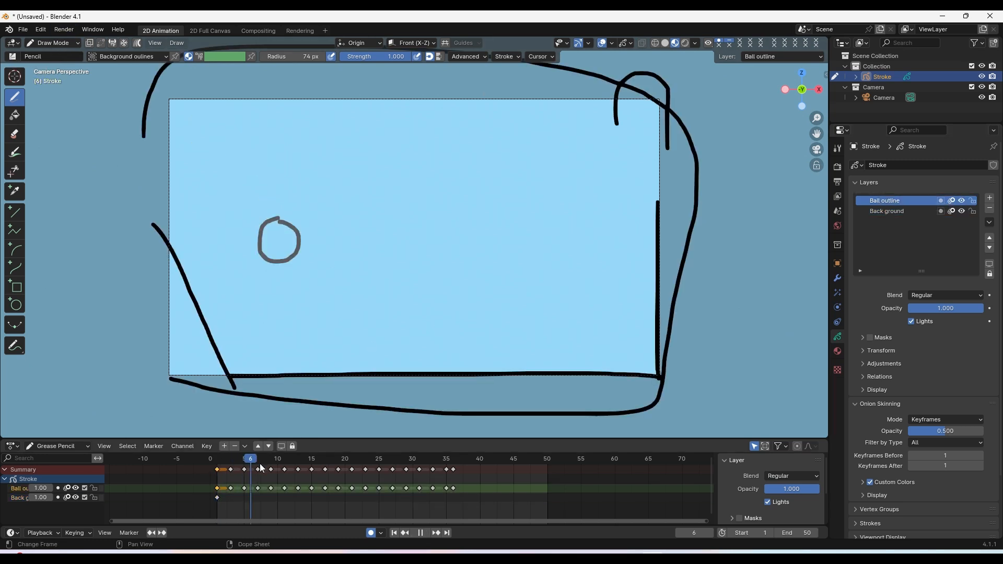
left_click_drag(398, 477, 279, 473)
left_click(838, 351)
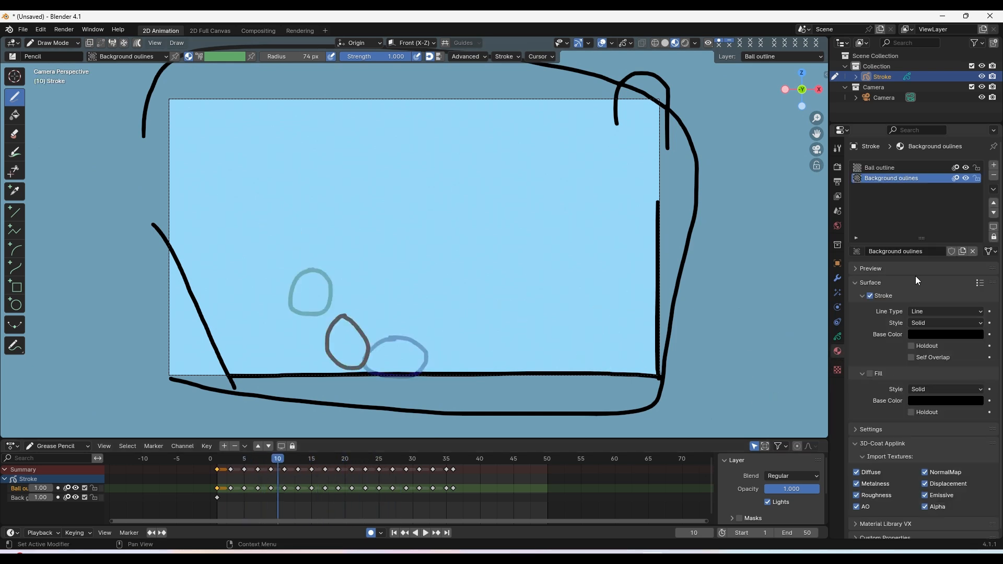
key("space")
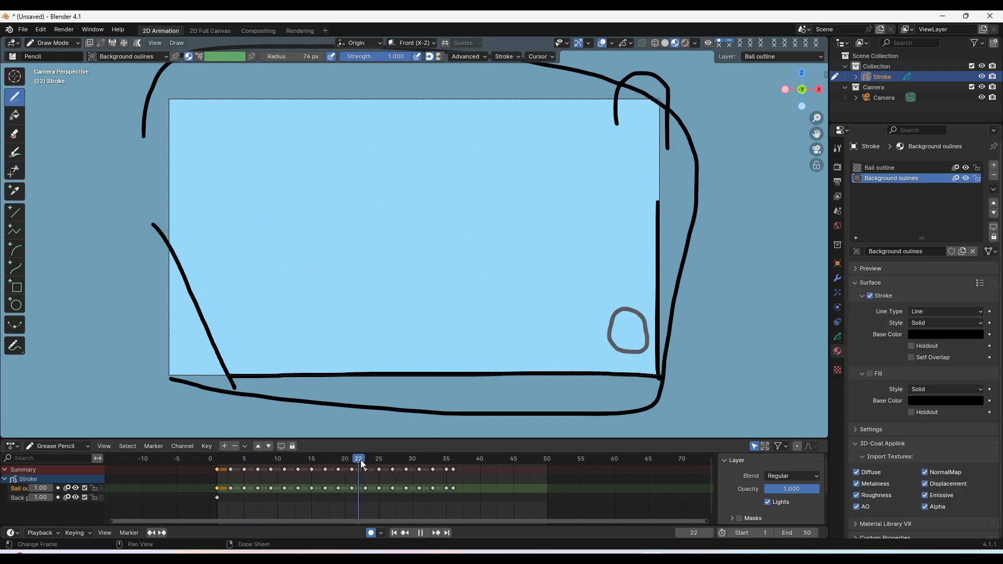
left_click(395, 533)
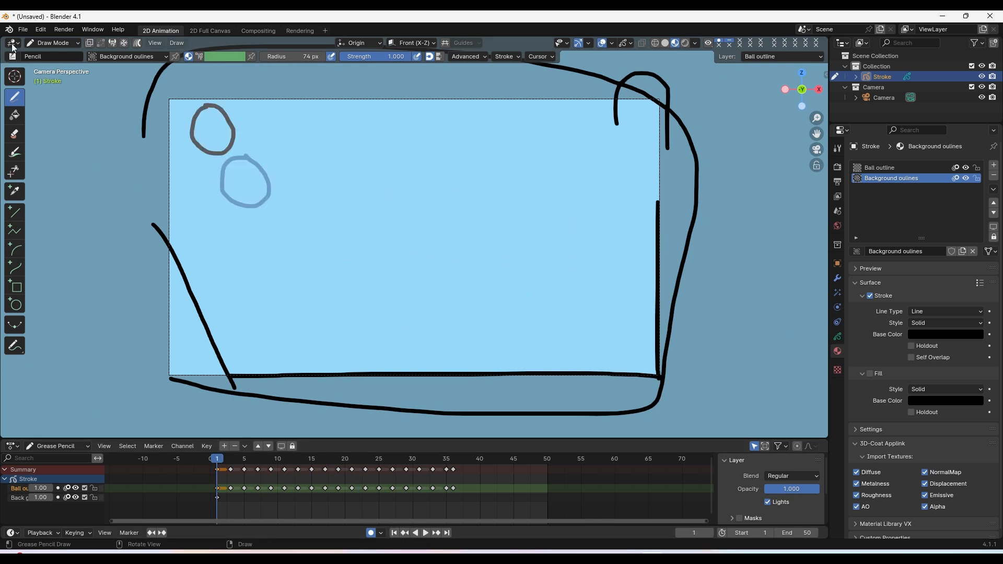
Step: Start a new General file without saving the current 2D animation
left_click(23, 29)
mouse_move(106, 66)
left_click(23, 29)
mouse_move(101, 65)
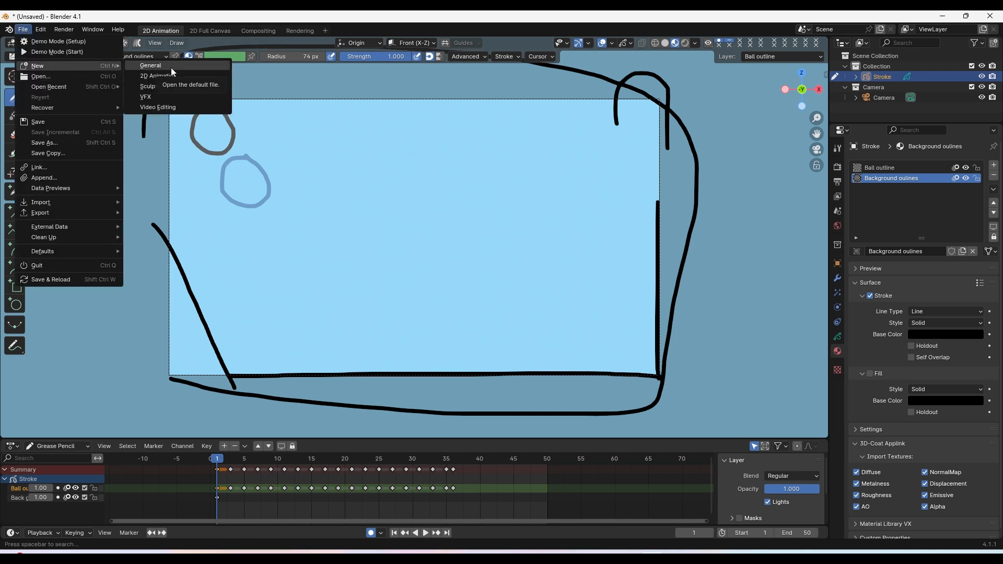
left_click(24, 31)
left_click(159, 68)
left_click(520, 309)
Step: Delete the default camera, cube and light from the scene
scroll(555, 274, "down", 3)
scroll(553, 283, "up", 2)
middle_click_drag(553, 283, 522, 248)
scroll(506, 246, "down", 2)
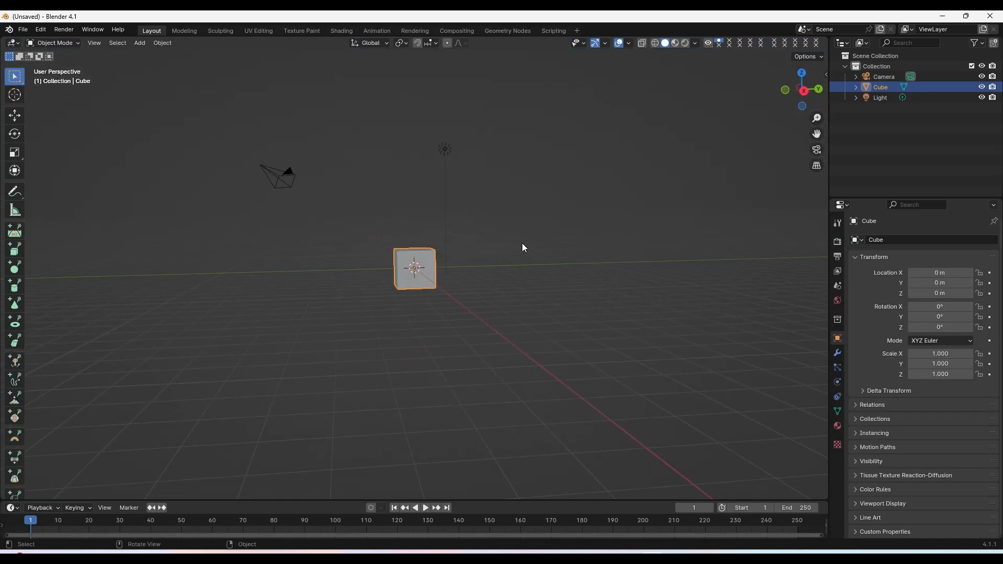
middle_click_drag(522, 96, 526, 102, "shift")
scroll(500, 167, "up", 2)
middle_click_drag(490, 188, 491, 218, "shift")
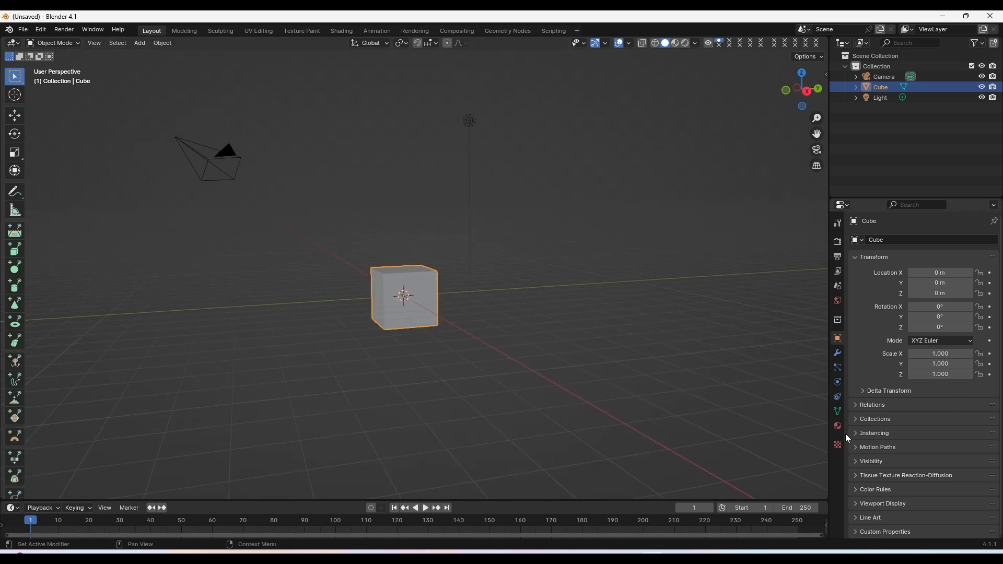
scroll(544, 320, "down", 2)
left_click_drag(565, 398, 275, 147)
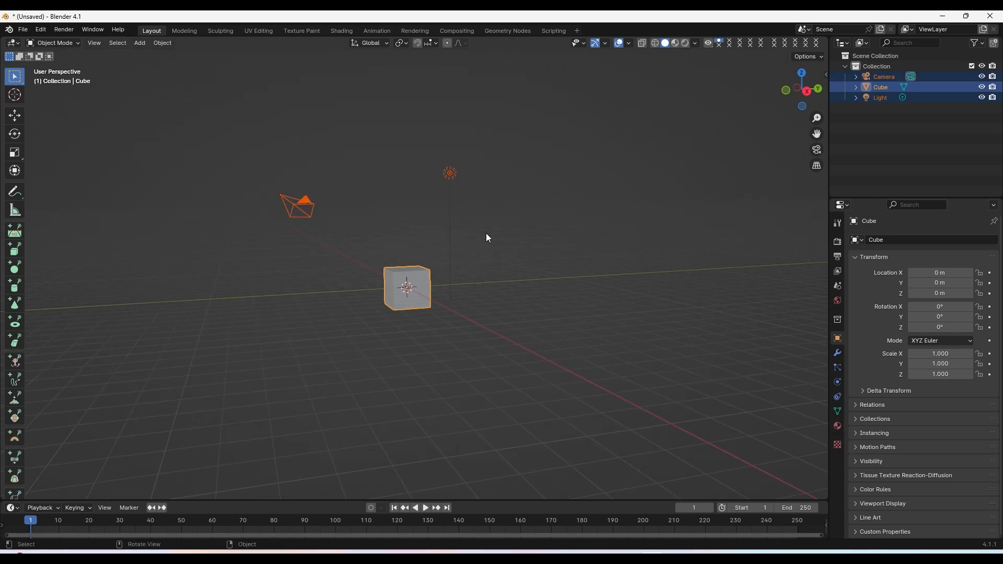
key("x")
left_click(484, 227)
Step: Add a blank Grease Pencil object to the empty scene
middle_click_drag(484, 227, 460, 191)
left_click(140, 43)
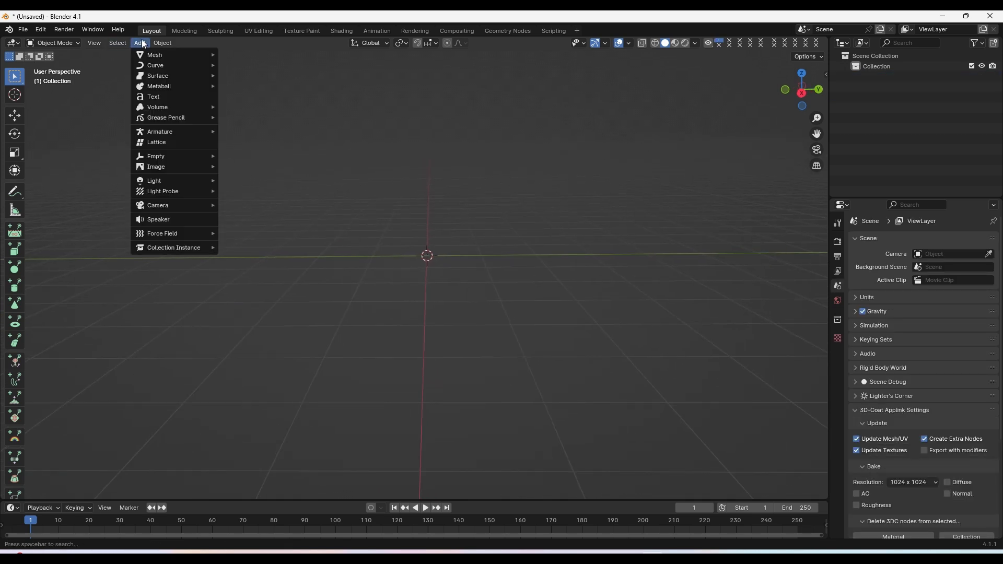
mouse_move(206, 120)
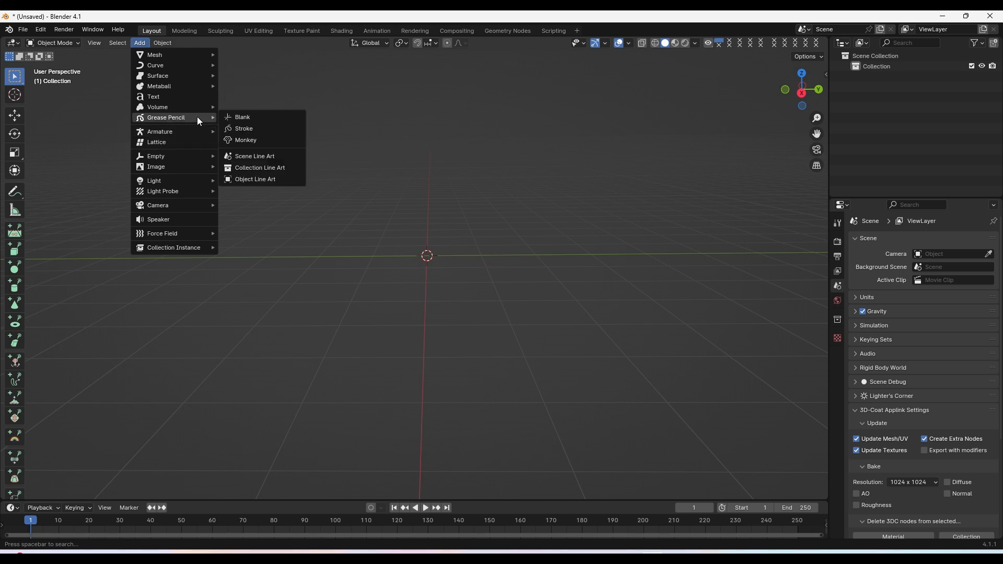
left_click(255, 119)
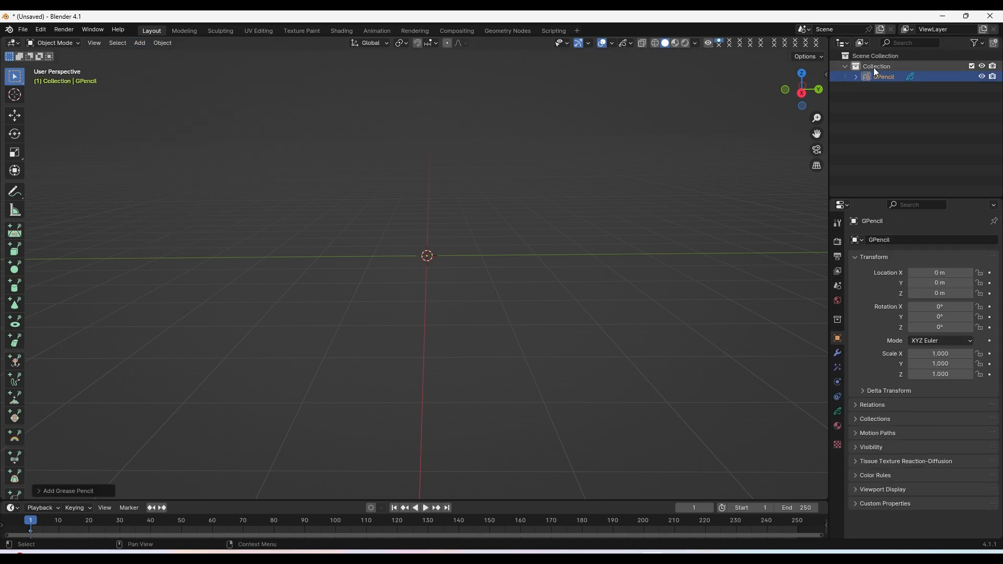
scroll(674, 190, "up", 2)
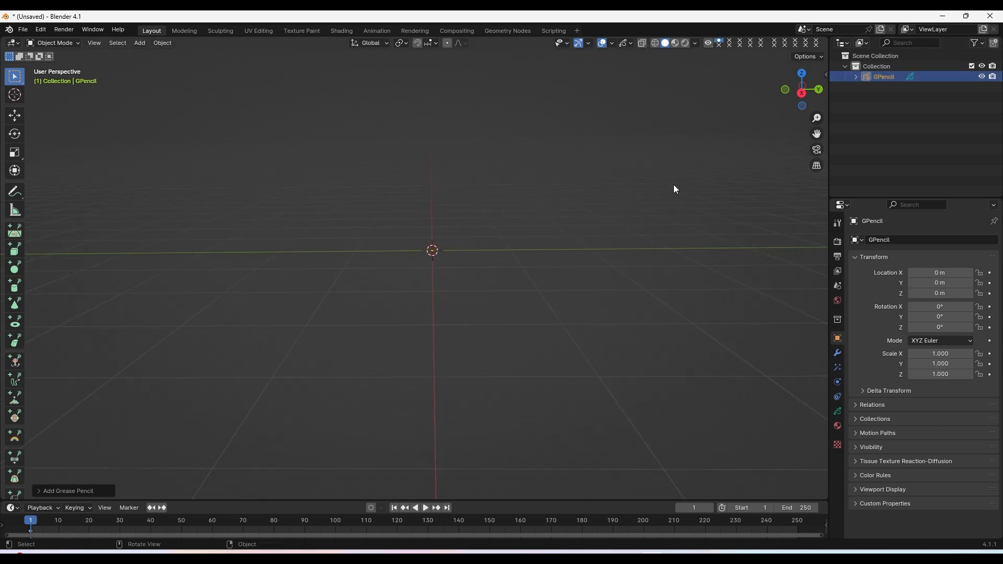
Step: Put the GPencil object in Draw Mode and draw two loose looping test strokes around the world origin
left_click(880, 84)
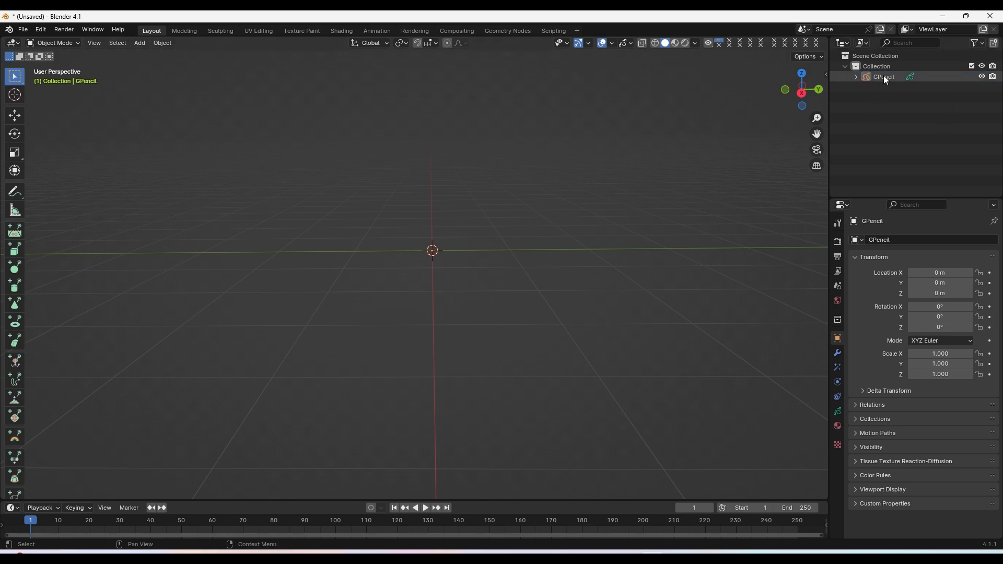
left_click(64, 45)
left_click(65, 91)
mouse_move(518, 233)
middle_mouse_down()
mouse_move(510, 221)
mouse_move(470, 303)
mouse_move(473, 287)
mouse_move(451, 377)
middle_mouse_up()
mouse_move(434, 379)
left_mouse_down()
mouse_move(350, 347)
mouse_move(482, 338)
mouse_move(453, 242)
mouse_move(489, 205)
left_mouse_up()
scroll(542, 288, "up", 2)
mouse_move(607, 357)
left_mouse_down()
mouse_move(648, 316)
mouse_move(512, 322)
left_mouse_up()
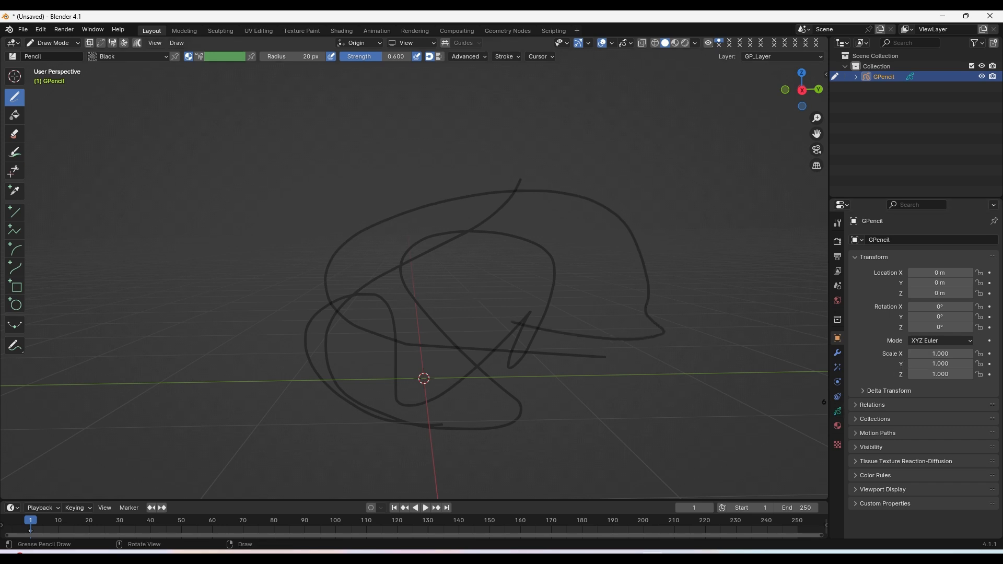
Step: Add two layers to the GPencil object and draw one looping stroke on each of GP_Layer.002 and GP_Layer.001
left_click(837, 411)
double_click(992, 273)
mouse_move(492, 368)
left_mouse_down()
mouse_move(332, 235)
mouse_move(555, 236)
left_mouse_up()
left_click(909, 287)
mouse_move(528, 366)
left_mouse_down()
mouse_move(182, 324)
mouse_move(405, 246)
left_mouse_up()
scroll(367, 296, "down", 2)
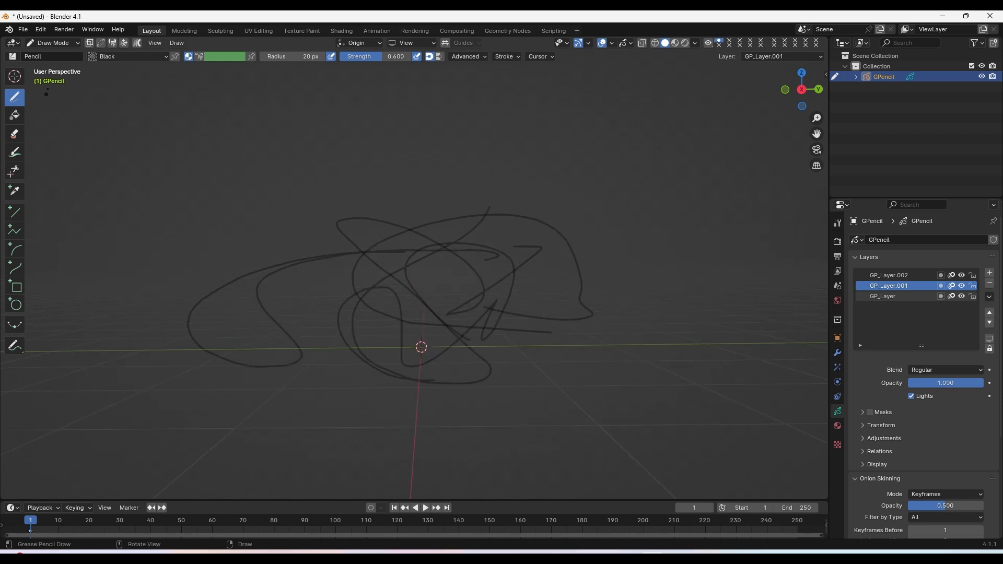
Step: Return to Object Mode and move the whole GPencil drawing away from the world origin with the Move tool
left_click(65, 56)
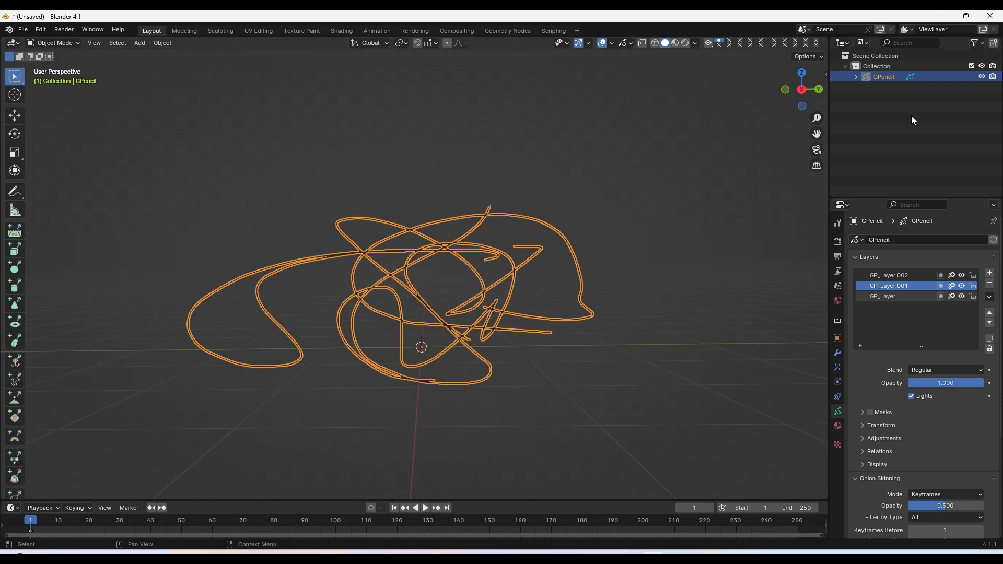
mouse_move(365, 226)
middle_mouse_down()
mouse_move(364, 253)
mouse_move(450, 298)
middle_mouse_up()
left_click(14, 115)
mouse_move(440, 340)
left_mouse_down()
mouse_move(255, 249)
mouse_move(269, 256)
left_mouse_up()
mouse_move(453, 307)
middle_mouse_down()
mouse_move(440, 307)
mouse_move(467, 300)
middle_mouse_up()
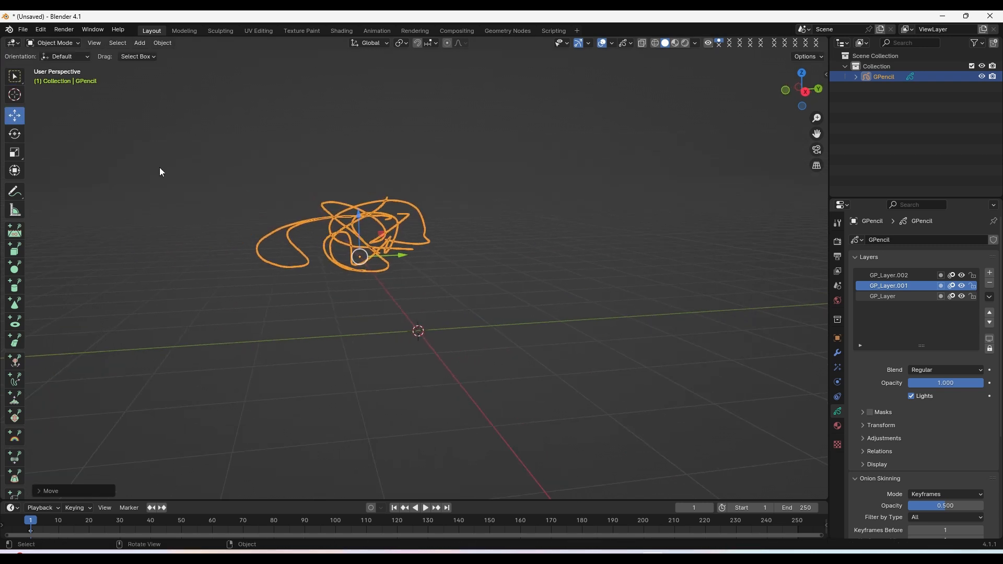
Step: Add a second blank Grease Pencil object to the scene
left_click(140, 44)
mouse_move(204, 119)
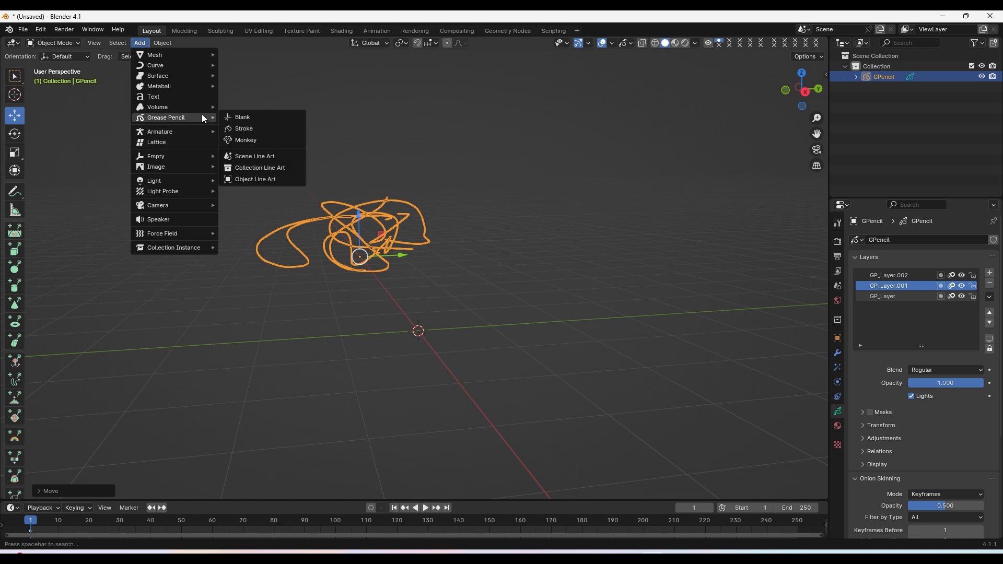
left_click(244, 118)
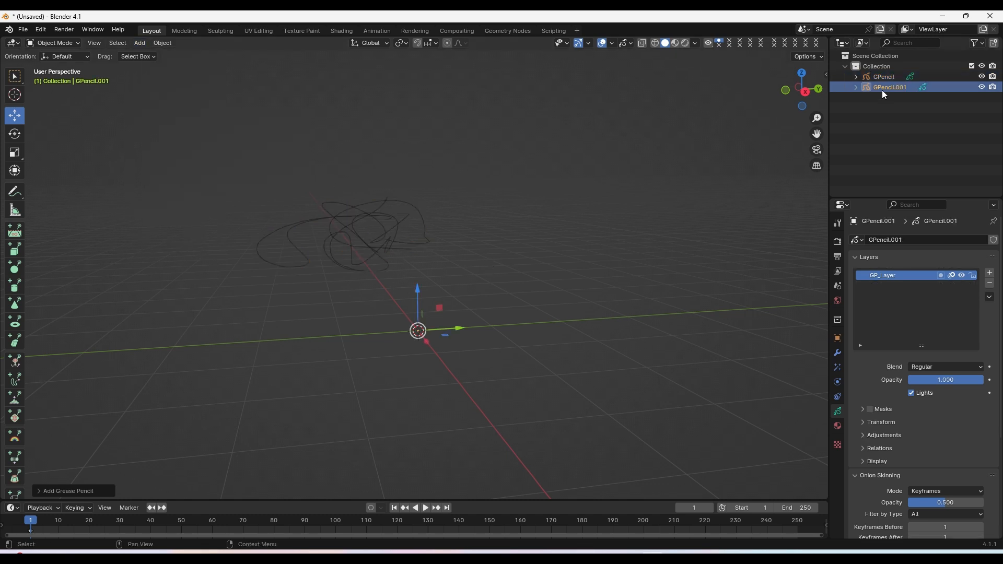
Step: Put GPencil.001 in Draw Mode, draw one loose test stroke around the world origin and return to Object Mode
left_click(55, 42)
left_click(57, 90)
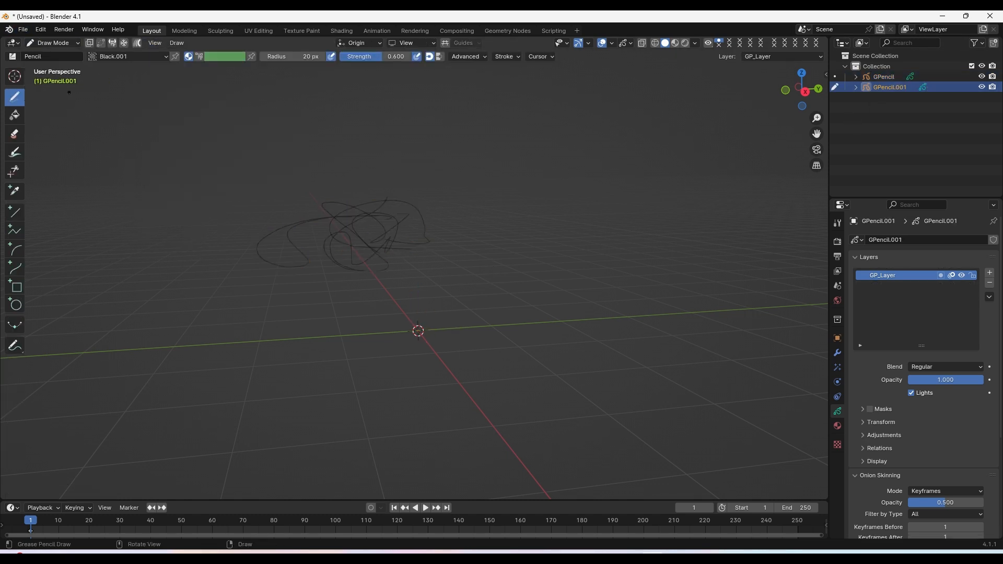
left_click(62, 44)
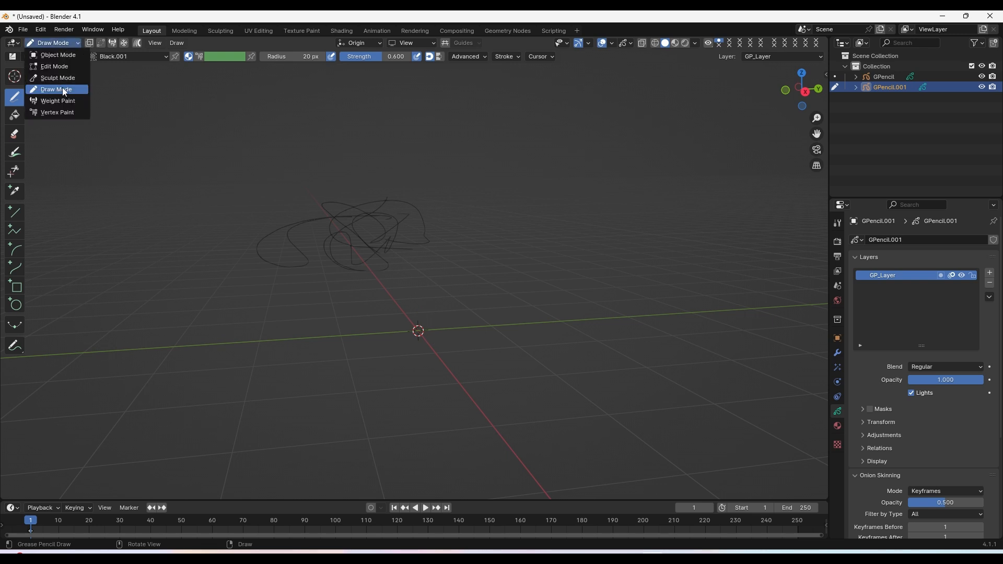
left_click(63, 89)
mouse_move(415, 354)
left_mouse_down()
mouse_move(518, 236)
mouse_move(400, 294)
left_mouse_up()
middle_click_drag(400, 294, 440, 295)
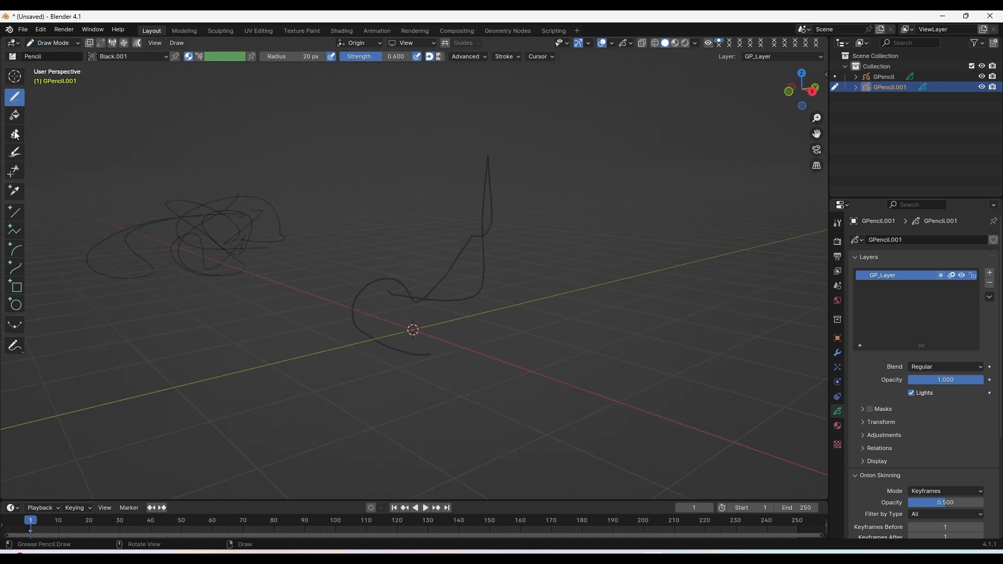
left_click(55, 46)
left_click(90, 83)
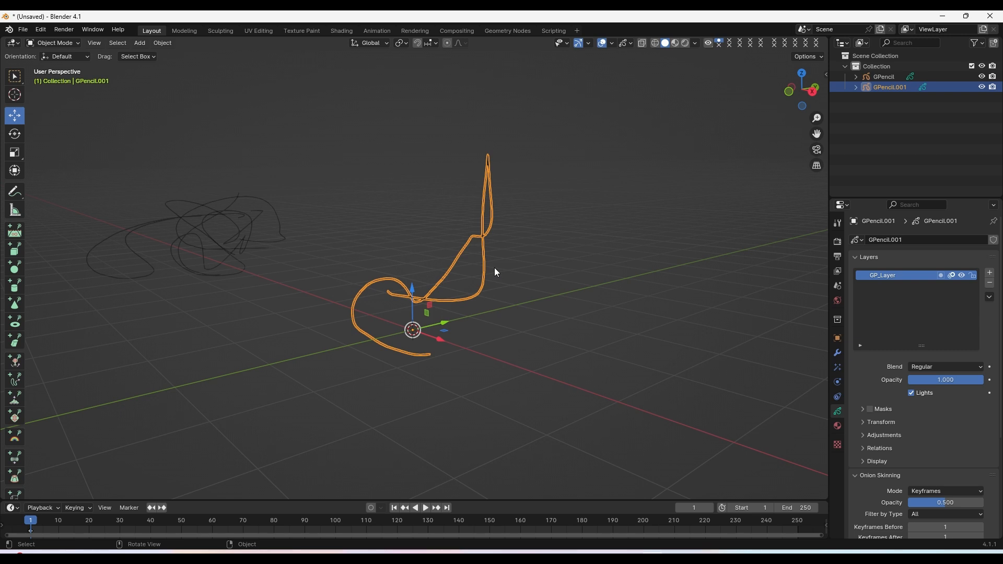
Step: Undo the test drawings on both Grease Pencil objects and delete the remaining GPencil object from the scene
key("ctrl+z")
key("ctrl+z")
key("ctrl+z")
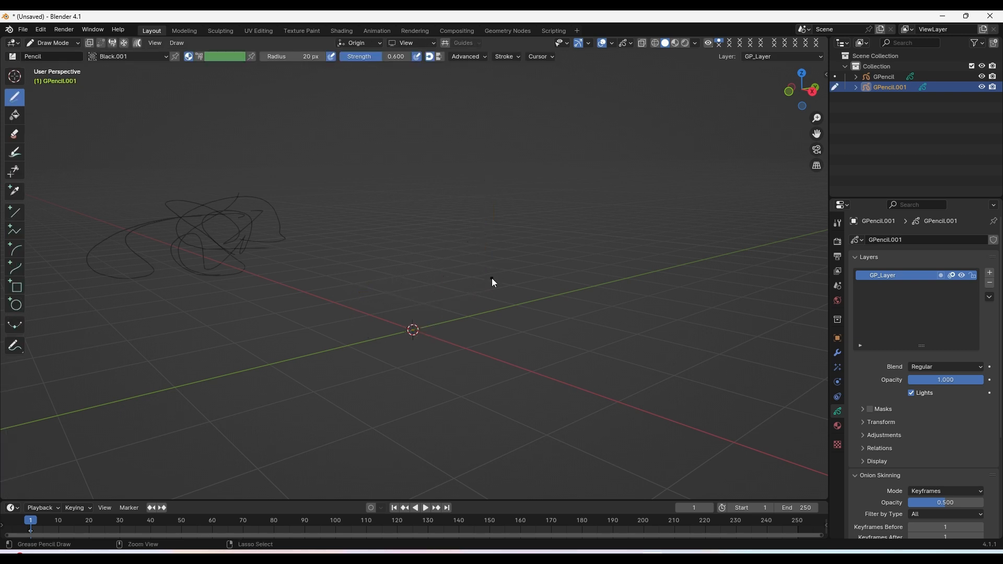
key("ctrl+z")
key("ctrl+z")
key("ctrl+z")
key("ctrl+z")
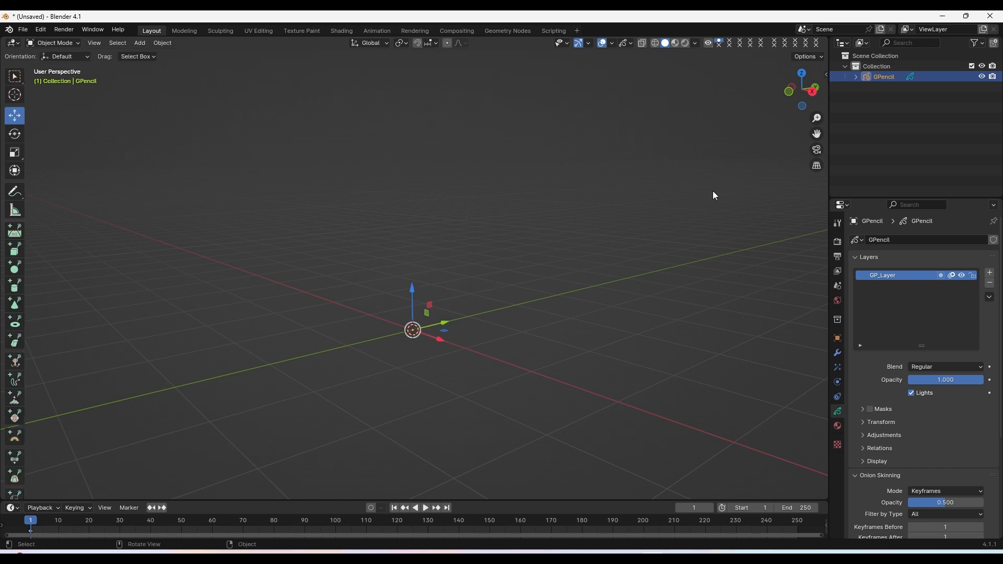
key("x")
left_click(557, 204)
middle_click_drag(557, 205, 400, 355)
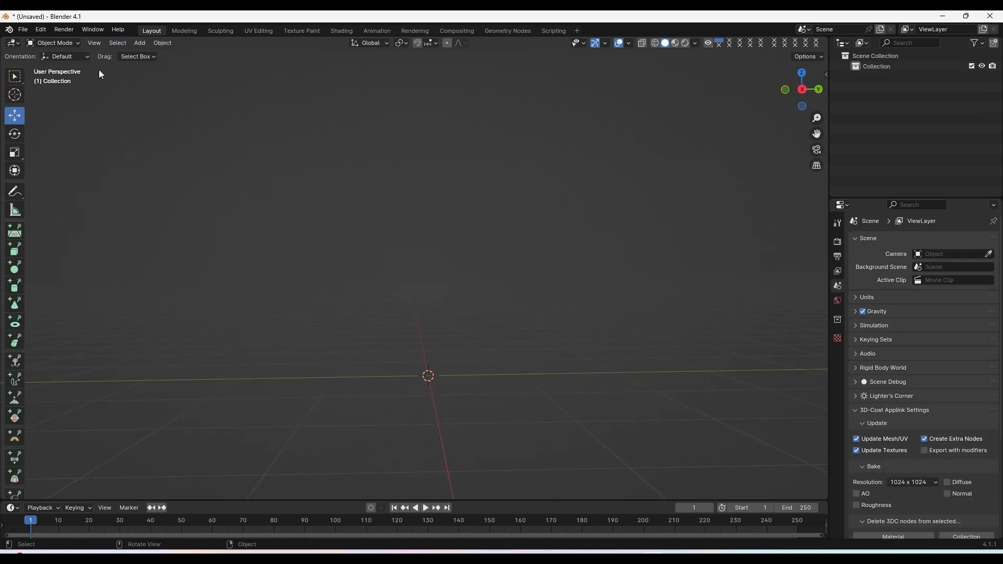
Step: Add a blank Grease Pencil object to the empty scene and rename it House
left_click(140, 43)
mouse_move(188, 118)
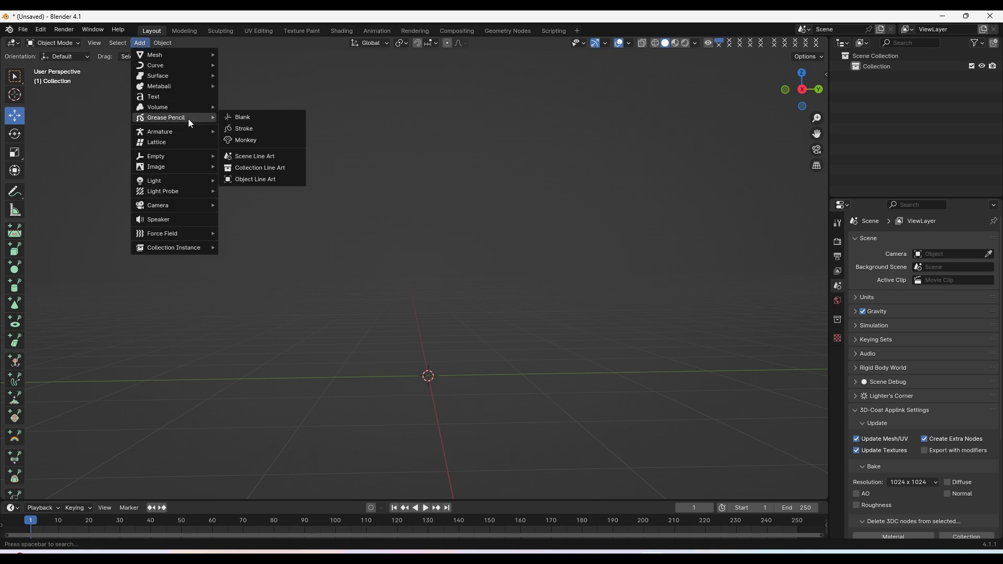
left_click(249, 117)
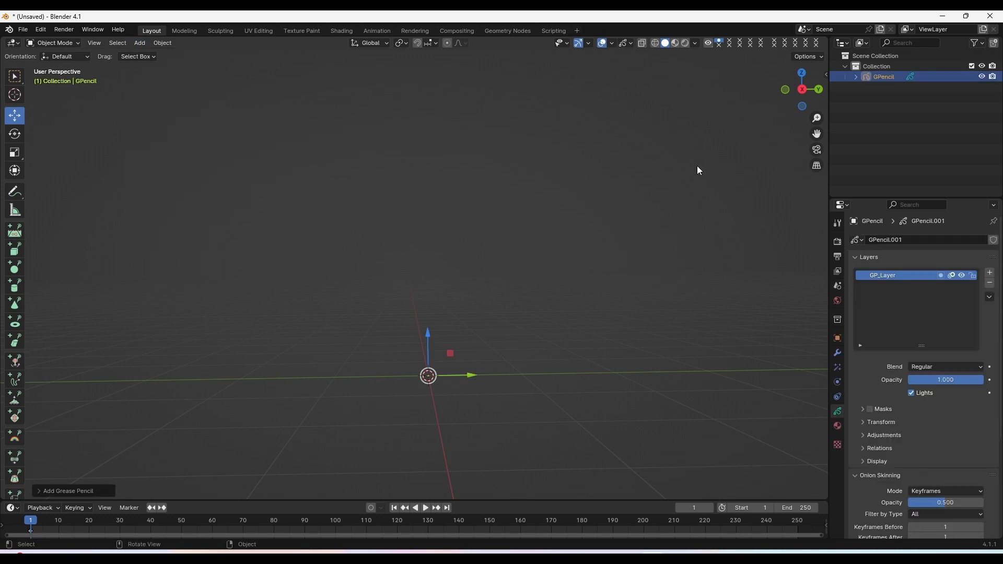
double_click(894, 77)
type("House")
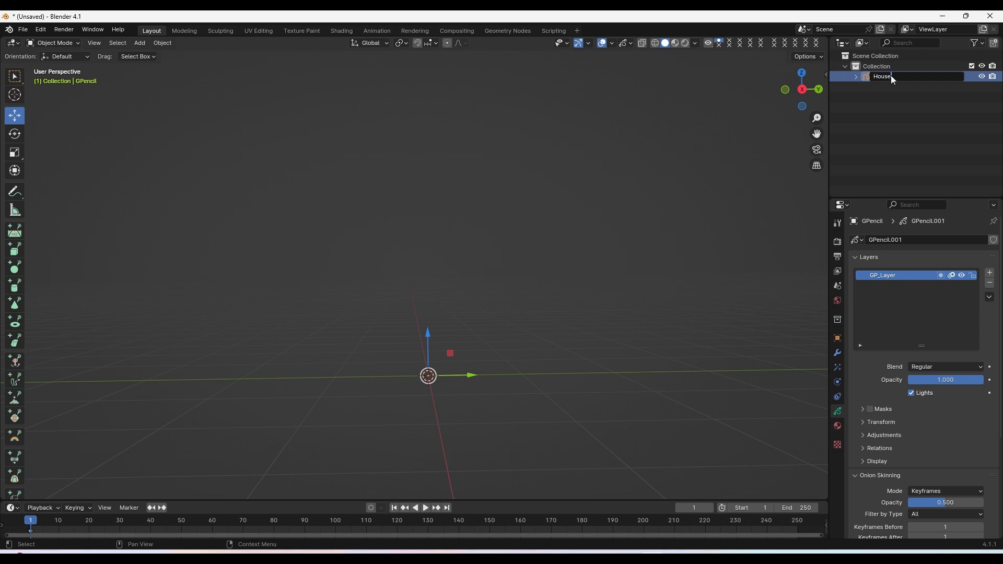
key("Return")
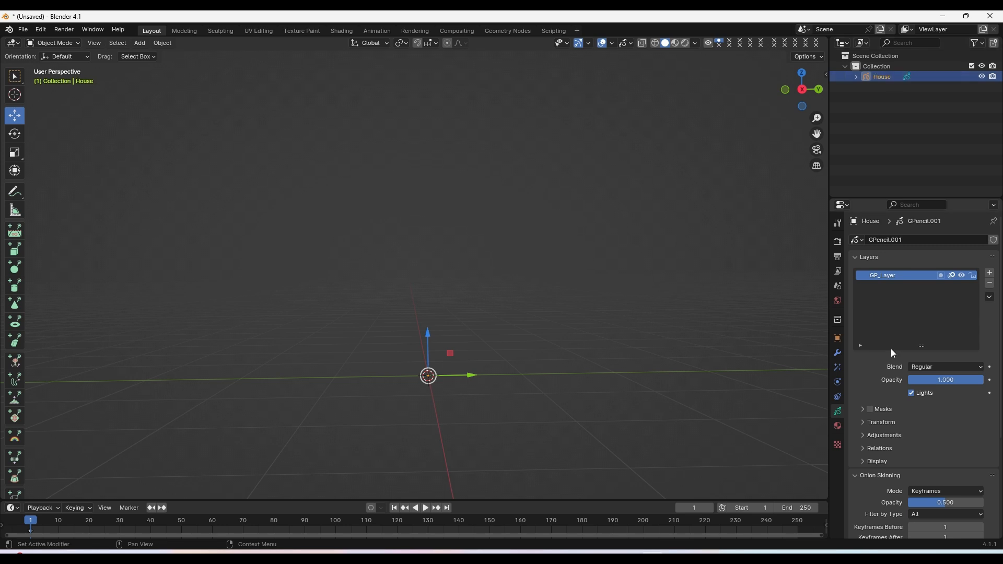
Step: Rename the House object's GP_Layer layer to House outline
double_click(892, 276)
type("House outline")
middle_click_drag(529, 307, 438, 238)
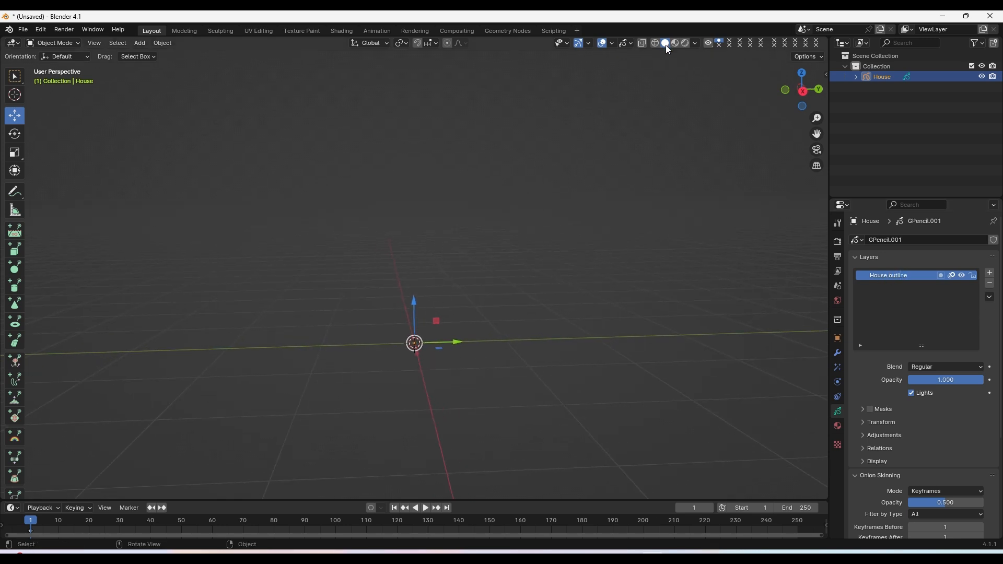
middle_click_drag(465, 183, 446, 185)
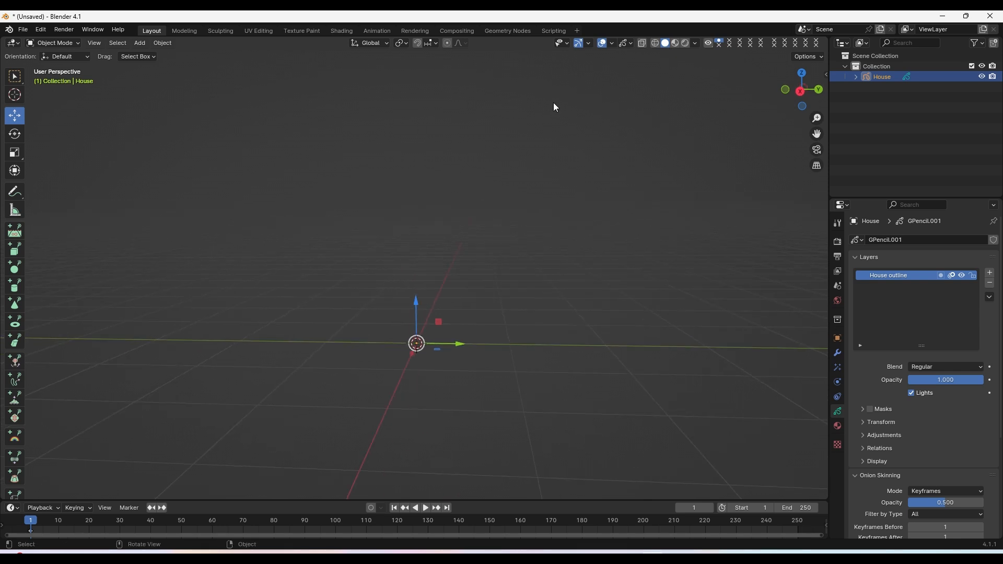
Step: Keep Solid shading, switch its background option to Viewport and set the background to a light grey with value 0.511
left_click(675, 44)
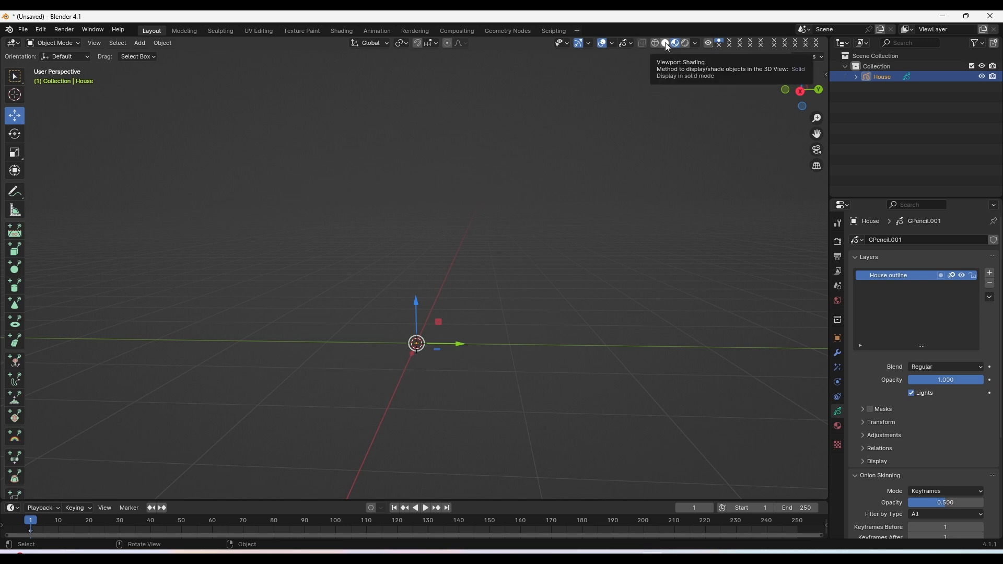
left_click(666, 42)
left_click(695, 44)
left_click(695, 44)
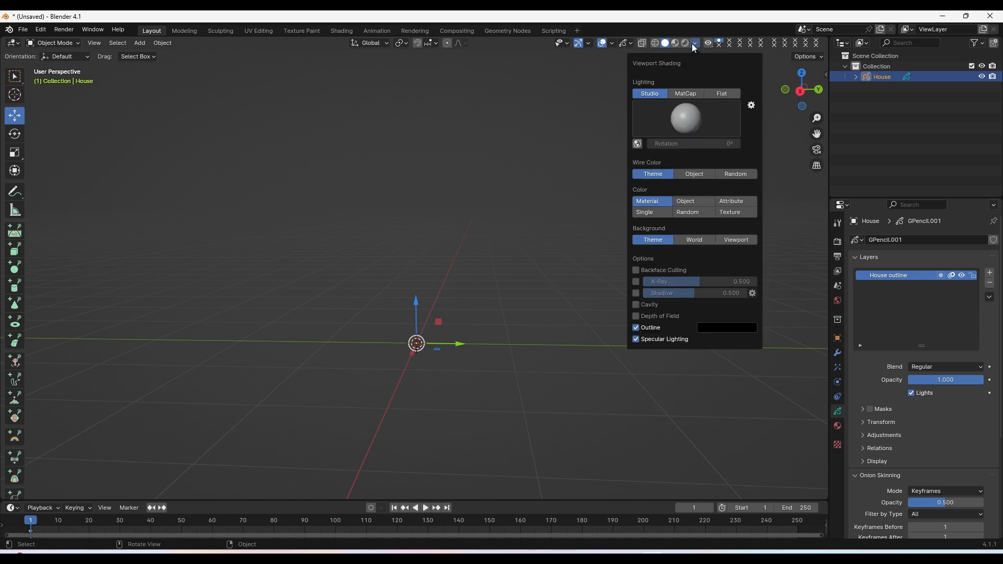
left_click(698, 242)
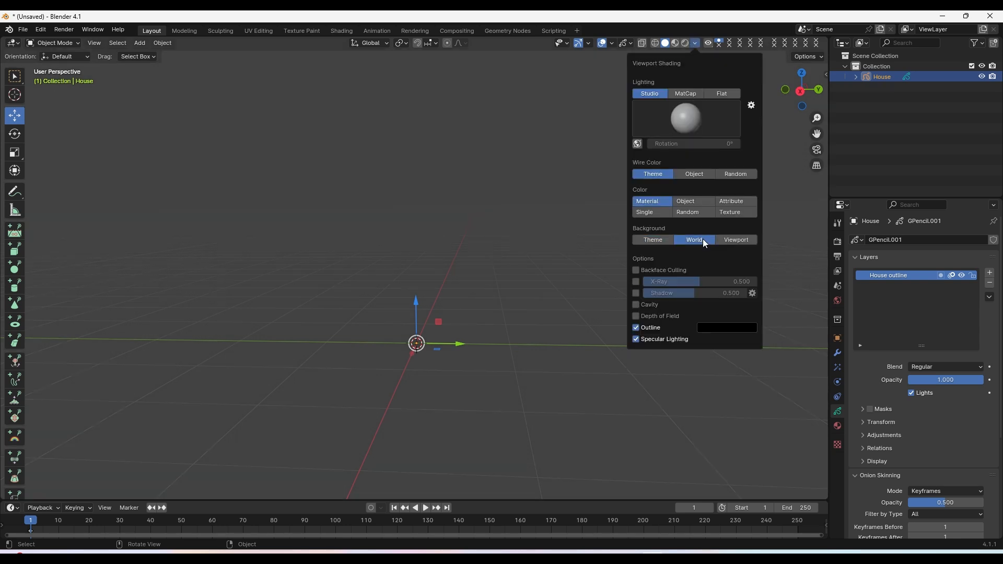
left_click(743, 240)
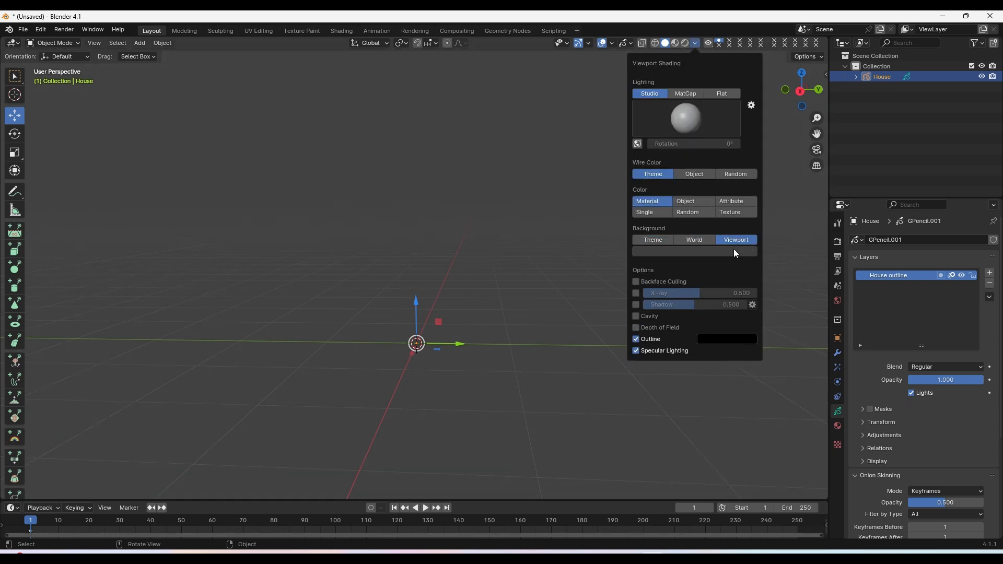
left_click(703, 251)
left_click_drag(738, 159, 689, 143)
mouse_move(690, 227)
left_mouse_down()
mouse_move(648, 213)
mouse_move(686, 236)
left_mouse_up()
middle_click_drag(467, 299, 628, 346)
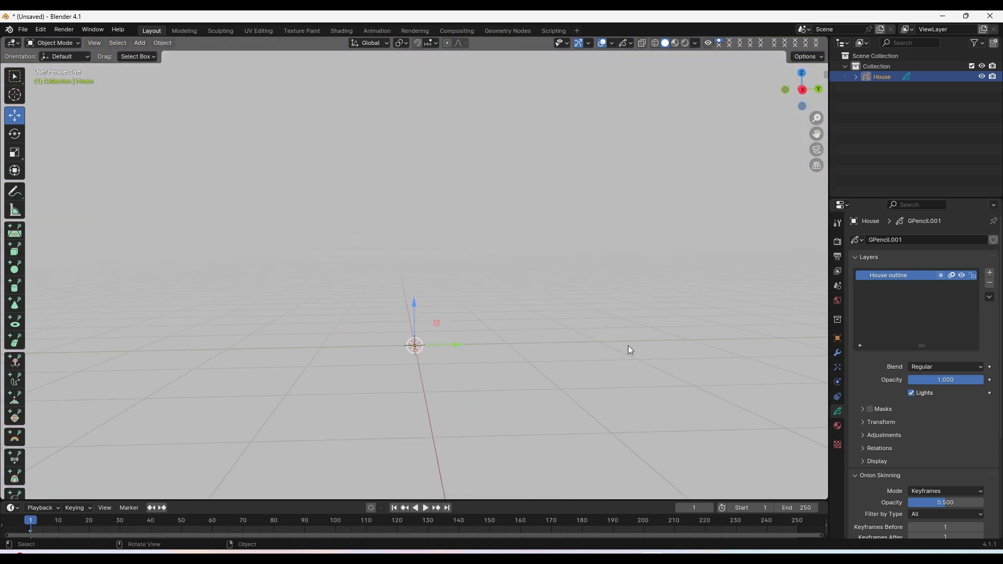
Step: Show the material settings of the House object and put it in Draw Mode
left_click(838, 426)
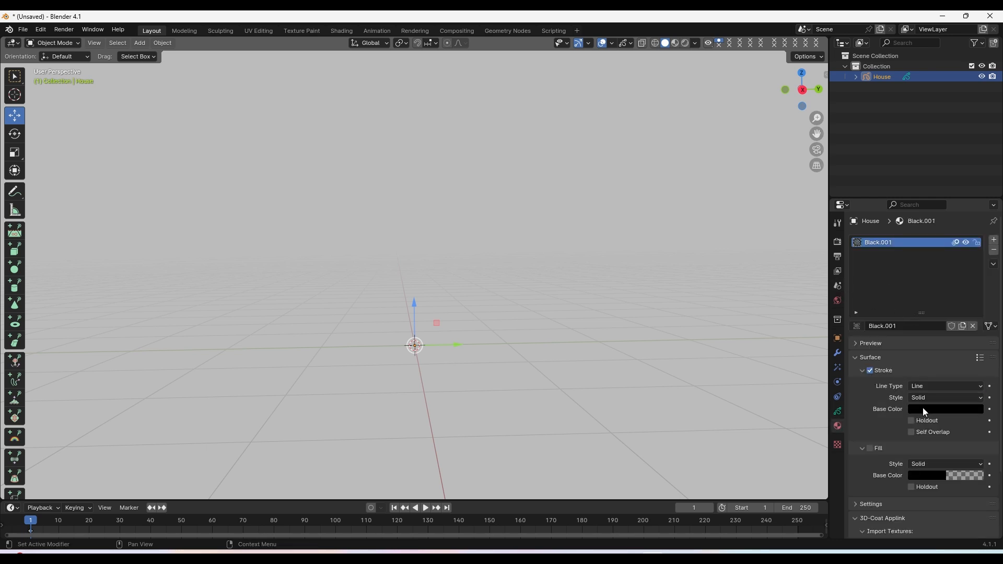
middle_click_drag(472, 205, 398, 321)
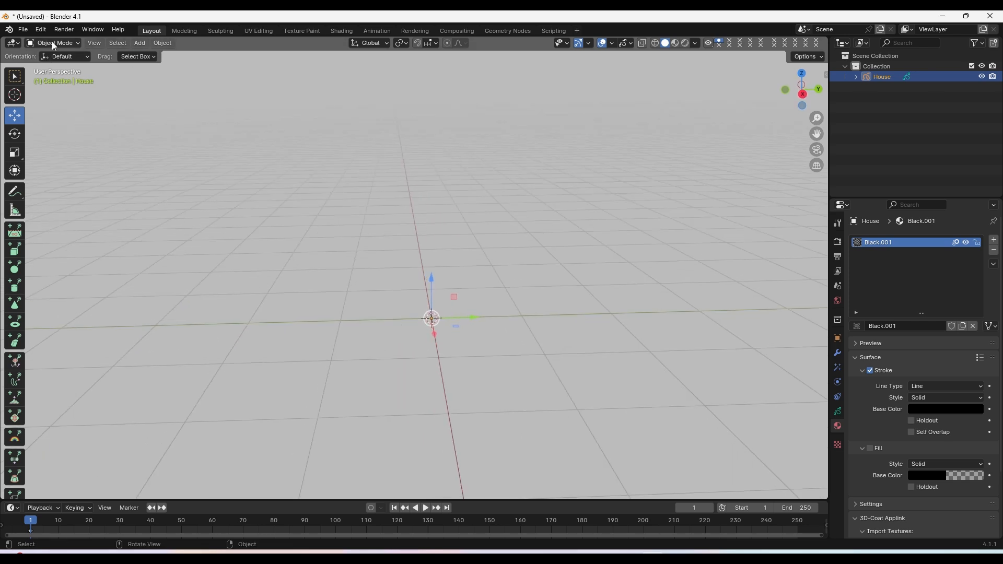
left_click(880, 83)
left_click(881, 78)
left_click(54, 44)
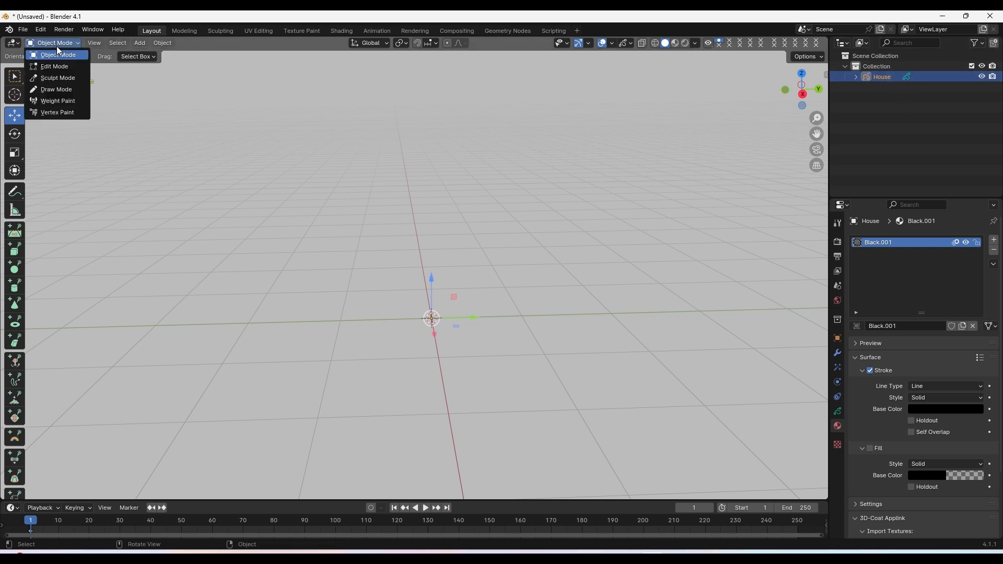
left_click(56, 89)
Step: Set the pencil brush's Strength to 1.000 and replace the first test stroke with a new loose looping one near the world origin
mouse_move(402, 188)
middle_mouse_down()
mouse_move(396, 213)
mouse_move(438, 324)
mouse_move(418, 341)
middle_mouse_up()
mouse_move(405, 354)
left_mouse_down()
mouse_move(533, 306)
mouse_move(352, 288)
mouse_move(381, 227)
left_mouse_up()
left_click_drag(385, 58, 418, 59)
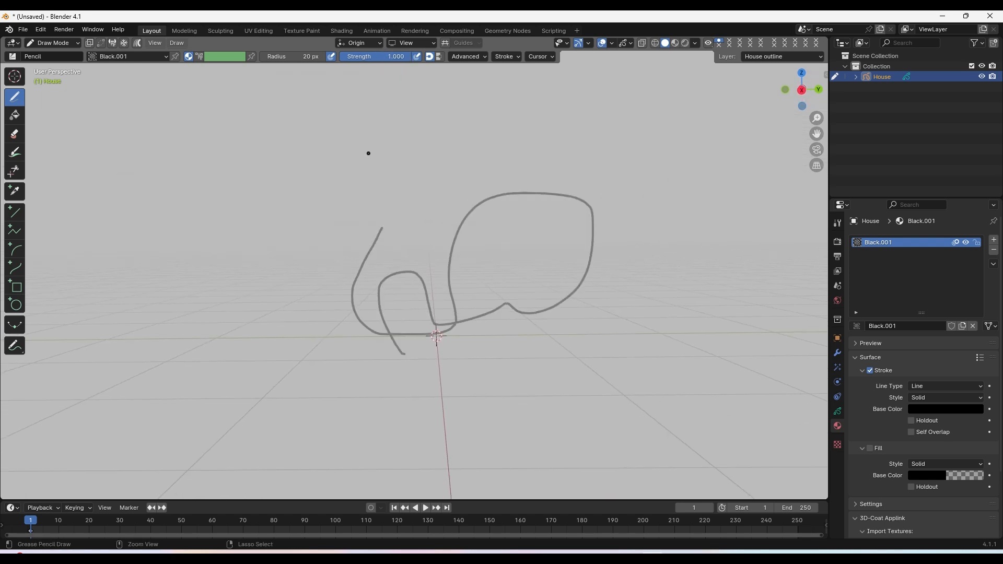
key("ctrl+z")
mouse_move(393, 361)
left_mouse_down()
mouse_move(617, 295)
mouse_move(431, 325)
left_mouse_up()
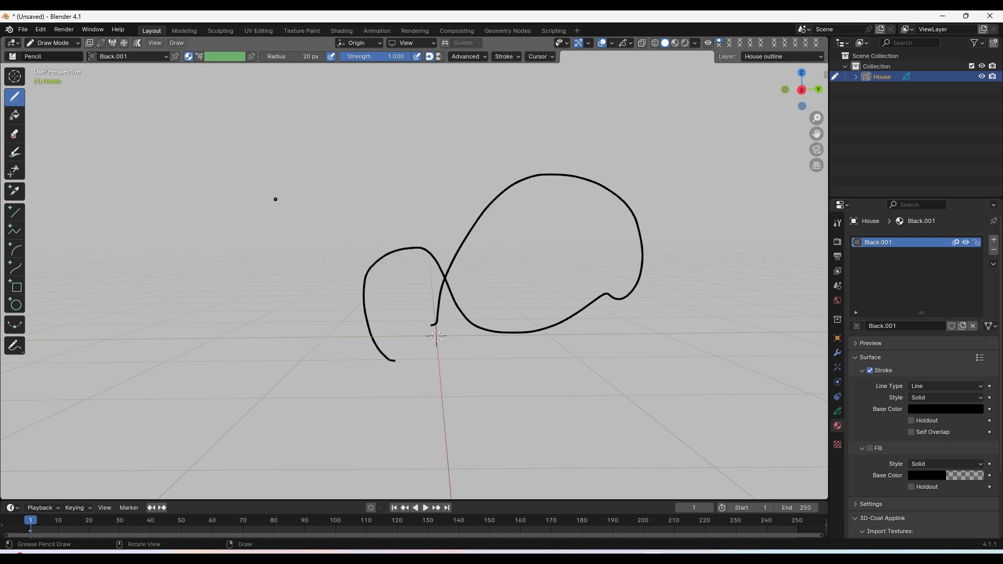
Step: Draw several loose looping test strokes around the world origin, each from a different viewing angle
mouse_move(276, 199)
middle_mouse_down()
mouse_move(402, 253)
mouse_move(442, 376)
middle_mouse_up()
mouse_move(442, 376)
left_mouse_down()
mouse_move(410, 258)
mouse_move(392, 264)
left_mouse_up()
mouse_move(392, 288)
middle_mouse_down()
mouse_move(470, 309)
mouse_move(360, 284)
mouse_move(439, 324)
mouse_move(432, 251)
middle_mouse_up()
mouse_move(368, 230)
middle_mouse_down()
mouse_move(360, 262)
mouse_move(495, 237)
mouse_move(389, 206)
mouse_move(444, 347)
mouse_move(459, 336)
middle_mouse_up()
mouse_move(389, 326)
middle_mouse_down()
mouse_move(437, 345)
mouse_move(489, 335)
middle_mouse_up()
left_click_drag(493, 230, 433, 255)
middle_click_drag(444, 282, 316, 312)
mouse_move(541, 278)
left_mouse_down()
mouse_move(337, 272)
mouse_move(476, 293)
left_mouse_up()
mouse_move(469, 311)
middle_mouse_down()
mouse_move(433, 334)
mouse_move(318, 345)
mouse_move(303, 308)
middle_mouse_up()
left_click_drag(524, 256, 420, 223)
mouse_move(420, 230)
middle_mouse_down()
mouse_move(523, 277)
mouse_move(591, 255)
mouse_move(596, 238)
middle_mouse_up()
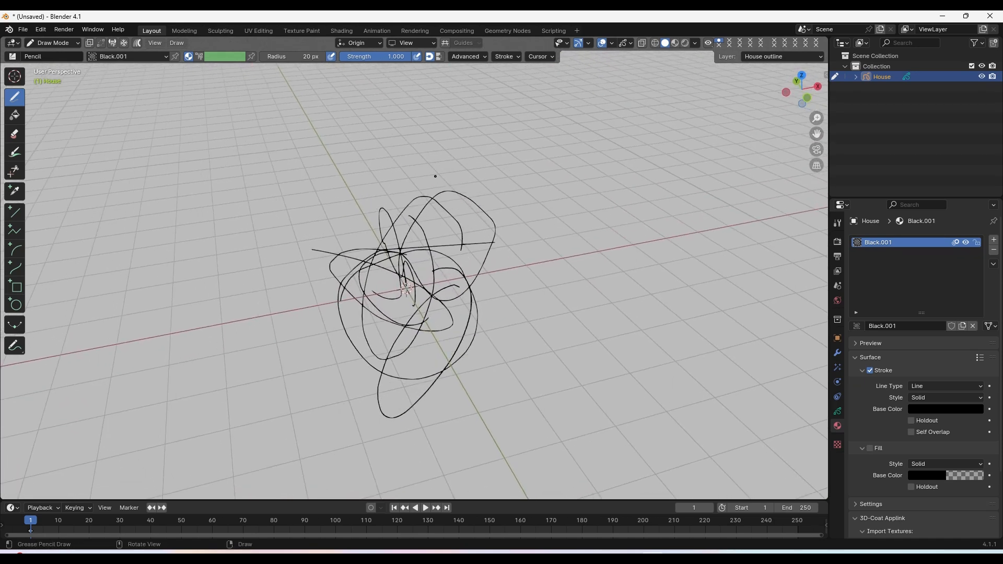
Step: Undo the most recent test strokes and draw one more long looping stroke across the drawing from a closer view
key("ctrl+z")
key("ctrl+z")
key("ctrl+z")
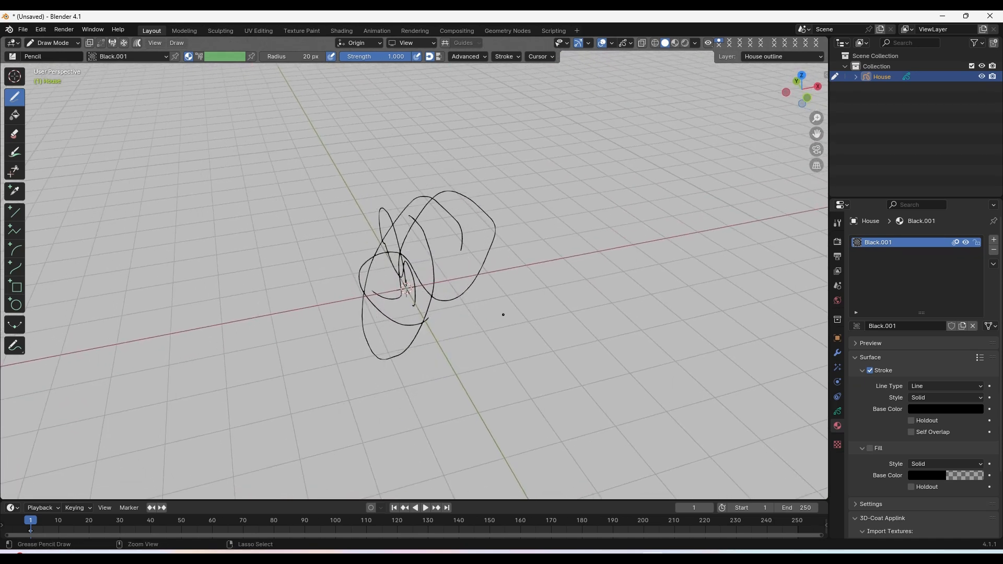
middle_click_drag(503, 316, 444, 286)
mouse_move(438, 225)
left_mouse_down()
mouse_move(404, 342)
mouse_move(403, 320)
mouse_move(433, 277)
left_mouse_up()
mouse_move(452, 312)
middle_mouse_down()
mouse_move(388, 292)
mouse_move(480, 300)
middle_mouse_up()
key("ctrl+z")
key("ctrl+z")
scroll(413, 203, "up", 3)
mouse_move(379, 408)
left_mouse_down()
mouse_move(360, 204)
mouse_move(314, 354)
mouse_move(301, 355)
left_mouse_up()
Step: Erase all the test strokes on the House outline layer with the Erase tool, checking from several angles
left_click(14, 134)
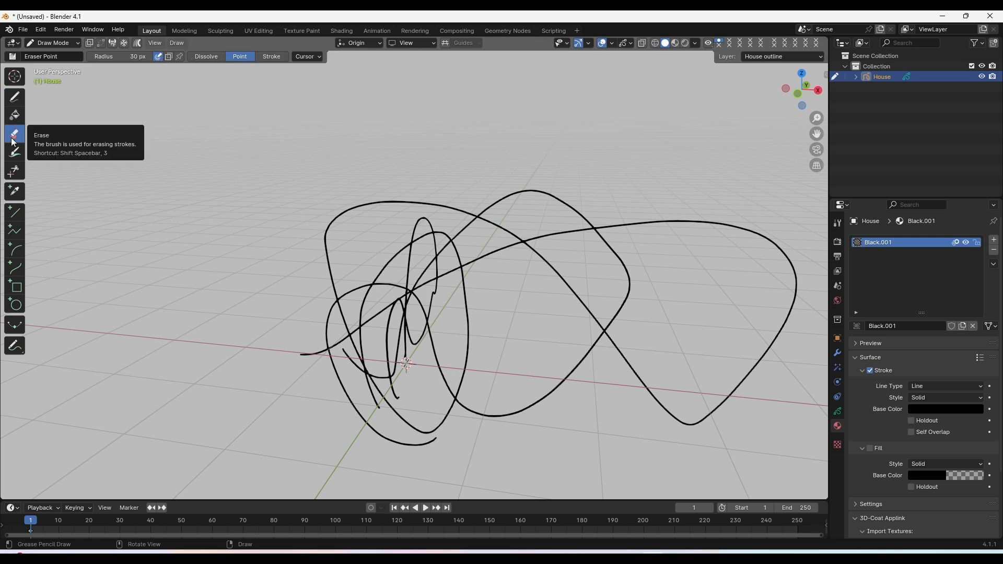
mouse_move(329, 273)
left_mouse_down()
mouse_move(376, 197)
mouse_move(463, 199)
mouse_move(504, 225)
mouse_move(551, 188)
mouse_move(529, 259)
mouse_move(552, 236)
left_mouse_up()
mouse_move(554, 238)
middle_mouse_down()
mouse_move(497, 258)
mouse_move(434, 251)
middle_mouse_up()
left_click_drag(486, 240, 399, 474)
scroll(405, 444, "down", 2)
middle_click_drag(415, 351, 389, 345)
left_click_drag(410, 266, 385, 410)
mouse_move(397, 293)
left_mouse_down()
mouse_move(372, 399)
mouse_move(348, 372)
left_mouse_up()
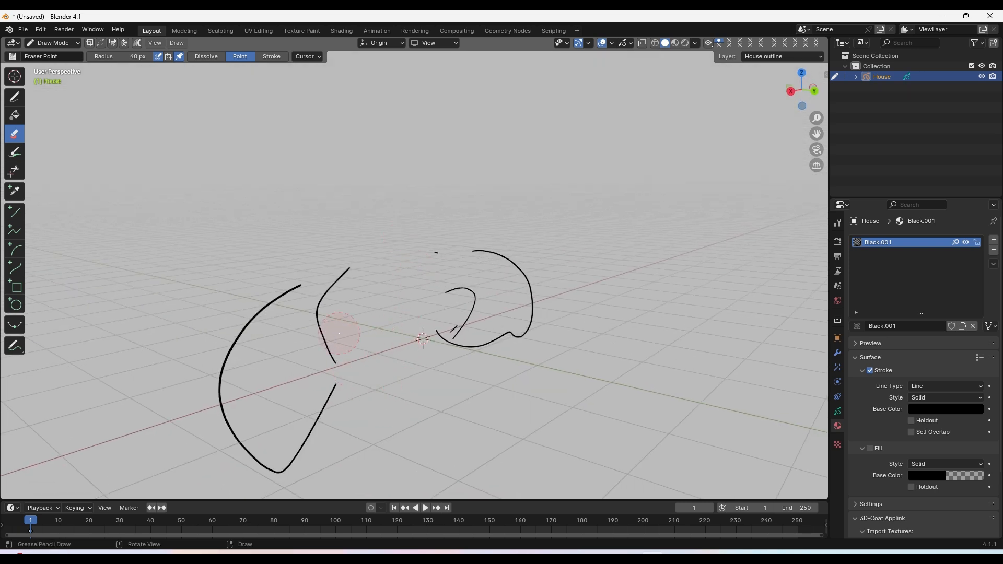
mouse_move(349, 273)
left_mouse_down()
mouse_move(325, 368)
mouse_move(283, 318)
mouse_move(530, 224)
mouse_move(514, 265)
left_mouse_up()
left_click_drag(450, 321, 570, 304)
mouse_move(398, 283)
middle_mouse_down()
mouse_move(399, 268)
mouse_move(522, 281)
mouse_move(63, 146)
middle_mouse_up()
Step: Return to the Draw tool and increase the pencil brush's radius to 205 px
left_click(14, 98)
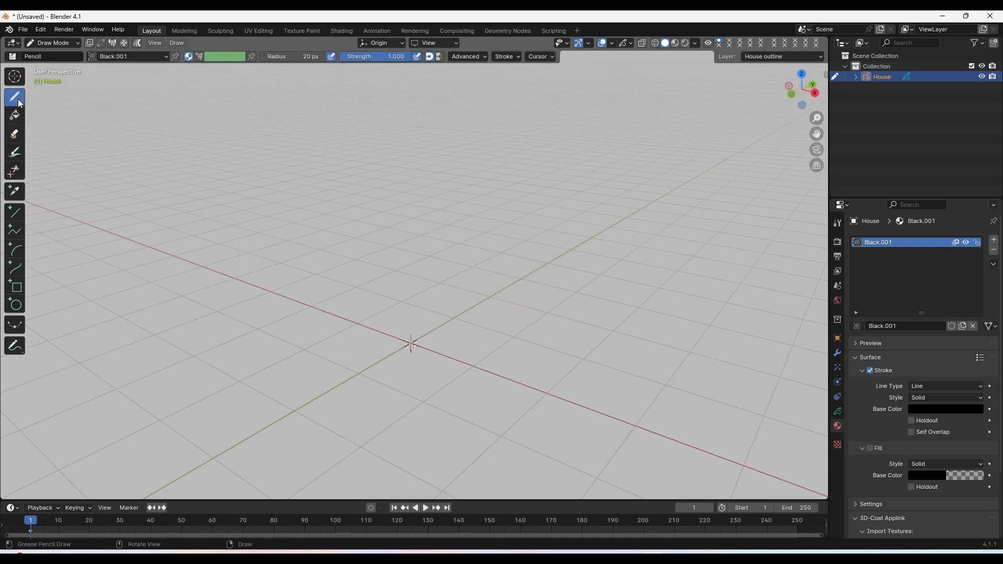
key("bracketright")
key("bracketright")
key("bracketright")
key("bracketright")
key("bracketright")
key("bracketright")
key("bracketright")
key("bracketright")
key("bracketright")
key("bracketright")
key("bracketright")
key("bracketright")
key("bracketright")
key("bracketright")
key("bracketright")
key("bracketright")
key("bracketright")
key("bracketright")
key("bracketright")
key("bracketright")
middle_click_drag(460, 318, 385, 196)
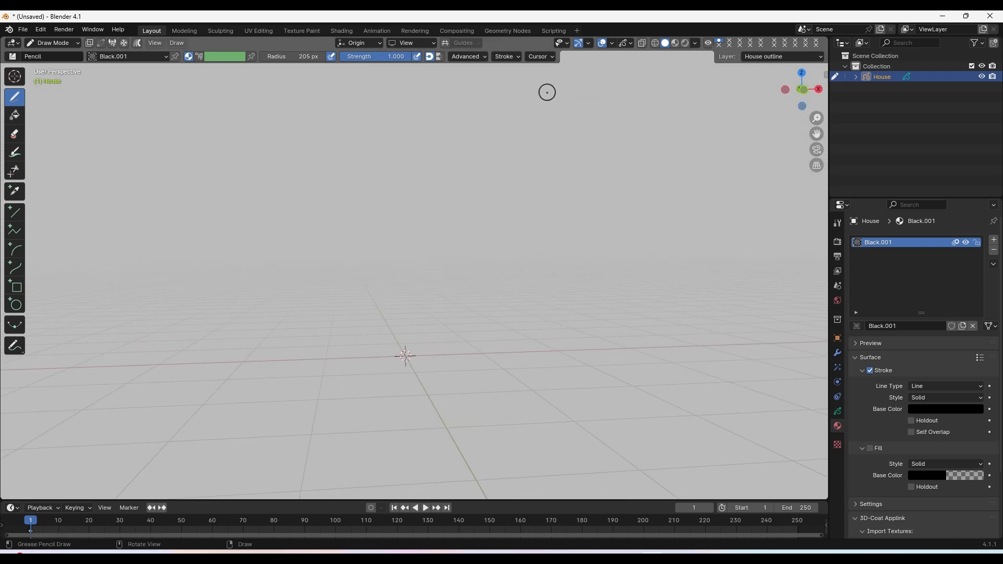
middle_click_drag(475, 148, 426, 105)
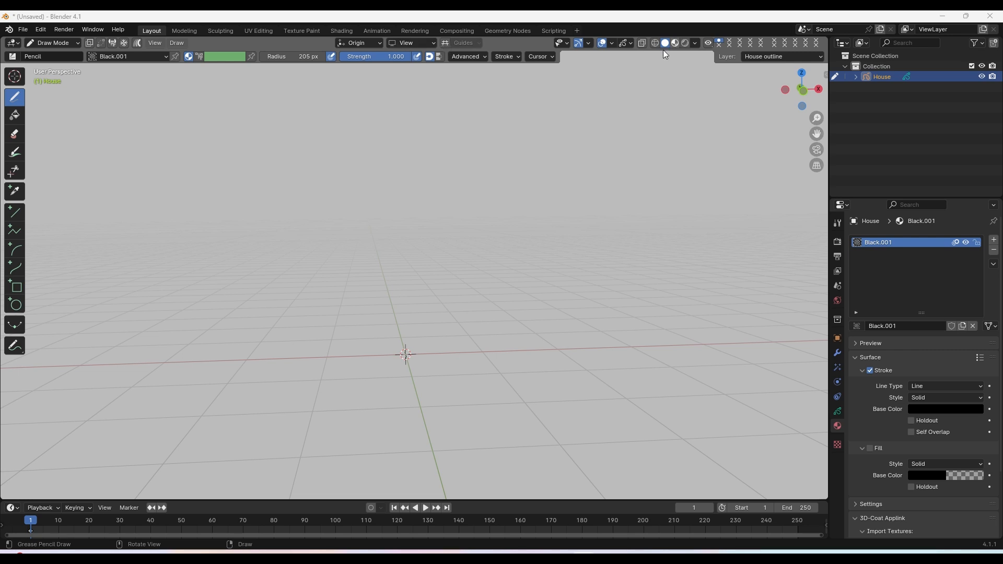
Step: Darken the viewport background colour to a medium grey and enable the Grease Pencil Canvas overlay at 0.500 opacity
left_click(625, 44)
left_click(695, 43)
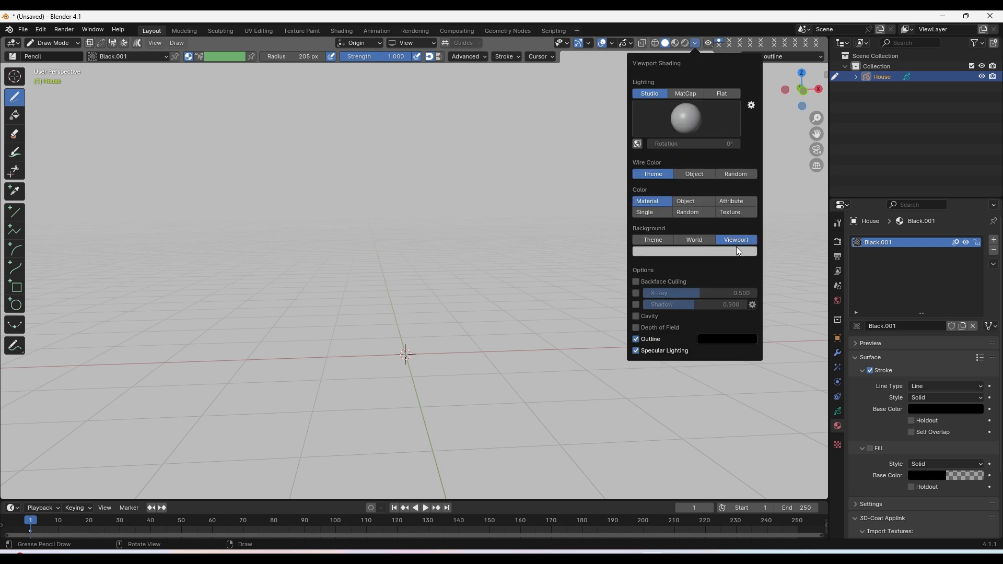
left_click(733, 252)
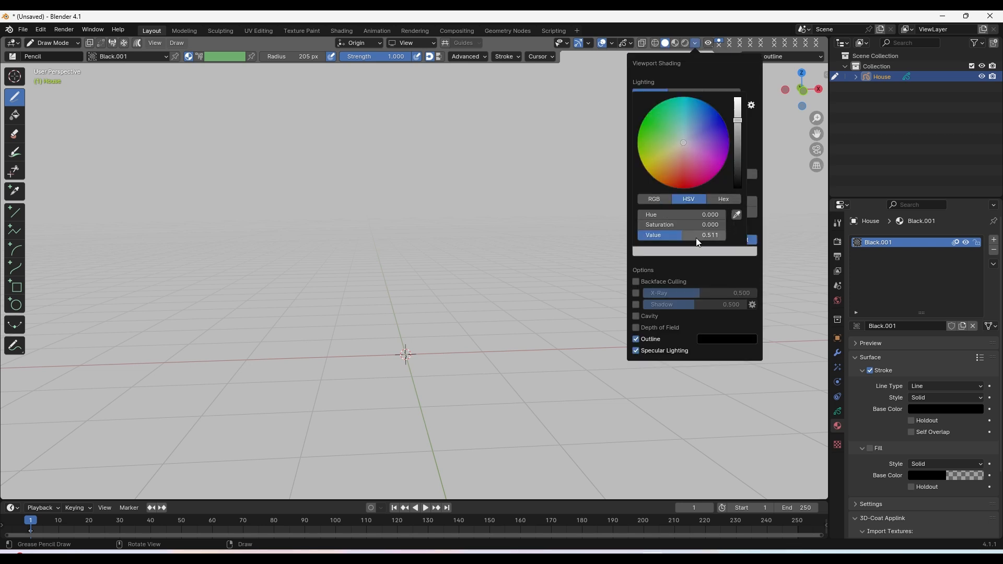
left_click_drag(698, 234, 673, 235)
middle_click_drag(517, 271, 484, 262)
left_click(626, 46)
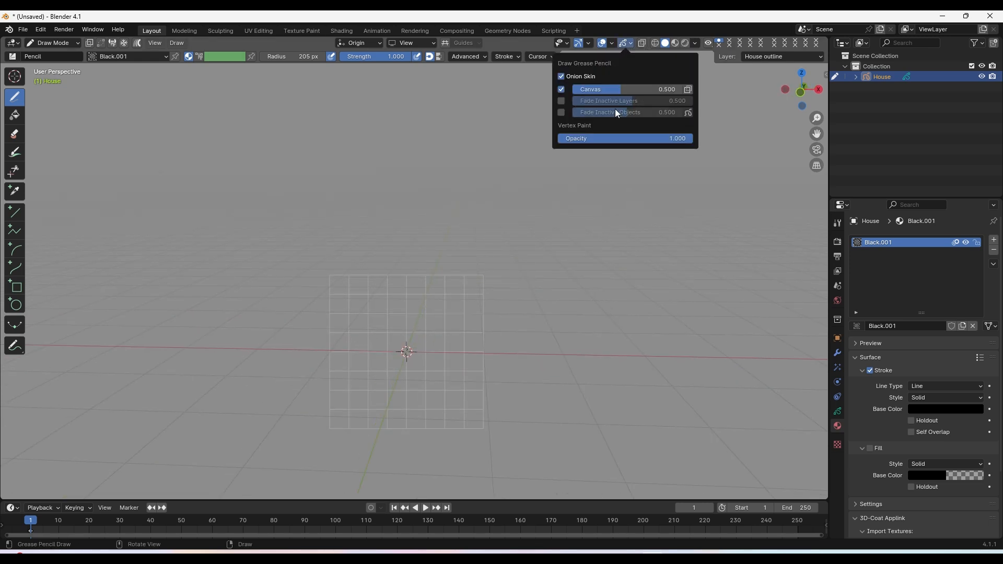
Step: Raise the canvas grid's opacity and set the drawing plane to Front (X-Z)
left_click_drag(608, 92, 675, 92)
mouse_move(363, 190)
middle_mouse_down()
mouse_move(550, 190)
mouse_move(462, 233)
mouse_move(278, 209)
middle_mouse_up()
mouse_move(392, 371)
middle_mouse_down()
mouse_move(390, 419)
mouse_move(397, 370)
mouse_move(500, 242)
mouse_move(499, 390)
mouse_move(413, 389)
mouse_move(423, 327)
mouse_move(507, 352)
middle_mouse_up()
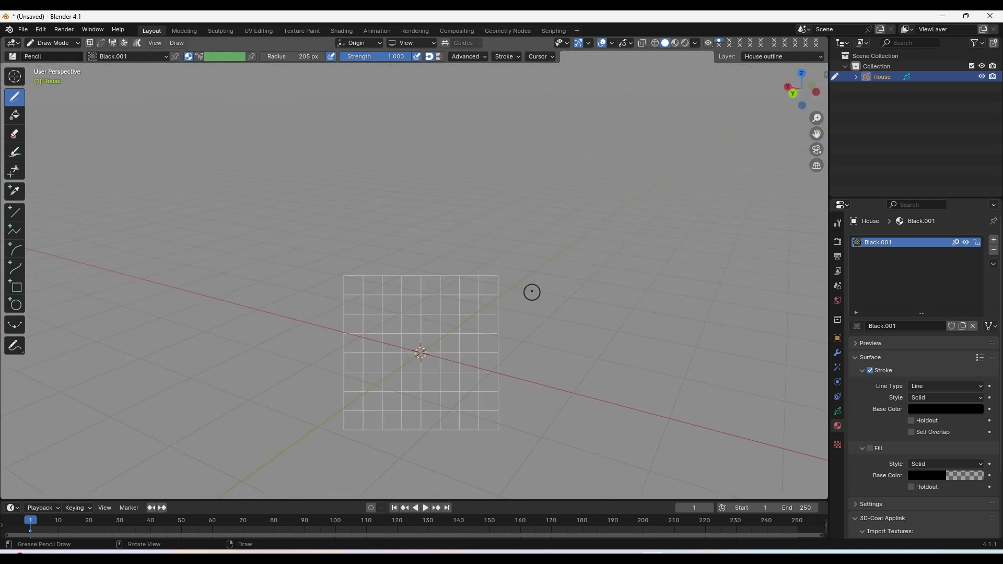
left_click(412, 42)
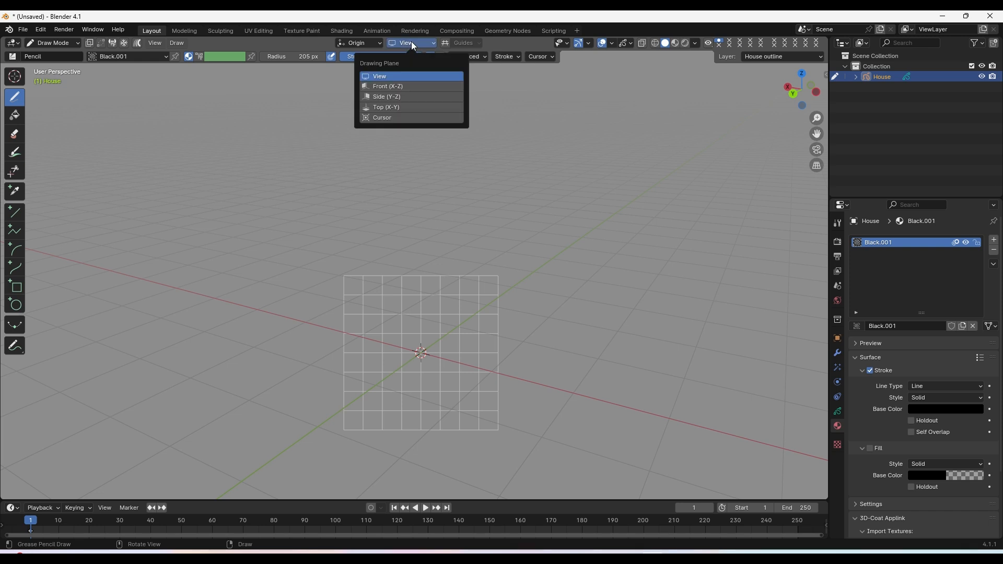
left_click(410, 88)
Step: Draw five freehand test strokes on the front drawing plane, changing the viewing angle between strokes
scroll(432, 300, "down", 3)
middle_click_drag(435, 302, 477, 286)
mouse_move(435, 338)
left_mouse_down()
mouse_move(392, 343)
mouse_move(495, 186)
left_mouse_up()
mouse_move(496, 186)
middle_mouse_down()
mouse_move(510, 291)
mouse_move(354, 277)
mouse_move(441, 287)
mouse_move(332, 243)
middle_mouse_up()
left_click_drag(331, 242, 345, 354)
left_click_drag(456, 183, 478, 349)
left_click_drag(526, 198, 555, 369)
scroll(529, 354, "down", 2)
mouse_move(529, 353)
middle_mouse_down()
mouse_move(506, 390)
mouse_move(495, 365)
mouse_move(431, 360)
mouse_move(523, 338)
mouse_move(562, 430)
mouse_move(611, 403)
mouse_move(560, 388)
middle_mouse_up()
mouse_move(457, 387)
left_mouse_down()
mouse_move(403, 391)
mouse_move(318, 259)
left_mouse_up()
mouse_move(583, 273)
middle_mouse_down()
mouse_move(540, 295)
mouse_move(381, 311)
mouse_move(360, 299)
mouse_move(557, 338)
mouse_move(529, 311)
mouse_move(507, 313)
middle_mouse_up()
Step: Undo all the test strokes drawn on the front plane
key("ctrl+z")
key("ctrl+z")
scroll(493, 277, "up", 10)
key("ctrl+z")
key("ctrl+z")
key("ctrl+z")
middle_click_drag(558, 304, 494, 284)
key("ctrl+z")
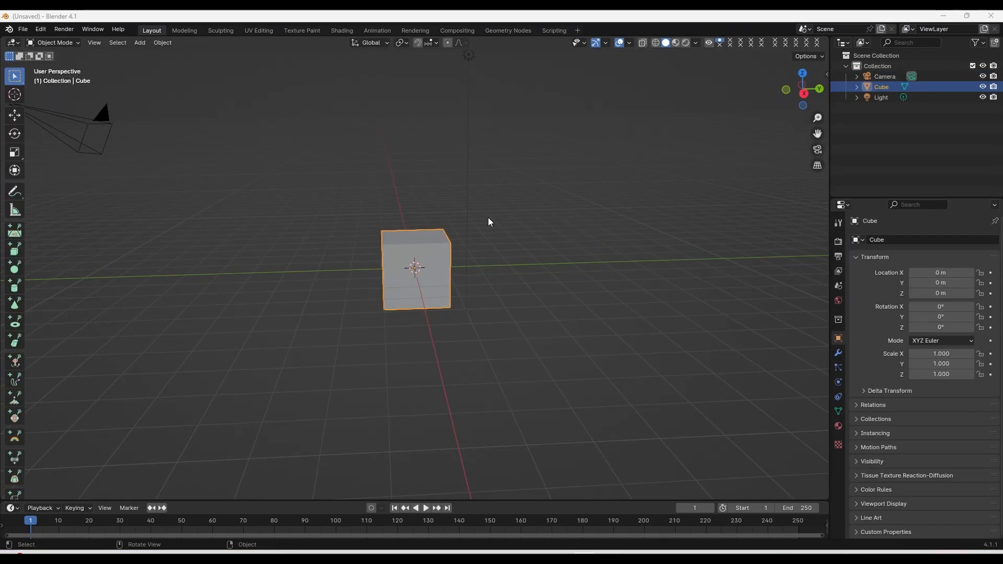
Step: Delete the default cube, camera and light from the new General scene
mouse_move(488, 218)
middle_mouse_down()
mouse_move(428, 254)
mouse_move(472, 244)
mouse_move(450, 235)
mouse_move(524, 282)
mouse_move(595, 400)
middle_mouse_up()
key("a")
key("x")
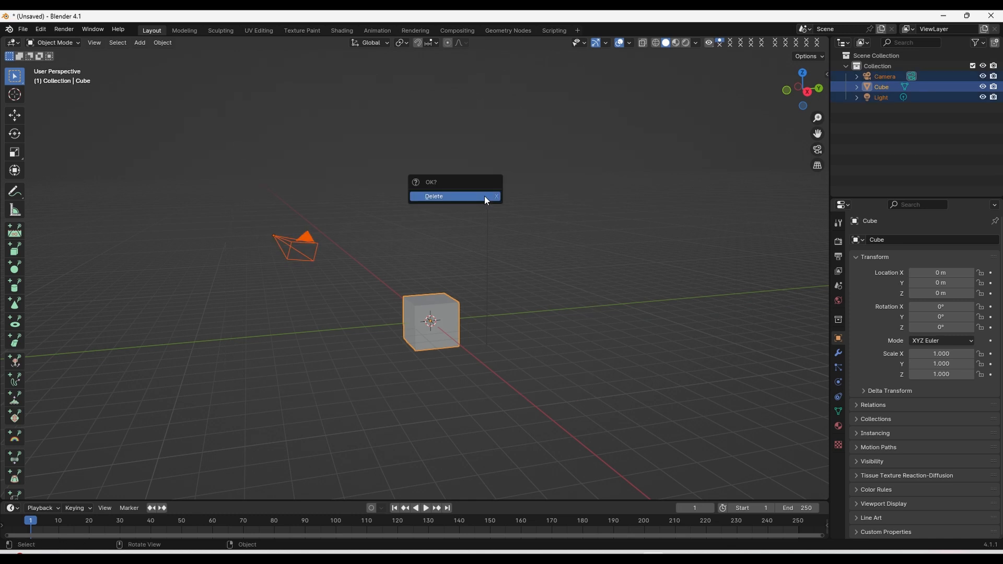
left_click(484, 196)
middle_click_drag(484, 196, 485, 96)
middle_click_drag(383, 104, 450, 179)
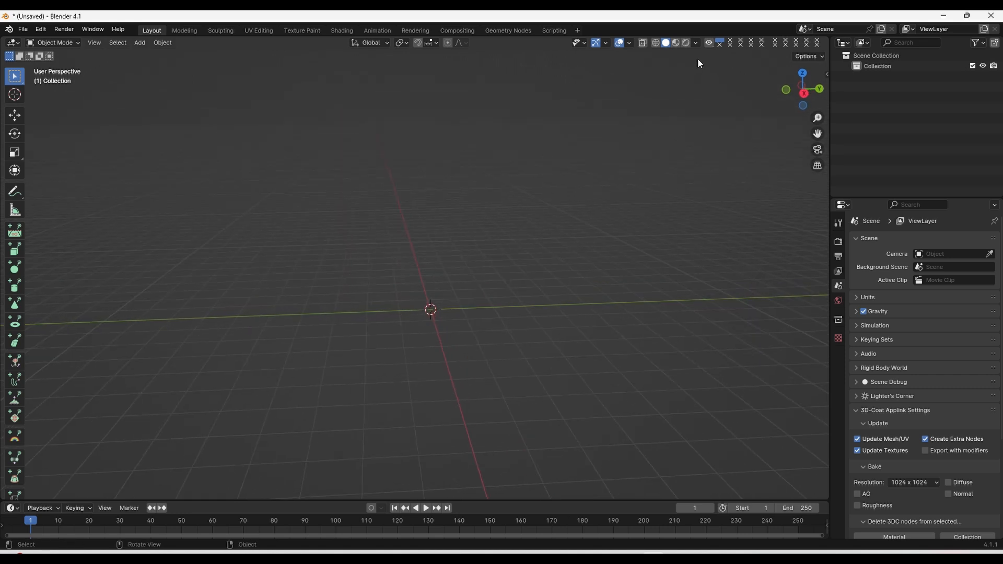
Step: Switch the viewport background to a custom Viewport colour and make it a lighter blue-grey
left_click(696, 43)
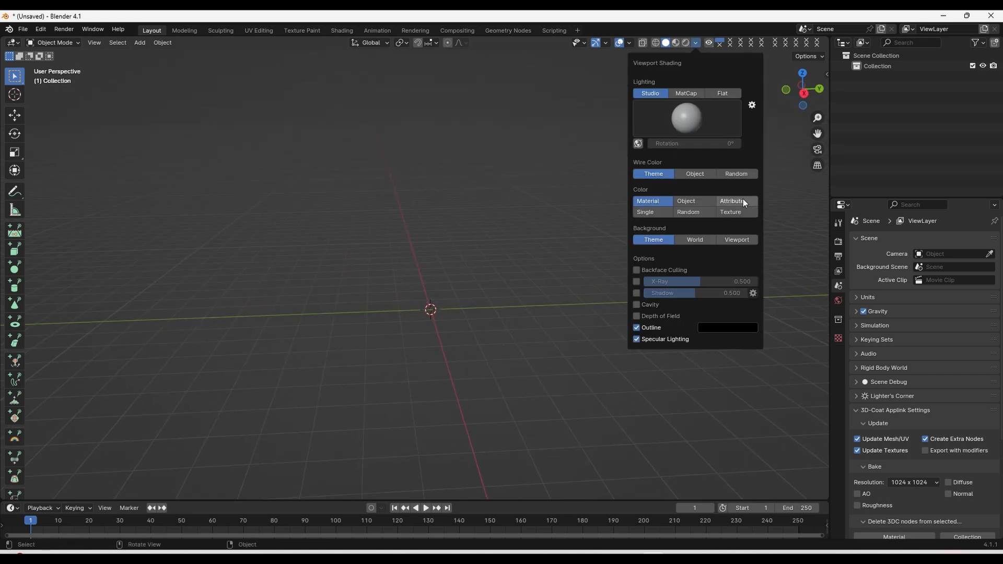
left_click(737, 240)
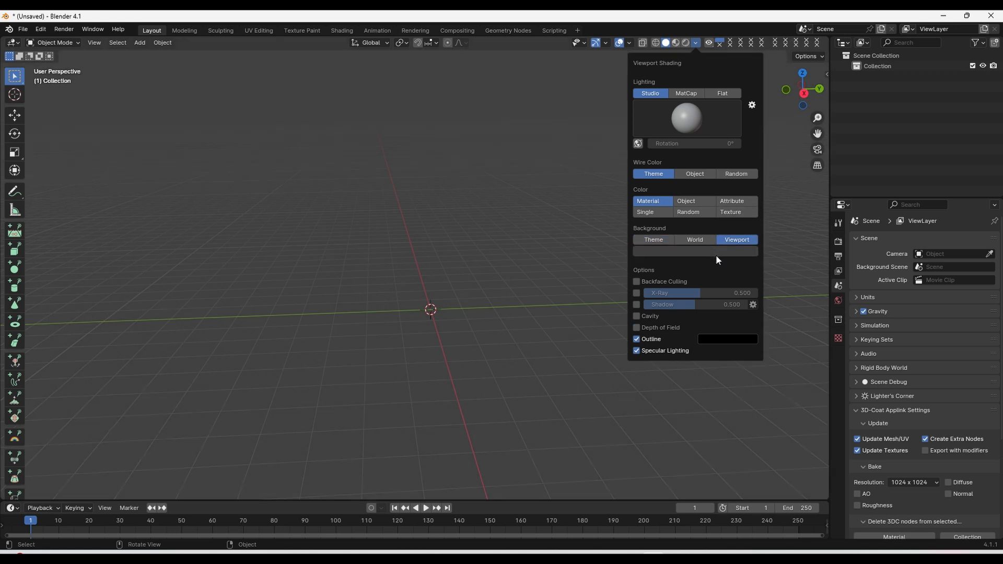
left_click(735, 252)
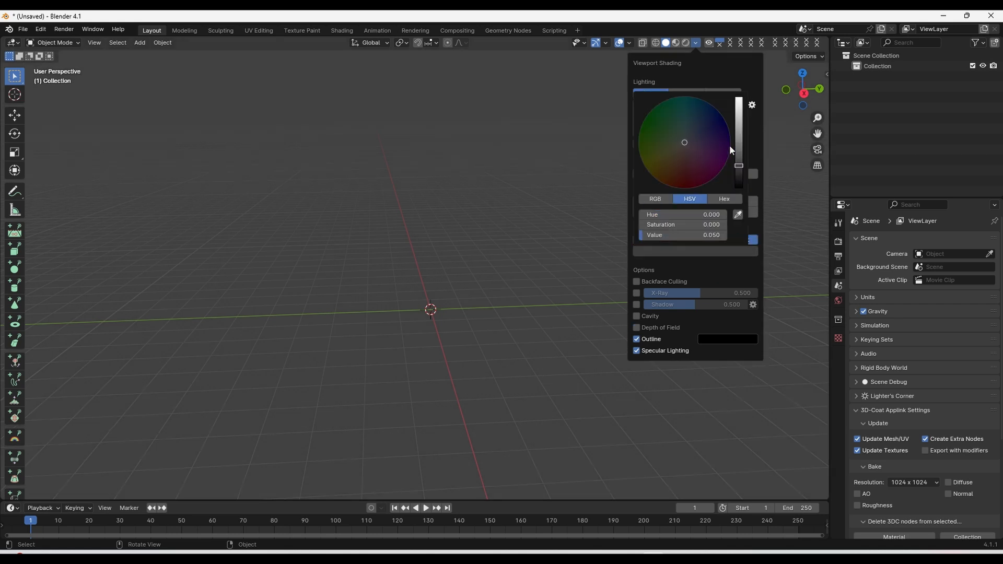
mouse_move(738, 166)
left_mouse_down()
mouse_move(739, 155)
mouse_move(739, 176)
mouse_move(739, 140)
left_mouse_up()
left_click_drag(685, 141, 687, 138)
mouse_move(432, 208)
middle_mouse_down()
mouse_move(434, 177)
mouse_move(465, 259)
mouse_move(473, 183)
middle_mouse_up()
middle_click_drag(474, 207, 466, 203)
mouse_move(477, 256)
middle_mouse_down("shift")
mouse_move(495, 265)
mouse_move(475, 251)
middle_mouse_up("shift")
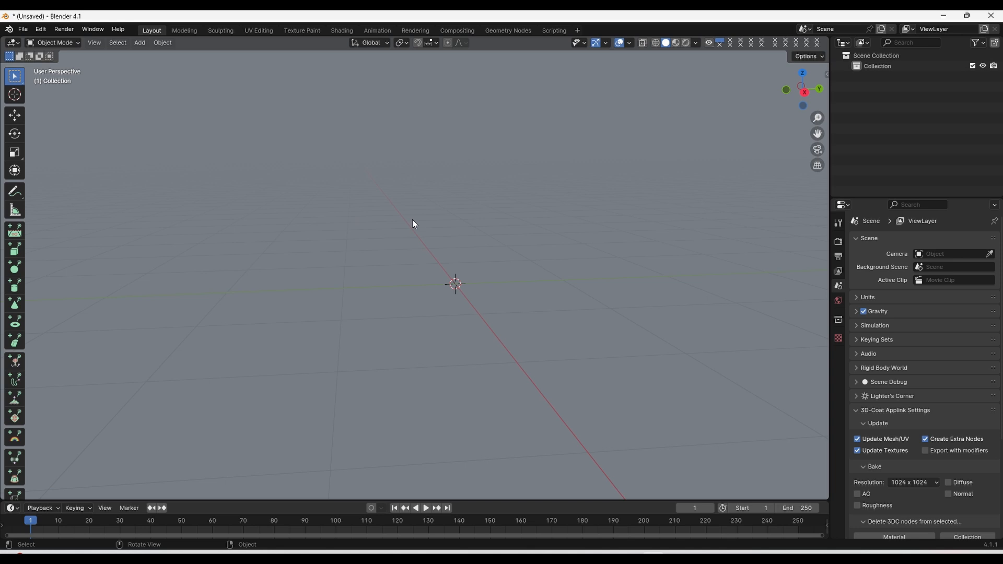
Step: Add a blank Grease Pencil object at the origin and activate the Move tool
middle_click_drag(414, 224, 434, 197)
left_click(140, 42)
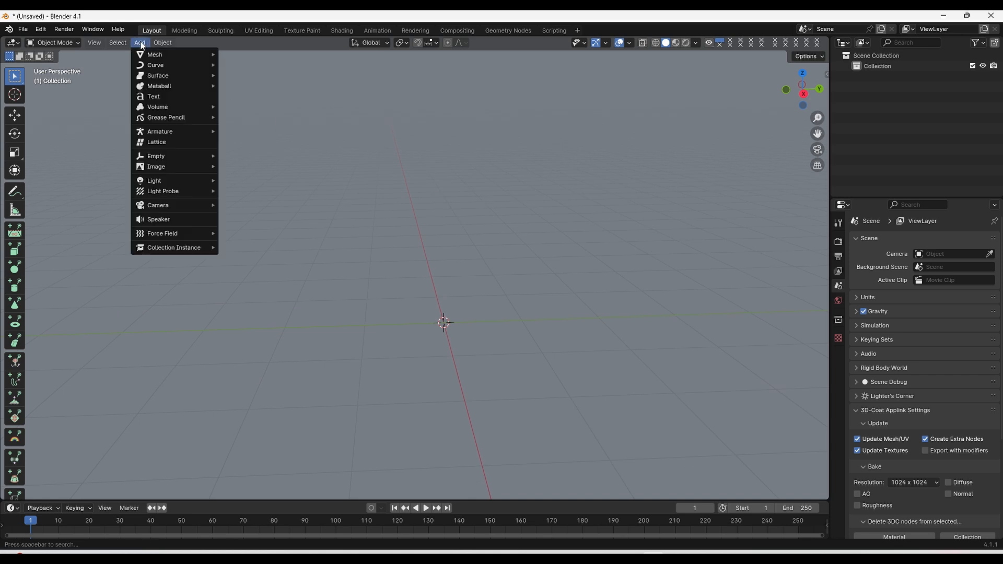
mouse_move(199, 117)
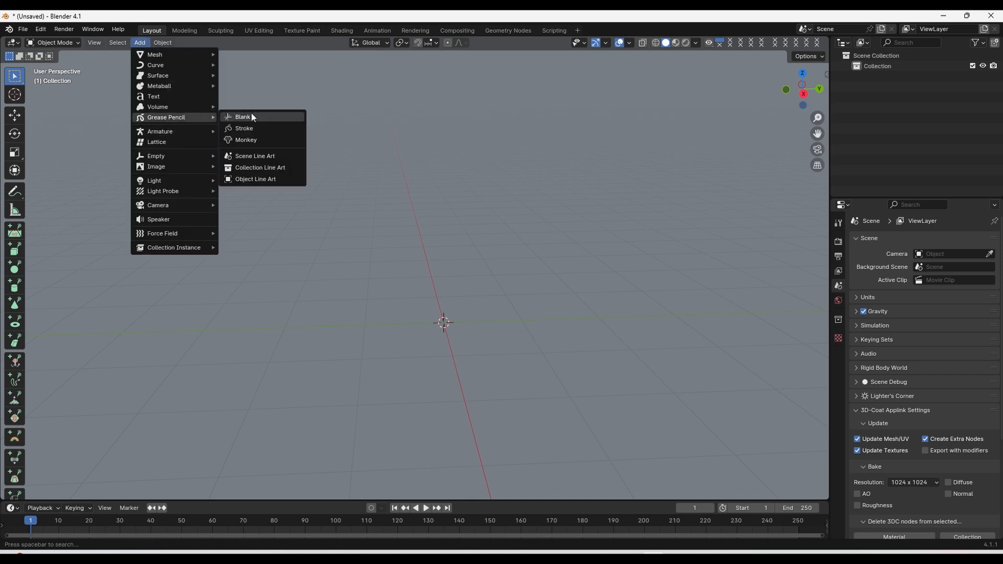
left_click(251, 116)
left_click(14, 115)
middle_click_drag(467, 315, 584, 326)
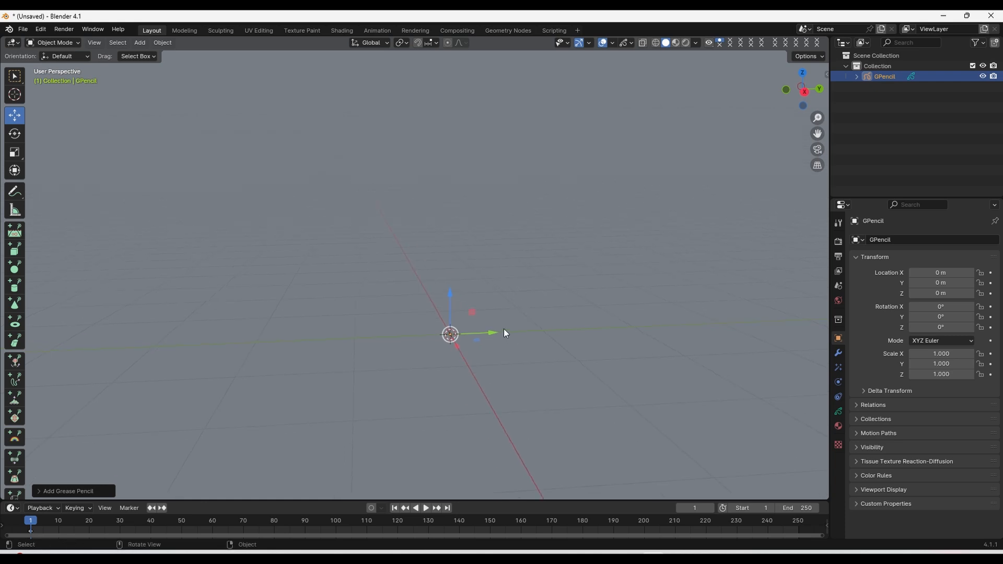
Step: Switch to Draw Mode and draw two thin freehand curves with the 20 px pencil brush
left_click(66, 44)
left_click(66, 91)
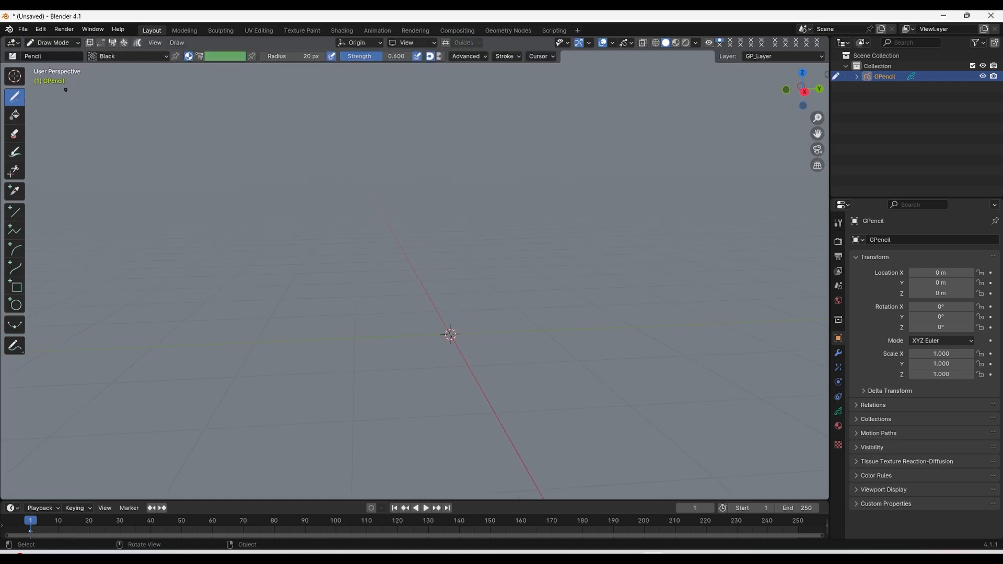
middle_click_drag(460, 234, 421, 370)
mouse_move(415, 367)
left_mouse_down()
mouse_move(578, 282)
mouse_move(648, 194)
left_mouse_up()
left_click_drag(556, 244, 140, 211)
Step: Set the pencil's strength to 1.000 and radius to 82 px, and draw three thick freehand curves
left_click_drag(379, 55, 413, 56)
left_click_drag(289, 61, 314, 58)
left_click_drag(283, 166, 137, 268)
left_click_drag(285, 253, 741, 231)
left_click_drag(626, 290, 385, 290)
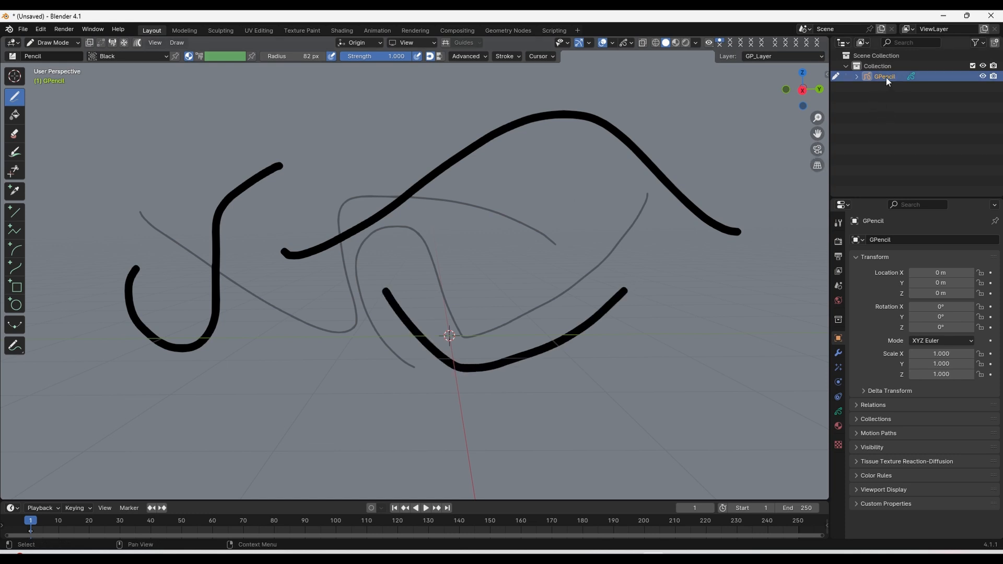
Step: Return to Object Mode and rename the Grease Pencil object as test lines
left_click(47, 42)
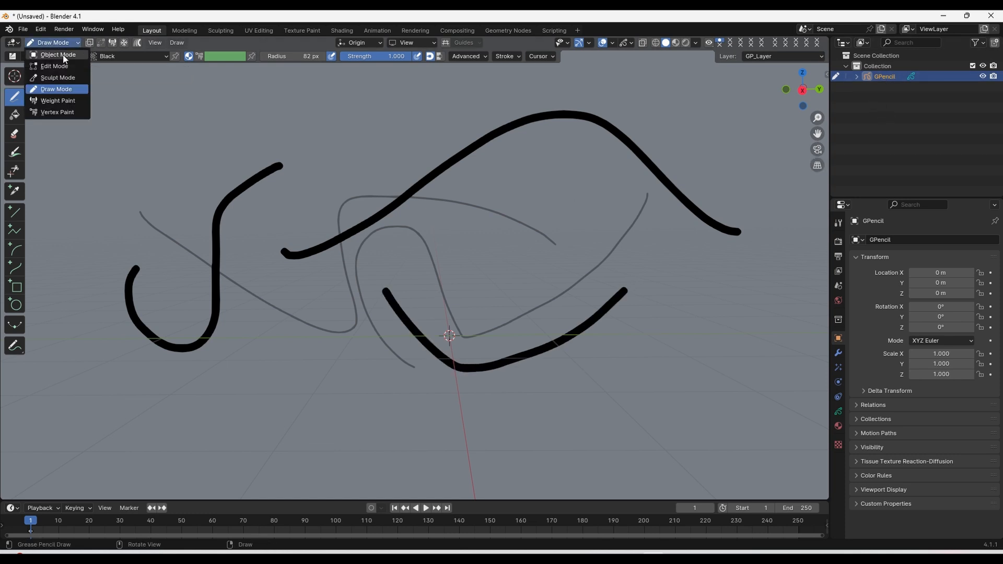
left_click(63, 54)
double_click(883, 77)
type("test")
key("Return")
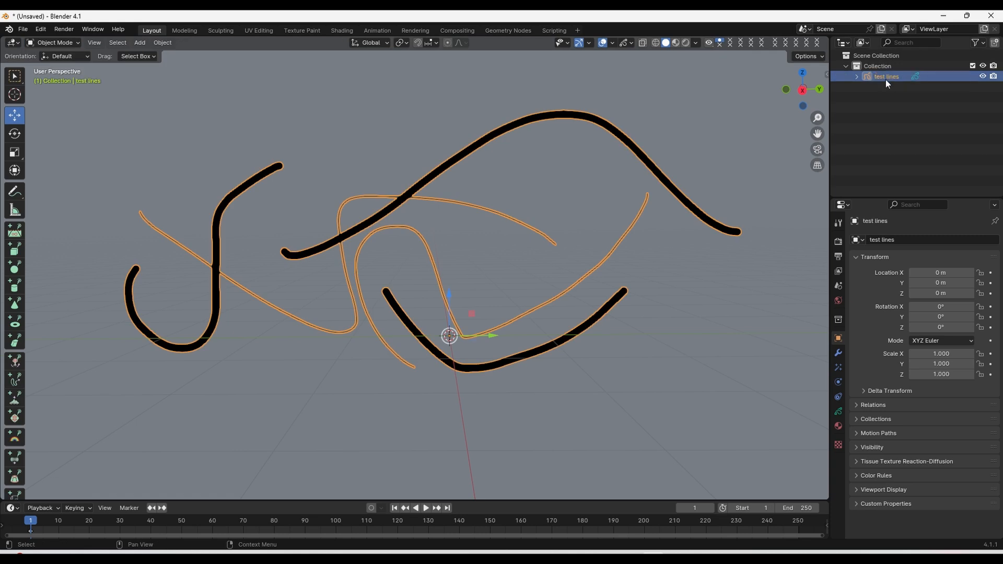
Step: Enlarge the timeline area upward and view the strokes from a different angle
scroll(450, 266, "down", 2)
mouse_move(449, 266)
middle_mouse_down()
mouse_move(525, 312)
mouse_move(446, 275)
mouse_move(468, 305)
mouse_move(373, 355)
mouse_move(349, 519)
middle_mouse_up()
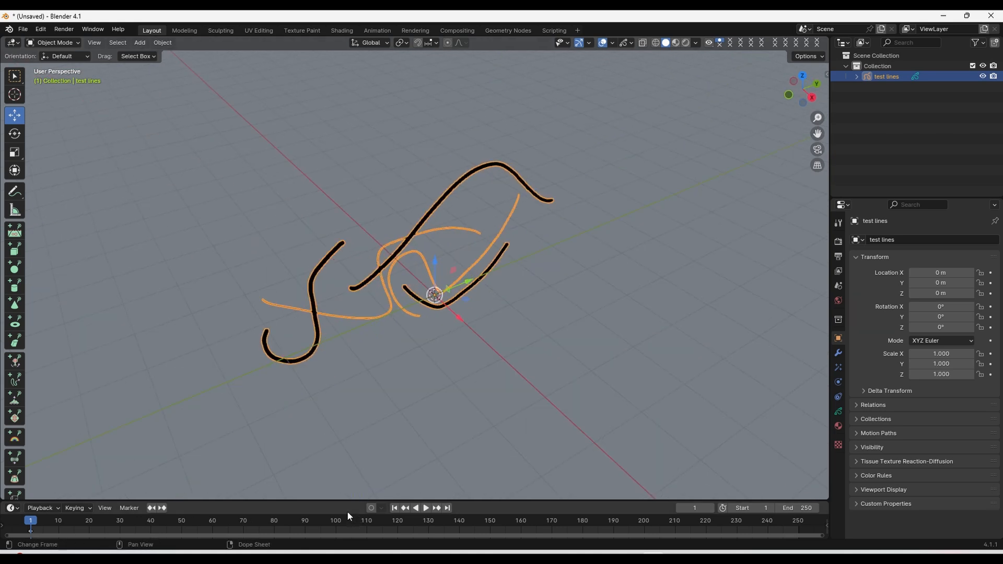
mouse_move(348, 502)
left_mouse_down()
mouse_move(348, 387)
mouse_move(347, 435)
left_mouse_up()
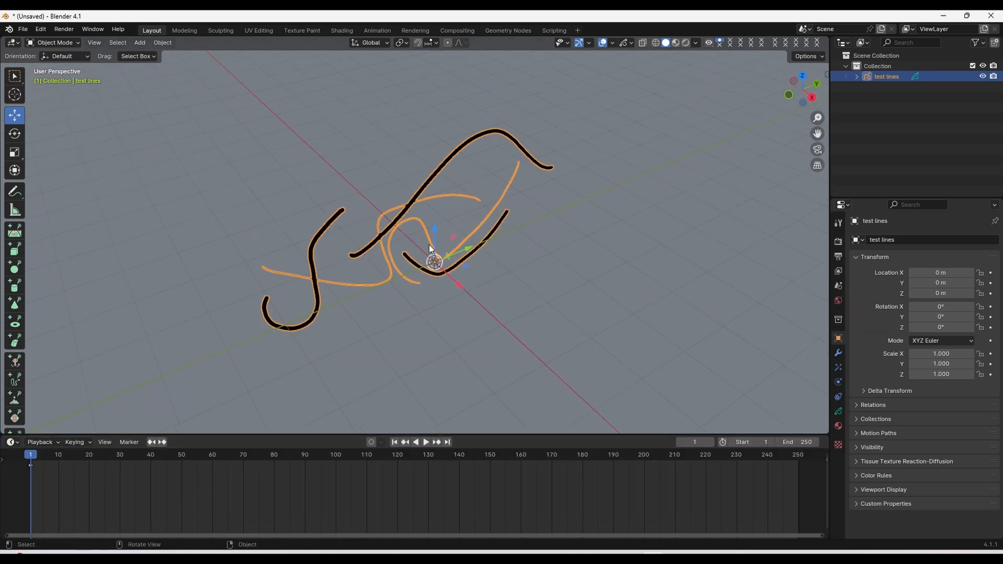
middle_click_drag(429, 245, 406, 258)
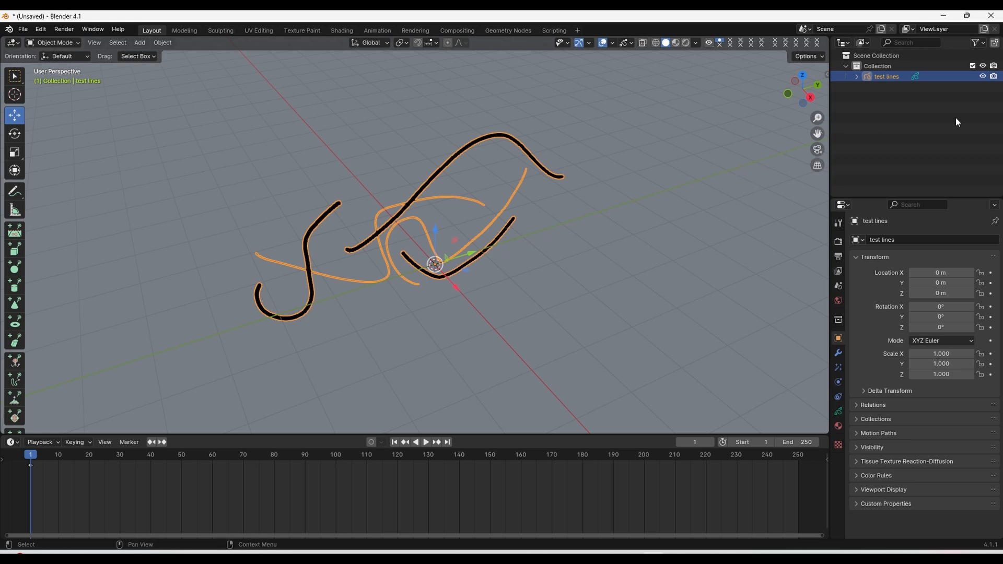
Step: Switch to Draw Mode, move to frame 5 and draw a long looping stroke over the existing lines
left_click(55, 41)
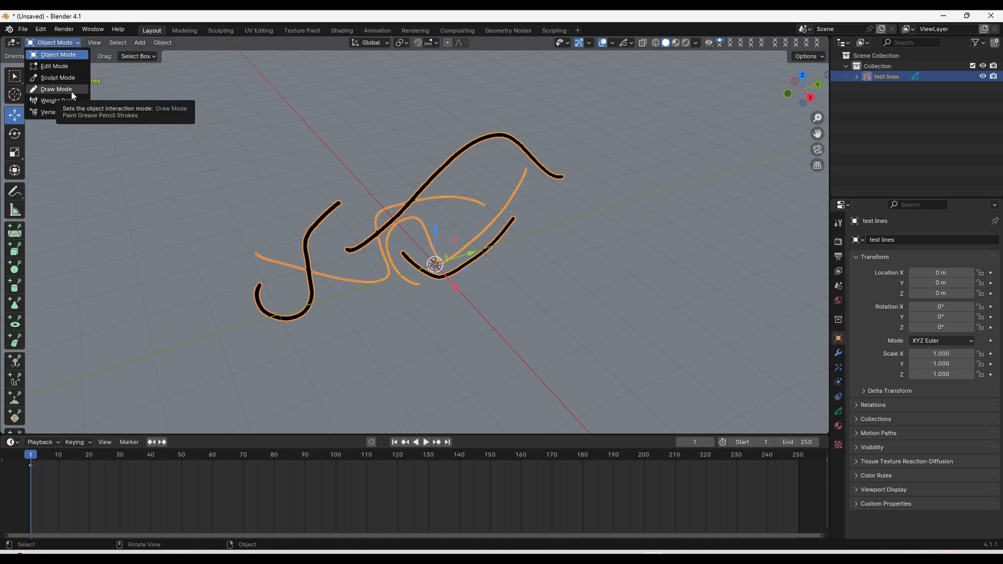
left_click(72, 93)
left_click(44, 458)
middle_click_drag(394, 295, 376, 291)
mouse_move(492, 292)
left_mouse_down()
mouse_move(613, 367)
mouse_move(452, 199)
left_mouse_up()
middle_click_drag(453, 200, 436, 176)
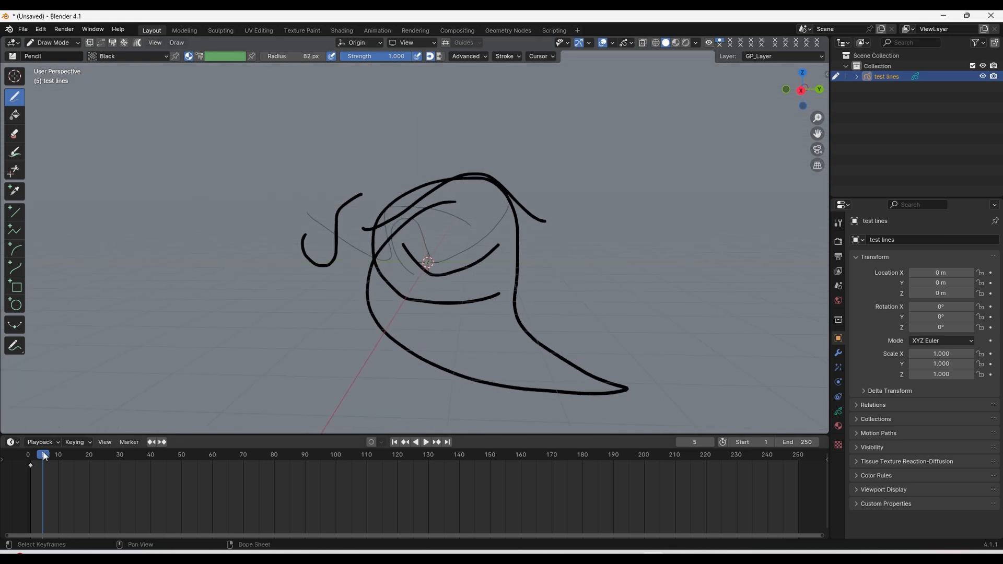
Step: Scrub briefly through the timeline, return to frame 1 and turn on Auto Keying
left_click_drag(46, 456, 48, 460)
left_click(393, 443)
scroll(446, 307, "up", 2)
middle_click_drag(445, 307, 457, 300)
middle_click_drag(514, 365, 493, 340, "shift")
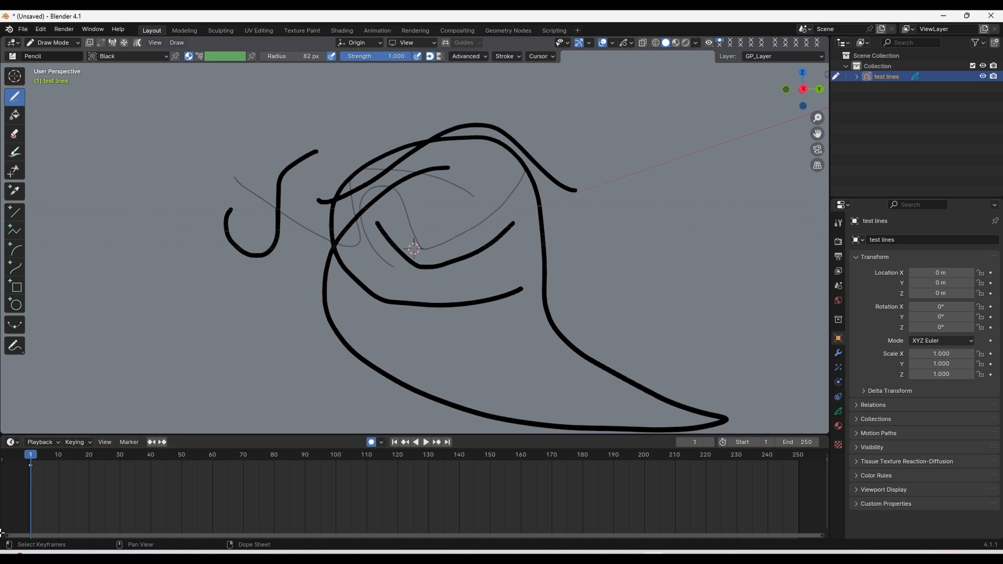
Step: Draw a looping freehand stroke at frame 10 and another at frame 7
left_click(58, 460)
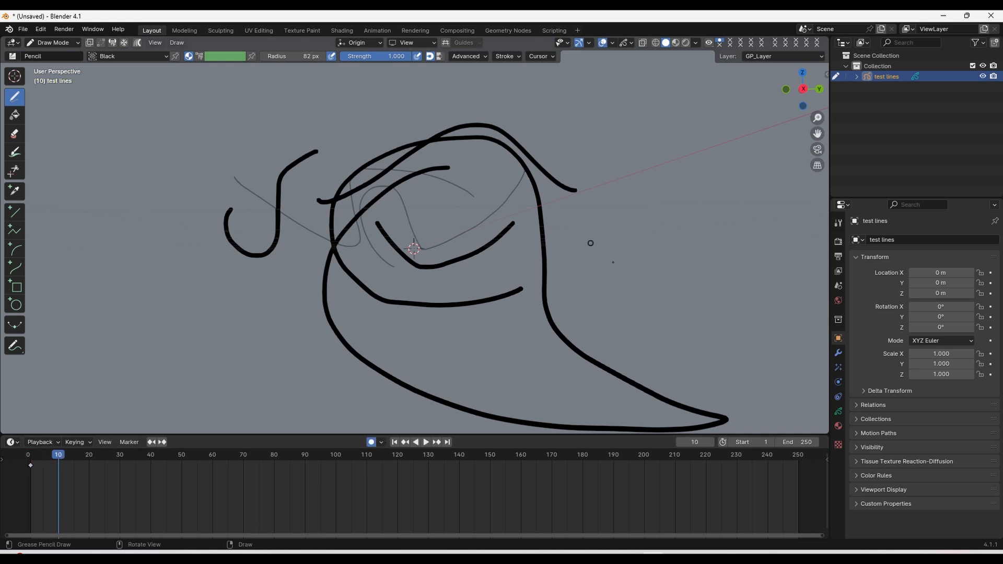
left_click_drag(596, 248, 539, 231)
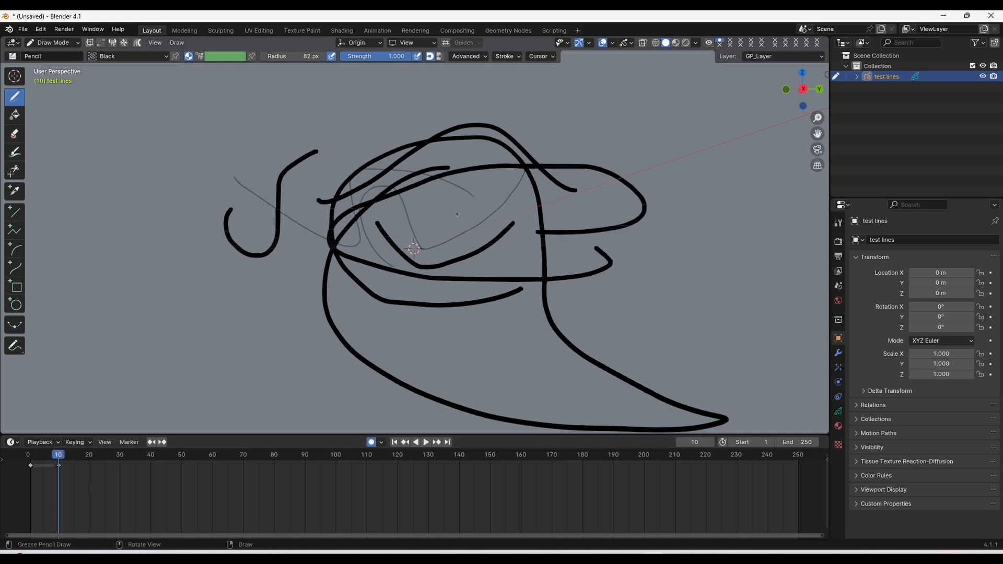
left_click(49, 458)
mouse_move(385, 295)
left_mouse_down()
mouse_move(383, 304)
mouse_move(595, 169)
left_mouse_up()
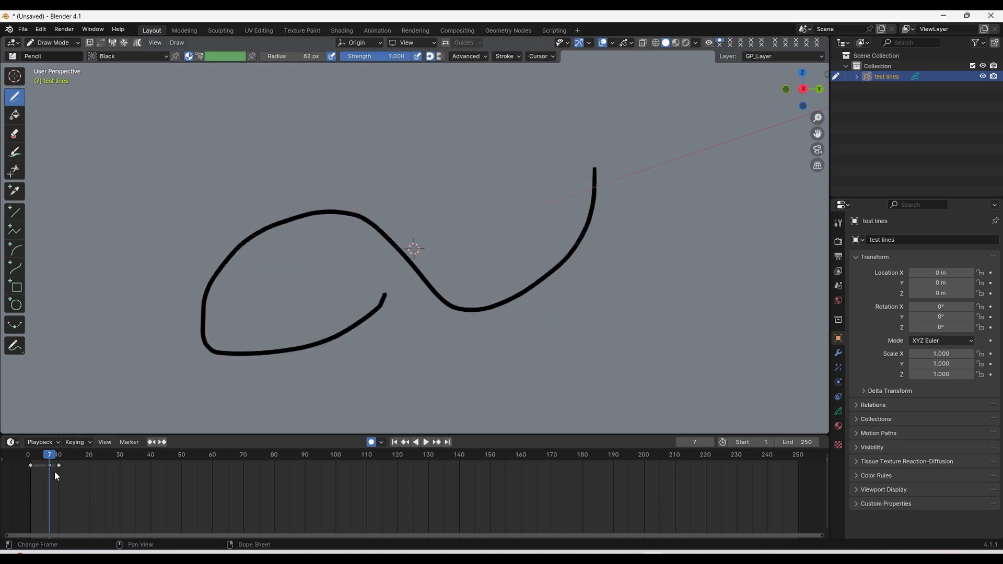
Step: Draw a new looping freehand stroke at frame 14 and another at frame 17
left_click(73, 456)
mouse_move(462, 268)
left_mouse_down()
mouse_move(283, 214)
mouse_move(642, 155)
left_mouse_up()
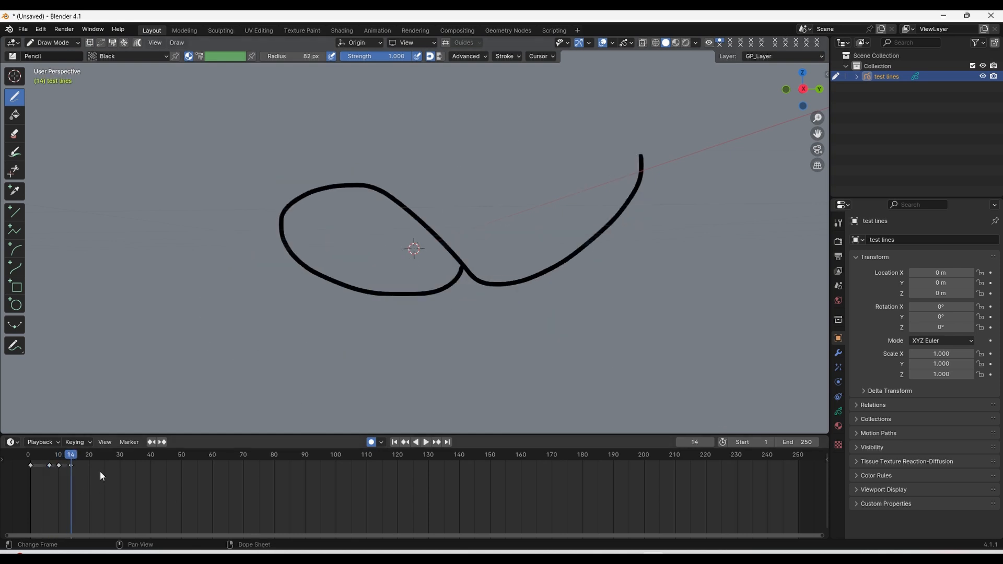
left_click_drag(72, 453, 82, 459)
mouse_move(477, 240)
left_mouse_down()
mouse_move(392, 214)
mouse_move(406, 139)
left_mouse_up()
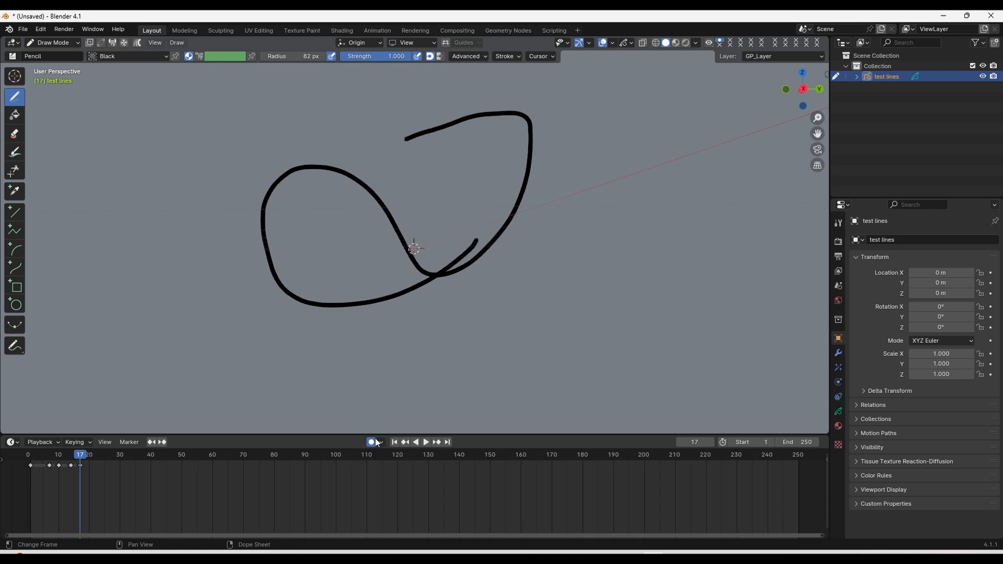
Step: Draw a new freehand stroke at frame 20 and another at frame 24
left_click_drag(74, 454, 89, 455)
mouse_move(370, 213)
left_mouse_down()
mouse_move(433, 256)
mouse_move(323, 252)
left_mouse_up()
middle_click_drag(496, 288, 482, 312)
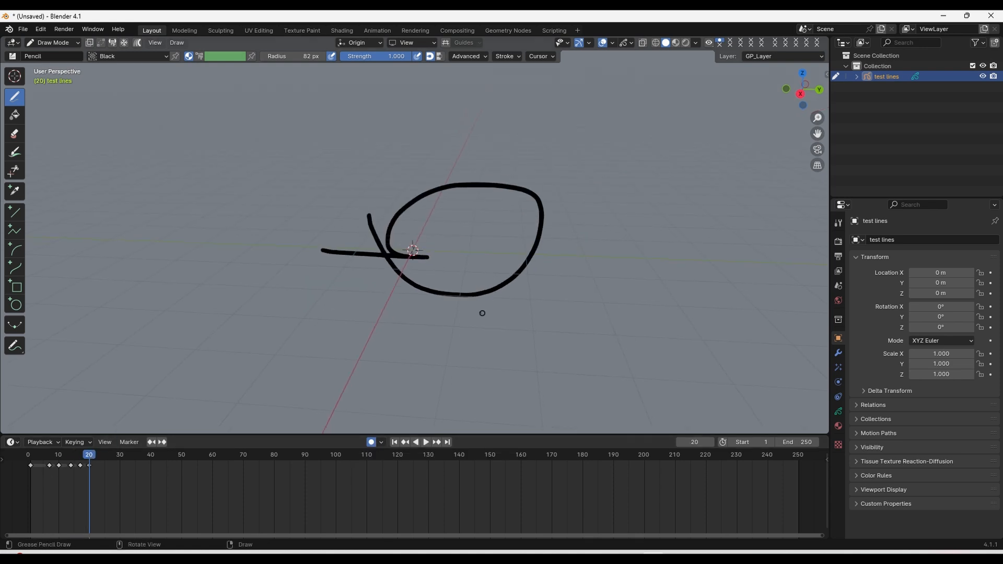
left_click_drag(92, 456, 102, 456)
mouse_move(401, 298)
left_mouse_down()
mouse_move(487, 278)
mouse_move(306, 316)
left_mouse_up()
Step: Draw a new freehand stroke at frame 27 and another looping one at frame 30
left_click_drag(104, 457, 111, 456)
mouse_move(466, 251)
left_mouse_down()
mouse_move(416, 214)
mouse_move(369, 271)
left_mouse_up()
left_click_drag(116, 459, 120, 457)
mouse_move(507, 205)
left_mouse_down()
mouse_move(214, 139)
mouse_move(665, 137)
left_mouse_up()
Step: Set the animation's end frame to 30
left_click(793, 443)
type("30")
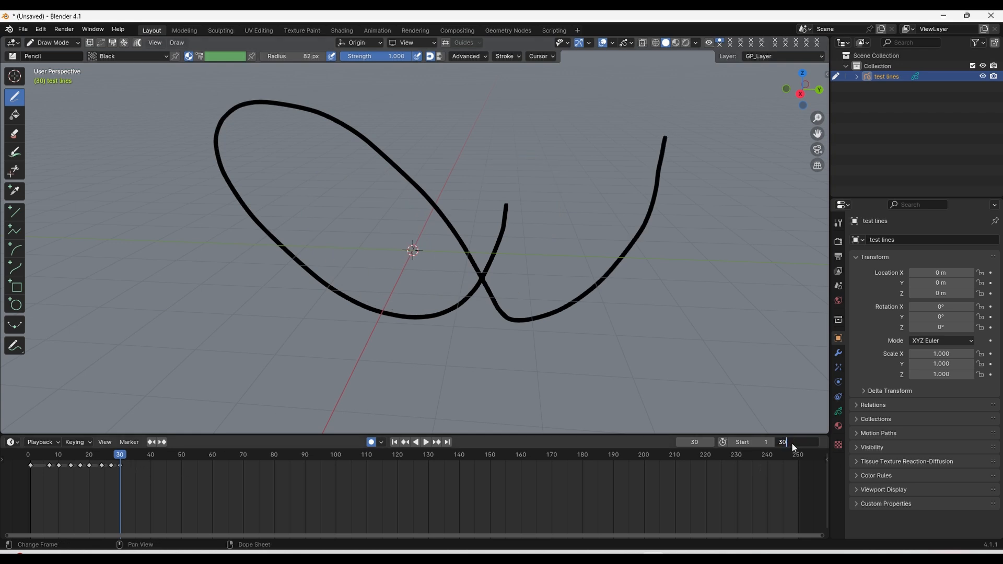
key("Return")
Step: Play the line animation from the first frame, view it from another angle, and return to frame 1
left_click(394, 443)
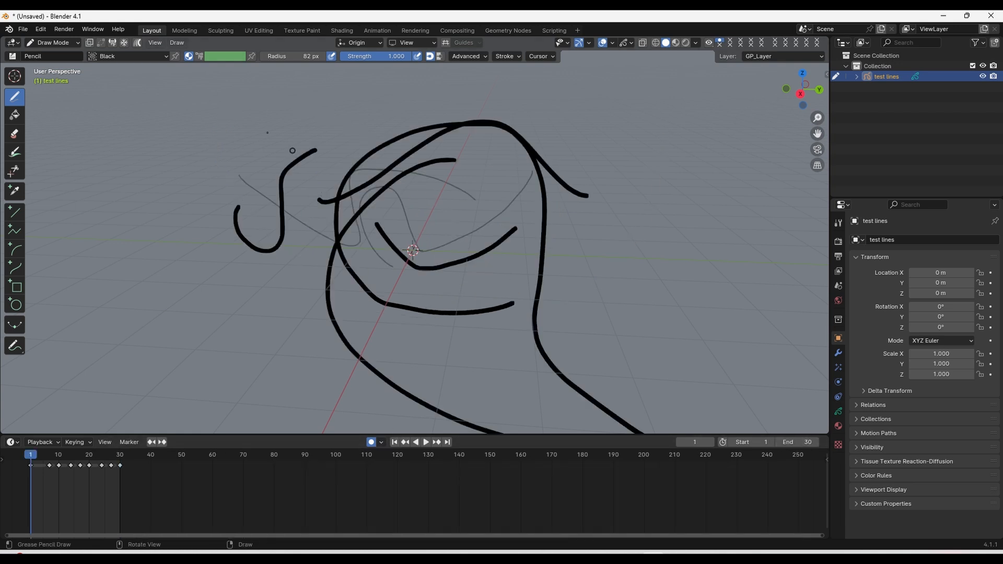
key("space")
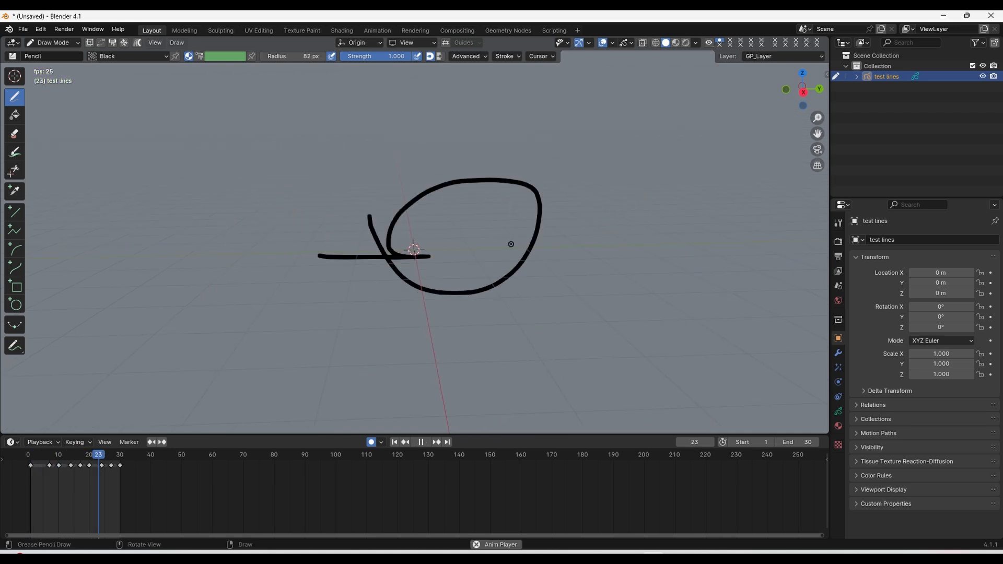
middle_click_drag(511, 244, 486, 230)
left_click(418, 442)
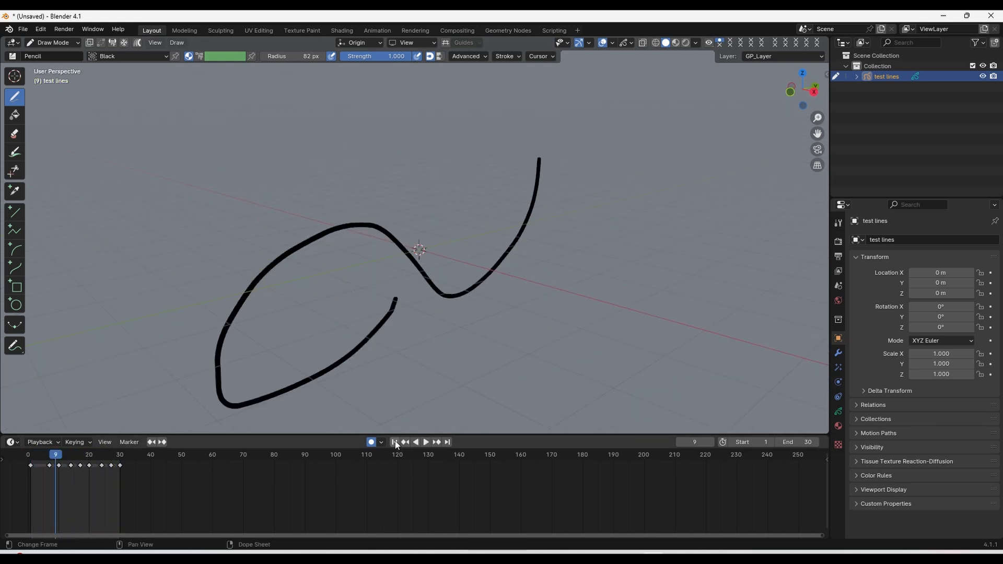
left_click(396, 442)
Step: Return to Object Mode, deselect everything and select the test lines drawing in the viewport
left_click(62, 42)
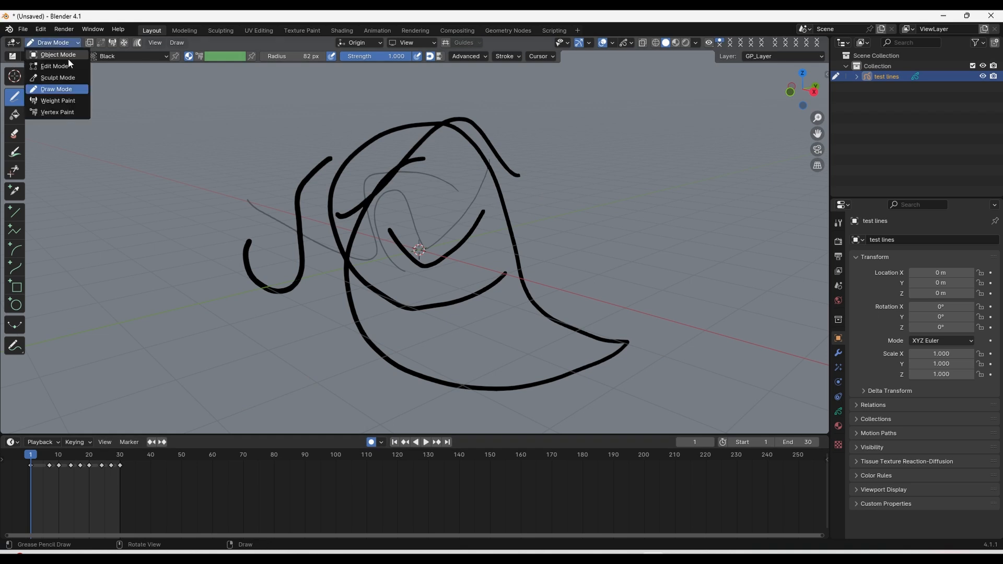
left_click(68, 58)
scroll(599, 193, "down", 2)
left_click(589, 187)
middle_click_drag(589, 187, 448, 281)
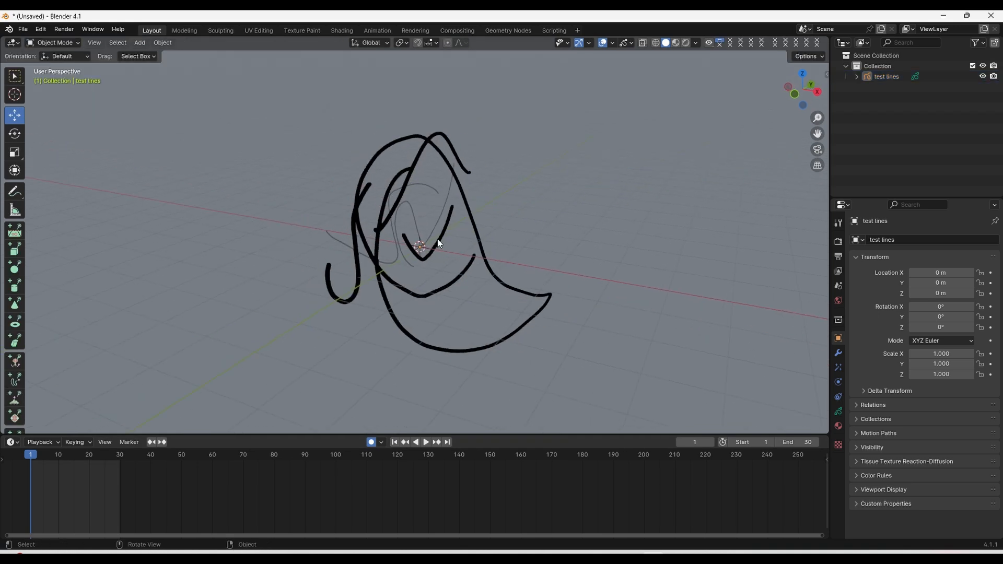
left_click(462, 193)
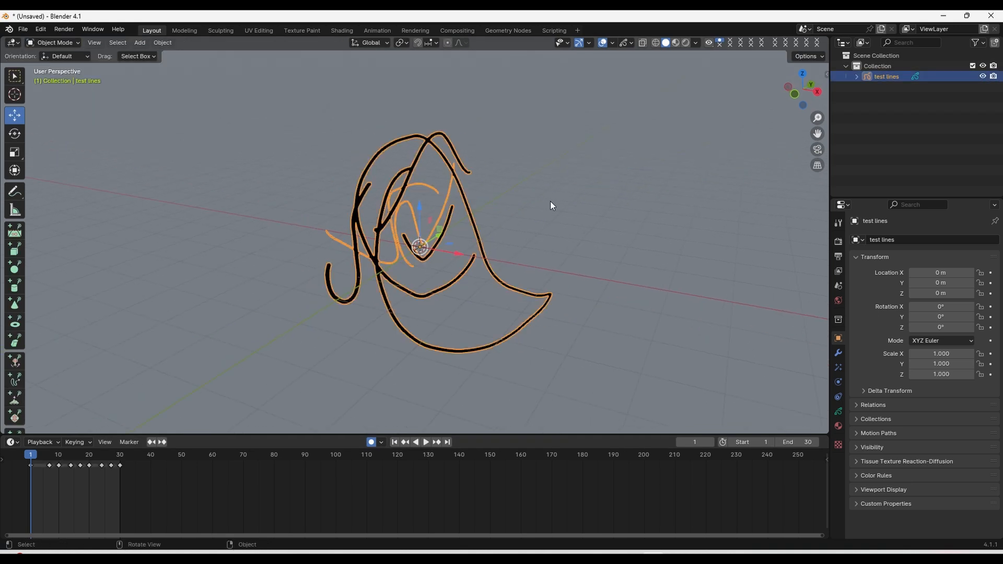
Step: Play the test lines animation briefly and return to frame 1
key("space")
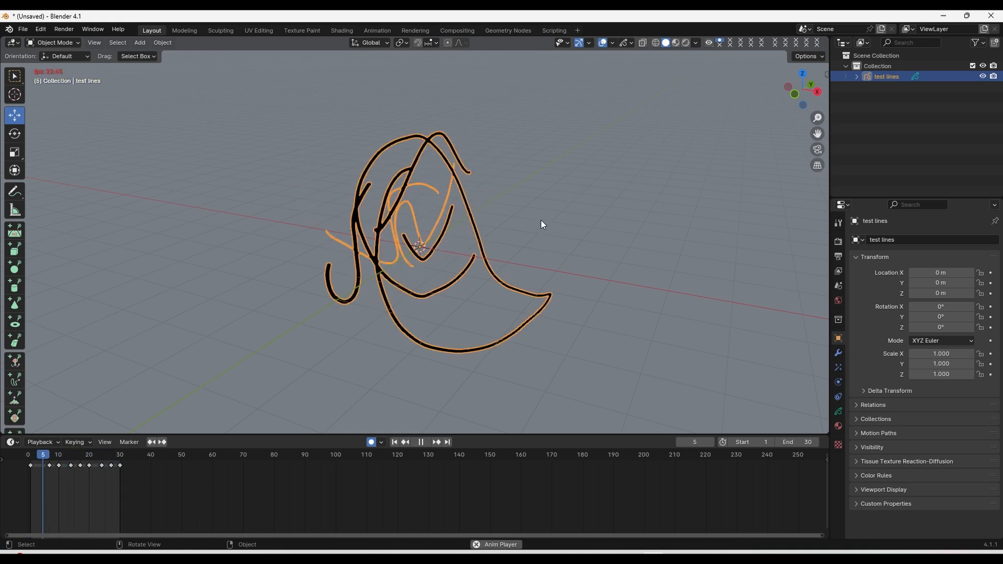
key("space")
left_click(396, 442)
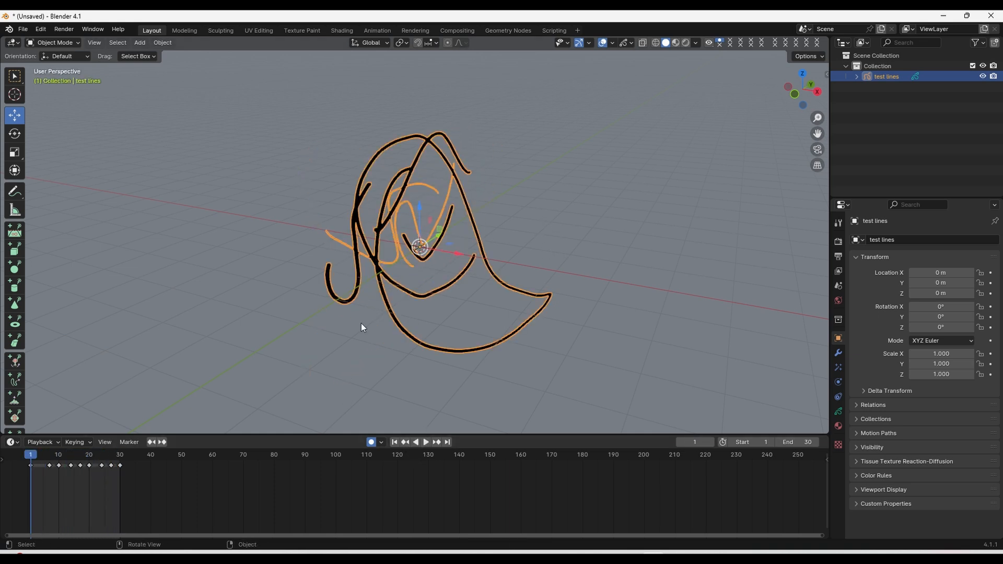
Step: Move the test lines drawing away from the origin and place a duplicate at a separate spot on the ground
mouse_move(456, 253)
left_mouse_down()
mouse_move(148, 191)
mouse_move(243, 199)
left_mouse_up()
middle_click_drag(243, 199, 299, 146)
key("shift+d")
key("y")
left_click(374, 152)
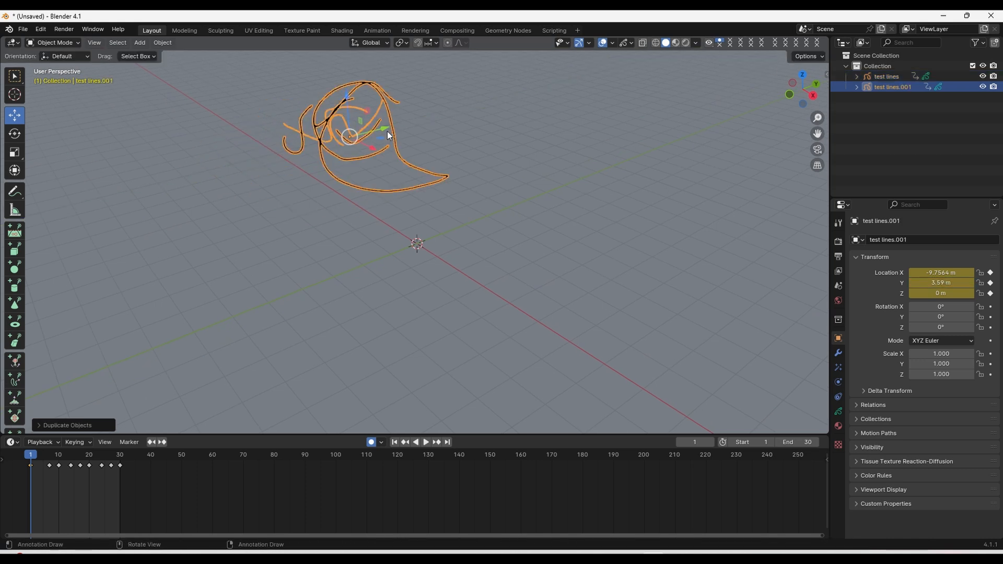
left_click_drag(374, 152, 300, 272)
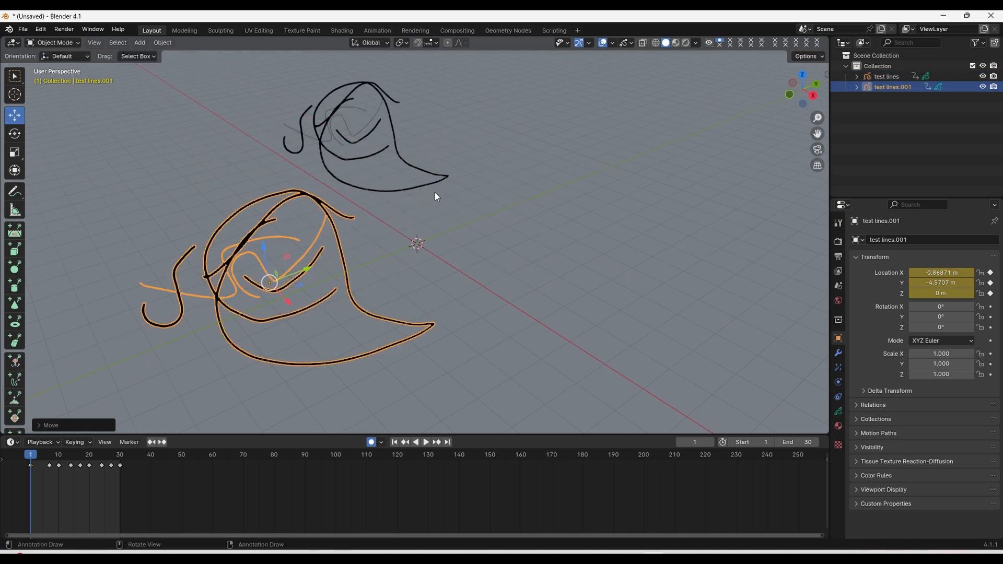
Step: Play the animation with both line drawings side by side and view them from another angle
middle_click_drag(447, 199, 396, 178)
key("space")
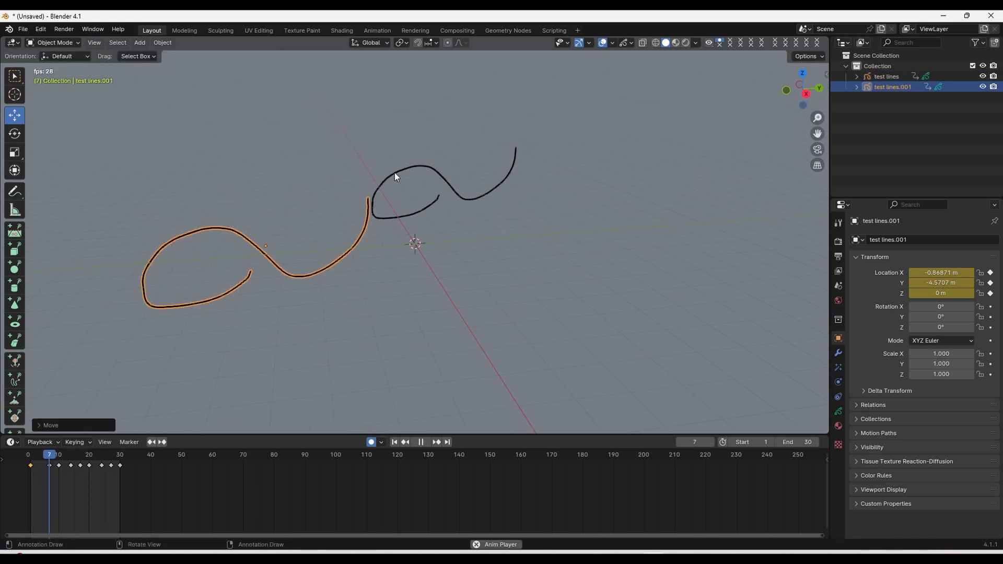
key("space")
middle_click_drag(458, 178, 316, 196)
Step: Undo the duplicate's last move and delete both line drawings from the scene
key("ctrl+z")
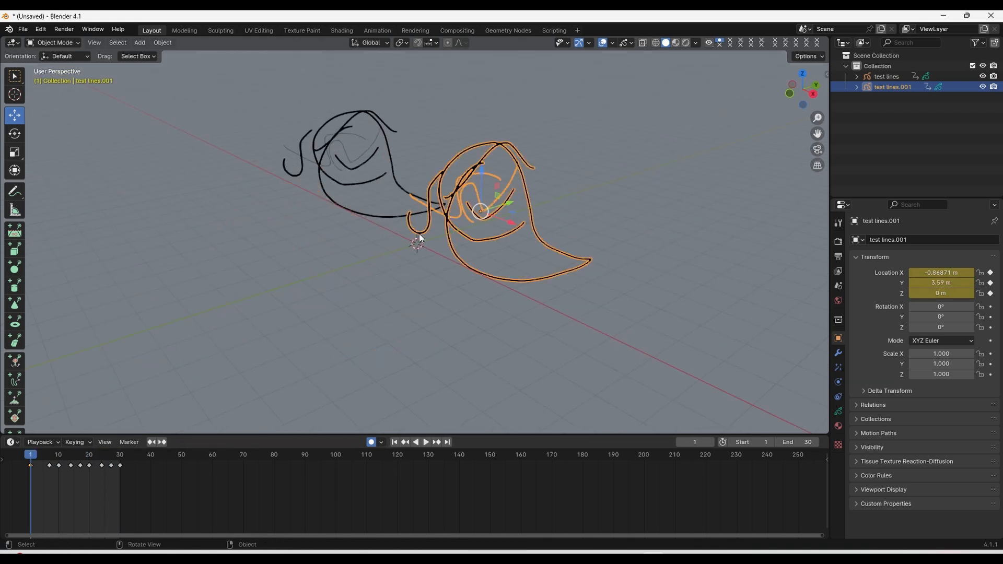
key("x")
left_click(460, 190)
left_click(356, 153)
key("x")
left_click(356, 153)
Step: Add a blank Grease Pencil object at the world origin
middle_click_drag(452, 189, 392, 208)
key("shift+a")
mouse_move(385, 202)
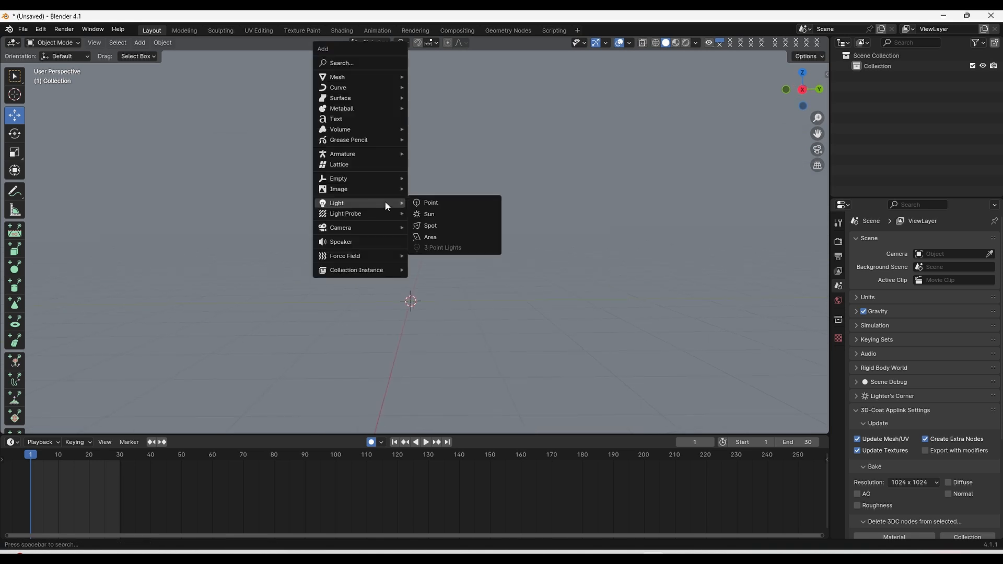
mouse_move(383, 137)
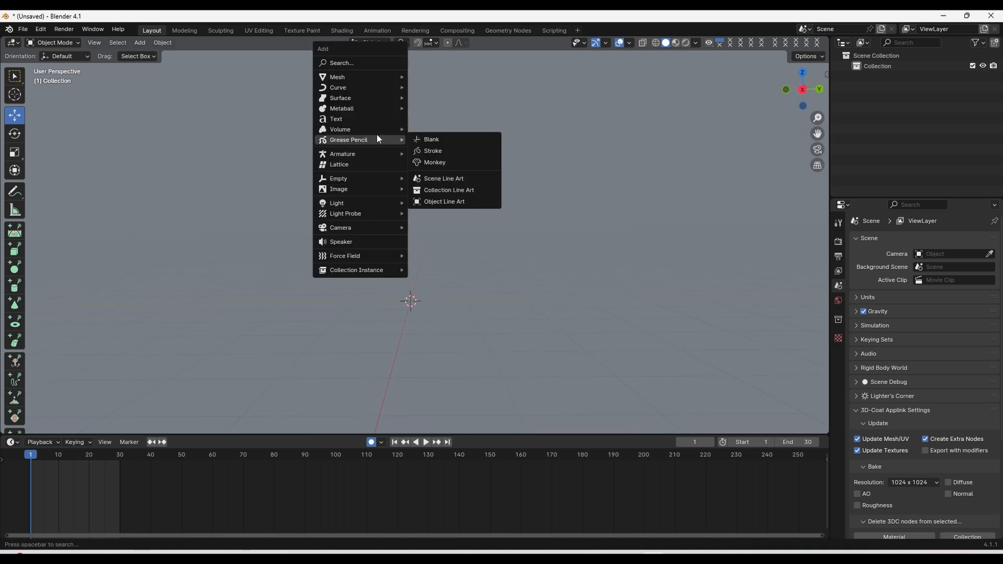
left_click(140, 43)
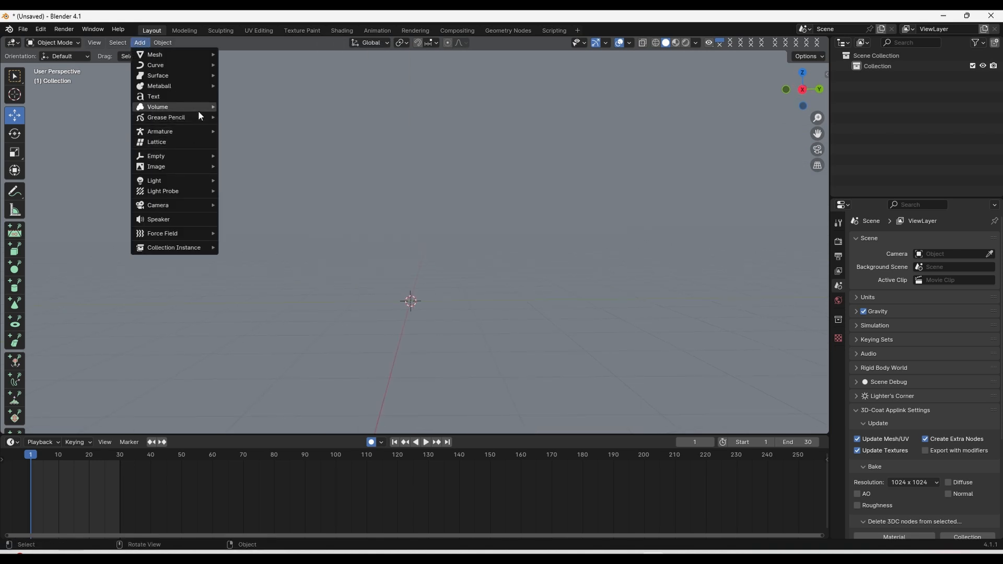
mouse_move(200, 116)
left_click(246, 116)
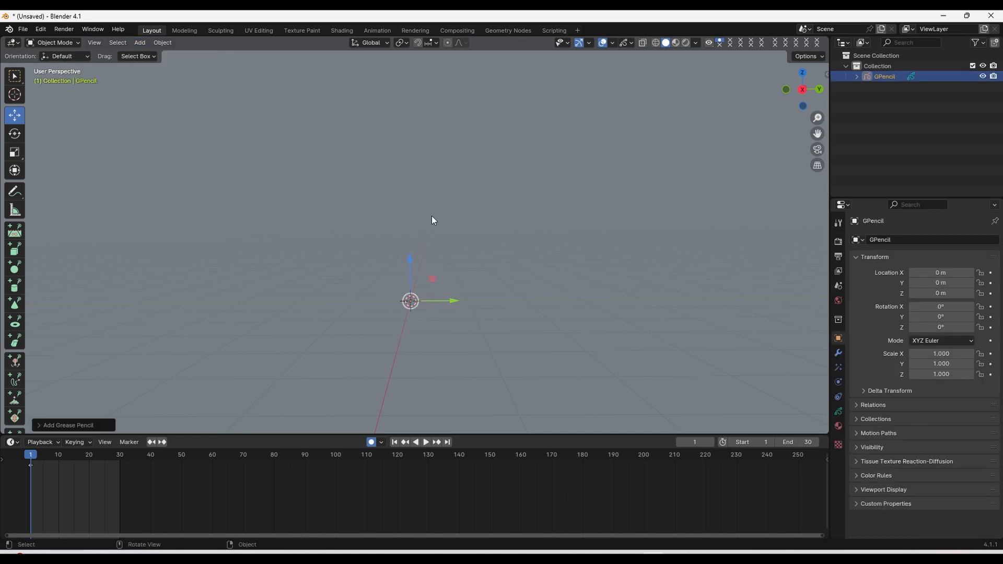
Step: Rename the new Grease Pencil object as house and switch it to Draw Mode
left_click(908, 109)
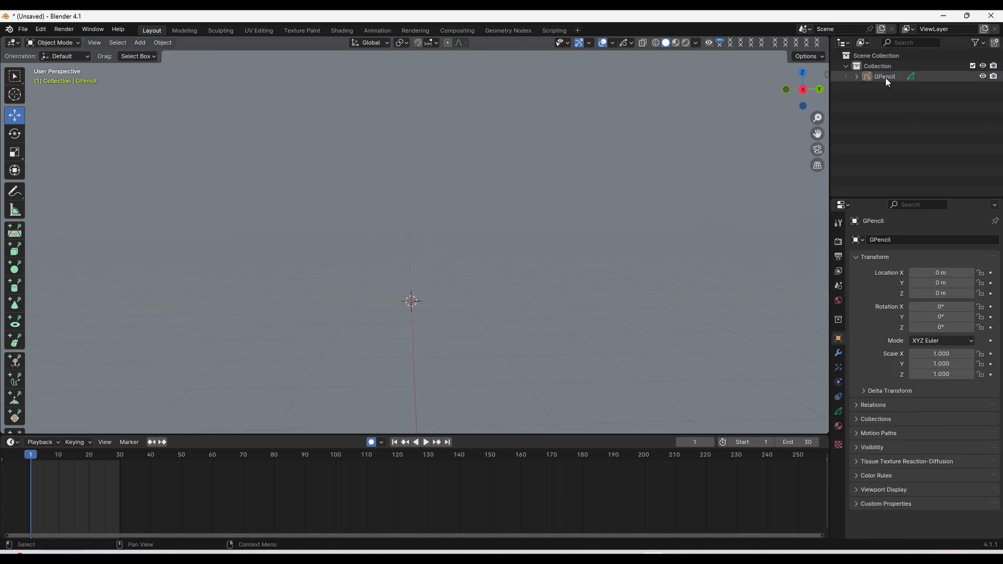
double_click(886, 76)
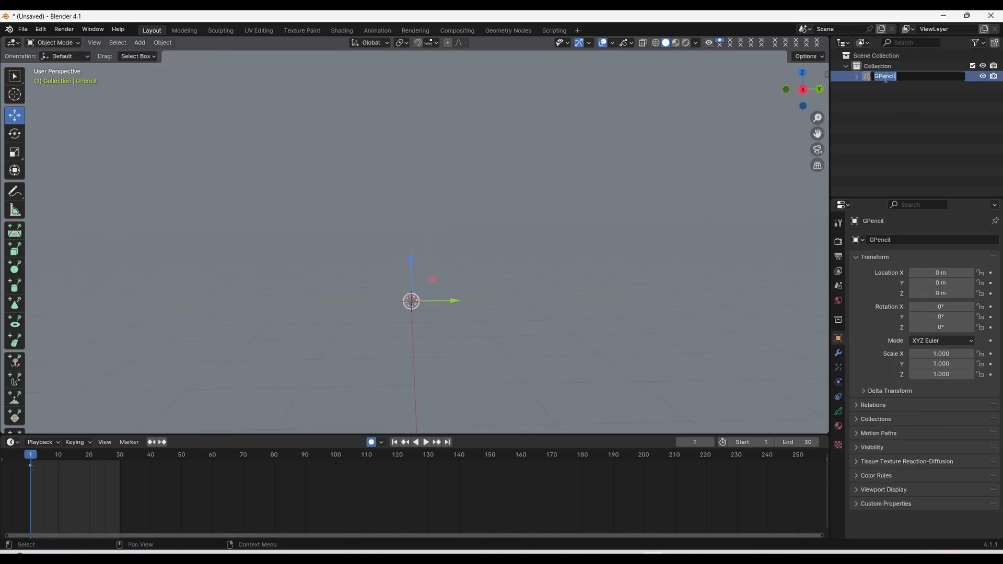
type("house")
key("Return")
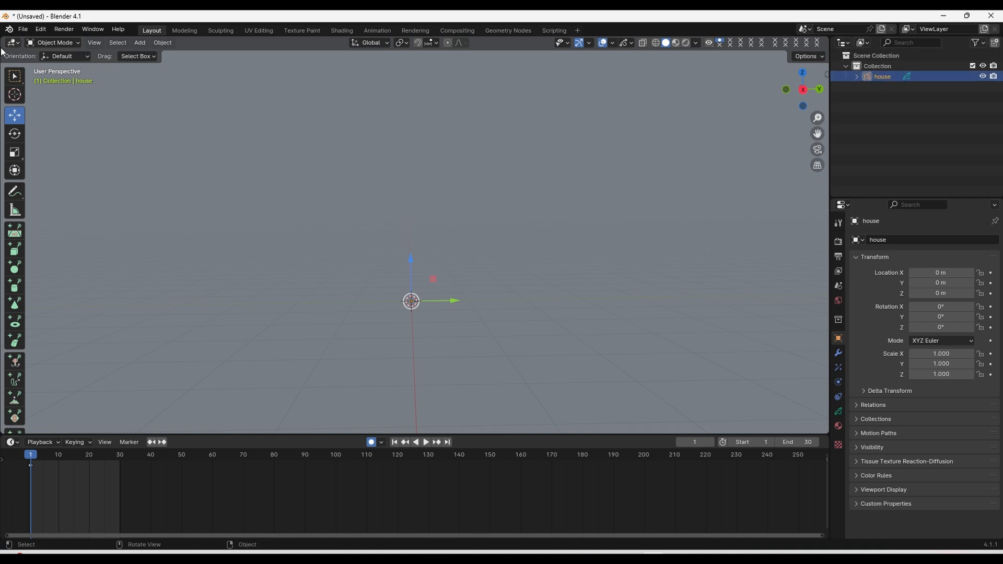
left_click(62, 44)
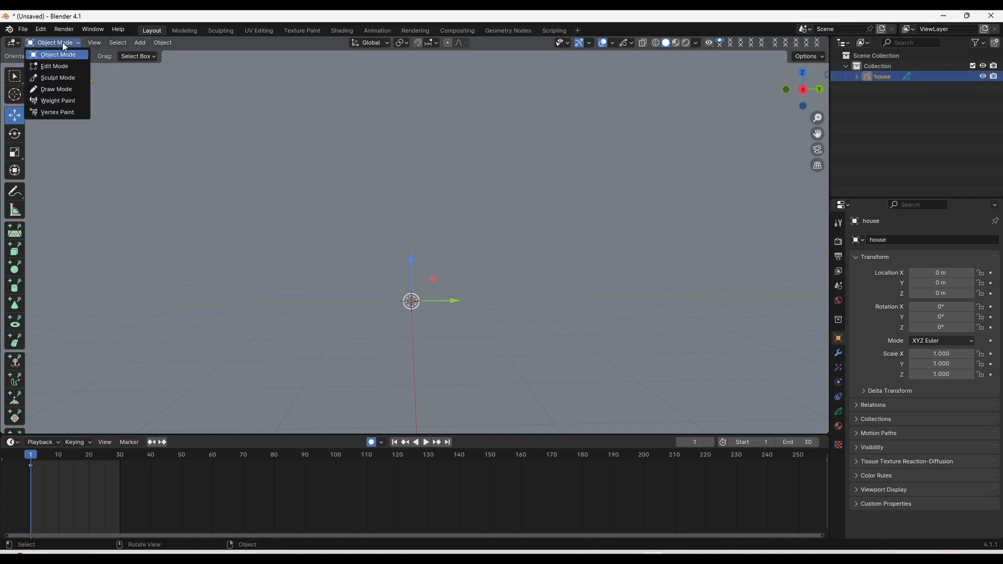
left_click(57, 90)
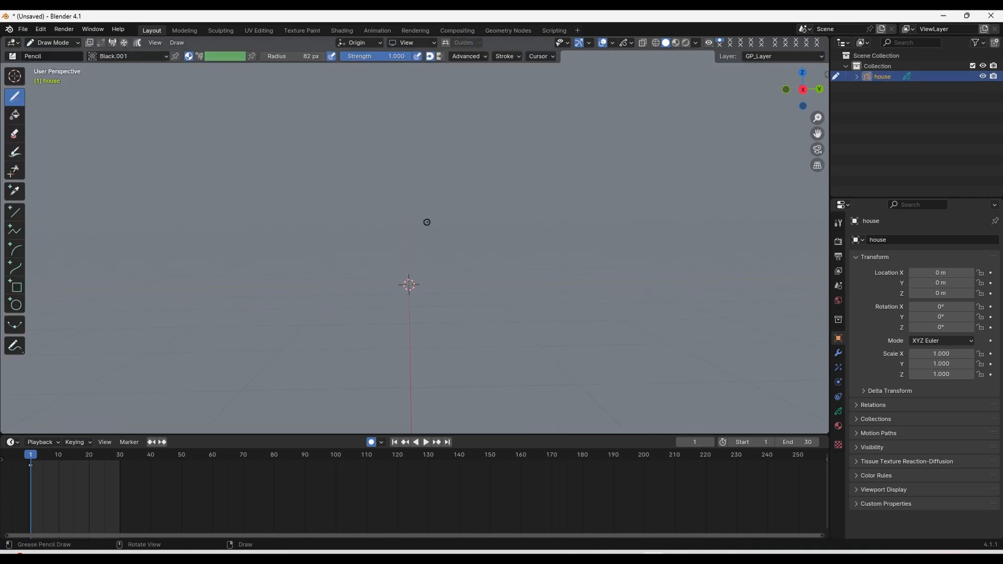
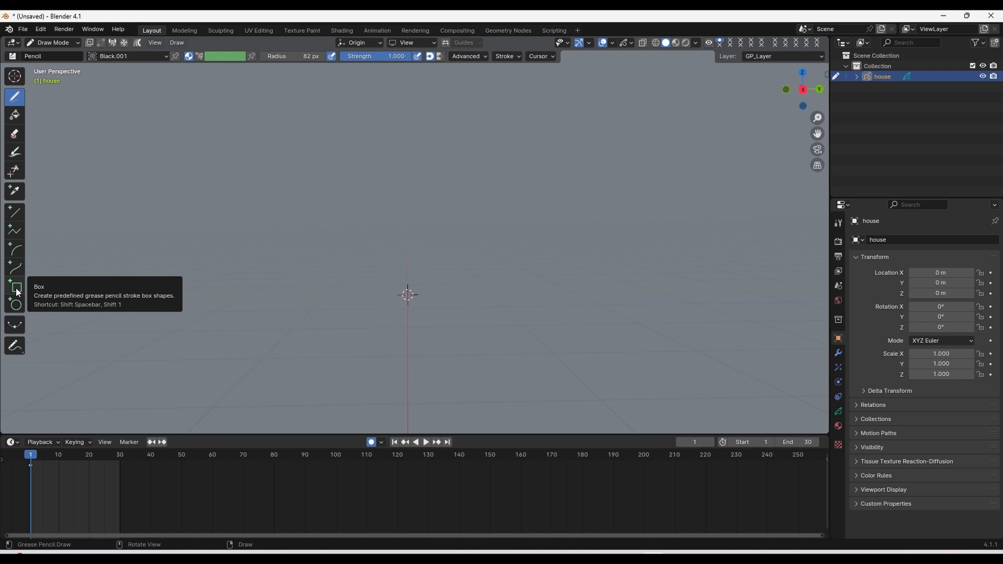
Step: Choose the Box tool and show the Grease Pencil canvas overlay with an opacity of 1.000
left_click(17, 292)
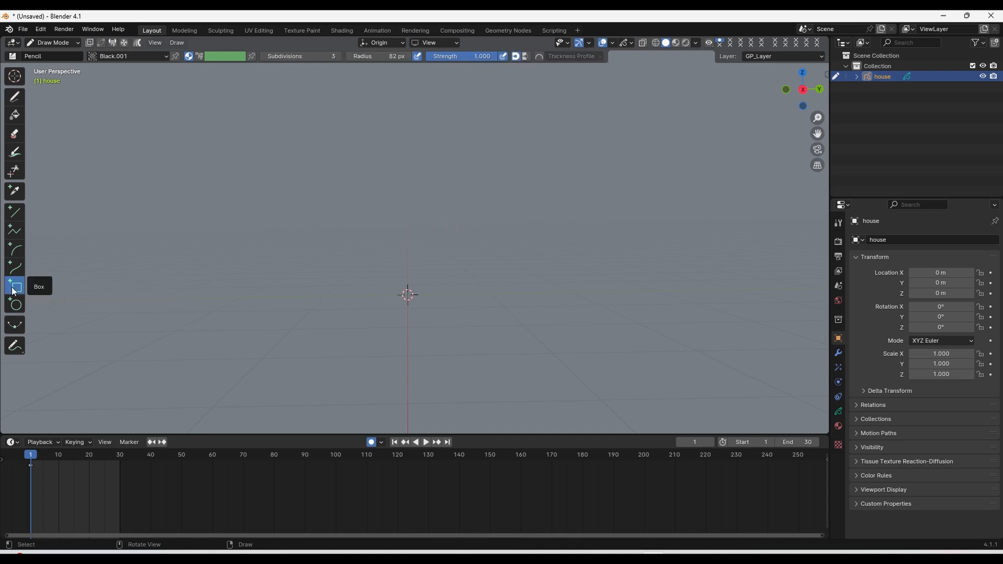
middle_click_drag(414, 289, 419, 265)
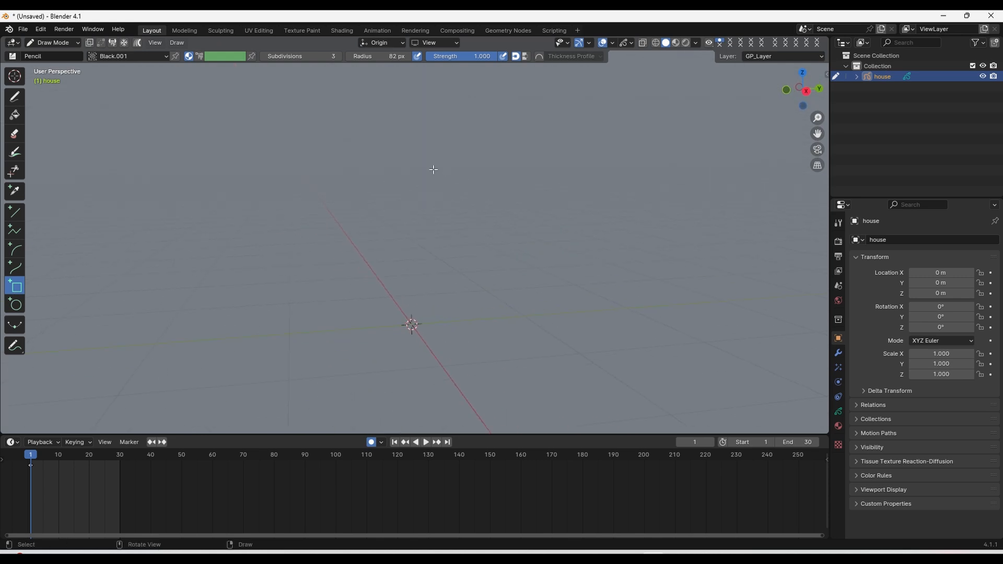
left_click(629, 43)
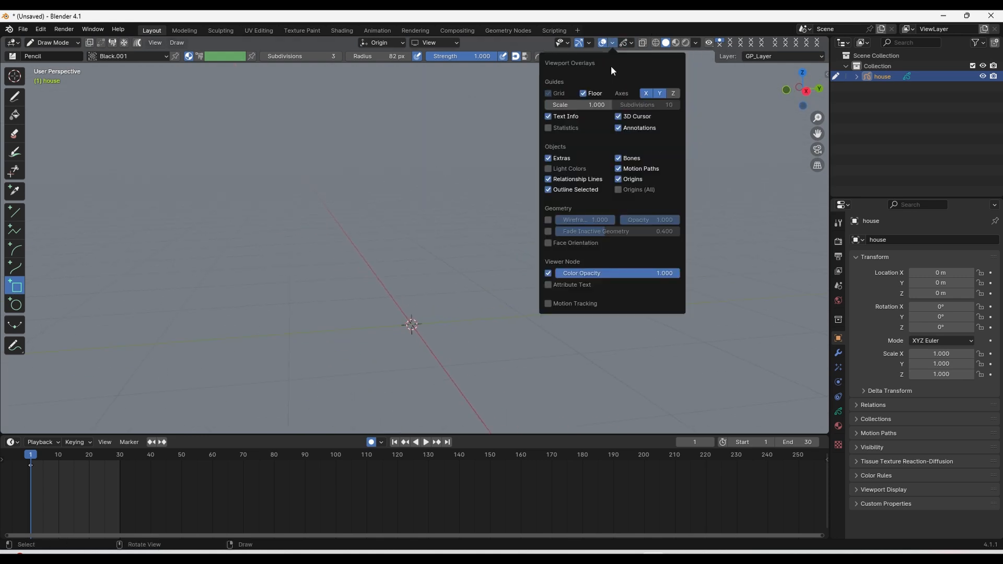
left_click(562, 89)
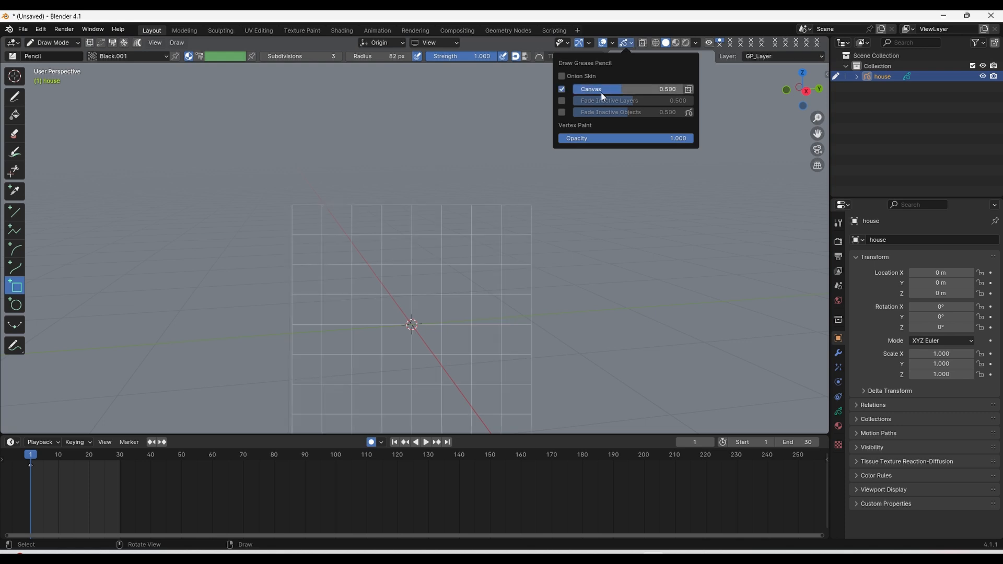
left_click_drag(604, 90, 685, 90)
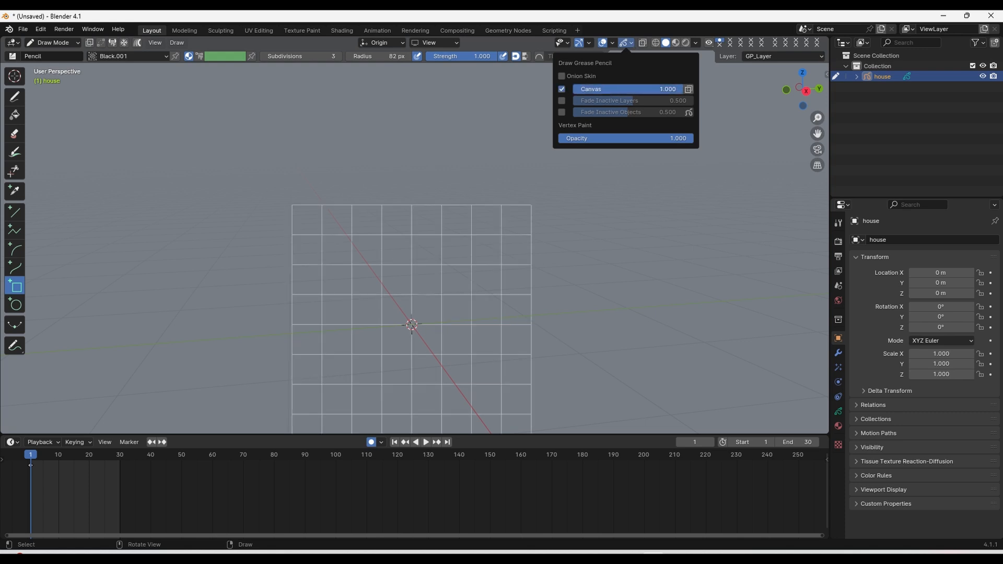
mouse_move(492, 124)
middle_mouse_down()
mouse_move(445, 112)
mouse_move(559, 135)
mouse_move(520, 178)
mouse_move(433, 155)
mouse_move(470, 105)
mouse_move(506, 127)
mouse_move(483, 226)
mouse_move(365, 206)
mouse_move(358, 186)
mouse_move(504, 201)
mouse_move(560, 225)
middle_mouse_up()
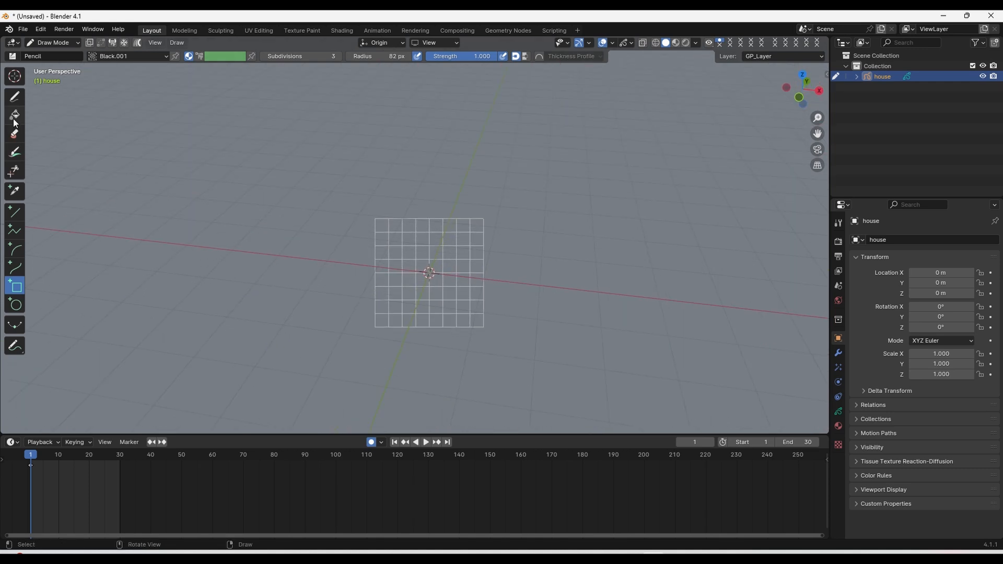
Step: Try a freehand pencil stroke on the view-aligned drawing plane, look at it from another angle and undo it
left_click(16, 100)
mouse_move(376, 202)
middle_mouse_down()
mouse_move(291, 215)
mouse_move(419, 272)
mouse_move(416, 320)
middle_mouse_up()
mouse_move(415, 320)
left_mouse_down()
mouse_move(410, 340)
mouse_move(265, 284)
left_mouse_up()
mouse_move(264, 284)
middle_mouse_down()
mouse_move(473, 282)
mouse_move(407, 275)
mouse_move(482, 265)
middle_mouse_up()
key("ctrl+z")
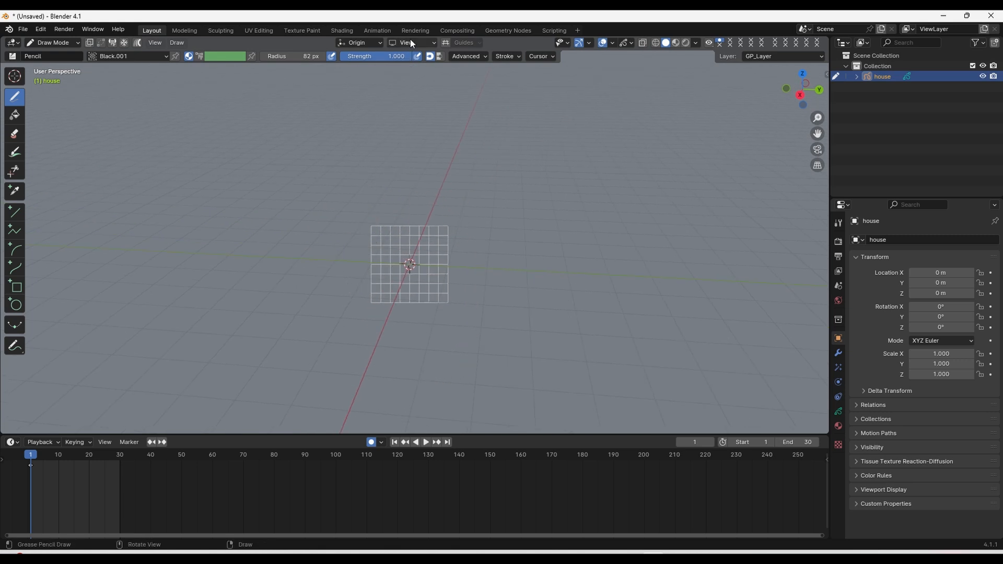
Step: Set the drawing plane to Front (X-Z) and look straight at the canvas in Back Orthographic view
left_click(410, 42)
left_click(410, 84)
mouse_move(410, 83)
middle_mouse_down()
mouse_move(451, 230)
mouse_move(542, 204)
mouse_move(562, 211)
mouse_move(477, 219)
middle_mouse_up()
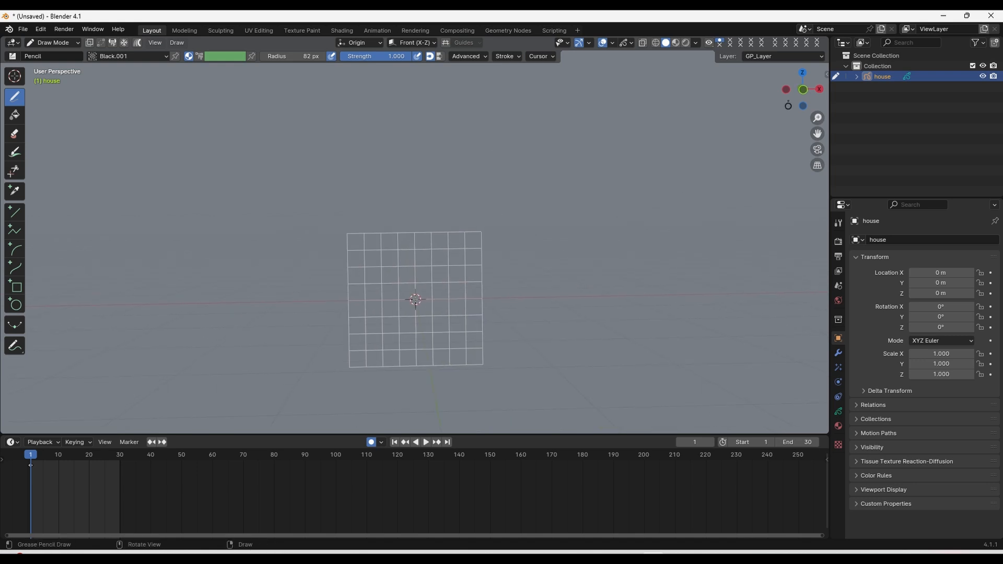
left_click_drag(799, 88, 500, 159)
left_click(805, 89)
Step: Choose the Box tool and rename the Grease Pencil layer as house
left_click(16, 286)
left_click(839, 413)
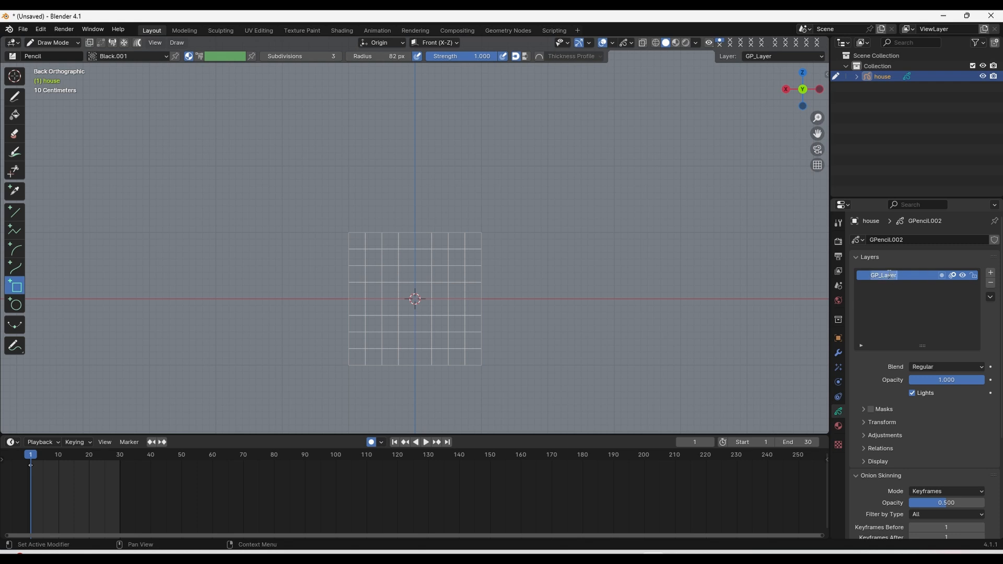
type("house")
Step: Enable Fill on the Black.001 material and give it a fully opaque light mint green base colour
left_click(839, 427)
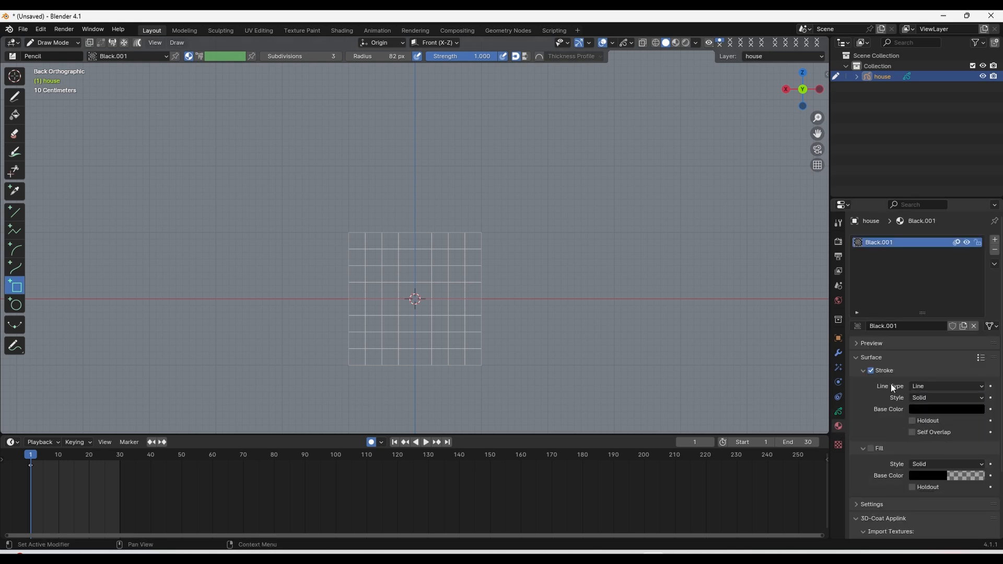
scroll(891, 371, "down", 3)
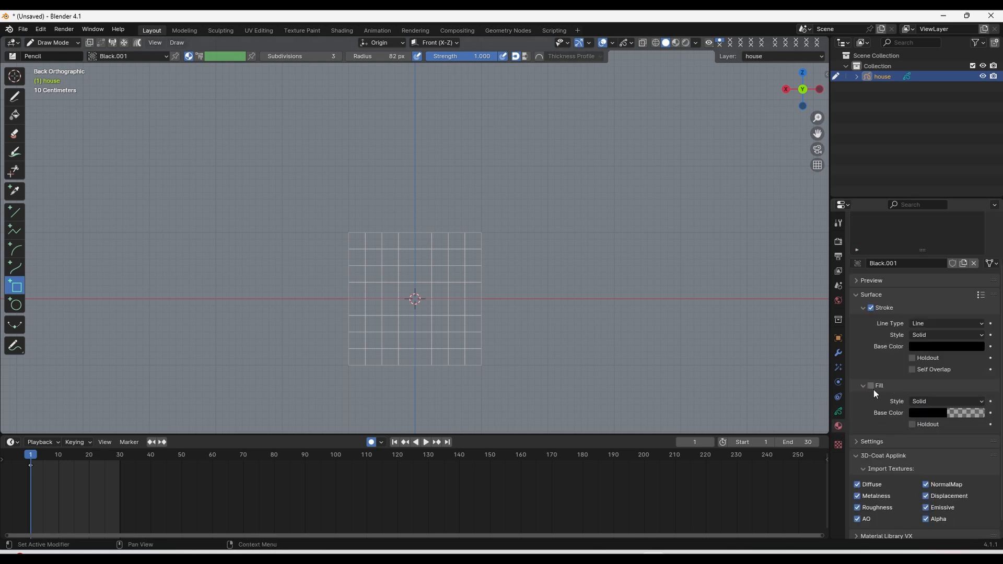
left_click(934, 348)
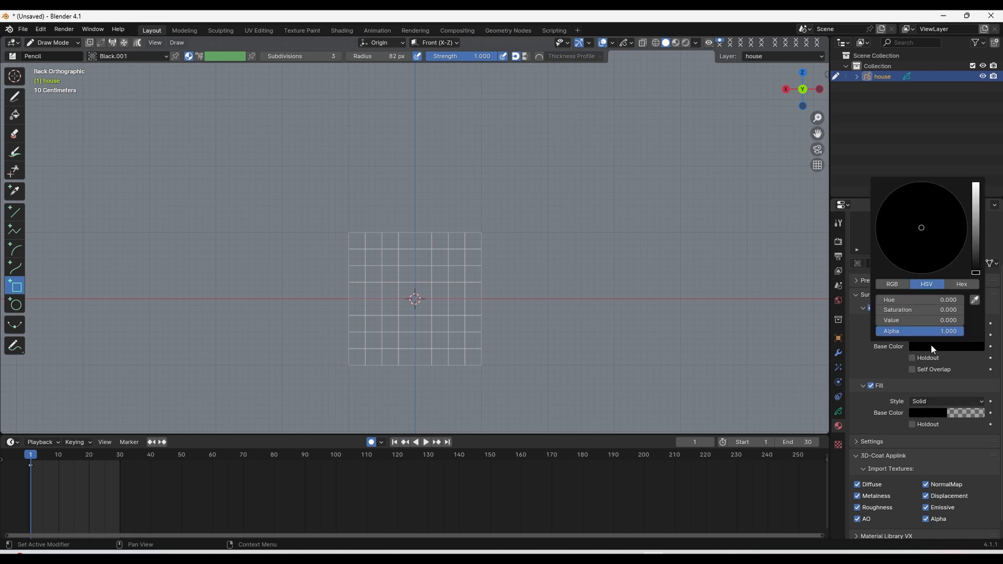
left_click(931, 414)
left_click_drag(978, 303, 975, 256)
mouse_move(922, 277)
left_mouse_down()
mouse_move(911, 273)
mouse_move(917, 282)
left_mouse_up()
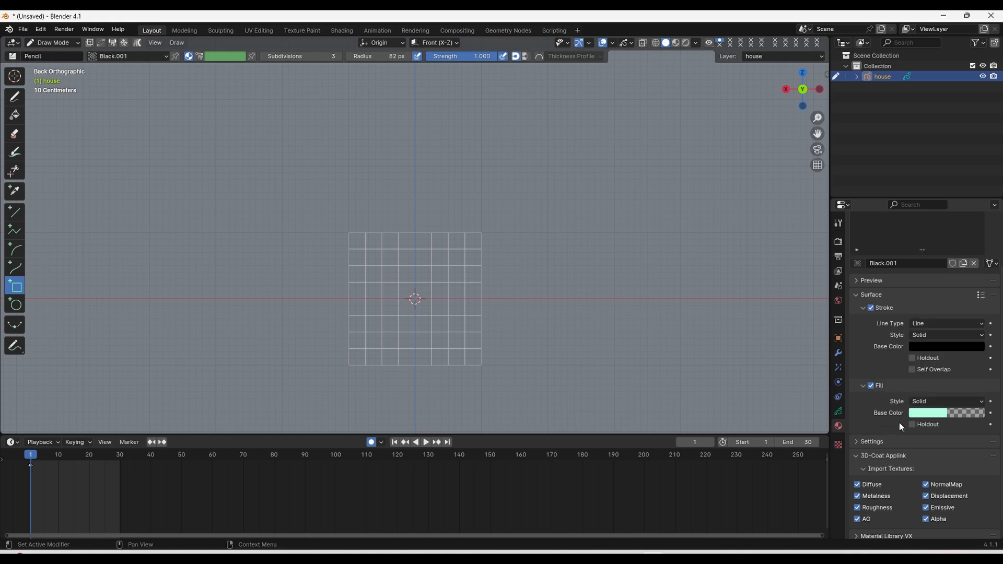
left_click(926, 413)
Step: Draw a filled test box standing on the red X axis and undo it
scroll(547, 284, "down", 1)
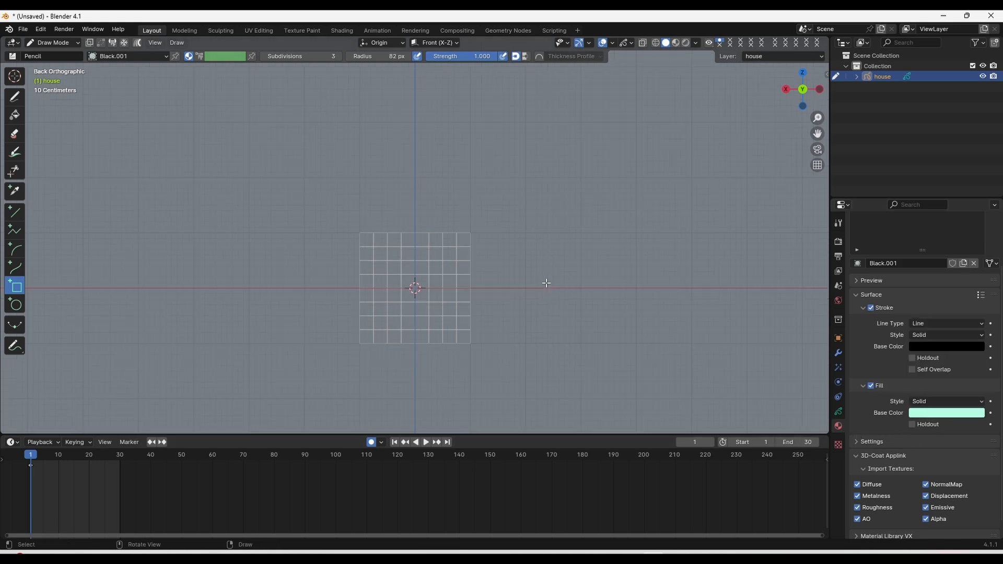
mouse_move(289, 287)
left_mouse_down()
mouse_move(575, 243)
mouse_move(564, 118)
left_mouse_up()
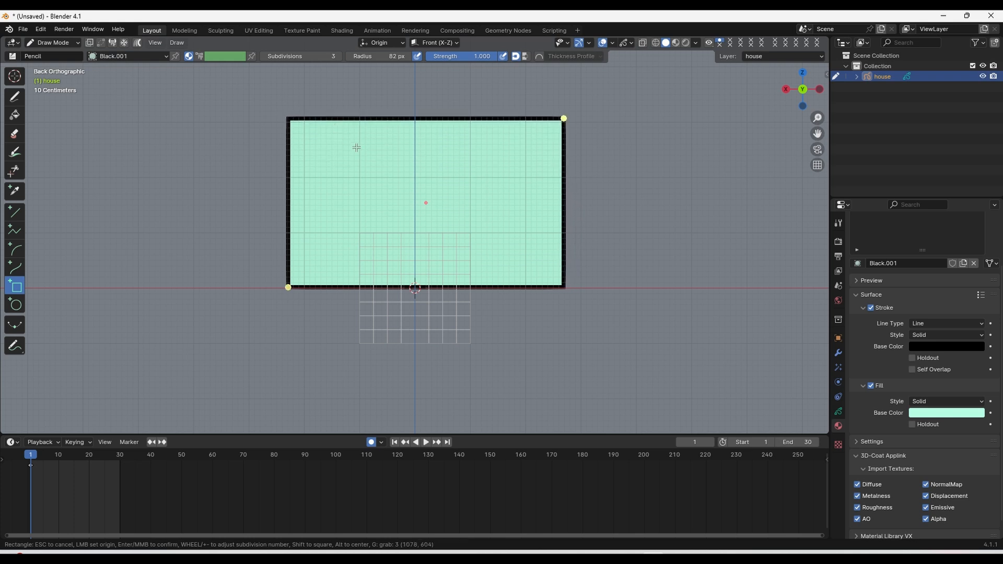
key("Return")
key("ctrl+z")
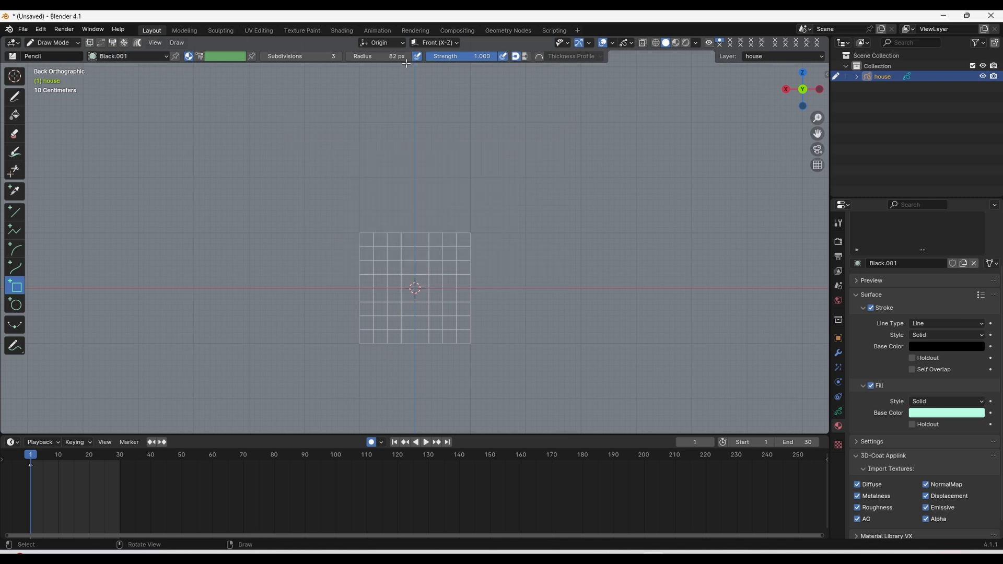
Step: Set the stroke radius of the Box tool to 30 px
left_click(386, 57)
type("3")
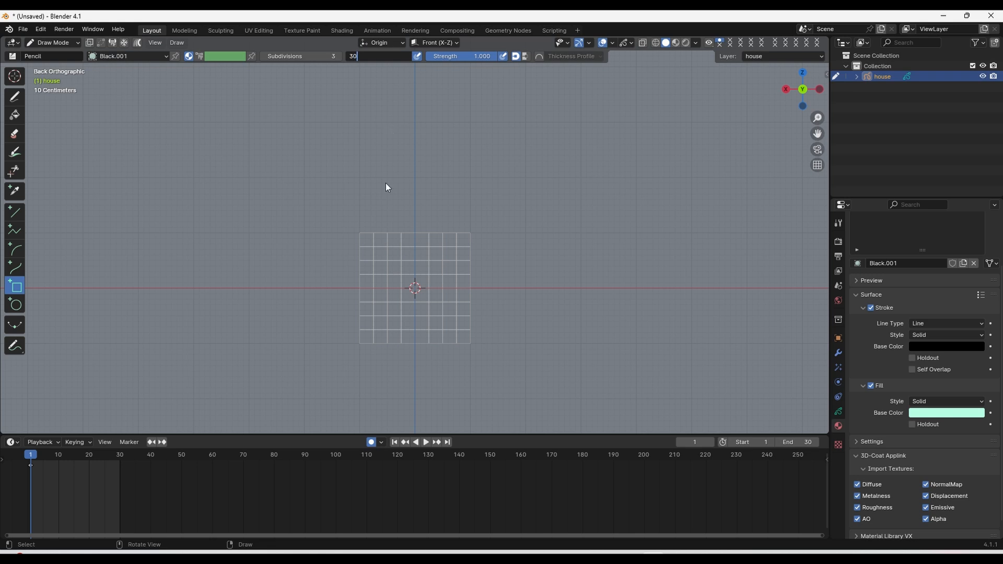
type("0")
key("Return")
Step: Draw a wide filled box standing on the red X axis and extend it until it is centred on the Z axis
left_click_drag(304, 288, 581, 122)
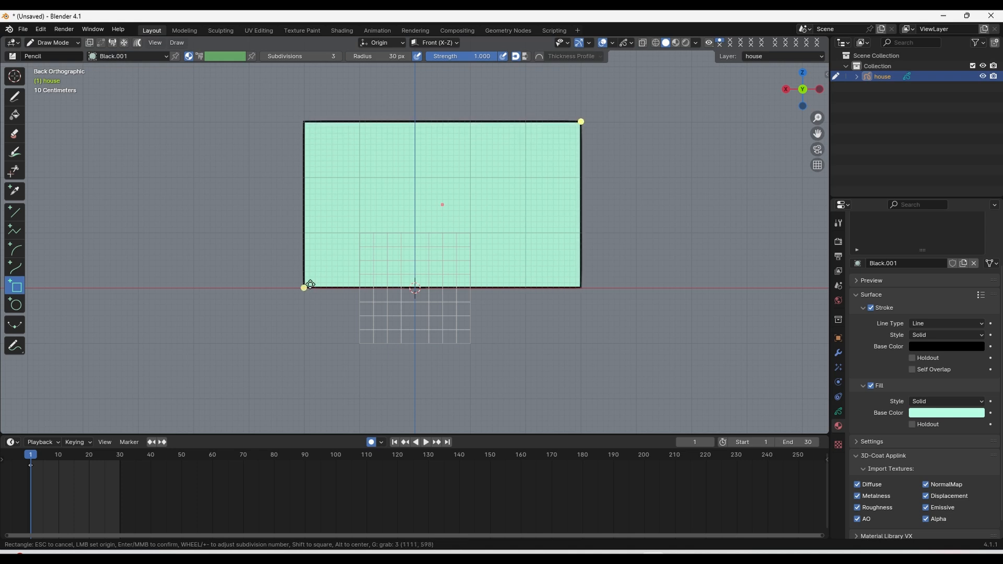
left_click_drag(305, 290, 248, 287)
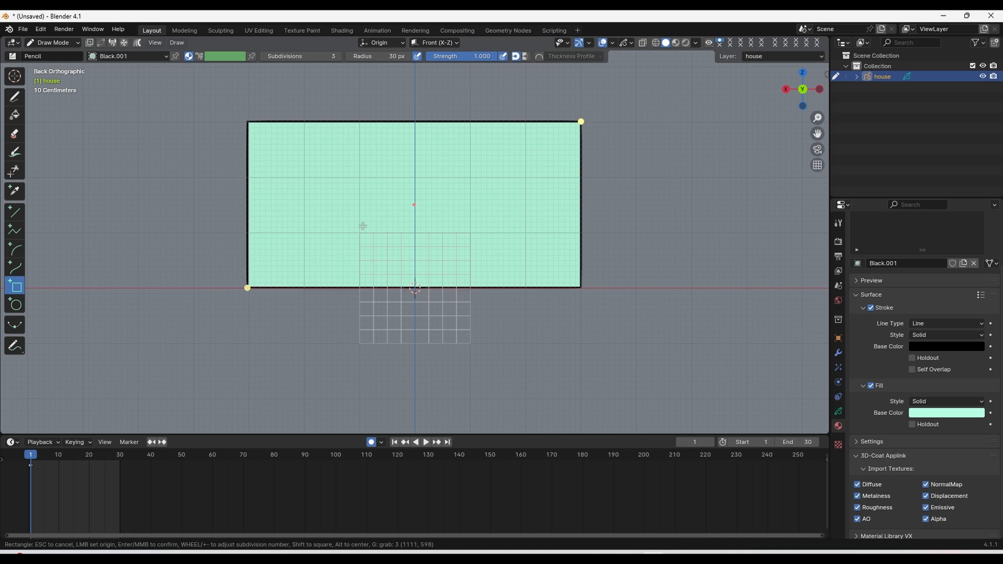
mouse_move(363, 225)
middle_mouse_down()
mouse_move(349, 244)
mouse_move(450, 251)
mouse_move(340, 230)
mouse_move(381, 239)
mouse_move(429, 222)
middle_mouse_up()
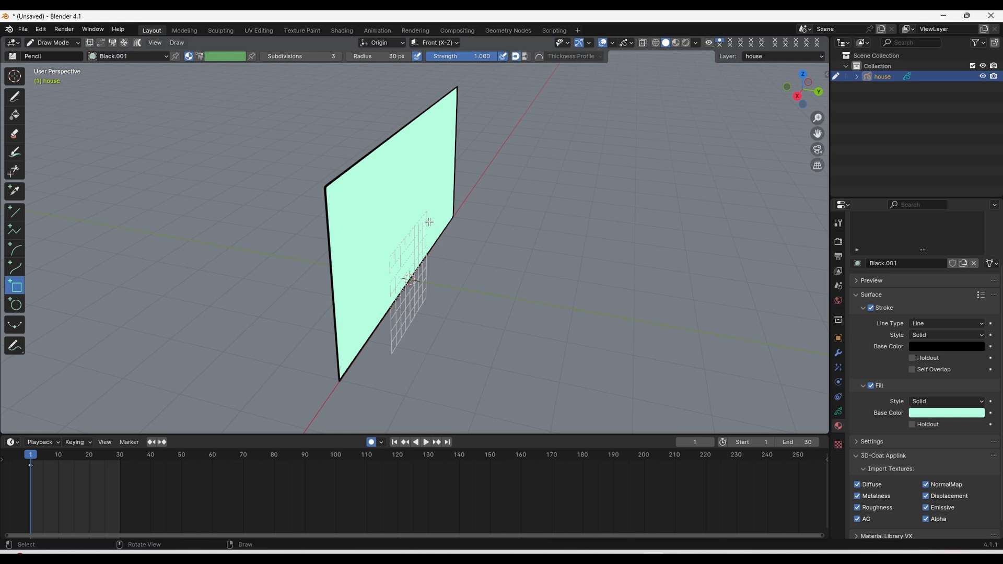
middle_click_drag(455, 301, 390, 166)
middle_click_drag(335, 209, 304, 185)
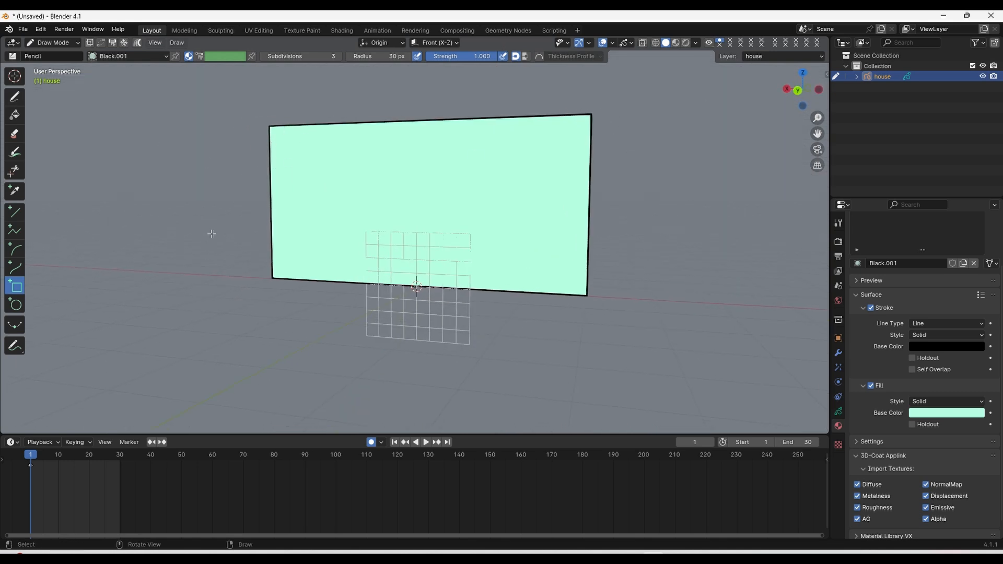
middle_click_drag(337, 215, 253, 195)
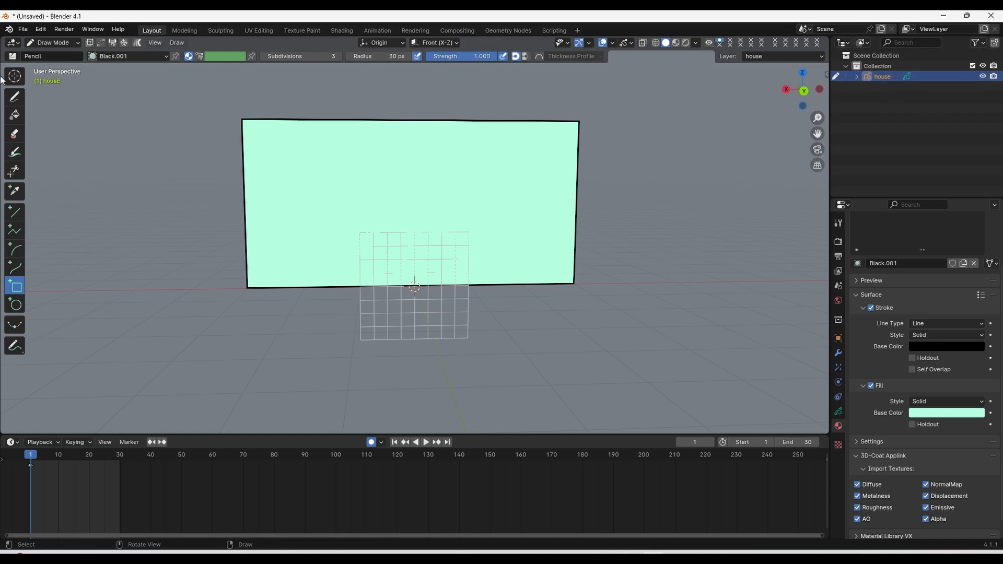
Step: Switch to Edit Mode, choose the Move tool and select all points of the wall stroke
left_click(59, 44)
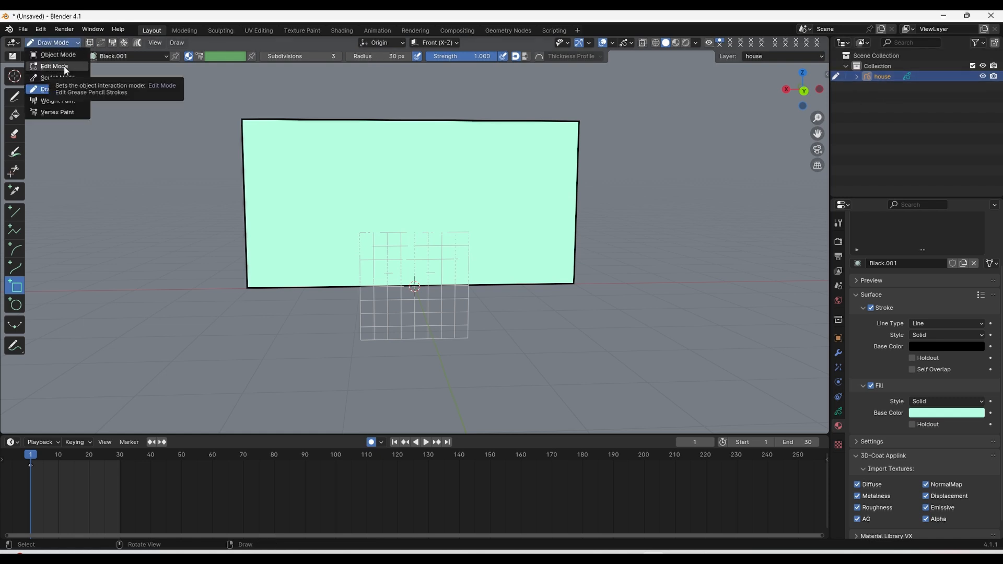
left_click(65, 67)
left_click(16, 121)
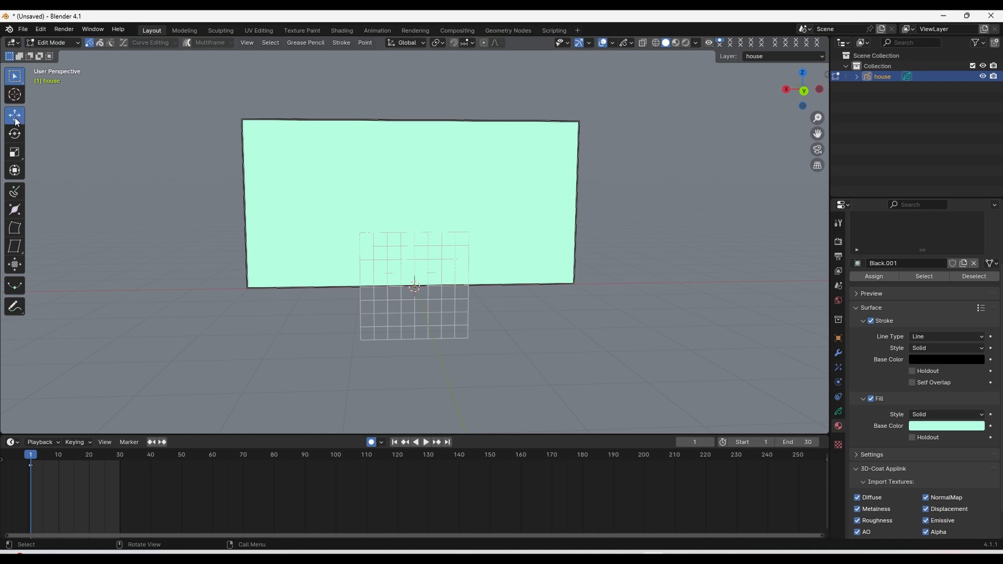
scroll(152, 141, "down", 3)
middle_click_drag(463, 272, 475, 280)
mouse_move(570, 324)
left_mouse_down()
mouse_move(480, 261)
mouse_move(298, 160)
left_mouse_up()
middle_click_drag(297, 160, 485, 200)
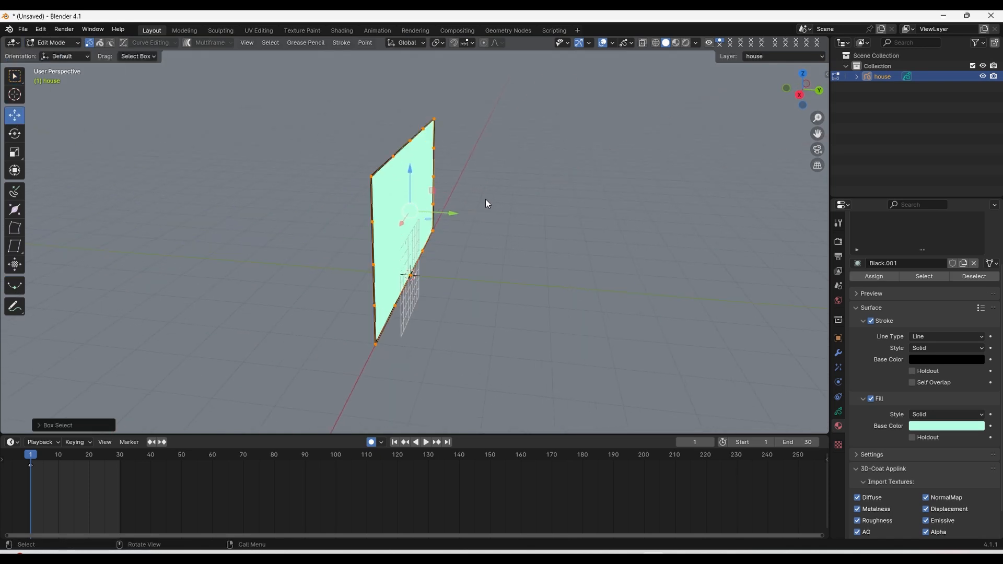
Step: Duplicate the wall along the Y axis and move the copy away to form the opposite, parallel wall
key("shift+d")
key("y")
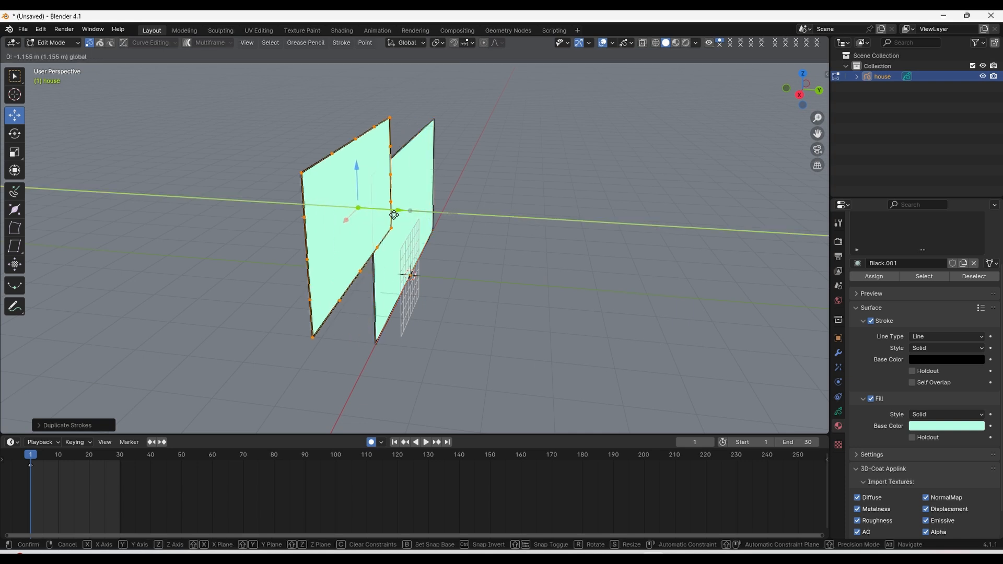
left_click_drag(345, 228, 346, 228)
middle_click_drag(368, 228, 405, 213)
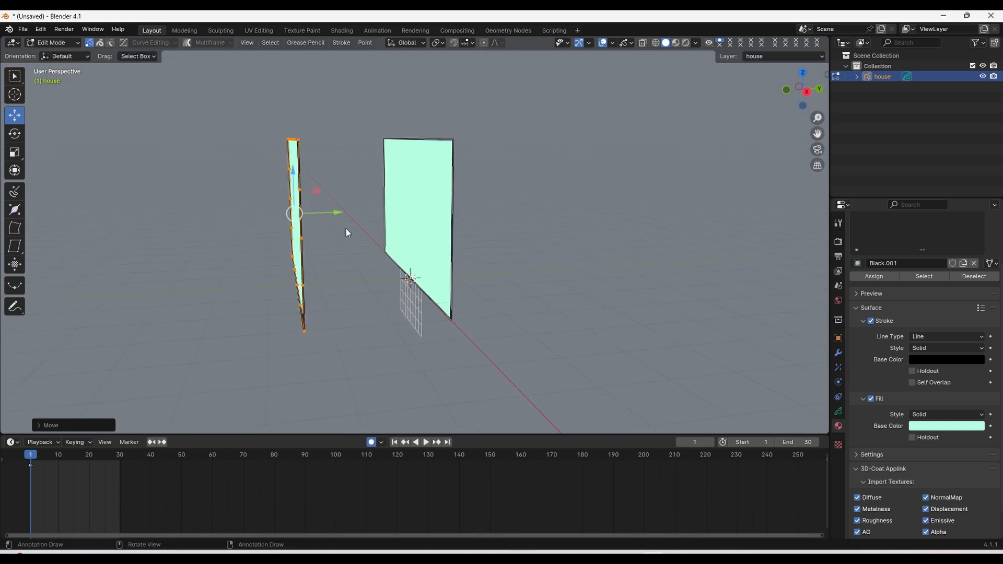
left_click_drag(336, 215, 253, 217)
mouse_move(254, 216)
middle_mouse_down()
mouse_move(351, 233)
mouse_move(194, 213)
mouse_move(249, 202)
middle_mouse_up()
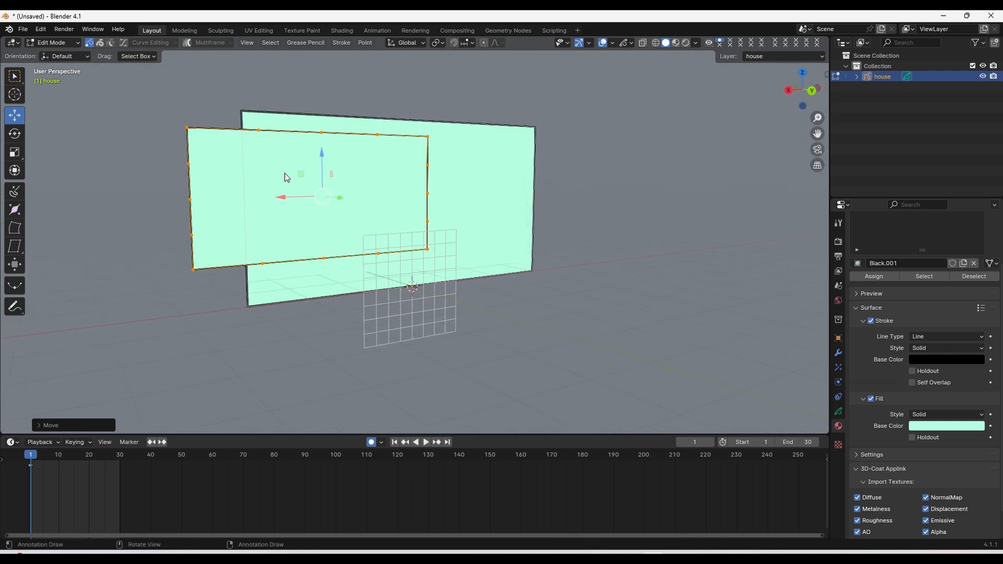
Step: Duplicate the second wall between the two walls, rotate the copy 90° about X and lower it as the floor
middle_click_drag(315, 146, 378, 262)
mouse_move(428, 353)
middle_mouse_down()
mouse_move(387, 246)
mouse_move(420, 340)
middle_mouse_up()
mouse_move(368, 288)
middle_mouse_down()
mouse_move(397, 269)
mouse_move(406, 298)
mouse_move(388, 316)
middle_mouse_up()
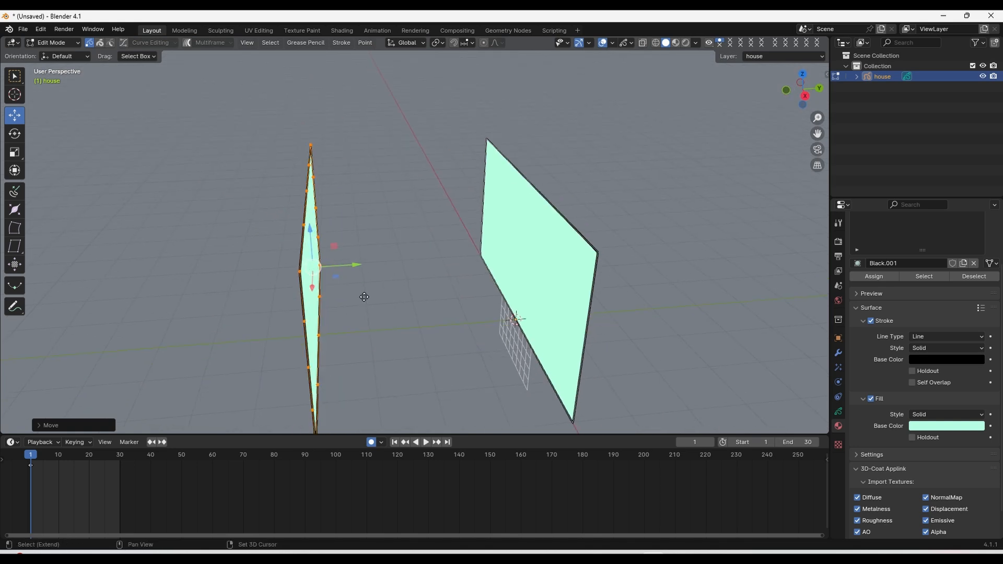
key("shift+d")
left_click(473, 259)
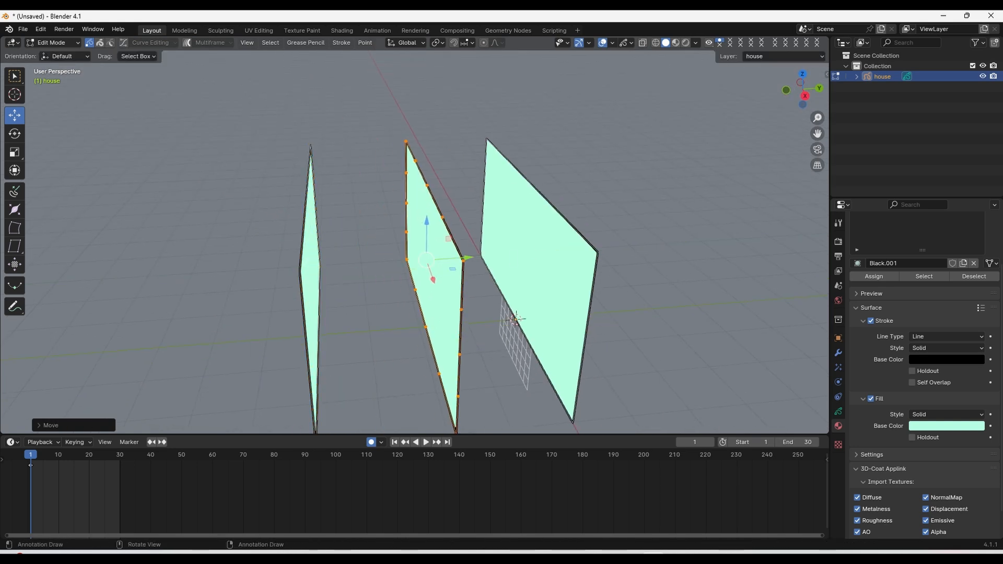
key("r")
key("z")
type("x")
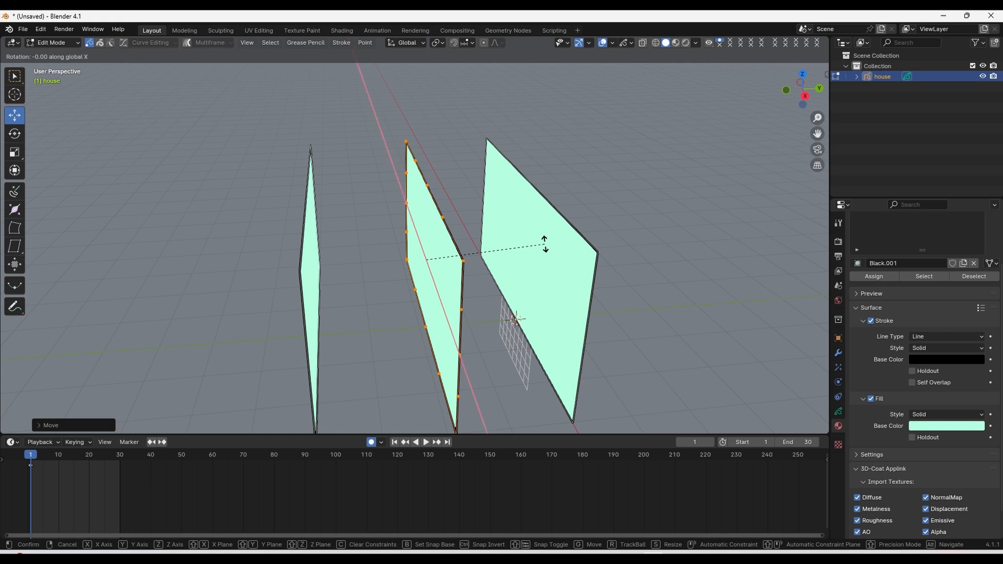
type("90")
key("Return")
left_click_drag(424, 225, 422, 279)
Step: Scale the floor along Y and shift it so that it spans the gap between the two walls
mouse_move(423, 280)
middle_mouse_down()
mouse_move(455, 250)
mouse_move(459, 231)
middle_mouse_up()
key("s")
key("x")
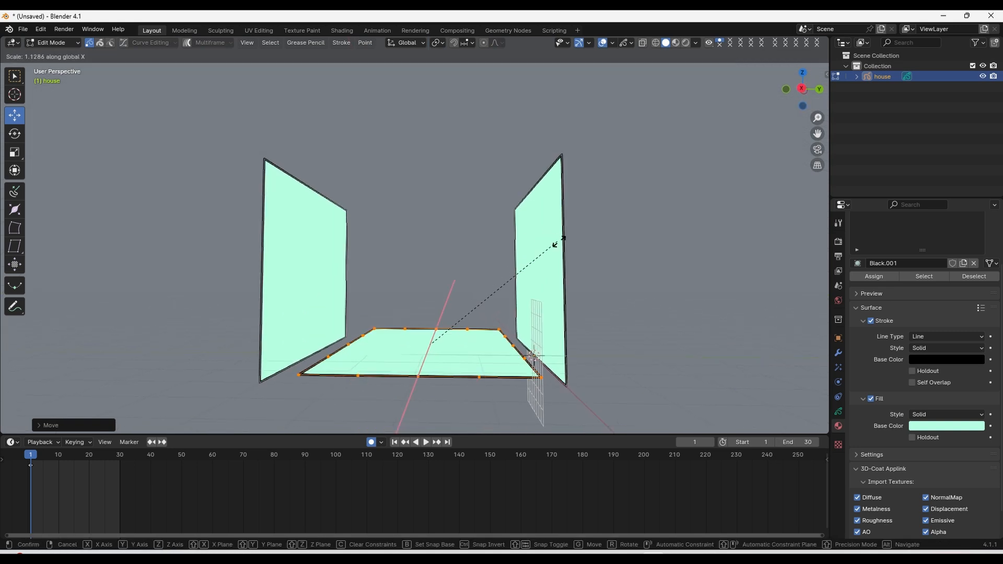
key("y")
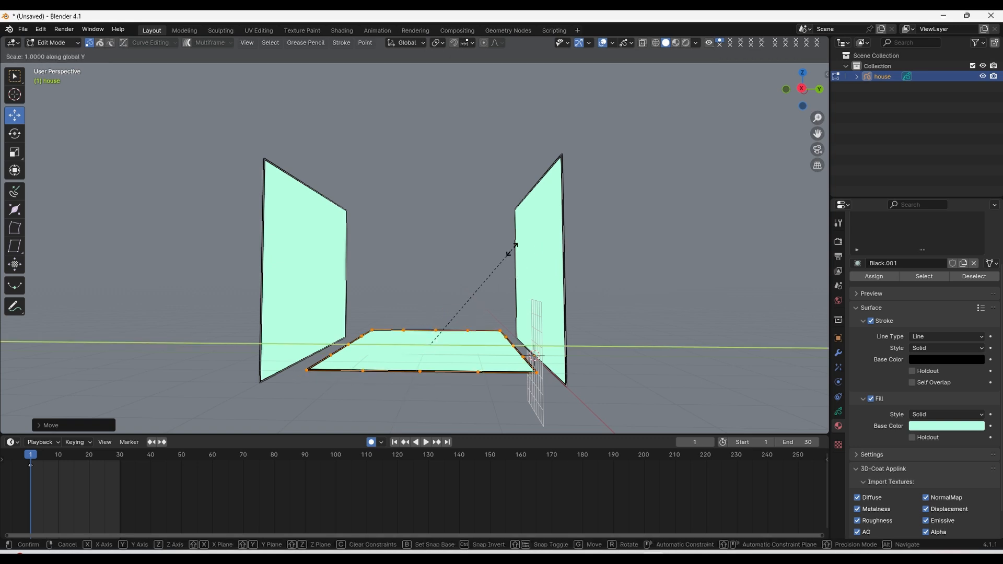
left_click(563, 254)
middle_click_drag(512, 293, 491, 284)
left_click_drag(472, 346, 466, 344)
middle_click_drag(510, 278, 505, 309)
key("s")
key("y")
left_click(514, 299)
Step: Align the floor with the walls using the Top view, fine-tune its Y scale and lower it to their bottom edges
left_click(801, 74)
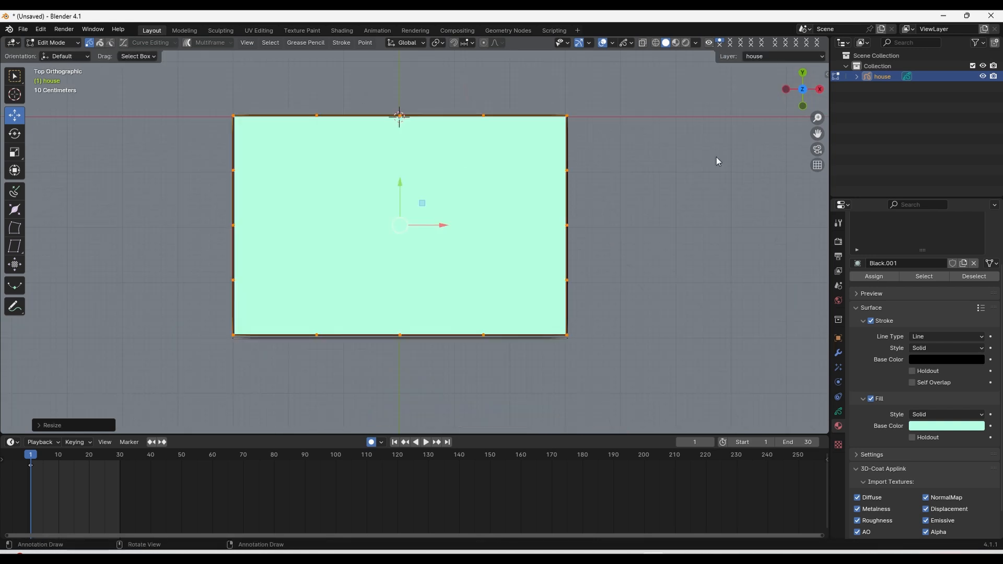
left_click_drag(449, 221, 443, 222)
left_click_drag(397, 181, 400, 184)
key("s")
key("y")
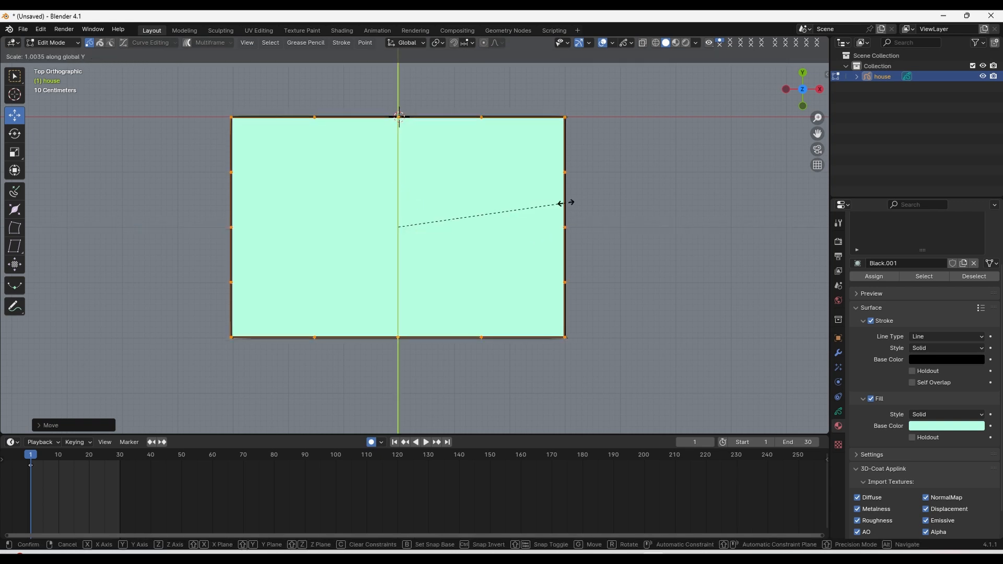
left_click(566, 203)
middle_click_drag(571, 237, 457, 134)
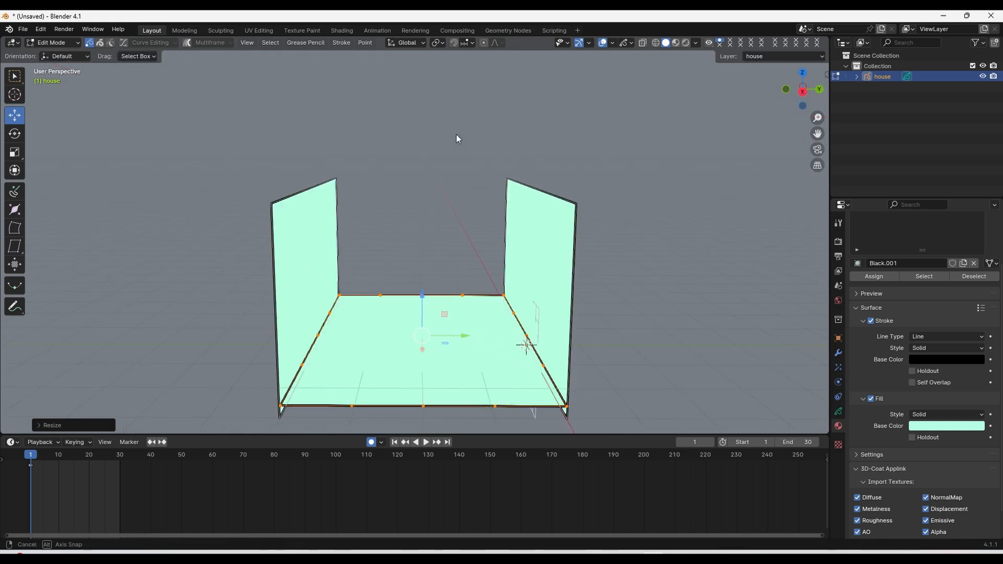
middle_click_drag(469, 300, 423, 327)
left_click_drag(426, 306, 427, 319)
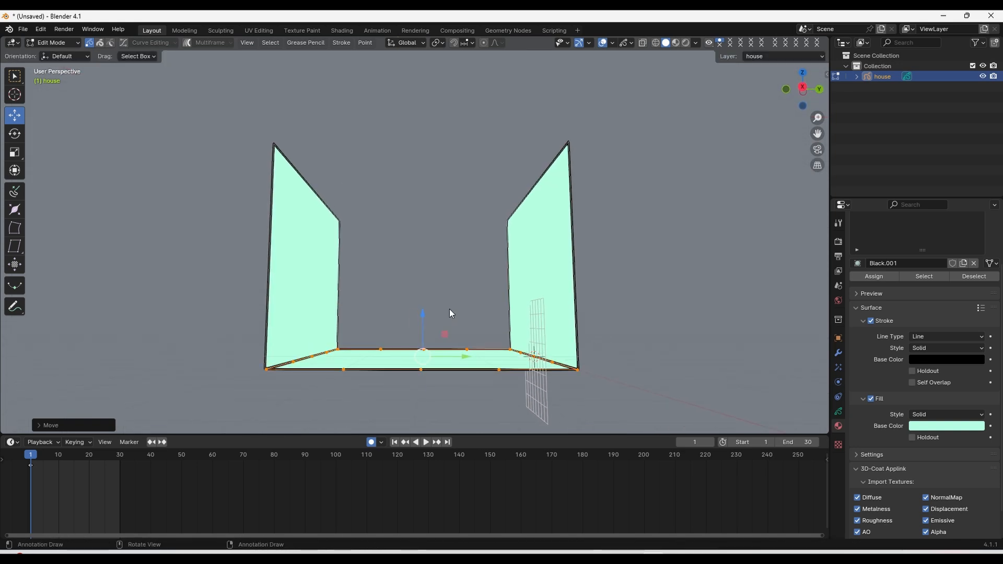
Step: Duplicate the floor upward along Z to the top edges of the walls as the ceiling
key("shift+d")
key("z")
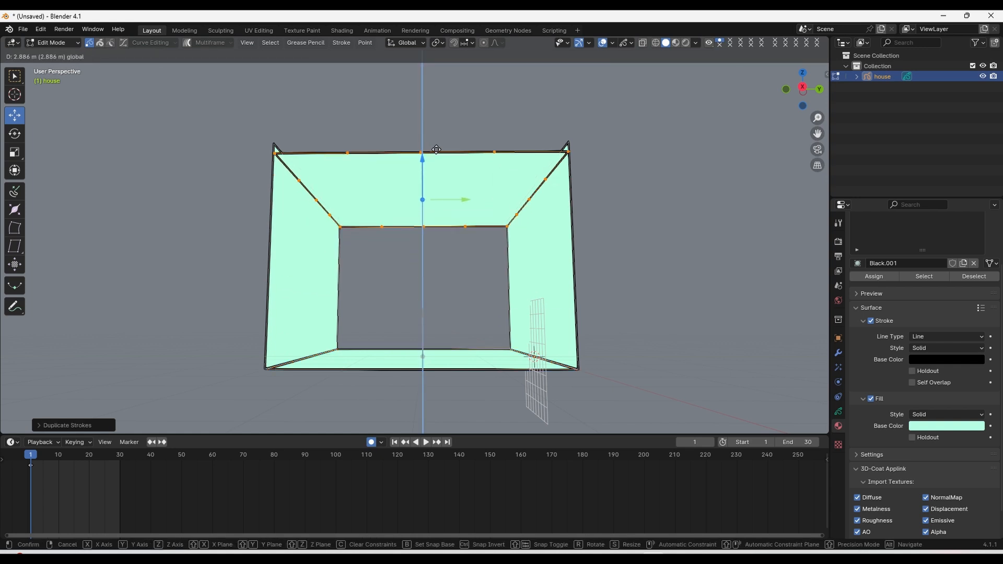
left_click(439, 145)
mouse_move(439, 145)
middle_mouse_down()
mouse_move(551, 260)
mouse_move(455, 231)
mouse_move(506, 256)
middle_mouse_up()
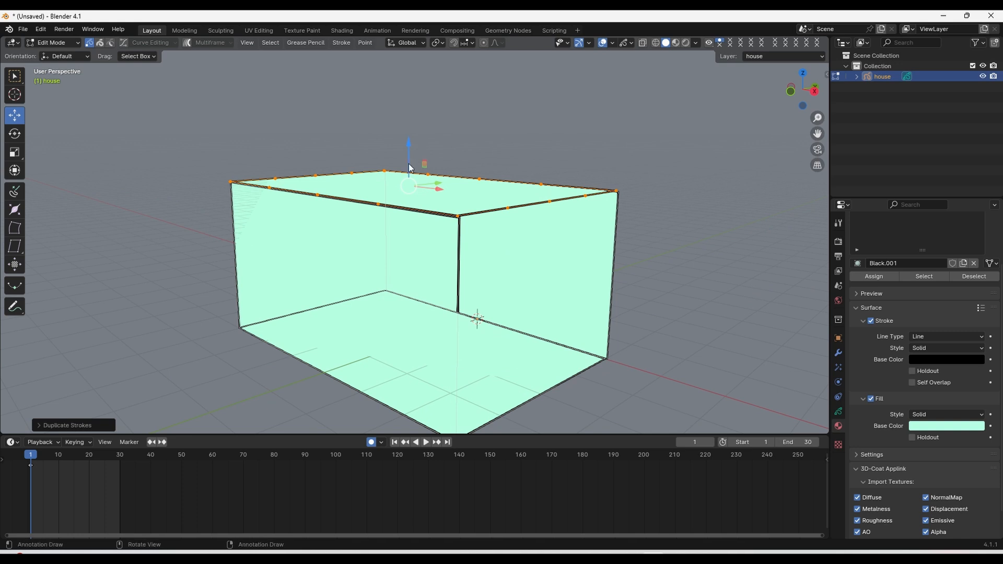
Step: Duplicate the ceiling downward, rotate the copy 90° about Y and move it along X to an open end
left_click_drag(410, 150, 458, 225)
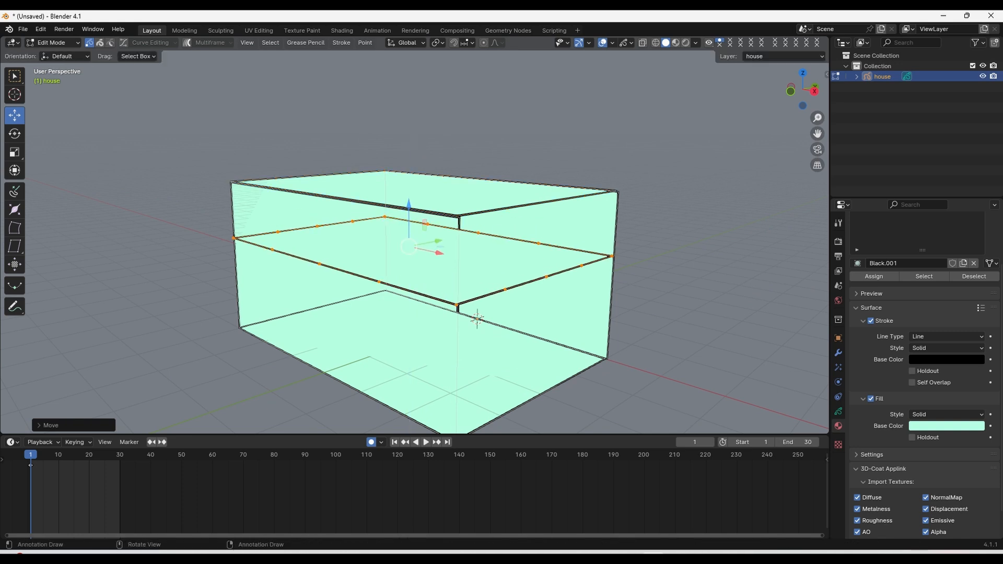
key("r")
key("x")
type("y")
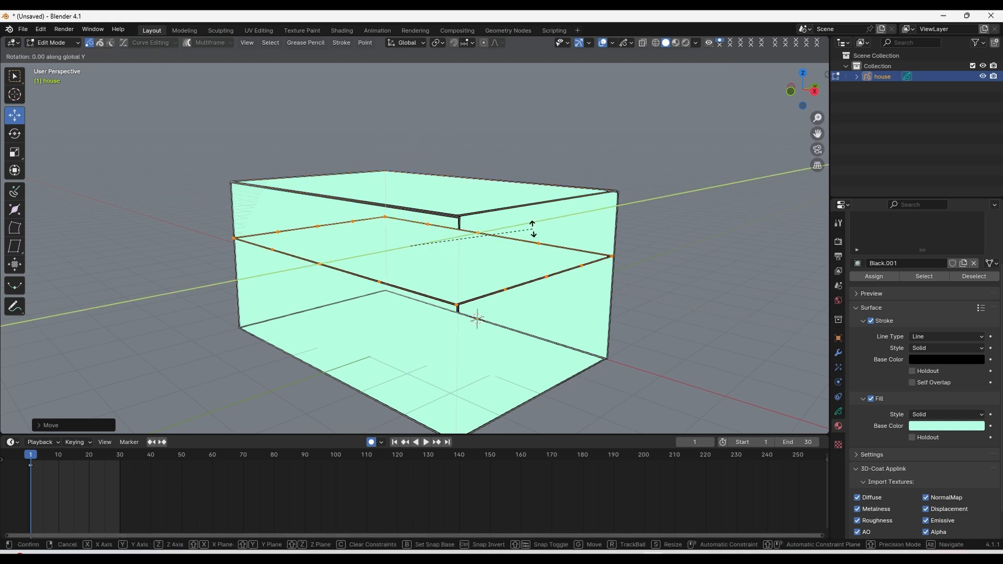
type("90")
key("Return")
mouse_move(441, 257)
left_mouse_down()
mouse_move(573, 302)
mouse_move(562, 324)
left_mouse_up()
Step: Scale the end wall along Z and lower it to match the height of the side walls
middle_click_drag(561, 320, 582, 310)
scroll(673, 305, "down", 1)
key("s")
key("z")
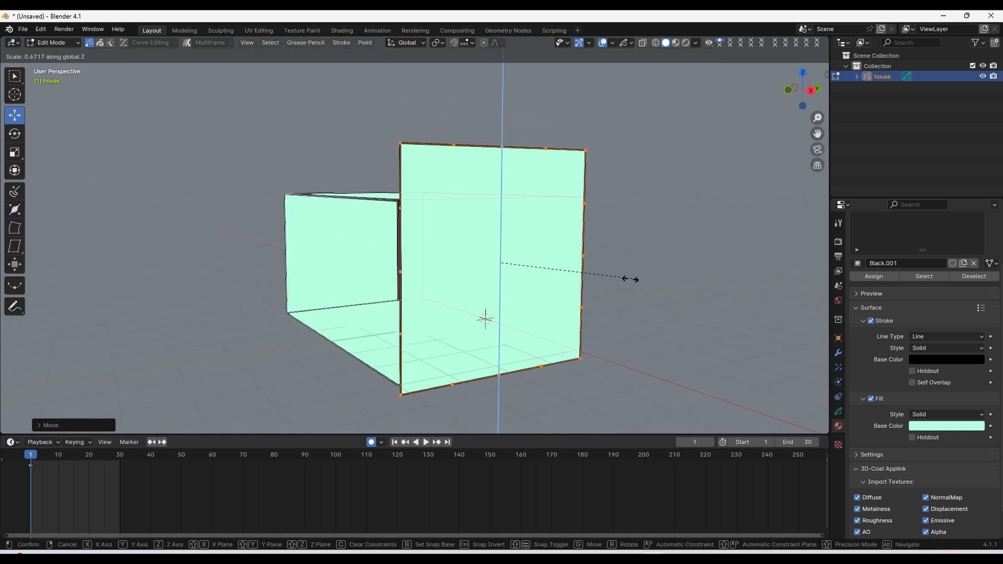
left_click(596, 280)
left_click_drag(503, 226, 505, 249)
key("s")
key("z")
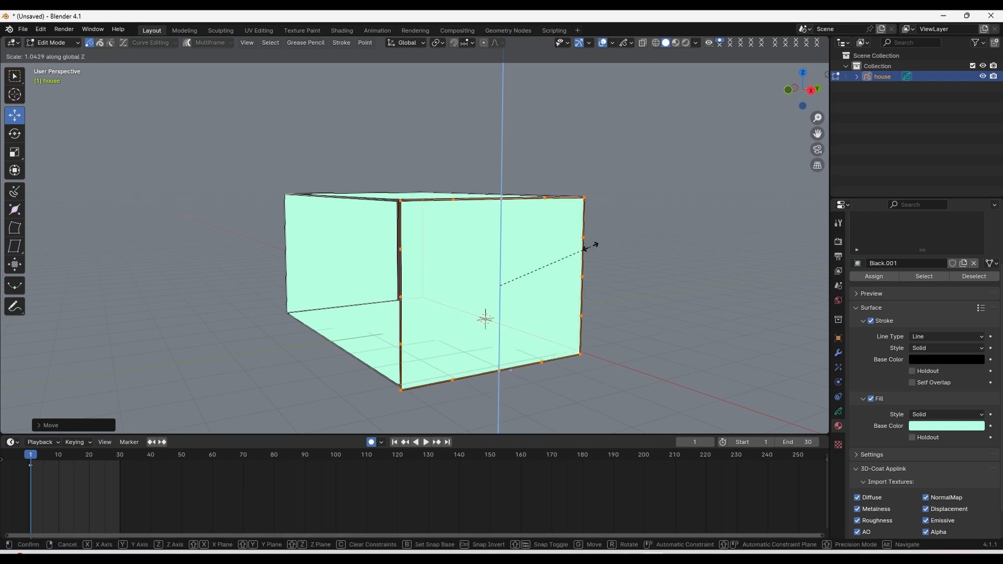
left_click(593, 244)
Step: Fine-tune the end wall's position along X and Z so that it closes the end of the box
middle_click_drag(542, 293, 580, 290)
left_click_drag(546, 235, 546, 233)
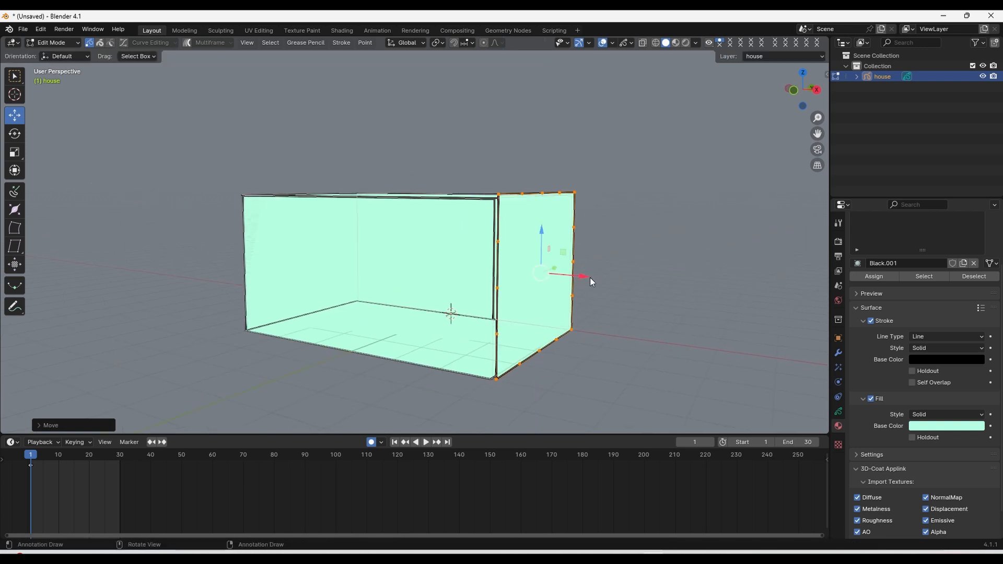
left_click_drag(583, 277, 577, 272)
middle_click_drag(577, 272, 607, 303)
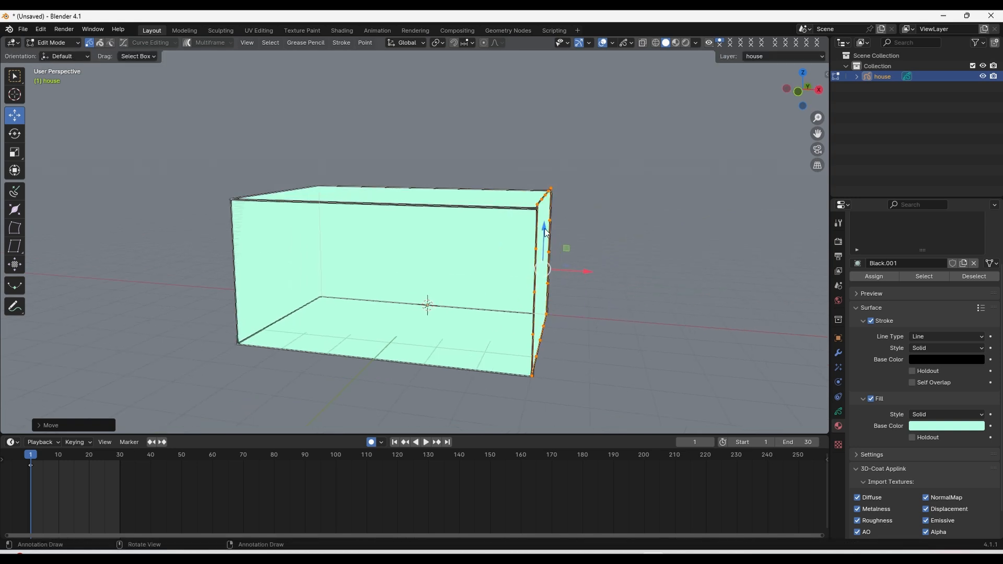
left_click_drag(544, 230, 544, 235)
key("s")
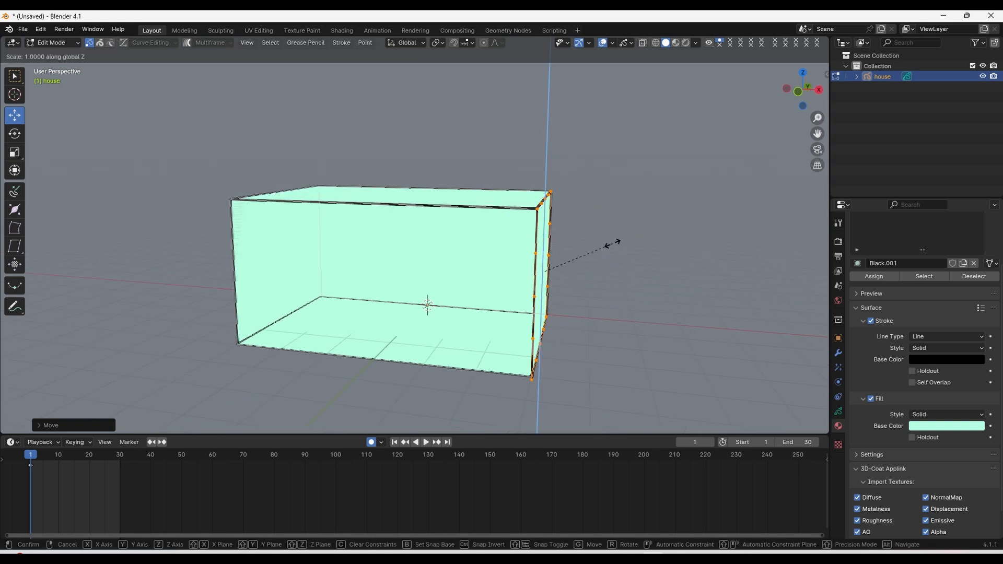
key("Escape")
Step: Duplicate the end wall along X and move the copy to close the opposite open end of the house
key("shift+d")
key("x")
left_click(469, 277)
mouse_move(468, 278)
middle_mouse_down()
mouse_move(540, 269)
mouse_move(394, 293)
mouse_move(419, 264)
middle_mouse_up()
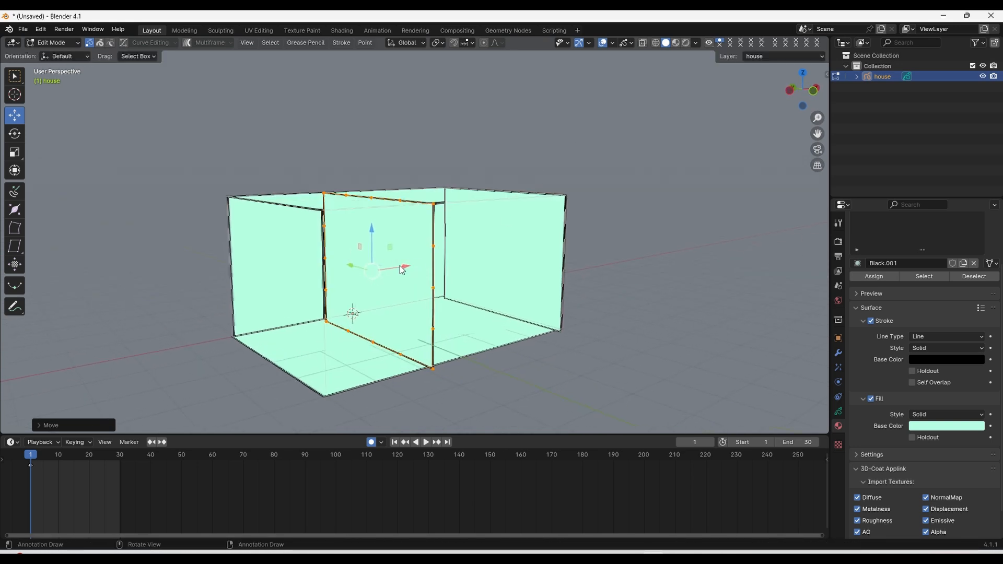
mouse_move(406, 269)
left_mouse_down()
mouse_move(298, 282)
mouse_move(305, 286)
left_mouse_up()
middle_click_drag(272, 243, 529, 258)
scroll(540, 249, "up", 1)
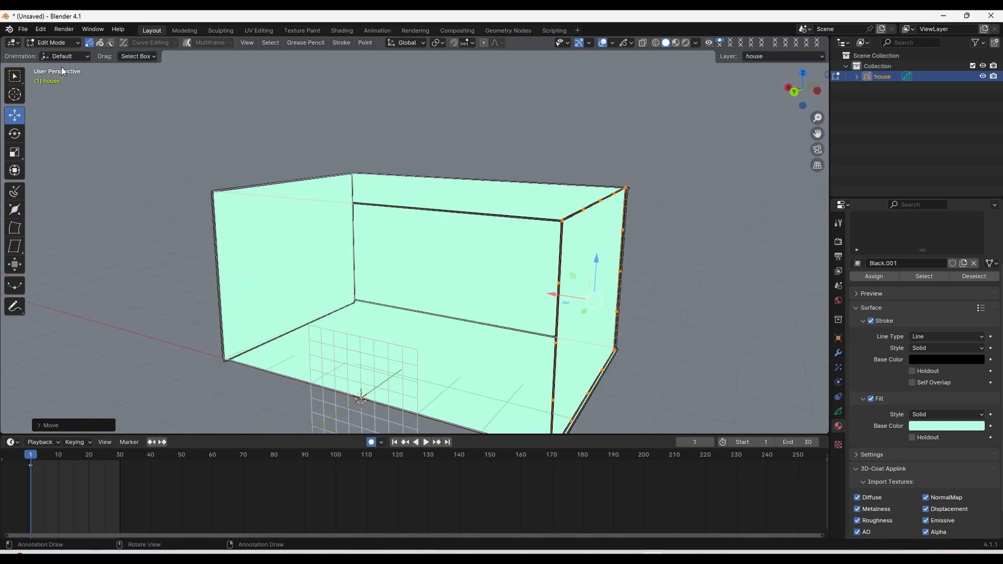
Step: Return to Draw Mode and turn the view to face an end wall of the house
left_click(61, 48)
left_click(48, 88)
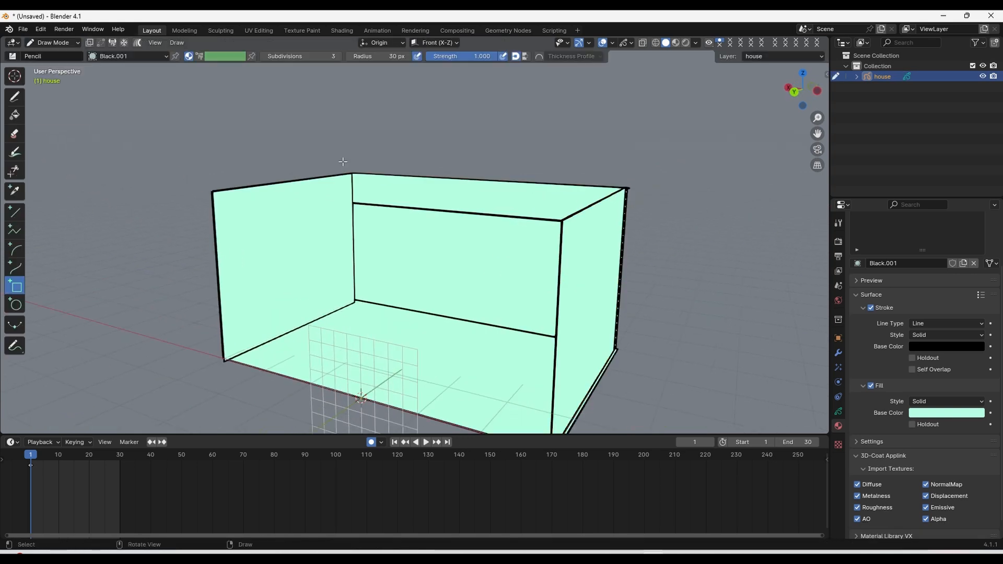
scroll(337, 169, "down", 2)
mouse_move(338, 168)
middle_mouse_down()
mouse_move(415, 197)
mouse_move(359, 204)
mouse_move(376, 155)
mouse_move(282, 258)
mouse_move(409, 221)
mouse_move(528, 253)
mouse_move(600, 237)
mouse_move(563, 222)
mouse_move(579, 228)
middle_mouse_up()
scroll(375, 160, "up", 2)
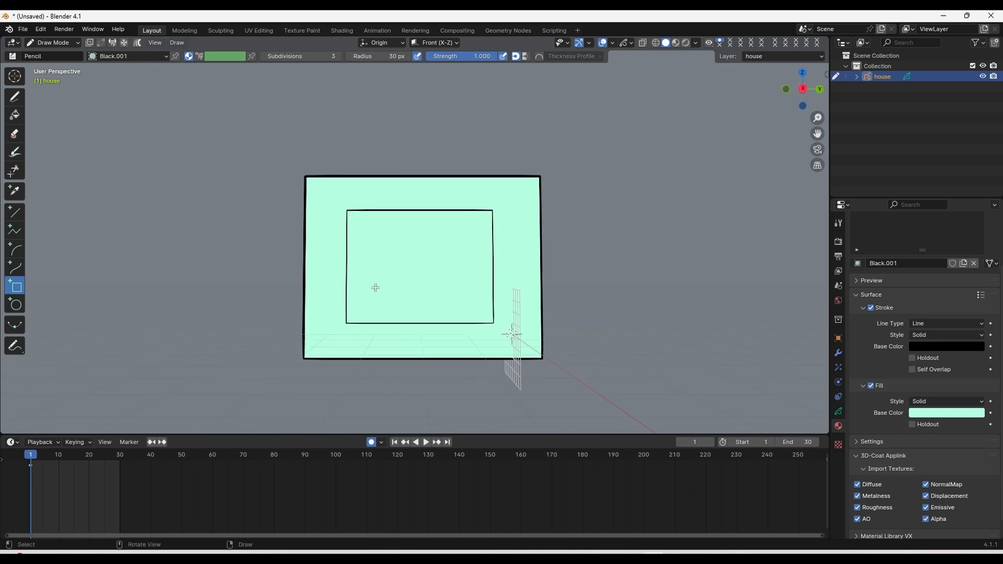
mouse_move(340, 241)
middle_mouse_down()
mouse_move(434, 262)
mouse_move(471, 233)
mouse_move(360, 243)
middle_mouse_up()
middle_click_drag(575, 291, 539, 289)
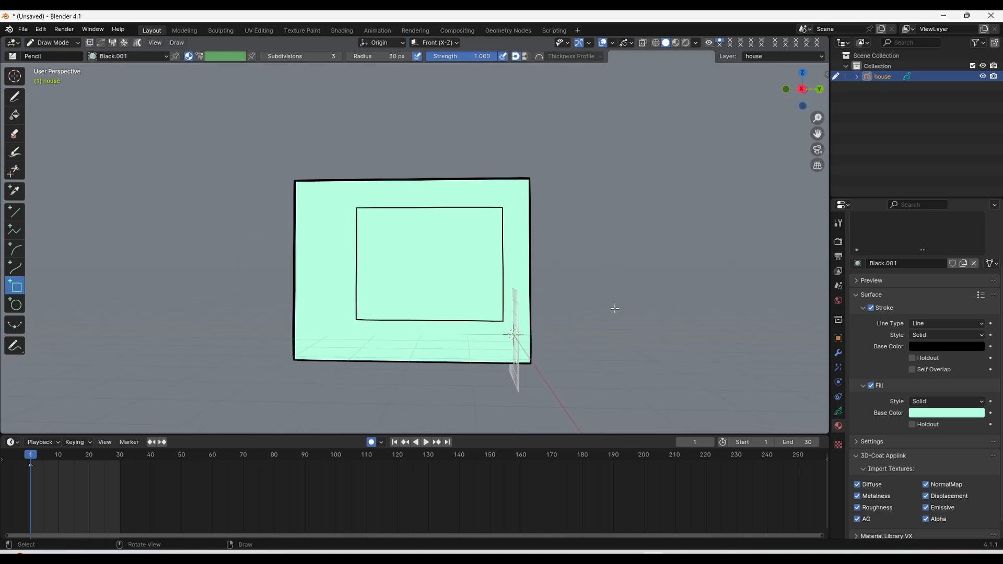
Step: Set the house's Stroke Depth Order to 3D Location so nearer walls cover the ones behind them
middle_click_drag(576, 257, 405, 267)
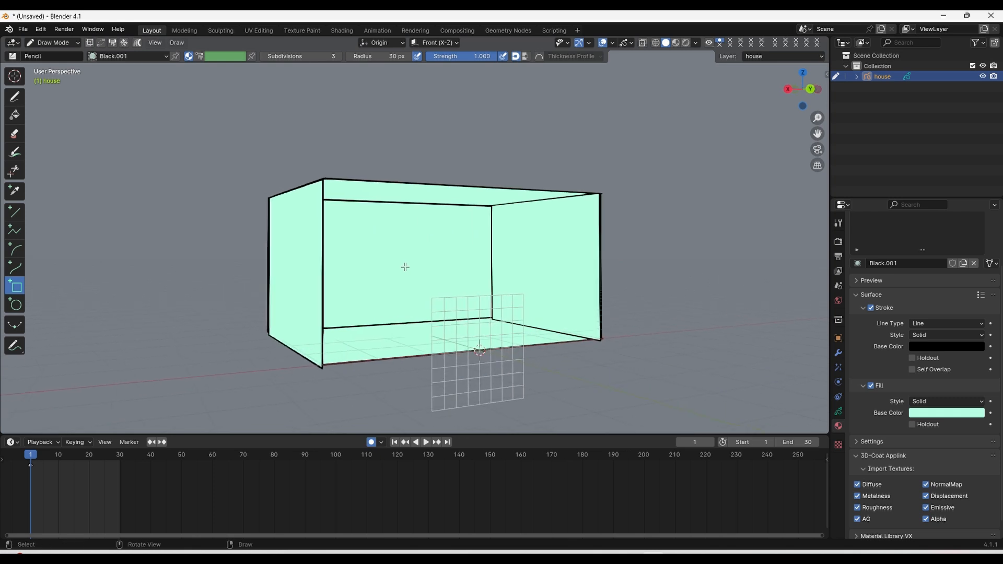
mouse_move(411, 267)
middle_mouse_down()
mouse_move(488, 253)
mouse_move(603, 259)
mouse_move(535, 251)
mouse_move(481, 260)
middle_mouse_up()
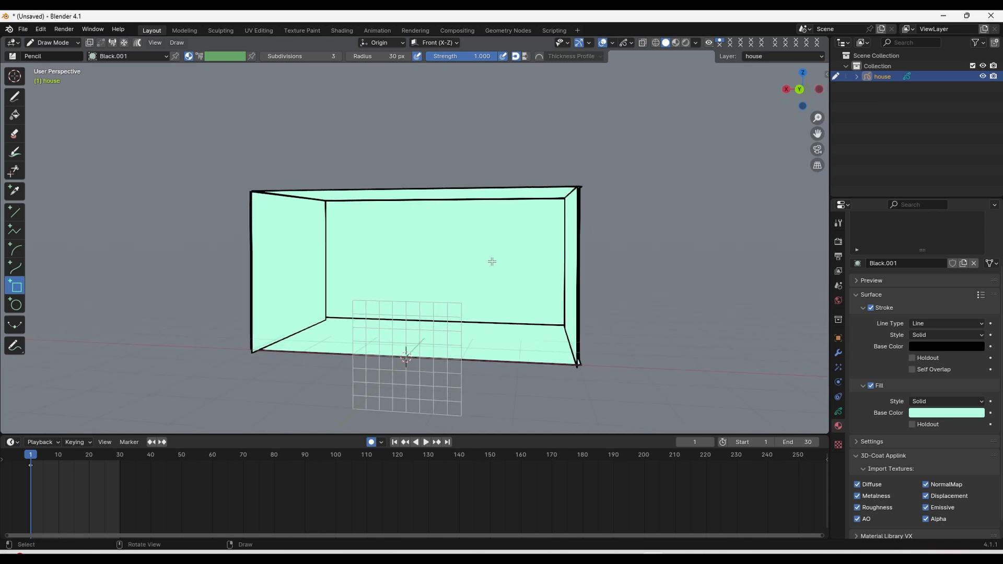
left_click(838, 413)
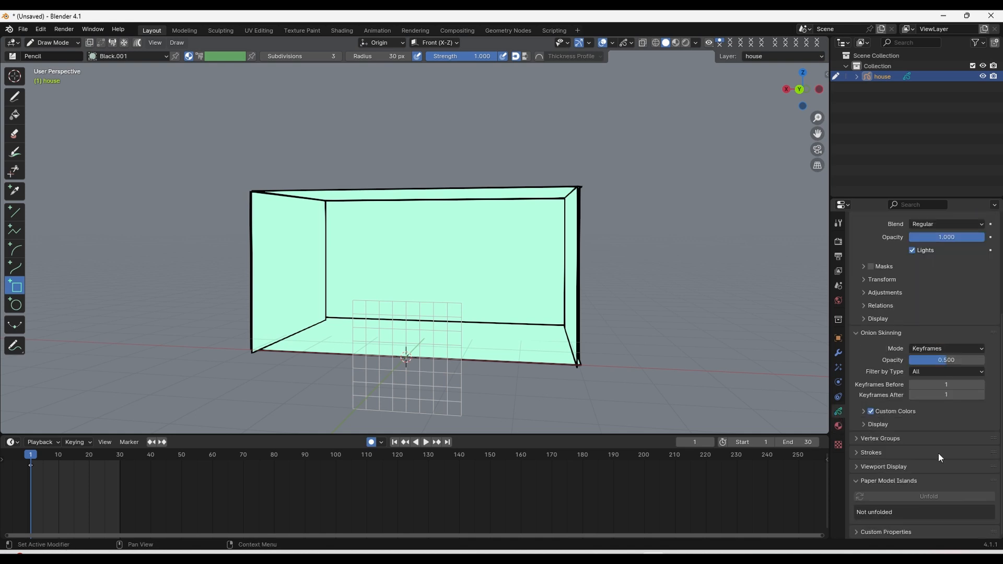
left_click(885, 455)
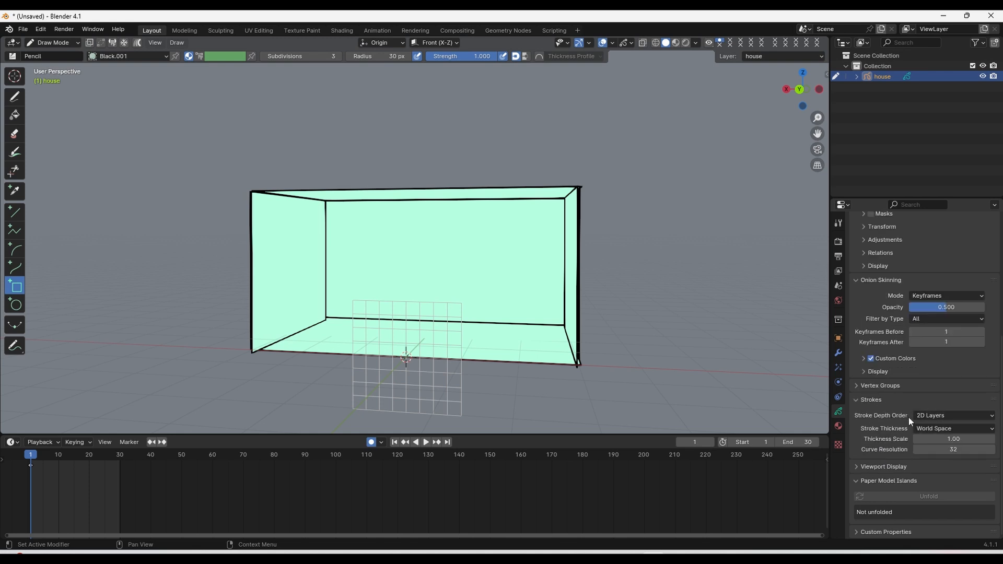
left_click(953, 418)
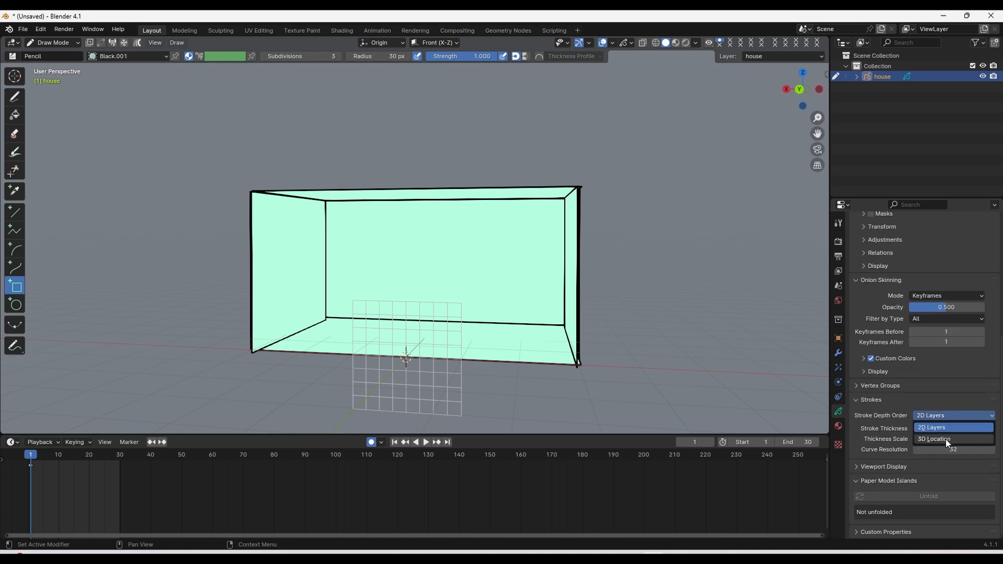
left_click(946, 439)
scroll(668, 228, "down", 2)
middle_click_drag(659, 207, 276, 219)
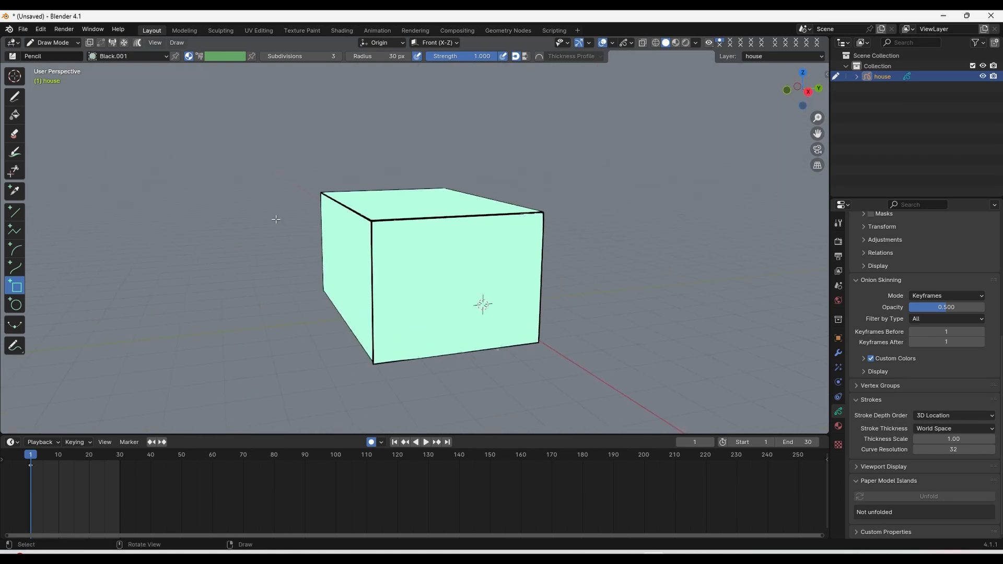
Step: Switch to Object Mode and examine the closed house box from several sides
left_click(68, 45)
left_click(57, 55)
middle_click_drag(563, 163, 693, 193)
scroll(670, 221, "down", 3)
middle_click_drag(528, 246, 630, 256)
scroll(721, 330, "up", 2)
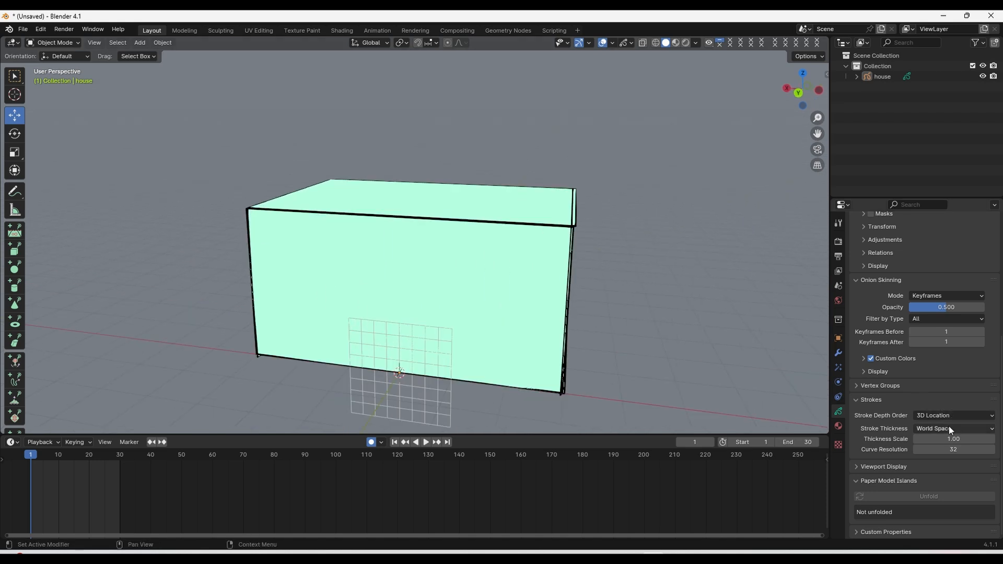
Step: Try Screen Space as the house's Stroke Thickness and examine the outlines at different zoom distances
left_click(940, 430)
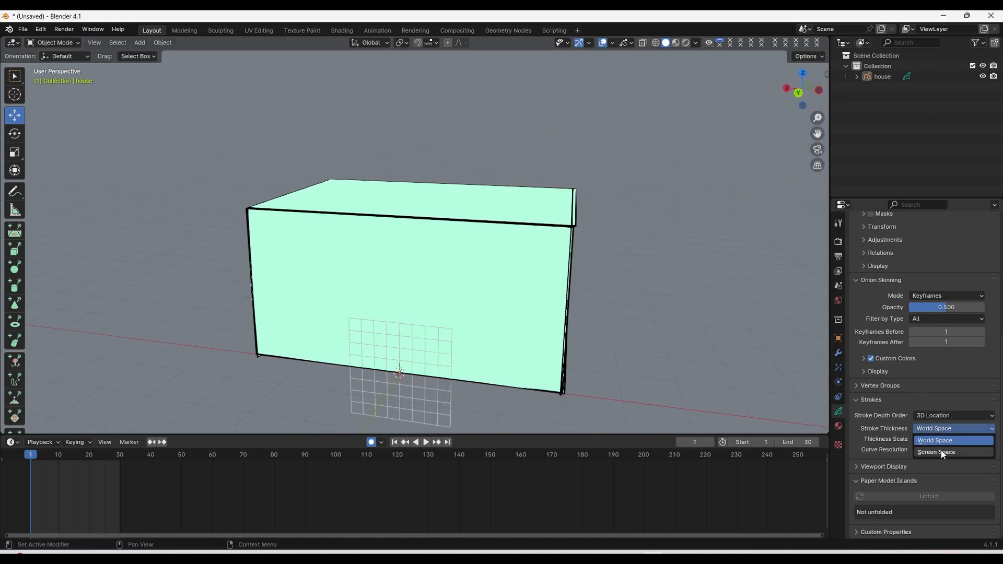
left_click(942, 451)
mouse_move(556, 253)
middle_mouse_down()
mouse_move(587, 282)
mouse_move(417, 249)
mouse_move(600, 304)
mouse_move(537, 273)
mouse_move(407, 249)
mouse_move(415, 267)
middle_mouse_up()
scroll(413, 262, "up", 10)
scroll(368, 265, "down", 1)
scroll(272, 171, "down", 4)
scroll(274, 172, "up", 2)
middle_click_drag(275, 172, 320, 215)
scroll(320, 215, "up", 2)
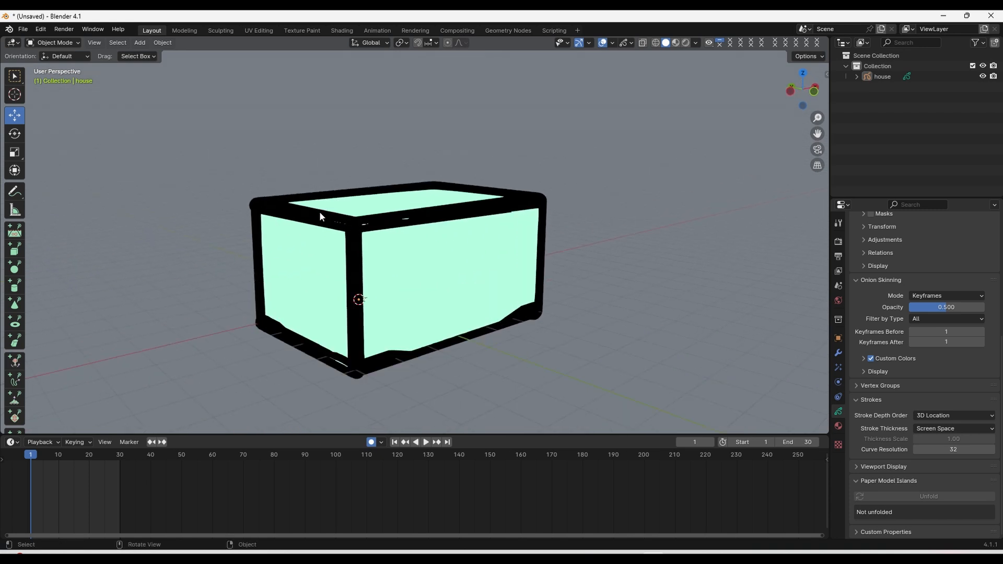
Step: Return the house's Stroke Thickness to World Space and check the outlines from the side
left_click(938, 430)
left_click(946, 442)
mouse_move(533, 249)
middle_mouse_down()
mouse_move(602, 240)
mouse_move(634, 242)
mouse_move(627, 253)
mouse_move(643, 254)
mouse_move(486, 250)
middle_mouse_up()
scroll(642, 254, "up", 2)
middle_click_drag(531, 218, 471, 243)
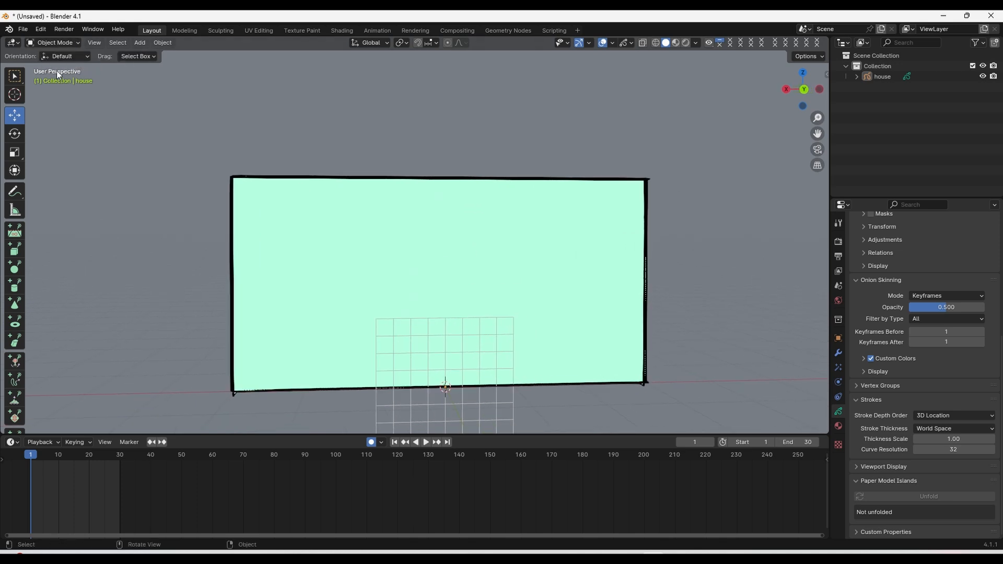
Step: Enter Edit Mode and select the whole top panel stroke of the house
middle_click_drag(56, 70, 412, 151)
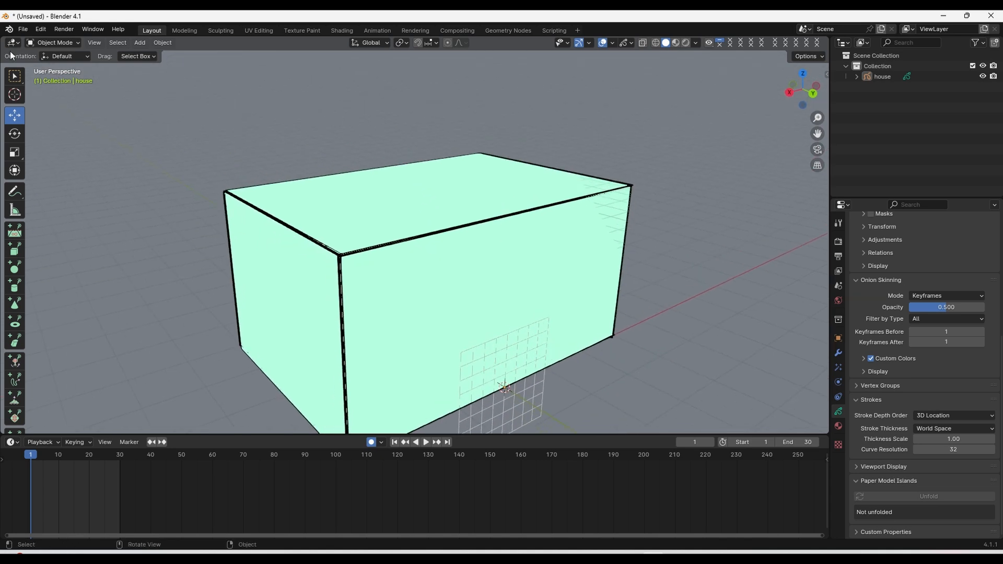
left_click(55, 43)
left_click(58, 69)
middle_click_drag(384, 205, 514, 250)
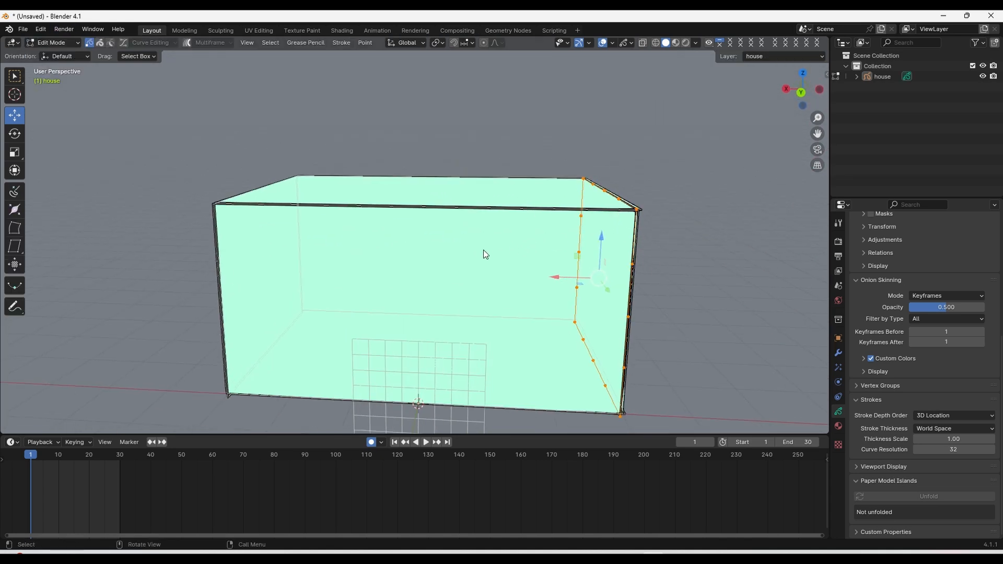
left_click(435, 194)
mouse_move(435, 193)
middle_mouse_down()
mouse_move(505, 279)
mouse_move(448, 244)
middle_mouse_up()
key("a")
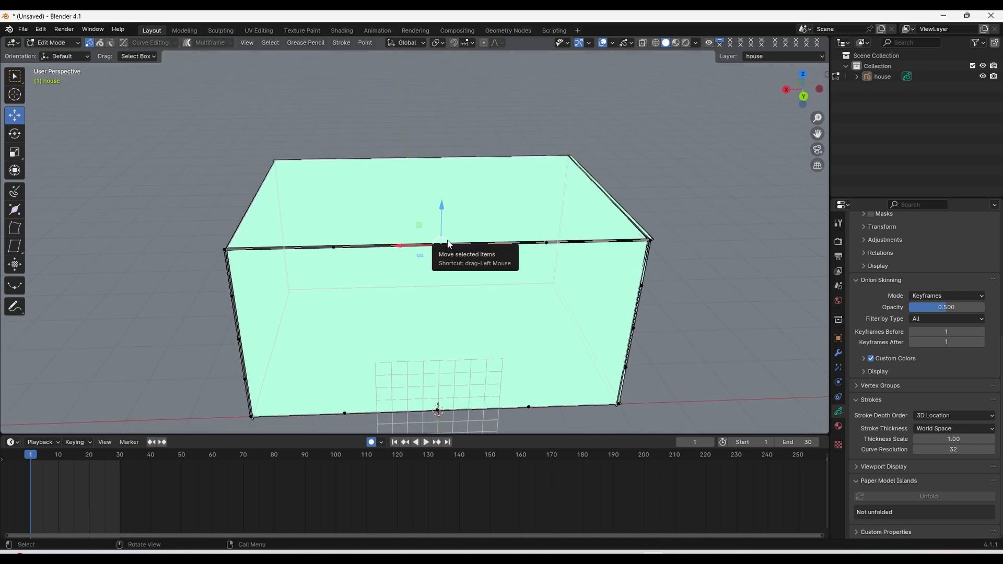
middle_click_drag(468, 209, 509, 261)
left_click(550, 255)
mouse_move(600, 195)
middle_mouse_down()
mouse_move(602, 303)
mouse_move(638, 311)
mouse_move(643, 246)
mouse_move(594, 222)
mouse_move(601, 230)
mouse_move(497, 202)
mouse_move(575, 197)
mouse_move(510, 188)
mouse_move(636, 204)
mouse_move(543, 145)
middle_mouse_up()
key("ctrl+l")
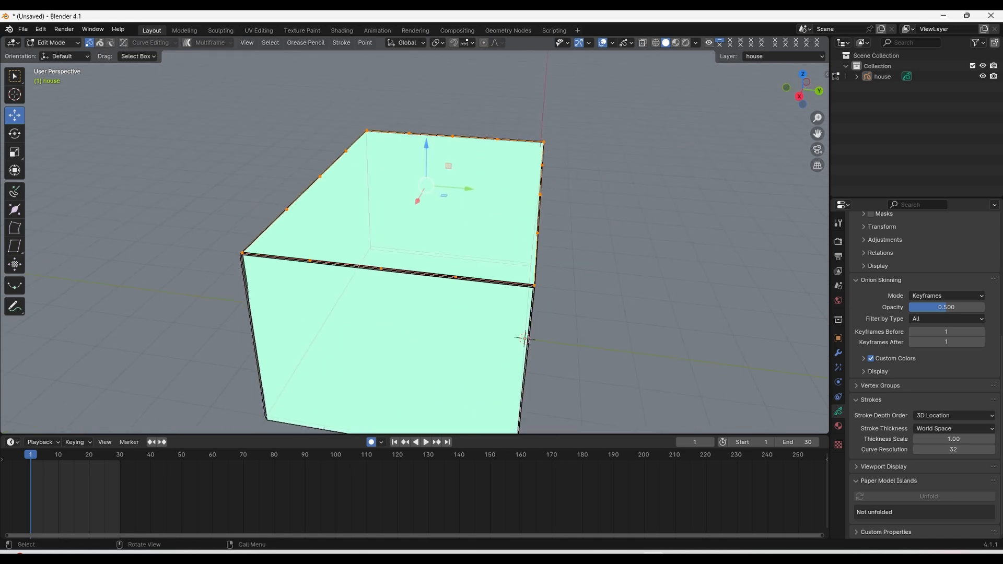
Step: Scale the top panel along Y and then uniformly so that it overhangs the walls as a roof
key("s")
key("y")
left_click(587, 150)
middle_click_drag(586, 150, 545, 203)
key("s")
left_click(595, 163)
mouse_move(596, 163)
middle_mouse_down()
mouse_move(530, 201)
mouse_move(545, 188)
middle_mouse_up()
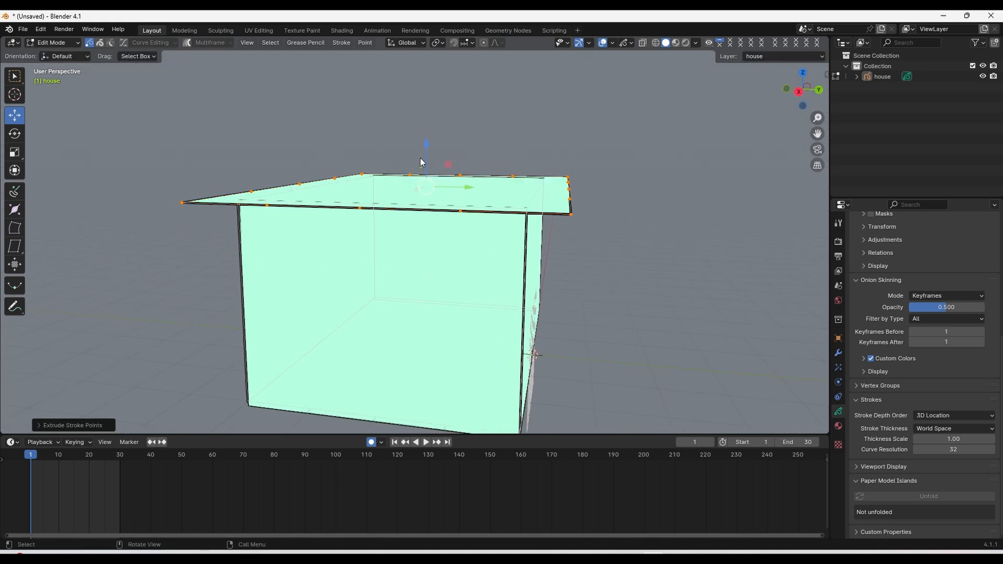
left_click_drag(430, 141, 431, 111)
middle_click_drag(431, 111, 578, 193)
key("ctrl+z")
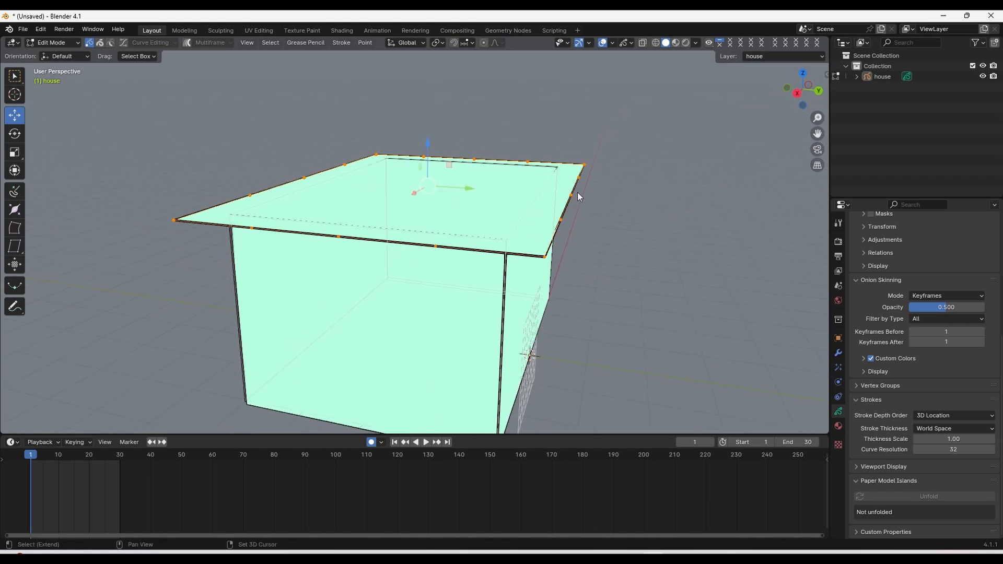
Step: Duplicate the roof panel and raise the copy about 0.43 m along Z
key("shift+d")
key("z")
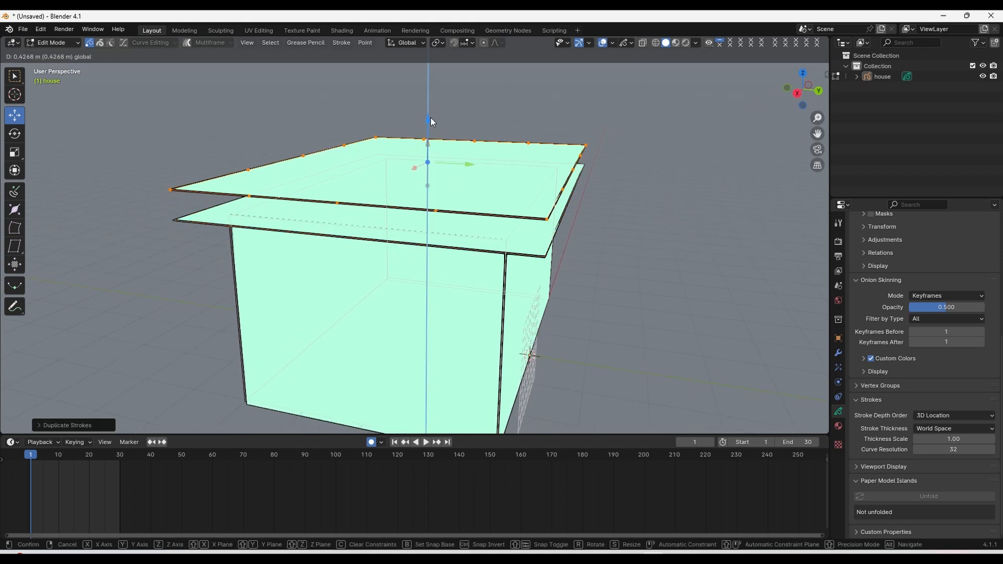
left_click(662, 195)
key("s")
key("x")
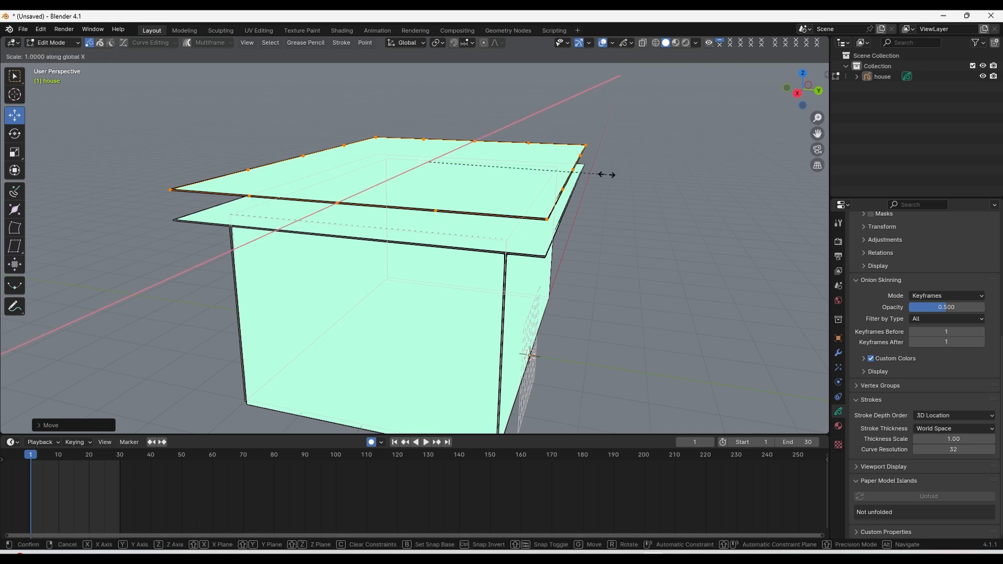
key("Escape")
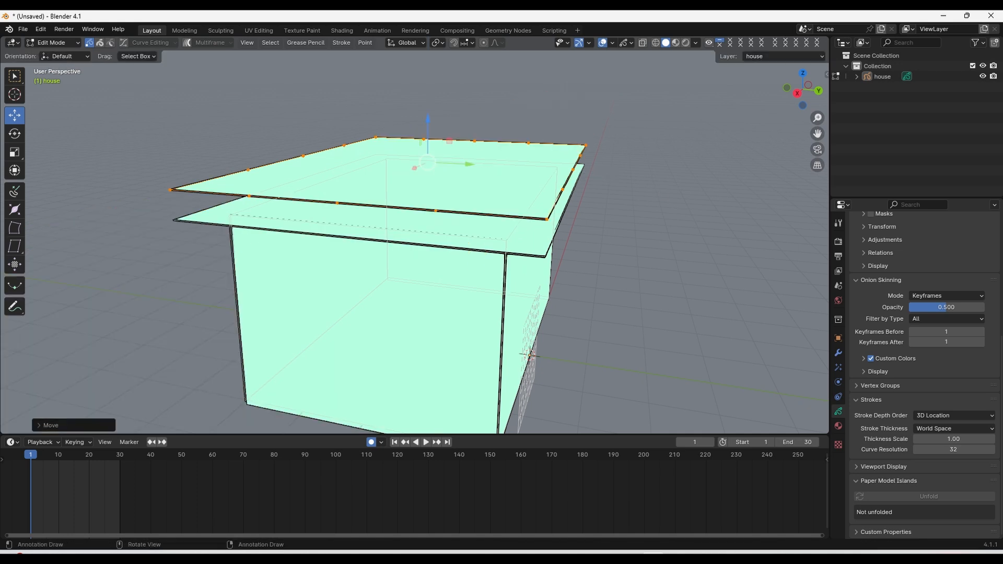
Step: Rotate the roof copy 90° about X and move it about 2.5 m along Y to the roof's long edge
type("rx90")
key("Return")
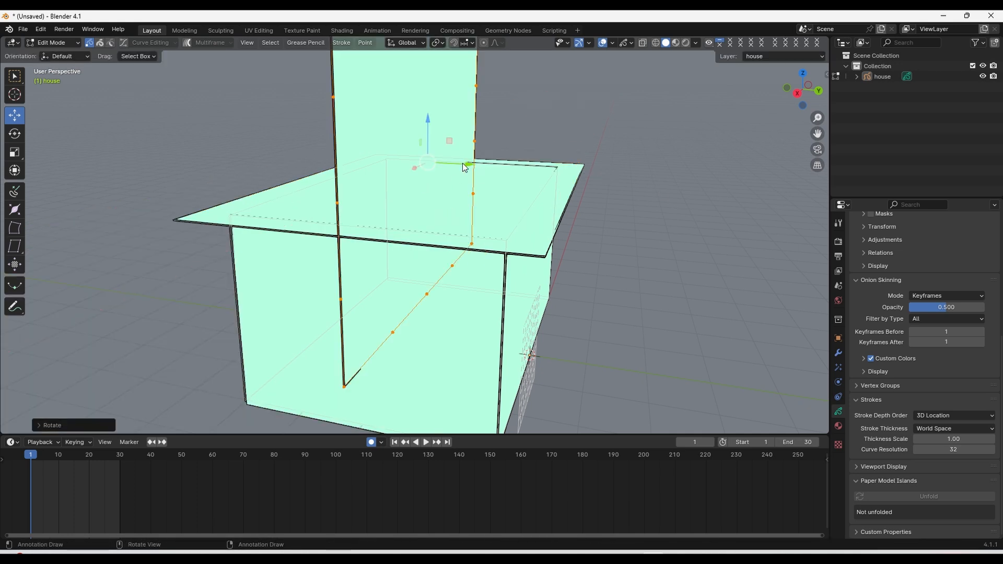
key("g")
key("y")
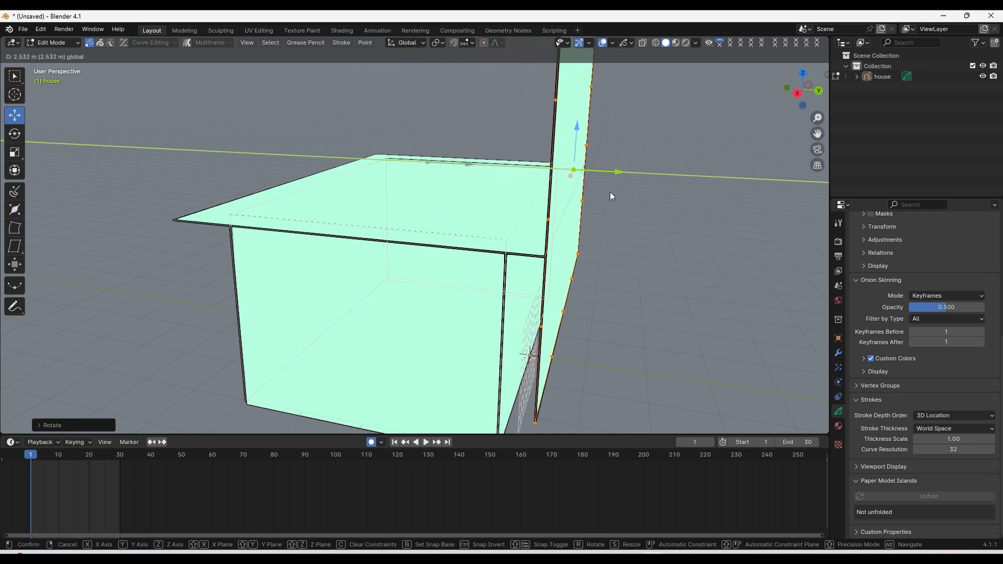
left_click(610, 193)
key("g")
key("y")
left_click(616, 174)
Step: Scale the upright panel down along Z into a low parapet and align its base with the roof edge
key("s")
key("z")
left_click(586, 166)
middle_click_drag(585, 165, 646, 195)
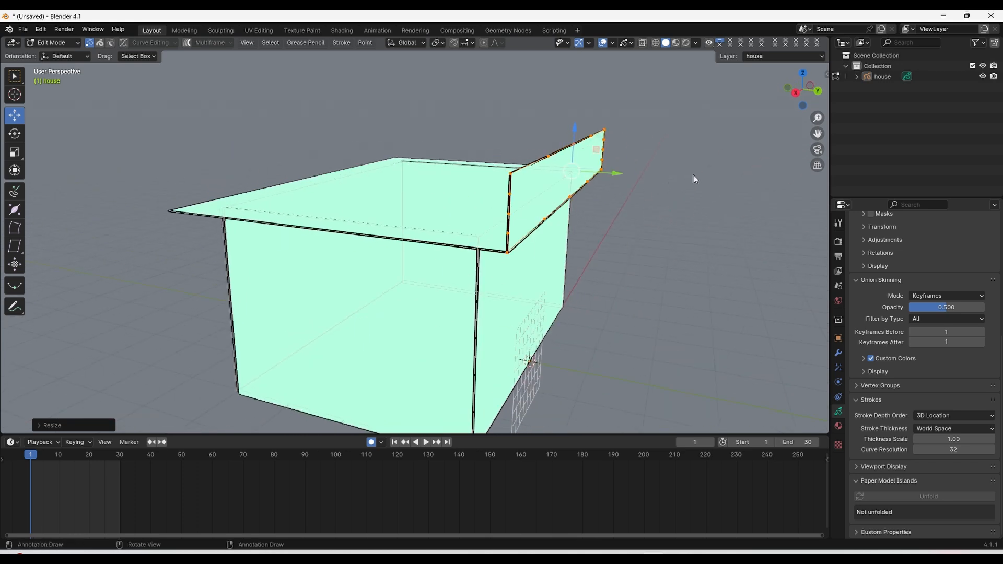
left_click_drag(575, 130, 575, 128)
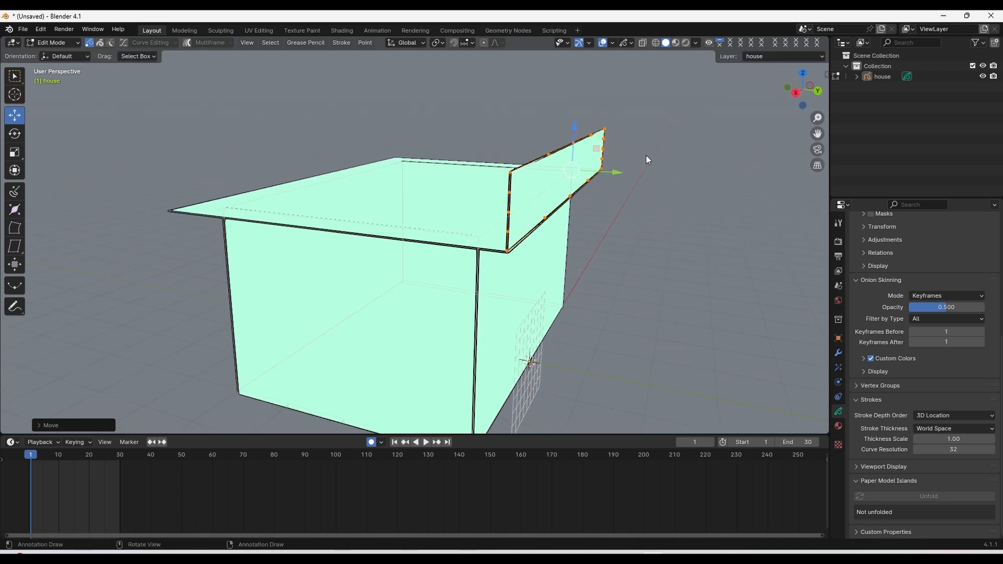
Step: Duplicate the parapet and move the copy about 5 m along negative Y to the opposite long roof edge
key("shift+d")
key("y")
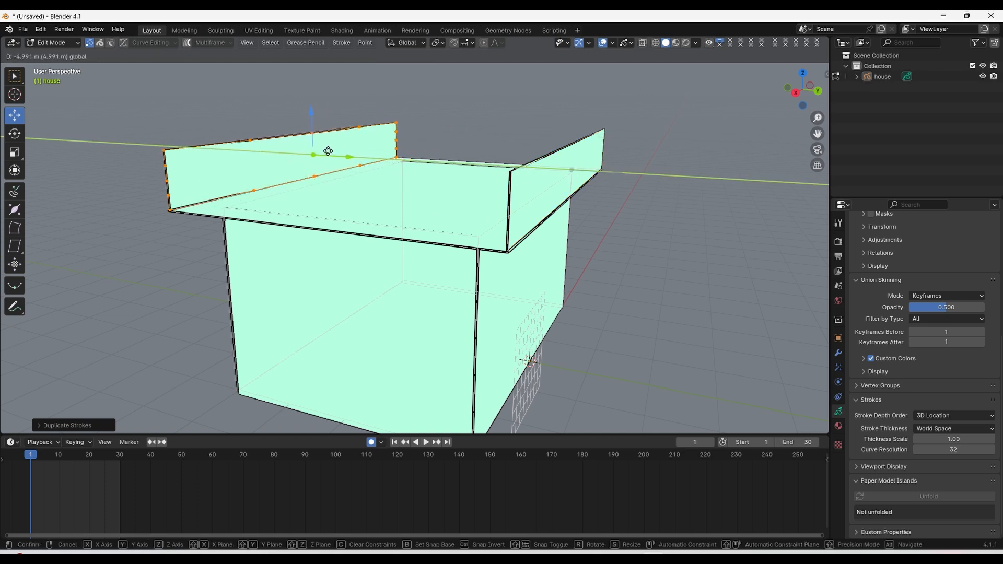
left_click(328, 151)
mouse_move(351, 192)
middle_mouse_down()
mouse_move(424, 209)
mouse_move(403, 209)
middle_mouse_up()
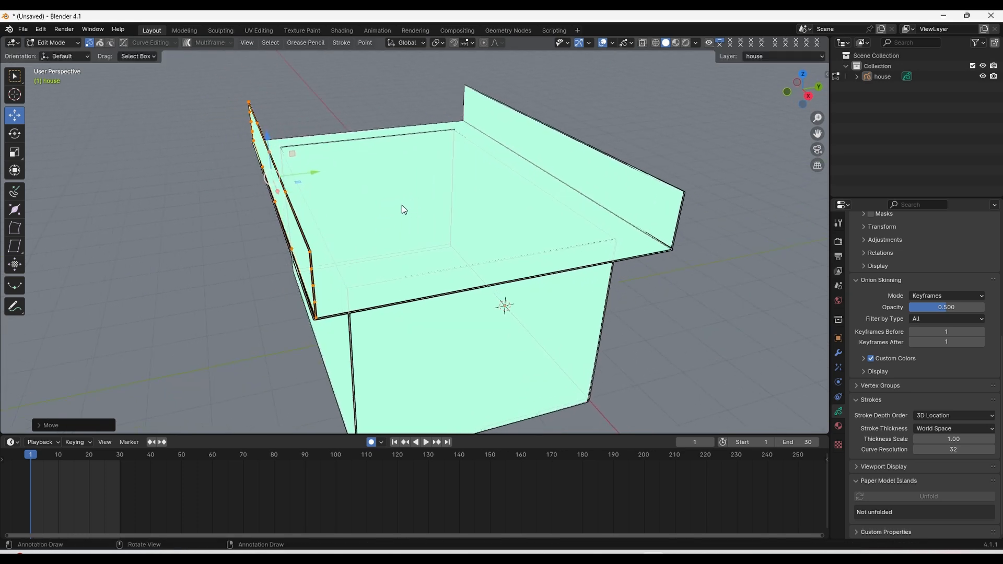
Step: Duplicate the parapet again, move the copy along Y to the roof's middle and rotate it 90° about Z
key("ctrl+z")
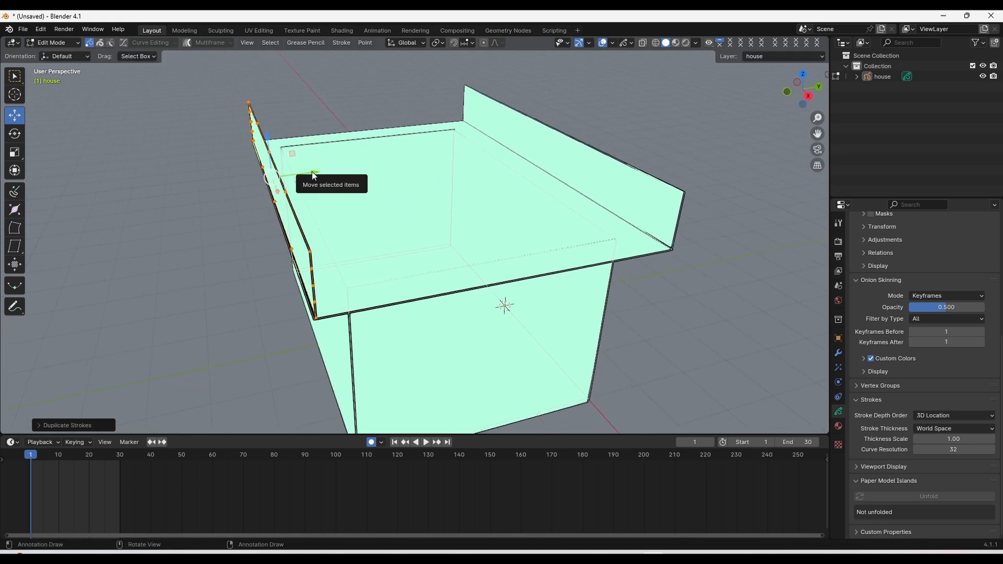
key("g")
key("y")
left_click(476, 174)
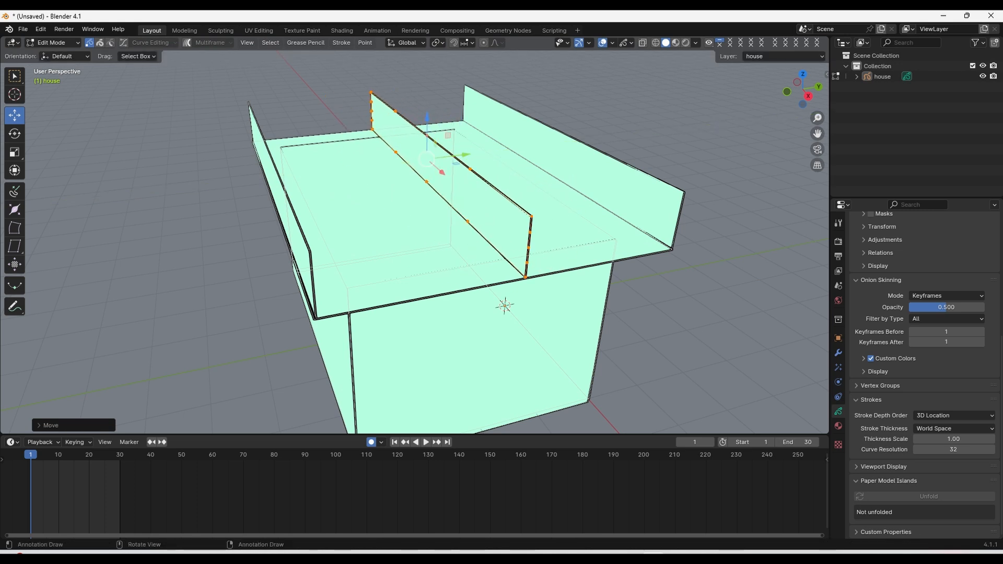
type("rz90")
key("Return")
Step: Move the rotated parapet along X to the roof's short edge
middle_click_drag(470, 189, 569, 209)
left_click_drag(433, 164, 233, 200)
middle_click_drag(233, 201, 474, 235, "shift")
left_click_drag(473, 228, 452, 227)
Step: Scale the short-edge parapet along Y and shift it to fit exactly between the two long parapets
key("s")
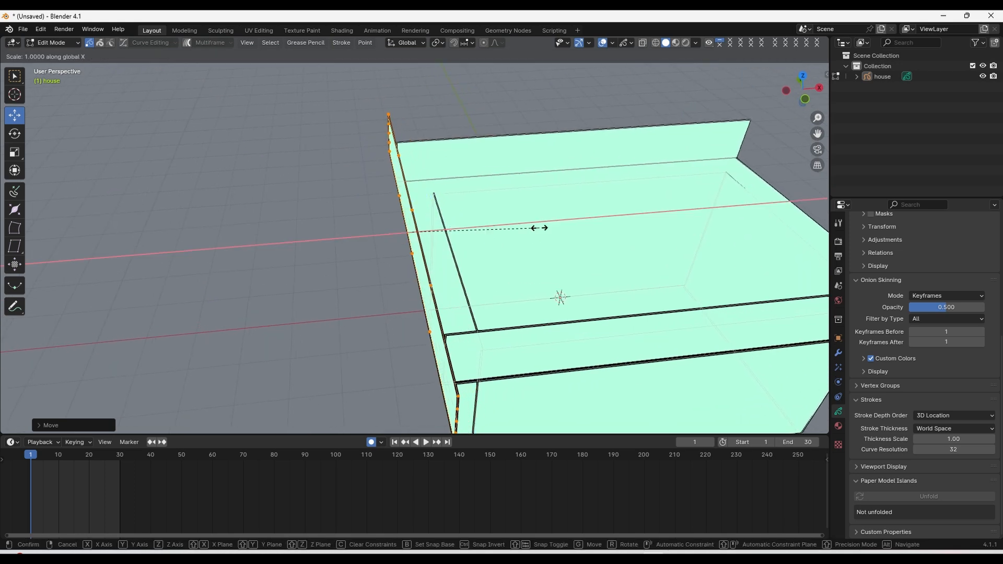
mouse_move(540, 228)
middle_mouse_down()
mouse_move(603, 220)
mouse_move(535, 246)
mouse_move(389, 224)
mouse_move(443, 224)
middle_mouse_up()
key("y")
left_click(594, 199)
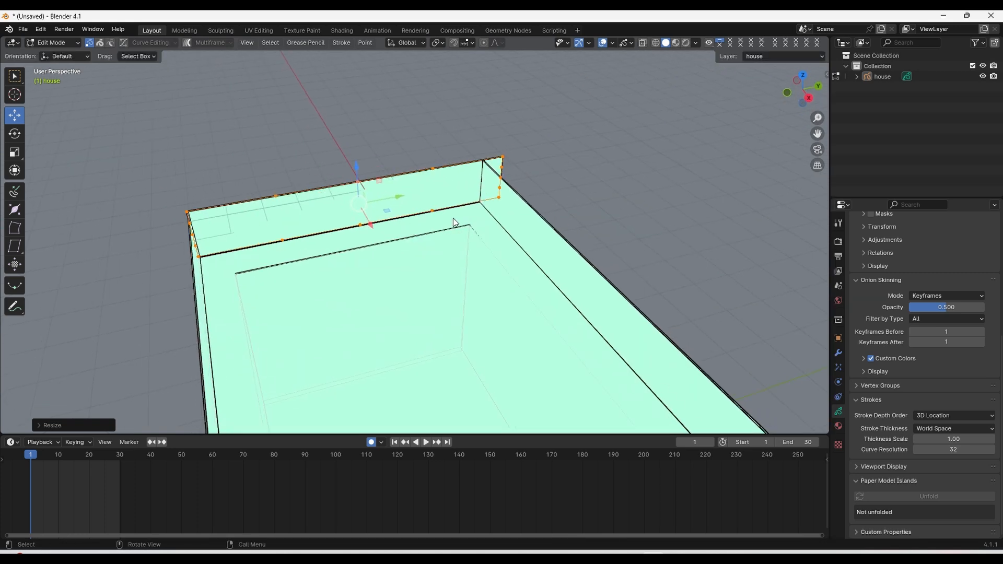
left_click(454, 215)
key("s")
key("y")
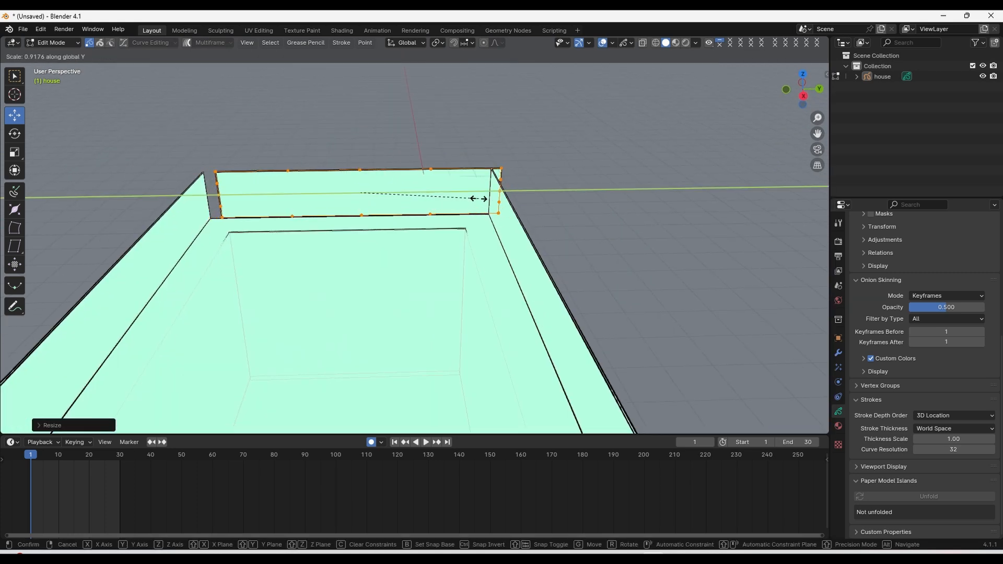
left_click(477, 198)
left_click_drag(401, 192, 387, 191)
Step: Duplicate the short parapet along X and place the copy at the opposite short roof edge
scroll(418, 246, "down", 4)
middle_click_drag(424, 257, 497, 239)
scroll(560, 235, "up", 3)
key("shift+d")
key("x")
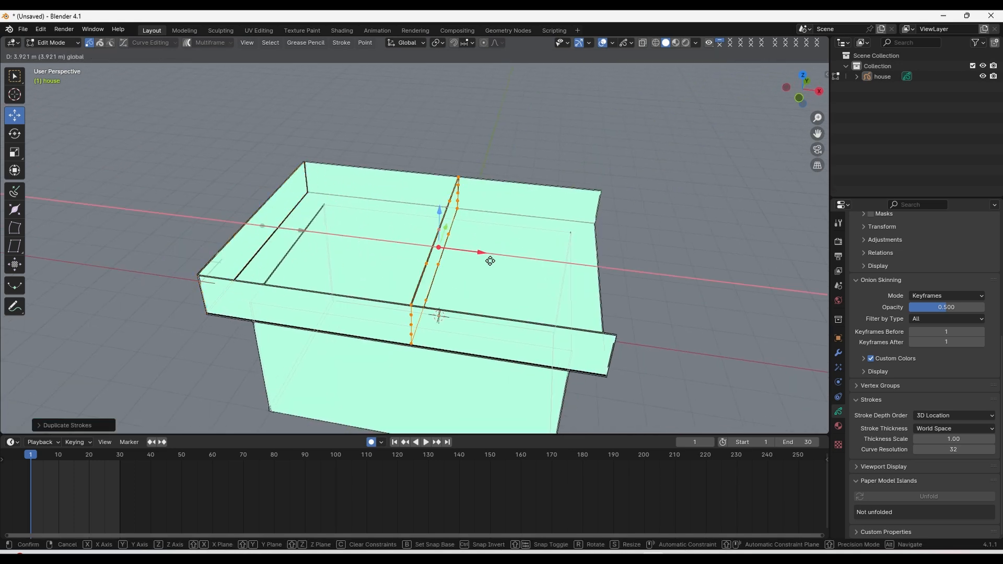
left_click(646, 279)
middle_click_drag(646, 279, 549, 255)
Step: Switch to Draw Mode and examine the house and its roof overhang from below
left_click(64, 43)
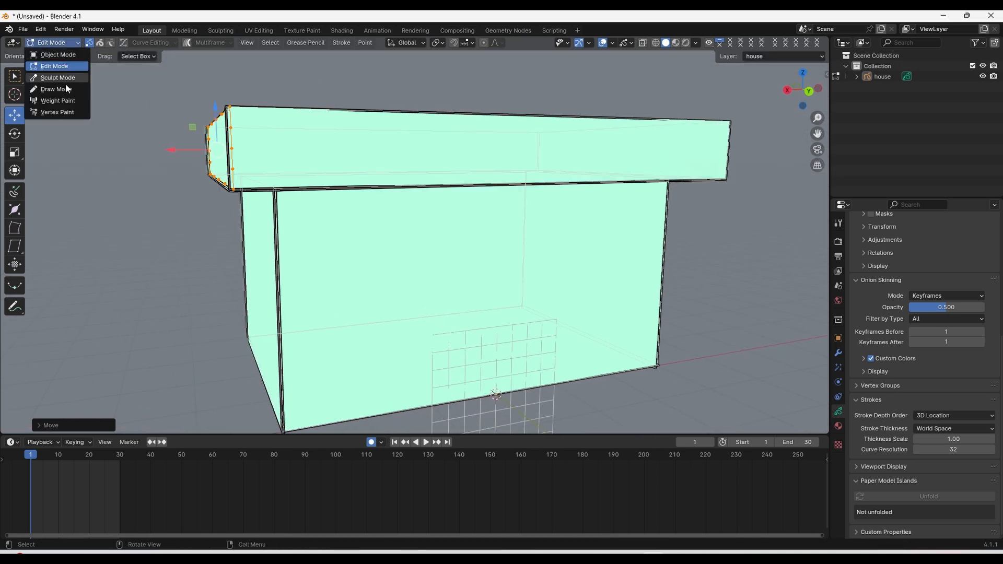
left_click(64, 87)
scroll(453, 217, "down", 2)
mouse_move(453, 217)
middle_mouse_down()
mouse_move(490, 222)
mouse_move(383, 226)
mouse_move(390, 217)
mouse_move(524, 239)
mouse_move(488, 213)
mouse_move(533, 226)
mouse_move(425, 258)
mouse_move(431, 242)
mouse_move(309, 249)
mouse_move(392, 240)
mouse_move(332, 231)
mouse_move(349, 245)
mouse_move(596, 237)
mouse_move(477, 237)
mouse_move(511, 211)
middle_mouse_up()
scroll(390, 217, "up", 3)
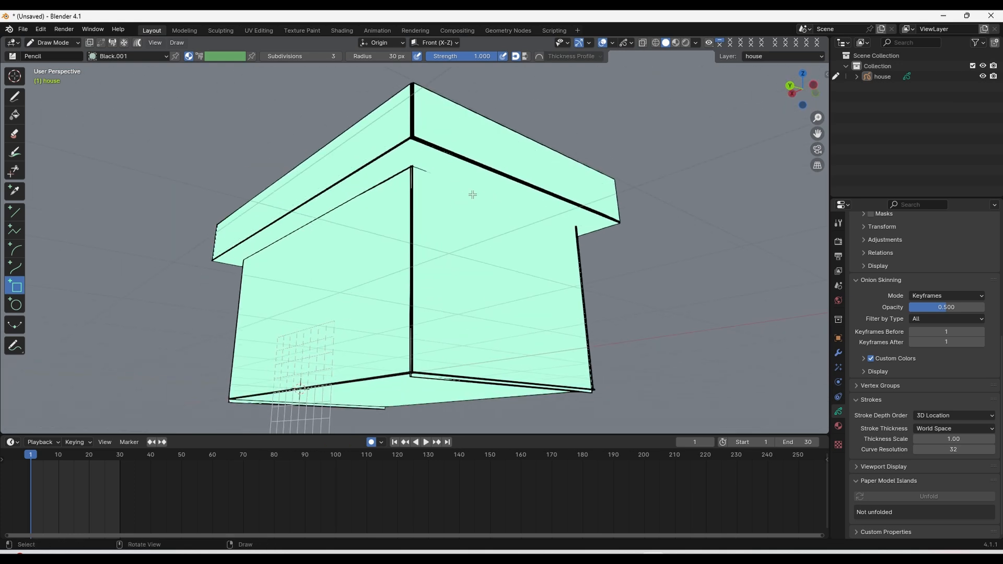
scroll(488, 179, "up", 4)
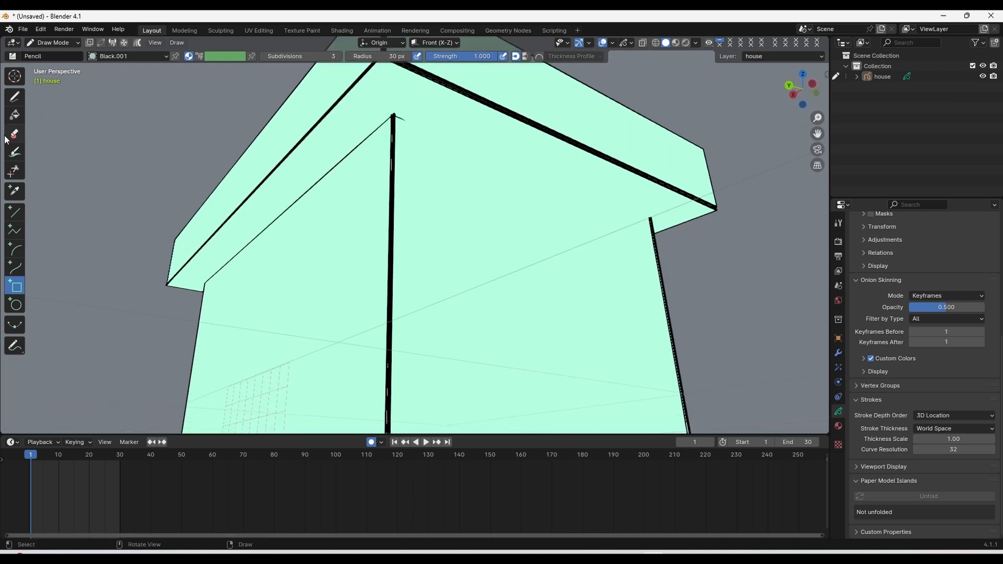
Step: In Edit Mode, select the entire linked stroke at the roof's edge and nudge its position slightly
left_click(63, 39)
left_click(62, 63)
left_click(532, 144)
mouse_move(522, 157)
middle_mouse_down()
mouse_move(487, 233)
mouse_move(548, 272)
middle_mouse_up()
left_click(601, 269)
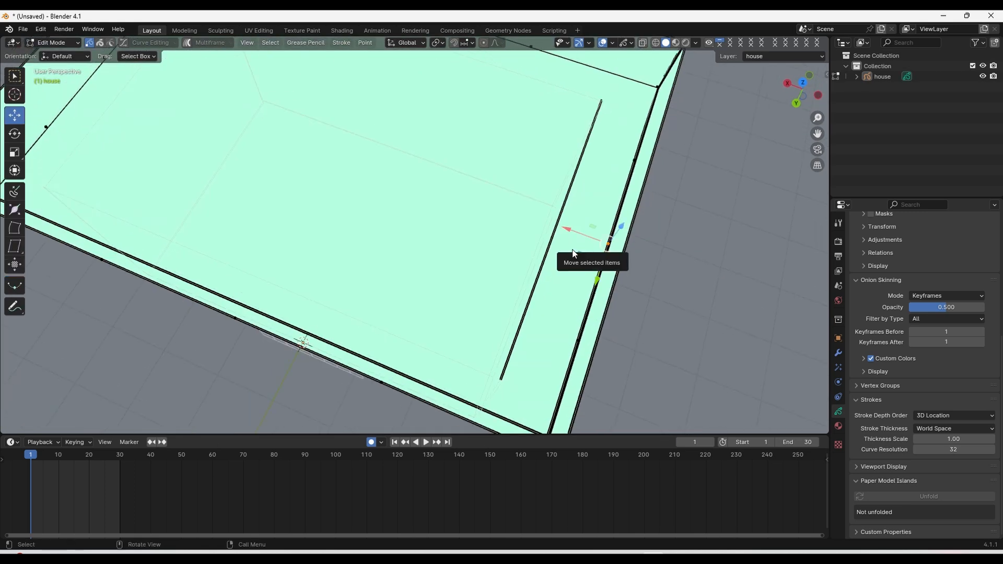
key("ctrl+l")
mouse_move(591, 251)
middle_mouse_down()
mouse_move(524, 166)
mouse_move(437, 197)
middle_mouse_up()
left_click_drag(427, 182, 429, 177)
scroll(425, 193, "down", 3)
mouse_move(405, 245)
middle_mouse_down()
mouse_move(602, 253)
mouse_move(502, 260)
middle_mouse_up()
left_click(580, 285)
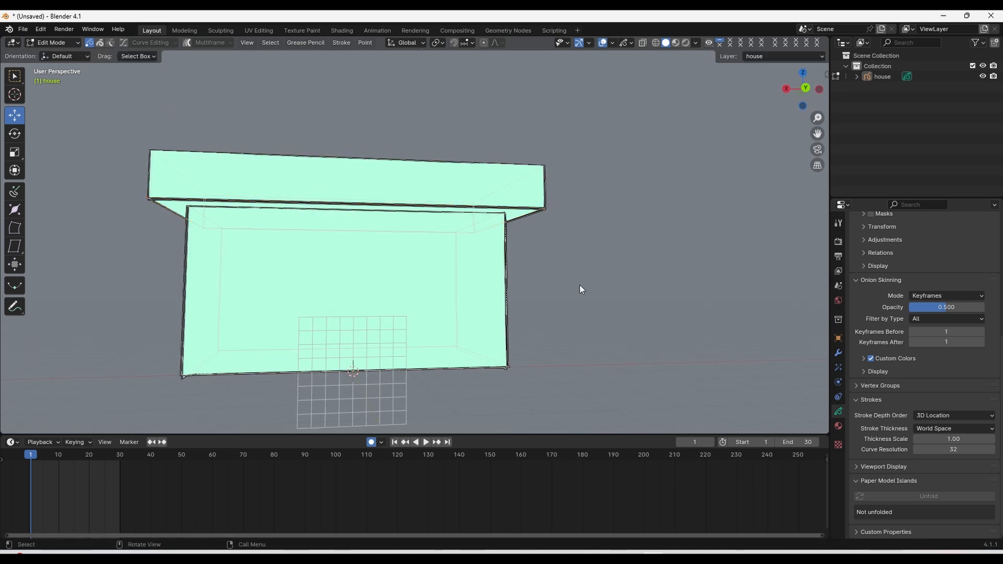
Step: Switch to Draw Mode and examine where the house walls stand relative to the drawing plane grid at the origin
left_click(60, 42)
left_click(57, 89)
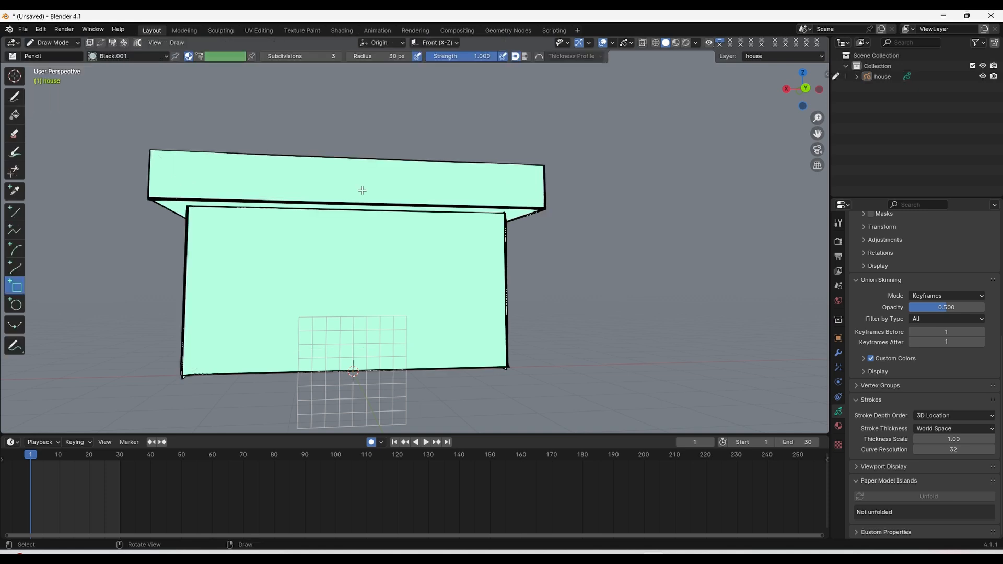
middle_click_drag(372, 212, 428, 161, "shift")
middle_click_drag(420, 210, 414, 227)
scroll(415, 227, "up", 1)
middle_click_drag(412, 266, 510, 273, "shift")
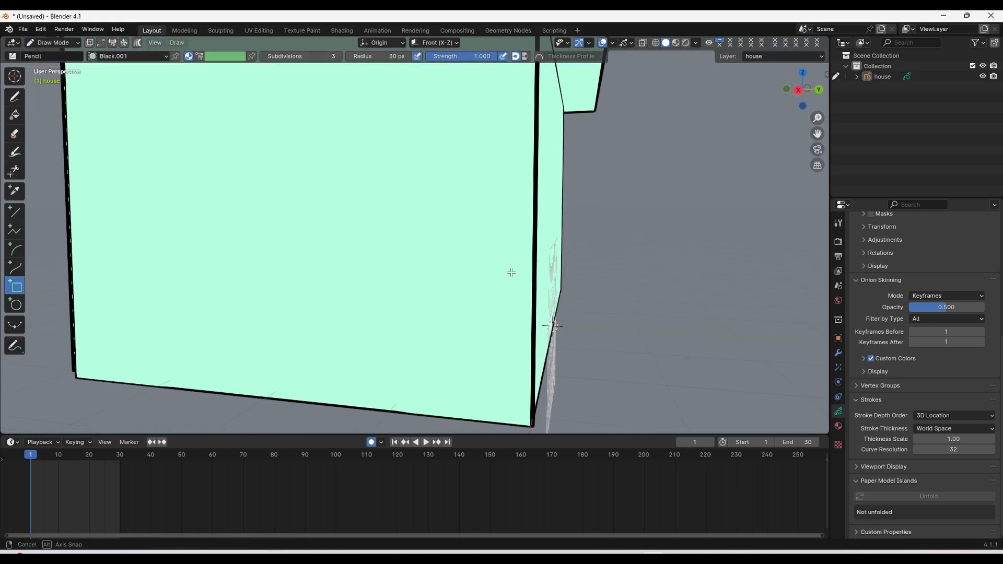
scroll(510, 271, "down", 3)
scroll(510, 271, "down", 3)
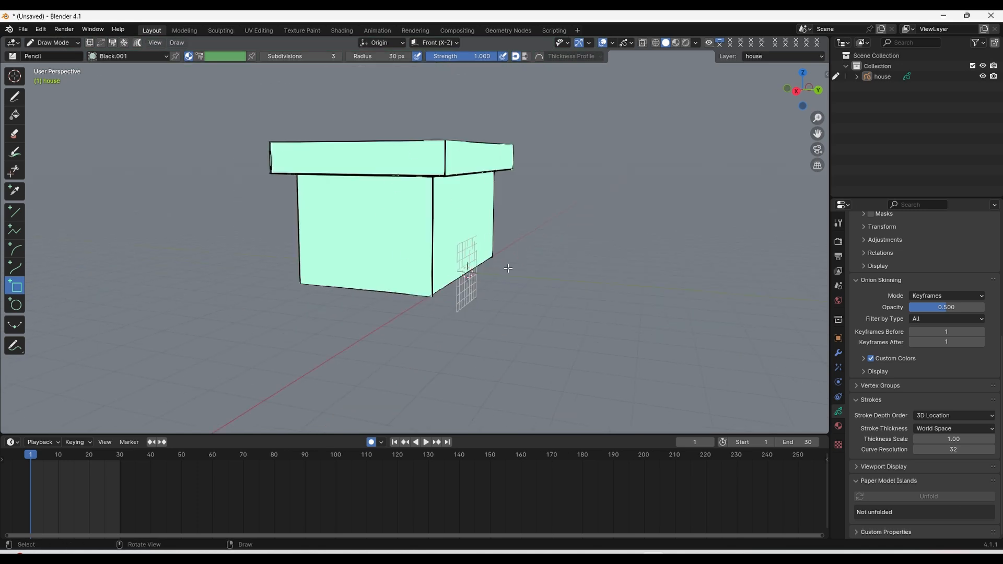
scroll(500, 268, "up", 4)
middle_click_drag(523, 248, 443, 242)
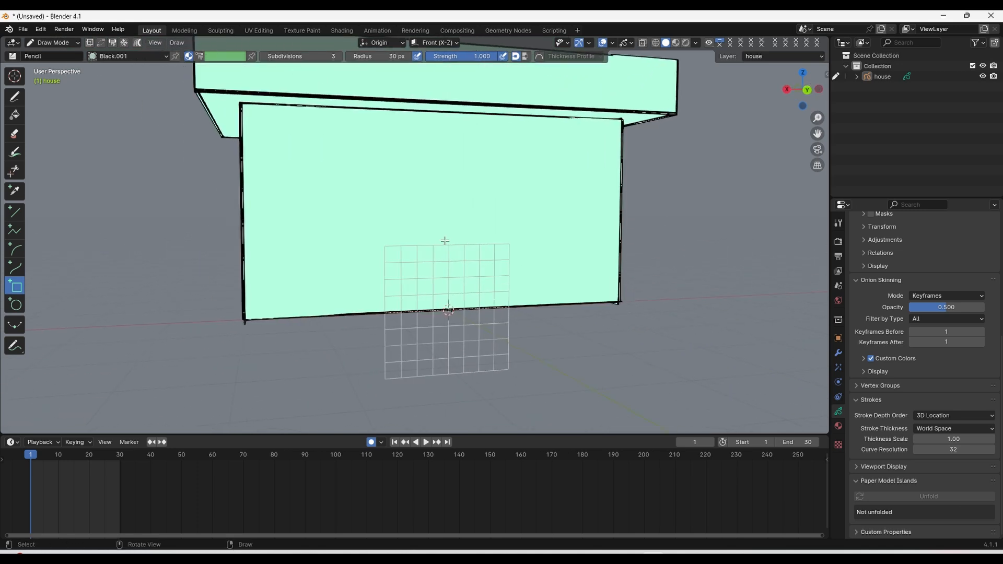
scroll(444, 243, "up", 3)
scroll(470, 328, "up", 1)
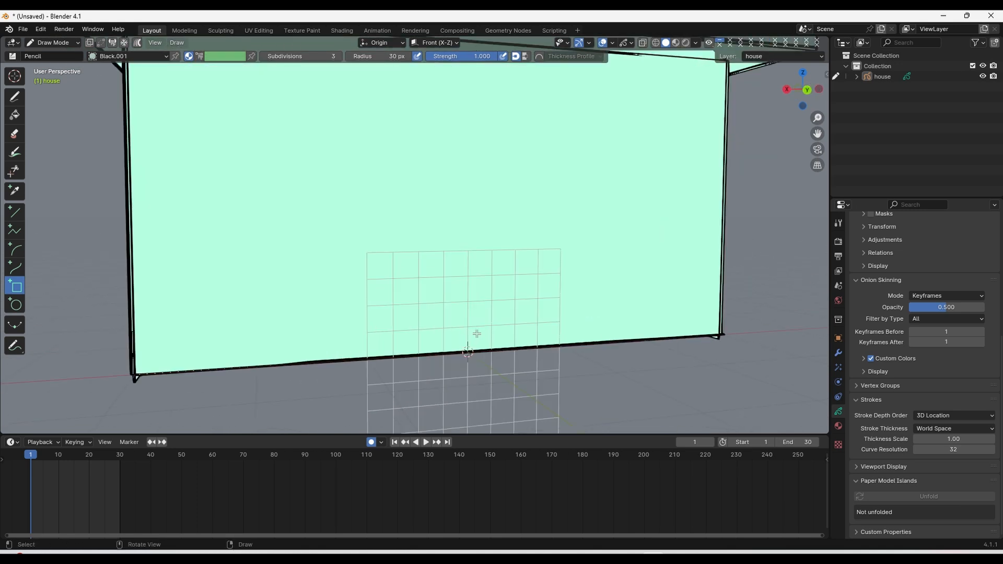
scroll(474, 144, "down", 3)
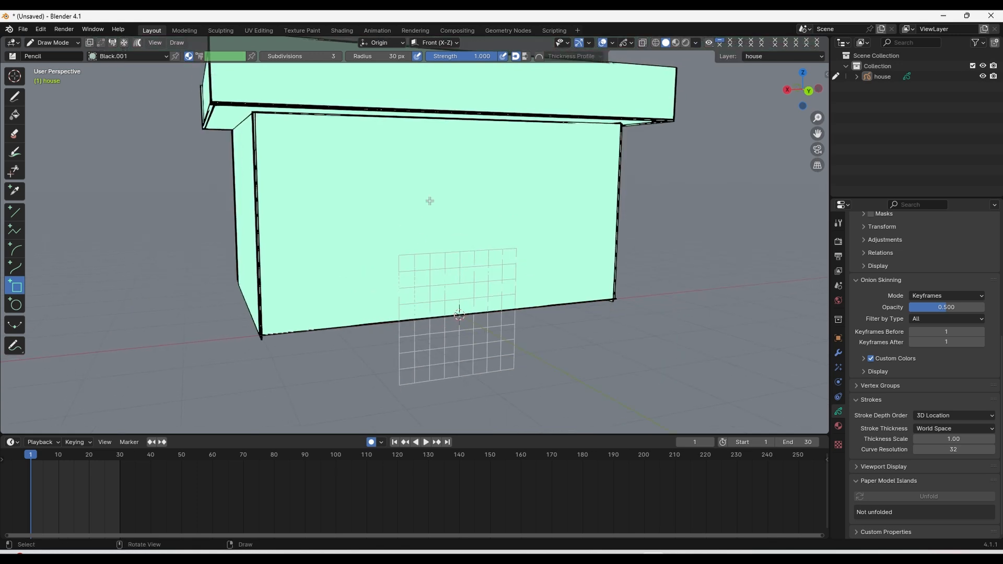
Step: In Edit Mode, select all the house strokes and move them slightly along Y so the outer wall lines up with the drawing plane
left_click(58, 39)
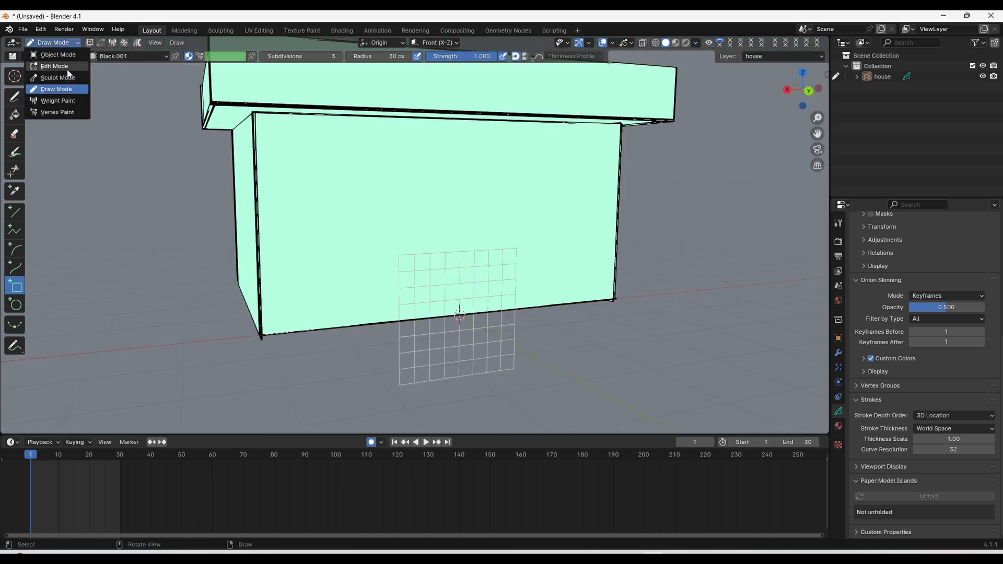
left_click(67, 69)
scroll(440, 196, "down", 3)
key("b")
left_click_drag(354, 164, 241, 108)
mouse_move(424, 133)
middle_mouse_down()
mouse_move(606, 139)
mouse_move(460, 137)
middle_mouse_up()
middle_click_drag(463, 199, 448, 205)
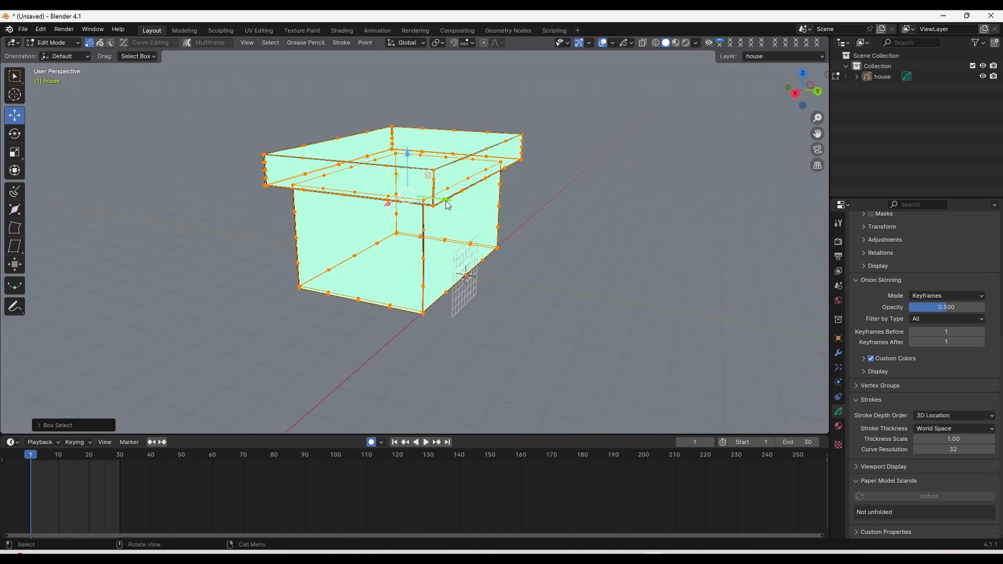
left_click_drag(448, 203, 441, 202)
scroll(460, 235, "up", 5)
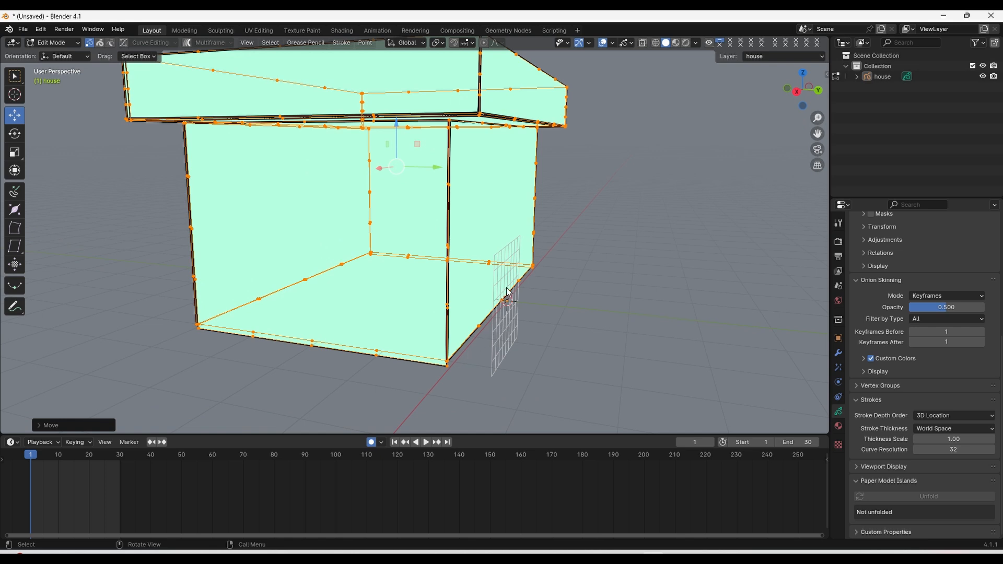
left_click_drag(441, 171, 440, 175)
scroll(501, 220, "up", 2)
middle_click_drag(581, 238, 528, 239)
middle_click_drag(538, 302, 486, 245, "shift")
Step: Return to Draw Mode and add a new layer named Door to the house object
left_click(60, 43)
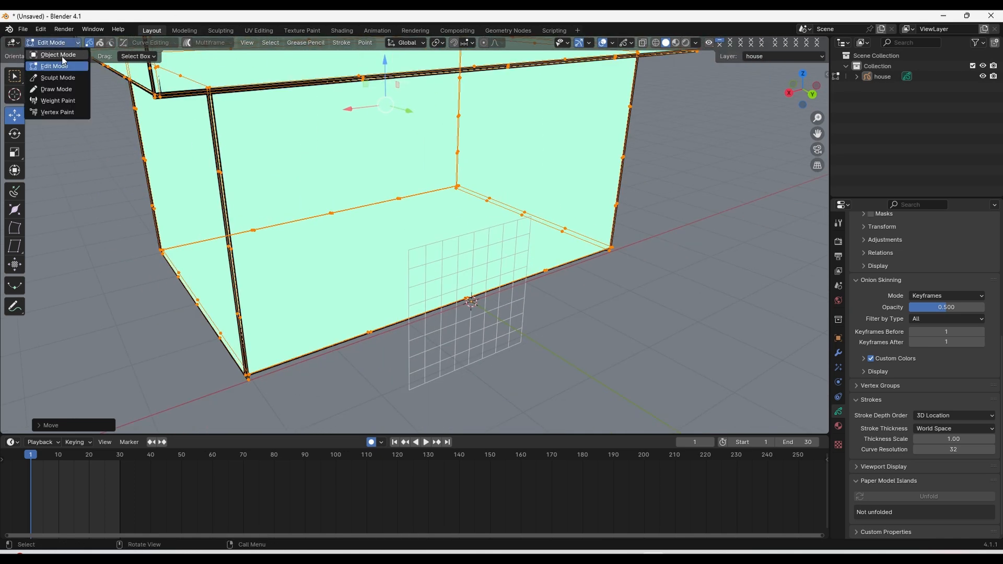
left_click(62, 91)
scroll(559, 280, "down", 1)
middle_click_drag(557, 279, 478, 252)
scroll(292, 224, "up", 1)
middle_click_drag(387, 233, 352, 309, "shift")
scroll(345, 307, "up", 1)
middle_click_drag(422, 296, 428, 316)
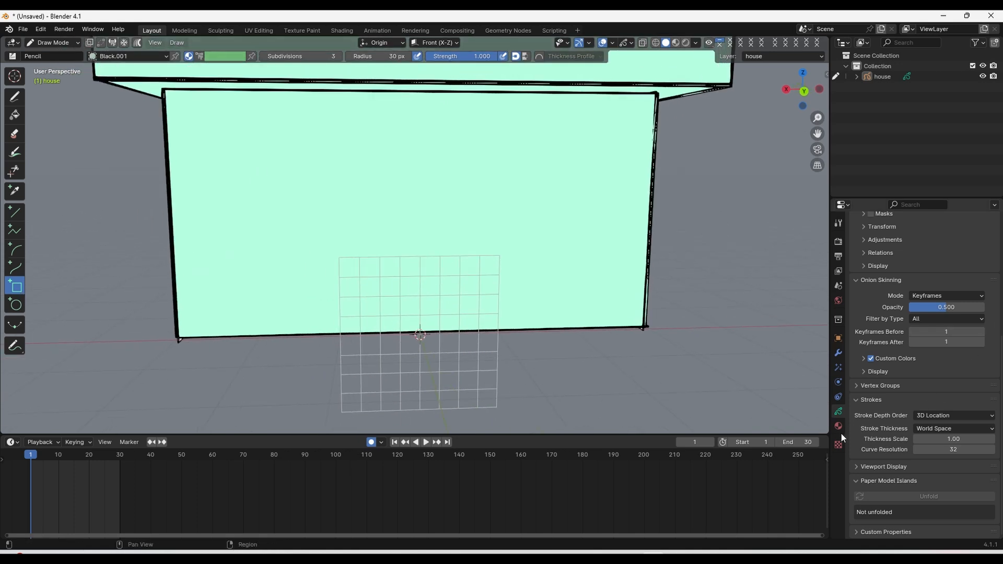
scroll(909, 321, "up", 8)
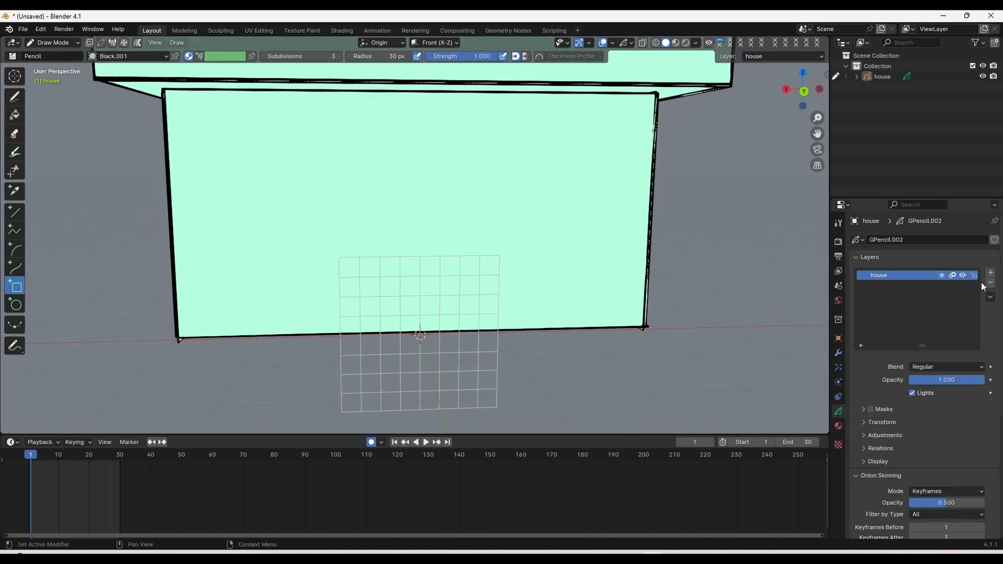
left_click(992, 274)
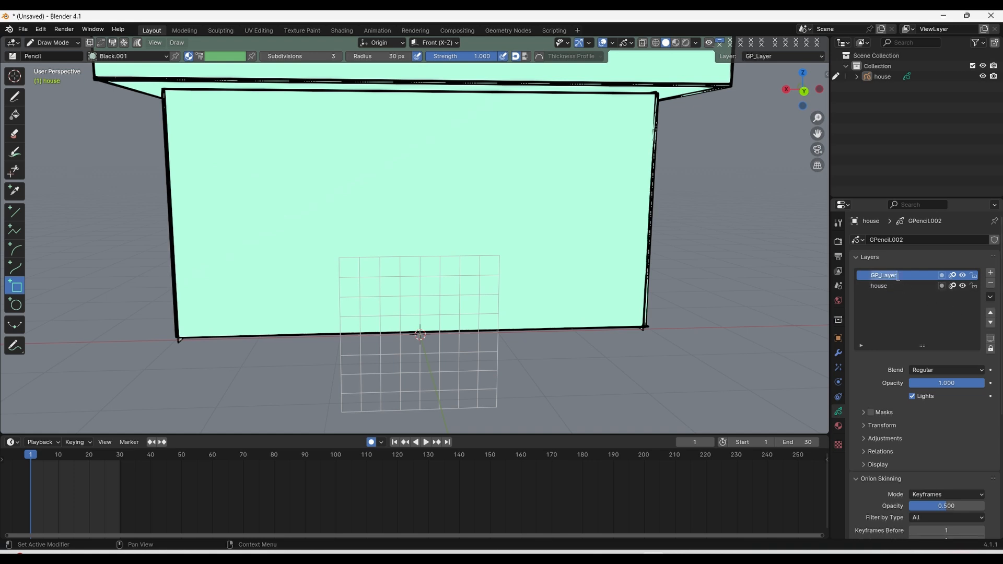
type("Door")
key("Return")
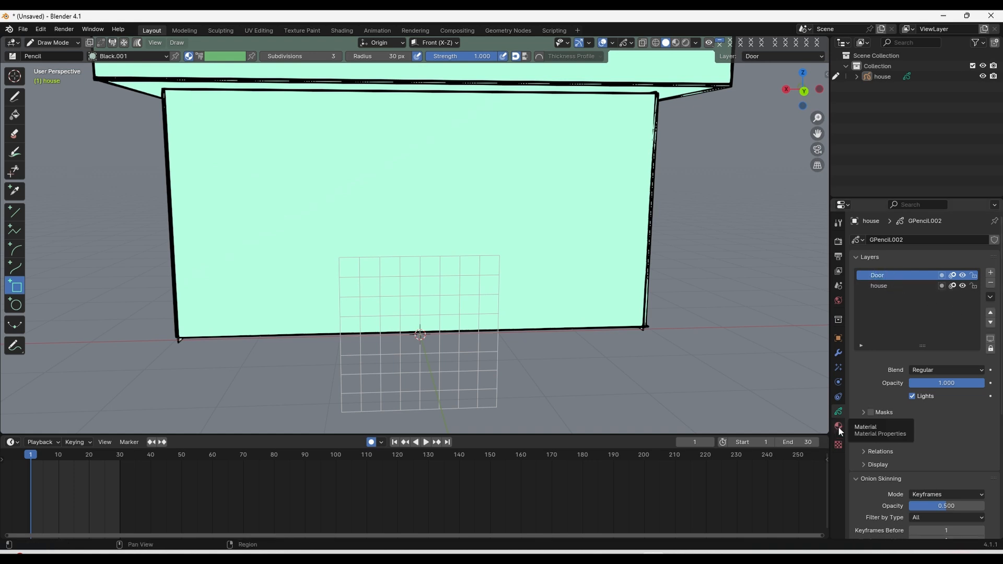
Step: Rename the house object's existing material to House
scroll(911, 418, "down", 6)
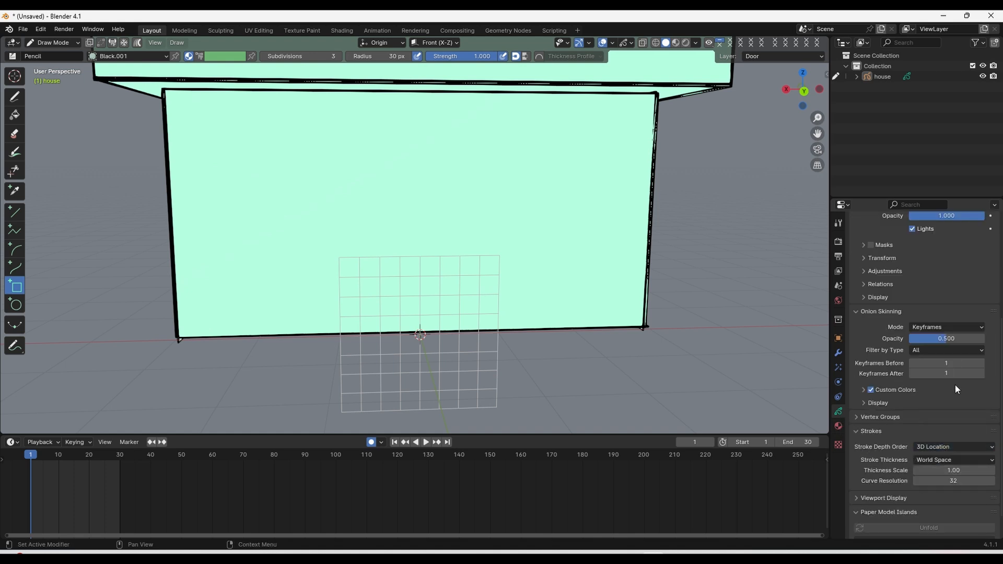
scroll(888, 313, "up", 6)
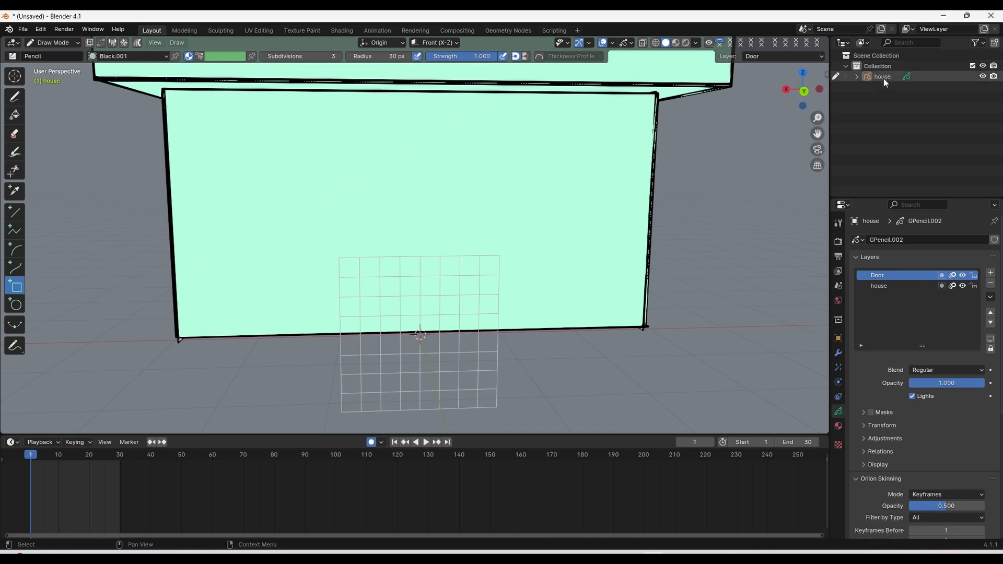
scroll(925, 438, "down", 4)
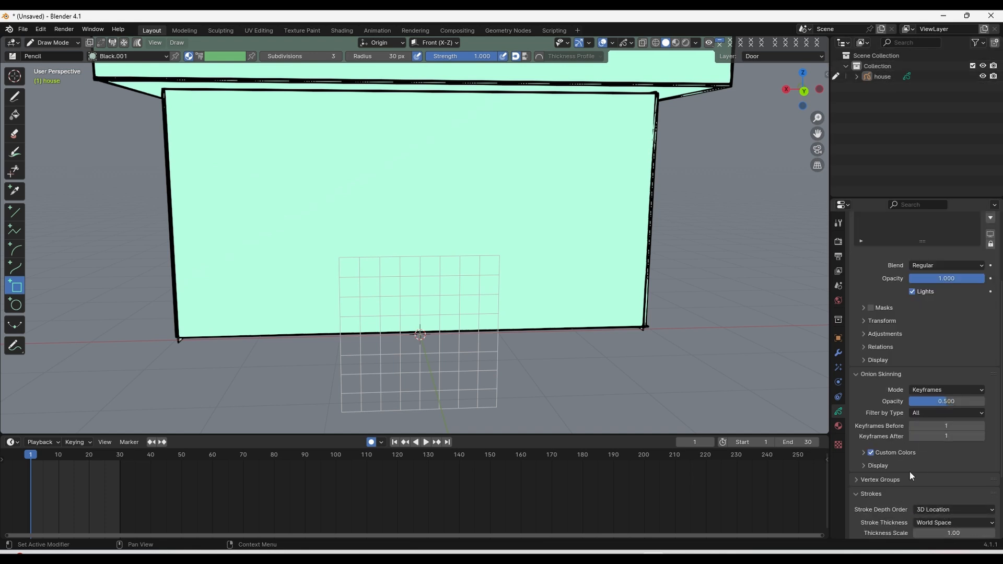
left_click(839, 428)
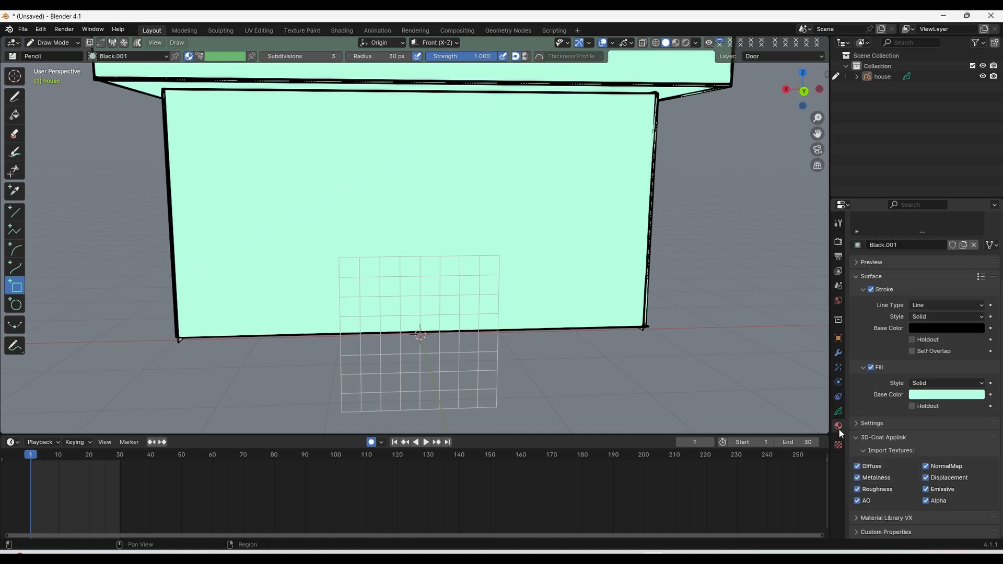
double_click(880, 243)
type("Ho")
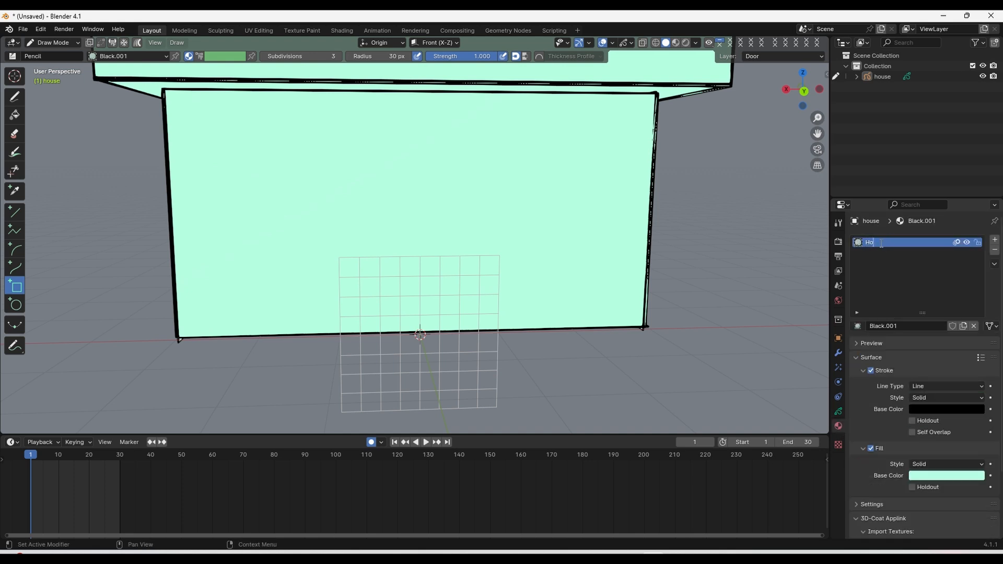
type("use")
key("Return")
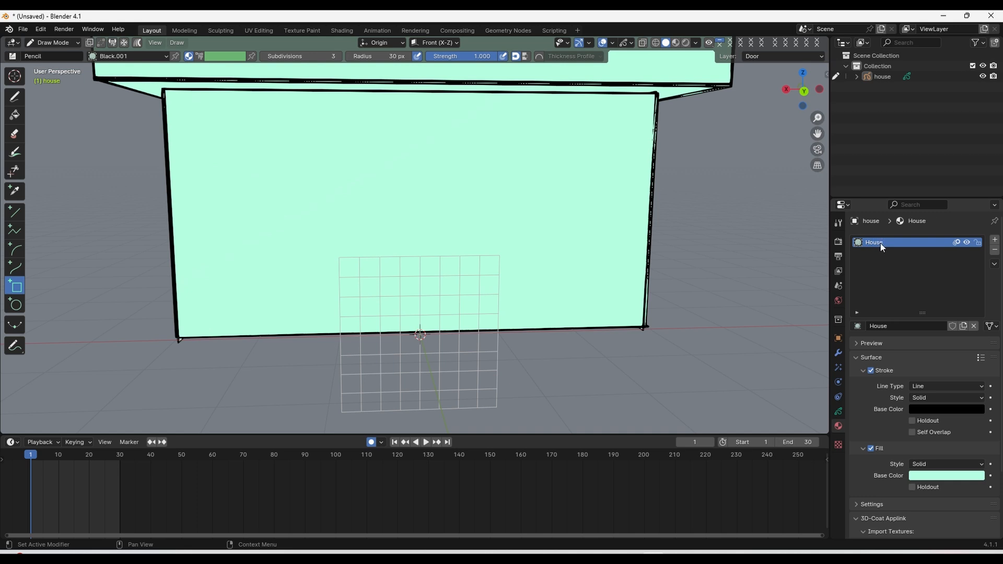
Step: Add a second material named Door to the house object
left_click(995, 242)
left_click(922, 326)
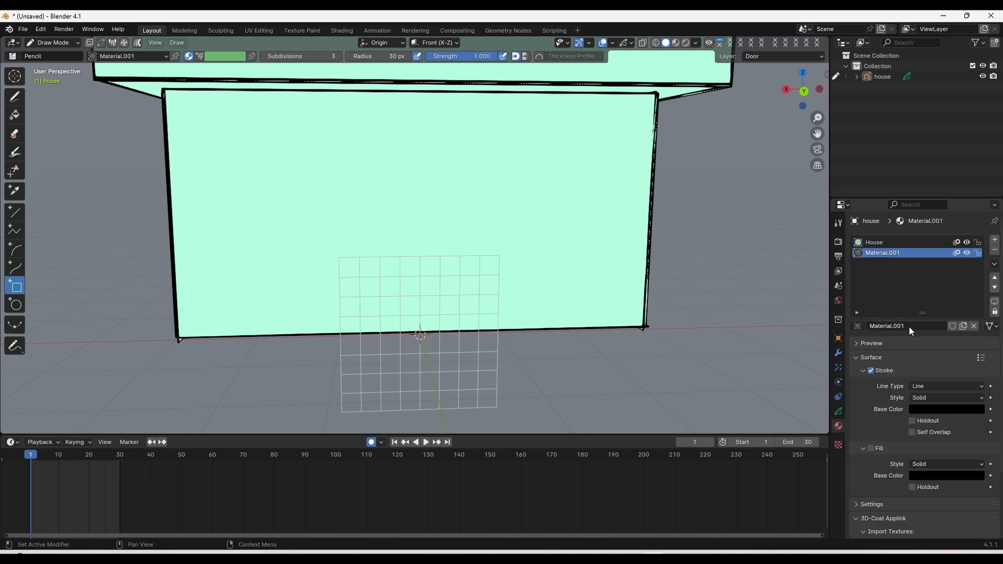
type("Door")
key("Return")
Step: Enable the Door material's fill and set its base color to a light brown
left_click(871, 448)
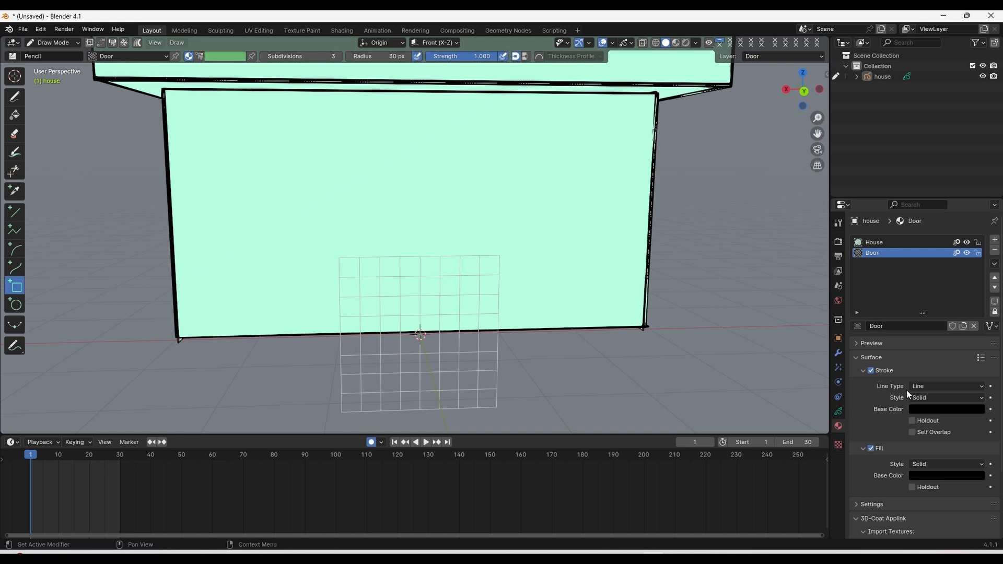
left_click(954, 476)
left_click_drag(976, 375, 976, 344)
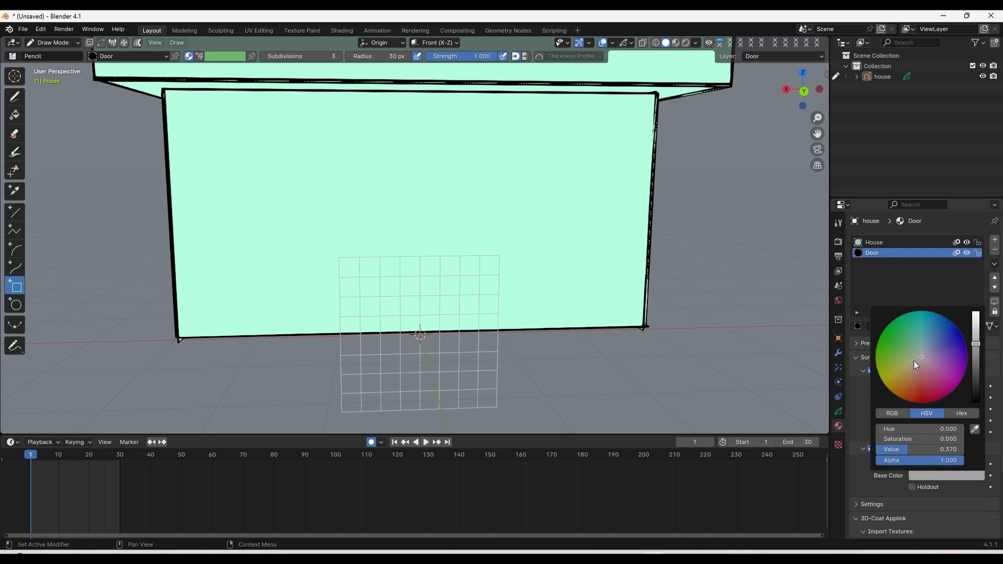
left_click_drag(915, 363, 907, 376)
left_click_drag(976, 344, 976, 332)
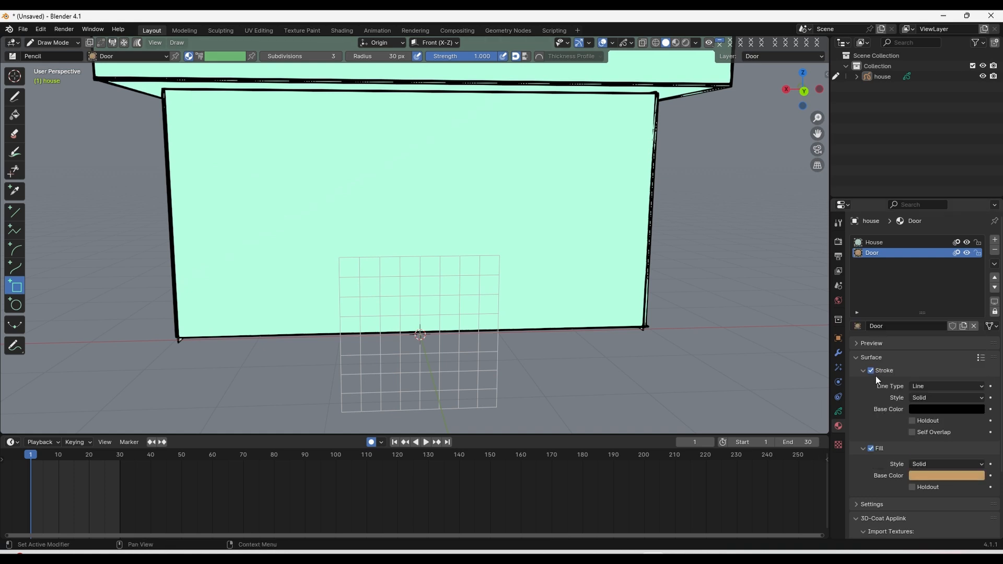
Step: Facing the wall straight along Y, draw a tall door rectangle at its centre with the Box tool
scroll(370, 328, "down", 1)
scroll(409, 289, "up", 1)
mouse_move(426, 275)
middle_mouse_down("shift")
mouse_move(439, 303)
mouse_move(429, 289)
mouse_move(428, 324)
middle_mouse_up("shift")
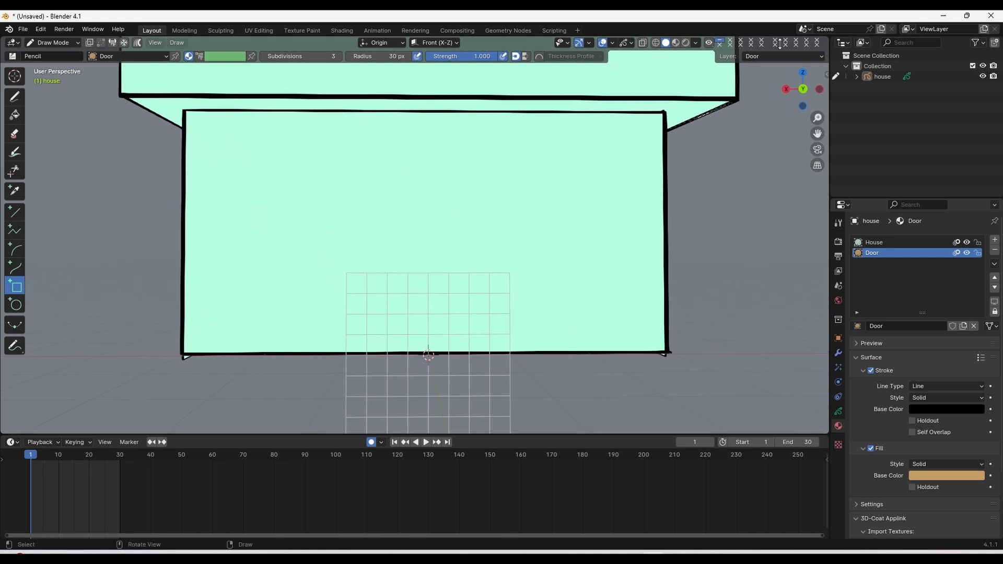
left_click(804, 90)
left_click_drag(456, 333, 377, 195)
key("Return")
middle_click_drag(439, 274, 485, 273)
scroll(475, 271, "up", 2)
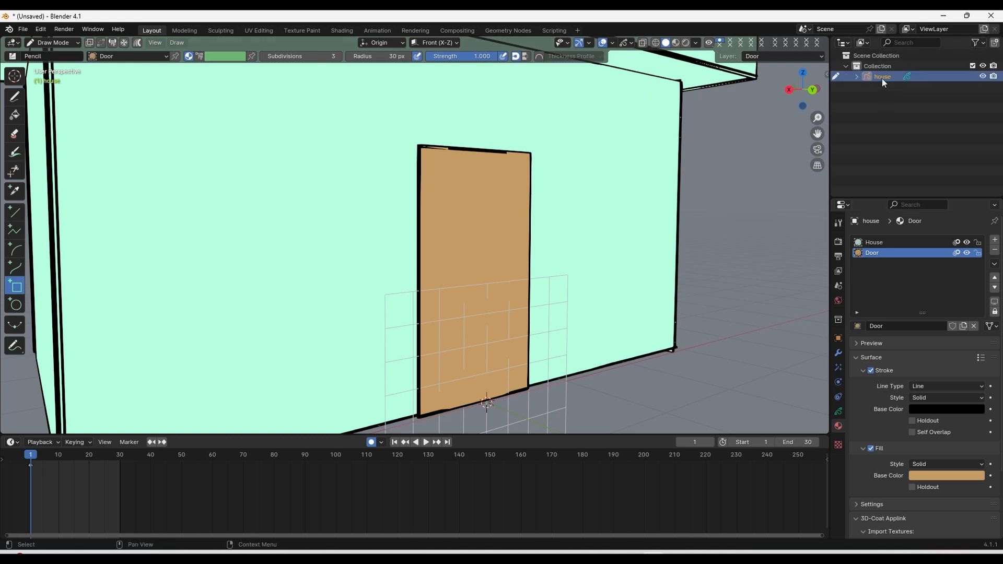
Step: Undo the house object's selection and the door rectangle drawn on the wall
left_click(878, 77)
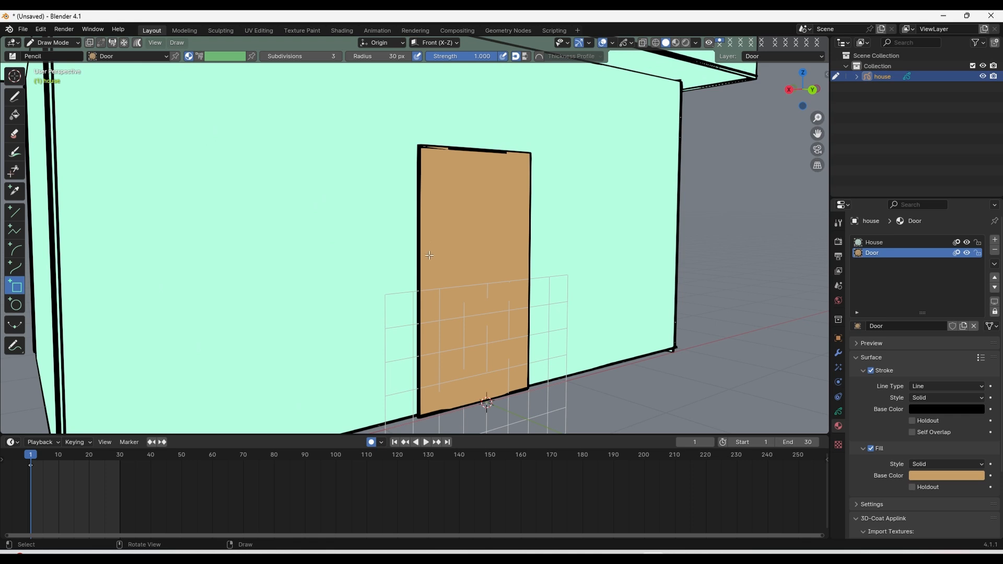
scroll(429, 255, "down", 6)
middle_click_drag(494, 258, 476, 283)
scroll(476, 282, "up", 1)
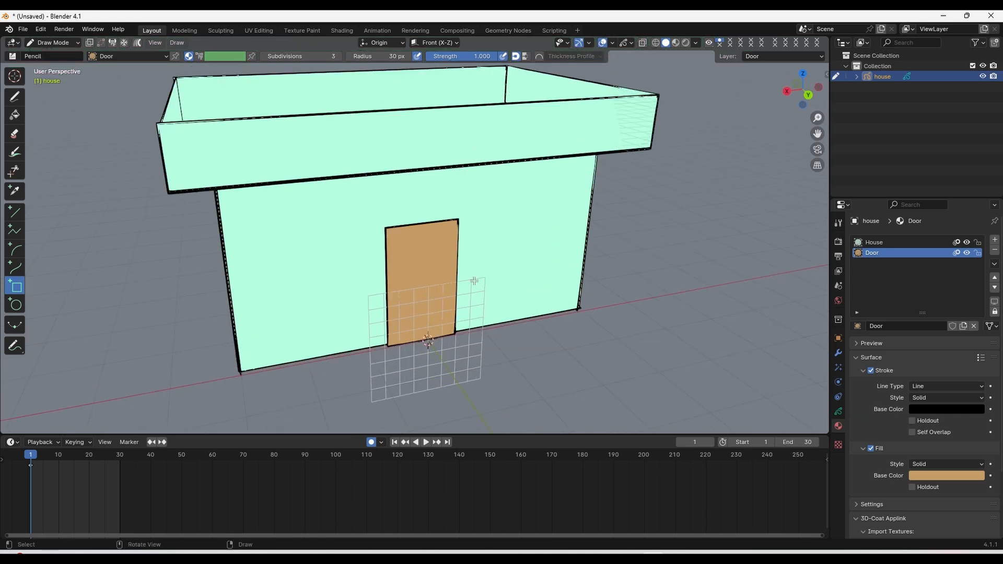
key("ctrl+z")
key("ctrl+z")
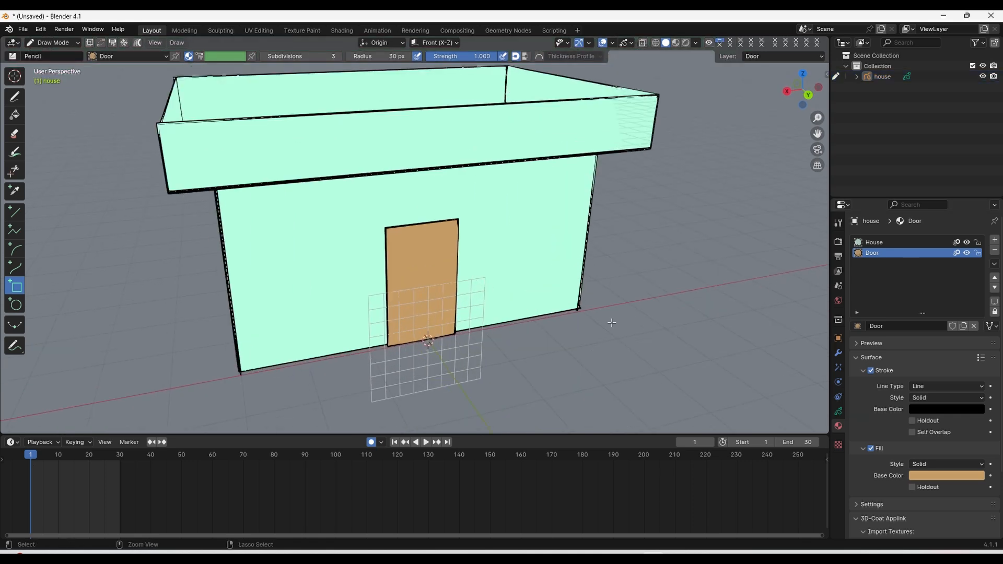
middle_click_drag(592, 319, 428, 274)
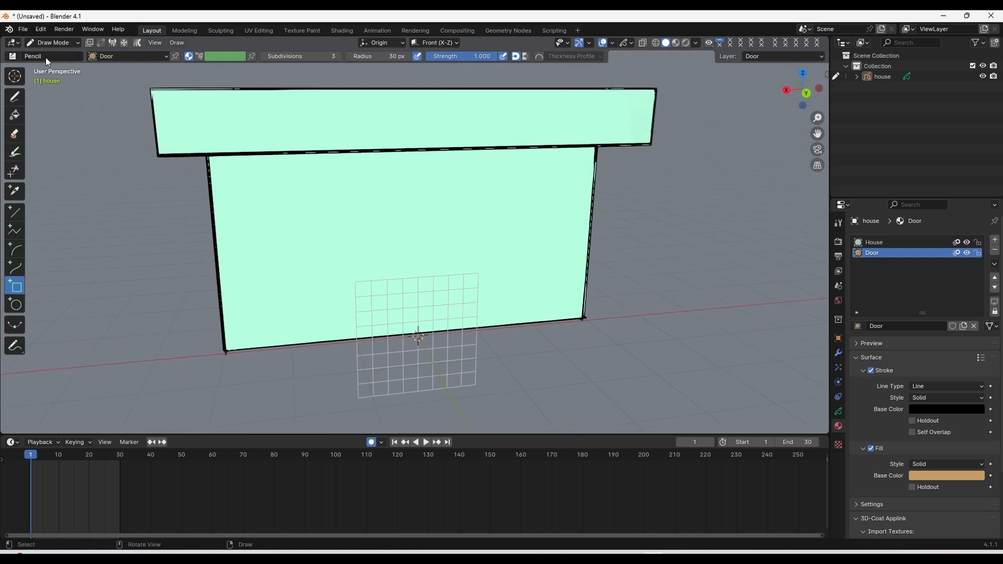
Step: Switch the house to Object Mode and add a blank Grease Pencil object to the scene
left_click(54, 44)
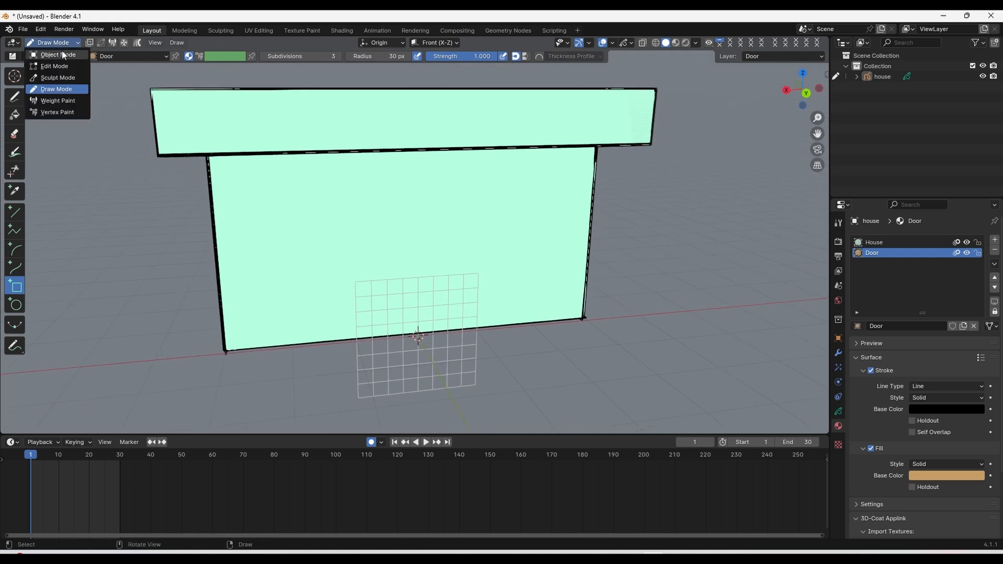
left_click(57, 54)
scroll(395, 245, "down", 3)
left_click(139, 42)
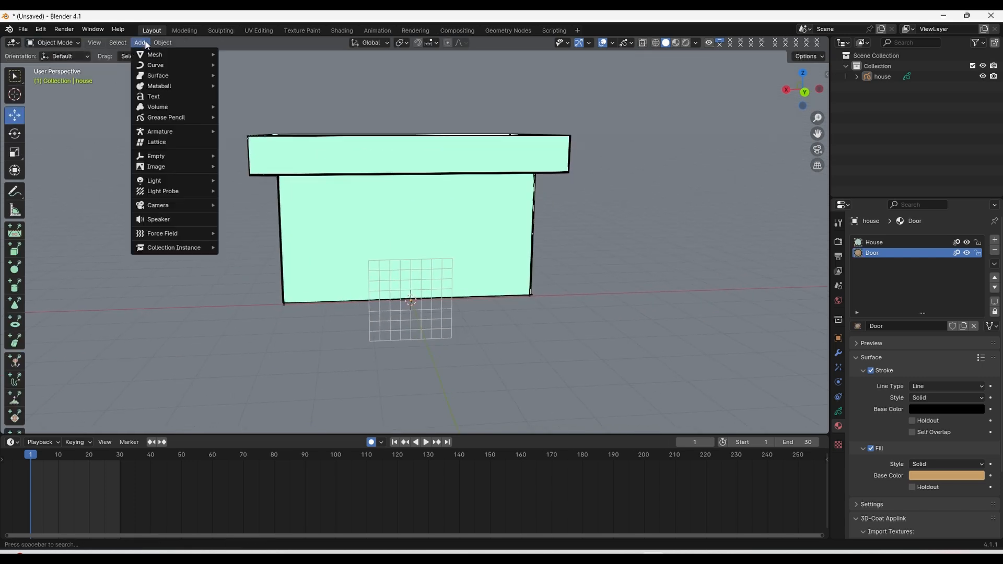
mouse_move(196, 120)
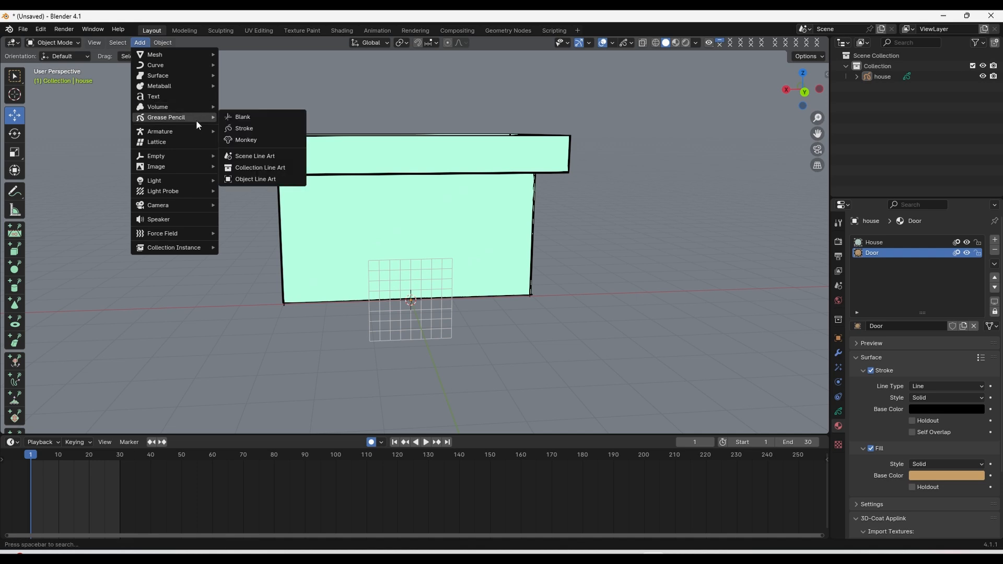
left_click(255, 121)
middle_click_drag(425, 282, 428, 300)
scroll(428, 301, "up", 2)
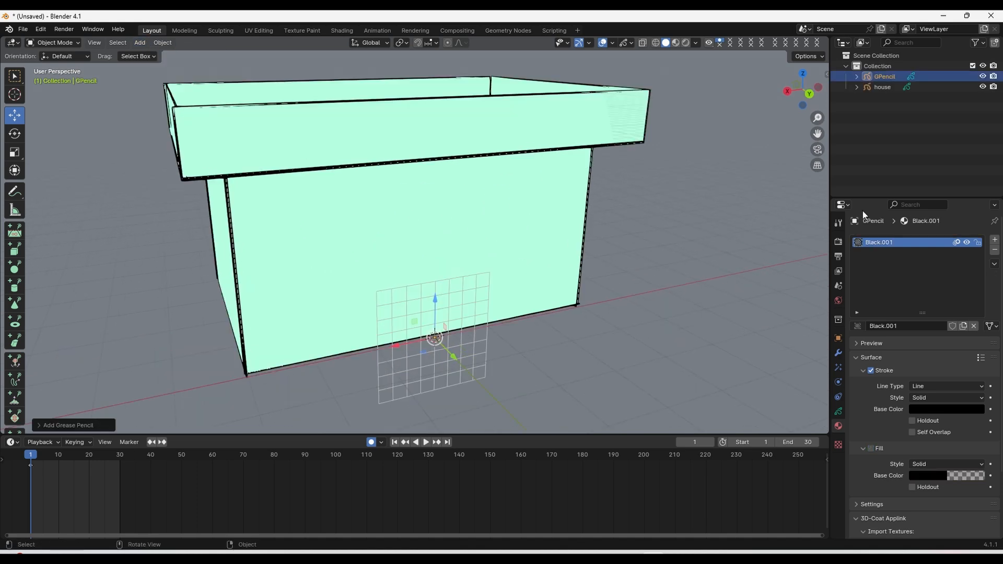
Step: Rename the new Grease Pencil object as Door
double_click(886, 77)
type("Dooe")
key("Return")
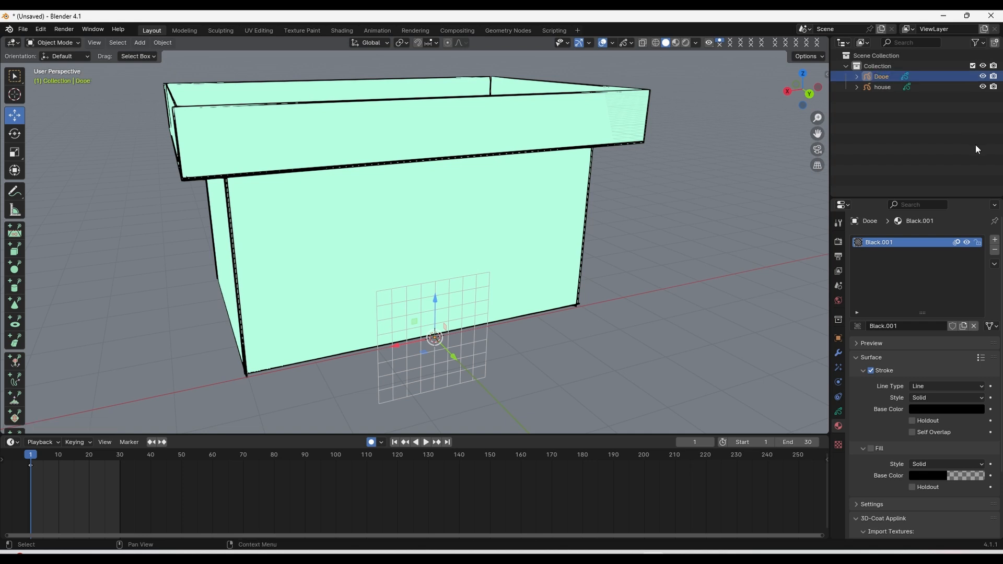
double_click(883, 76)
left_click(900, 76)
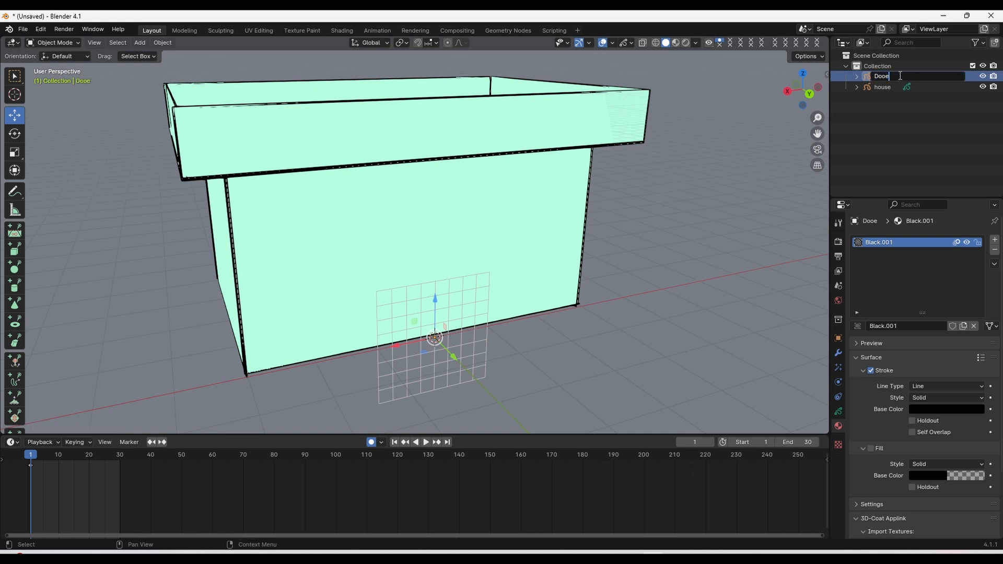
type("r")
key("Return")
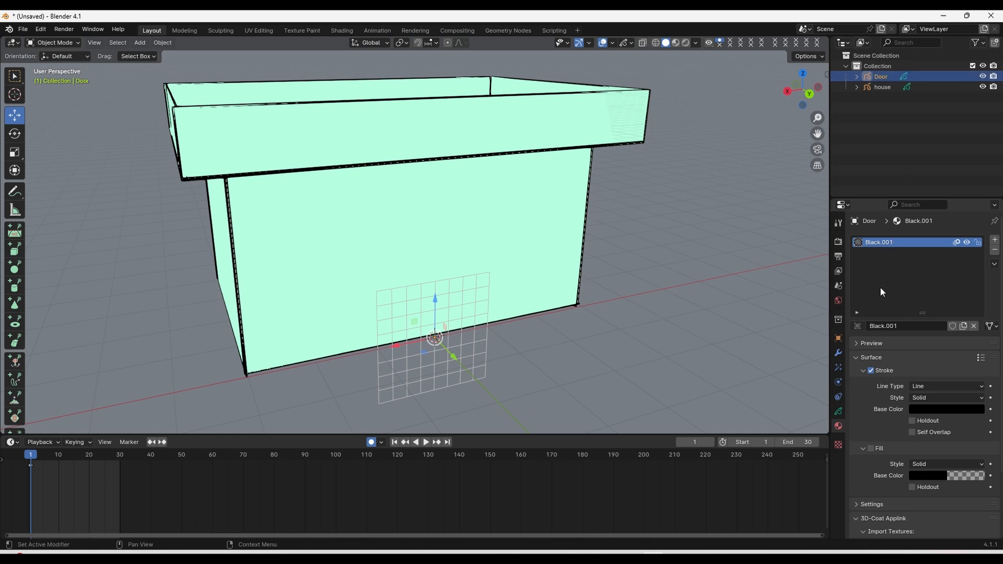
Step: Enable the fill of the Door object's Black.001 material and set its base color to a light orange-brown
left_click(928, 476)
left_click_drag(976, 401, 975, 313)
left_click(914, 374)
left_click_drag(914, 375, 913, 379)
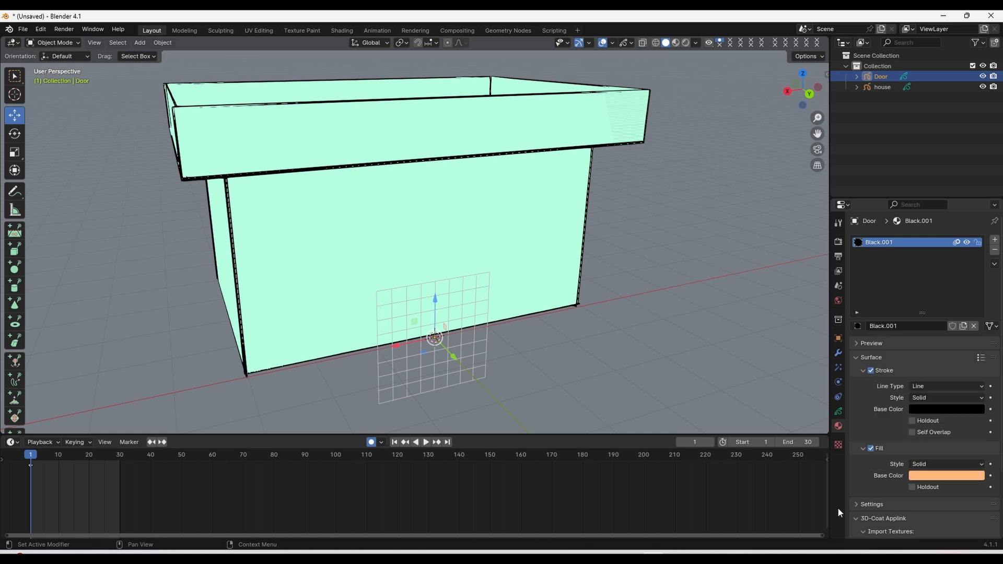
Step: Rename the Door object's layer as door and set its stroke depth order to 3D Location
left_click(838, 412)
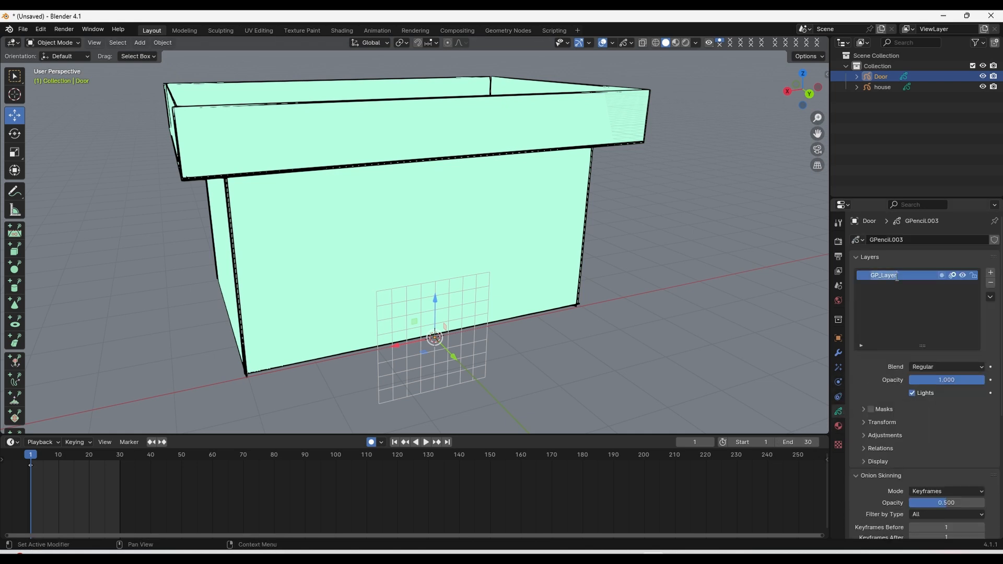
type("door")
key("Return")
scroll(896, 324, "down", 7)
left_click(940, 464)
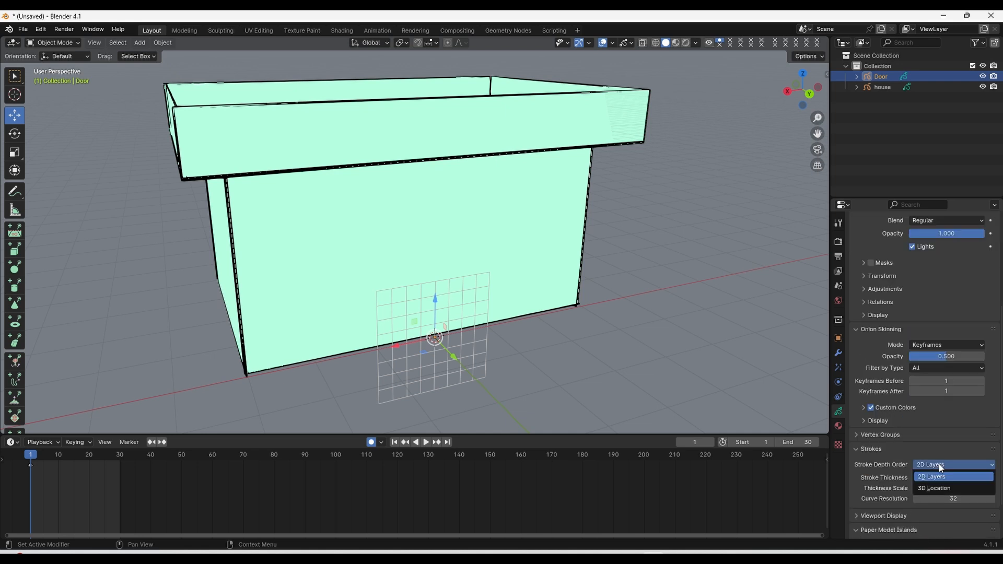
left_click(940, 488)
Step: Facing the wall straight along Y, draw the door rectangle at its centre in Draw Mode, and return to Object Mode
middle_click_drag(648, 337, 619, 310)
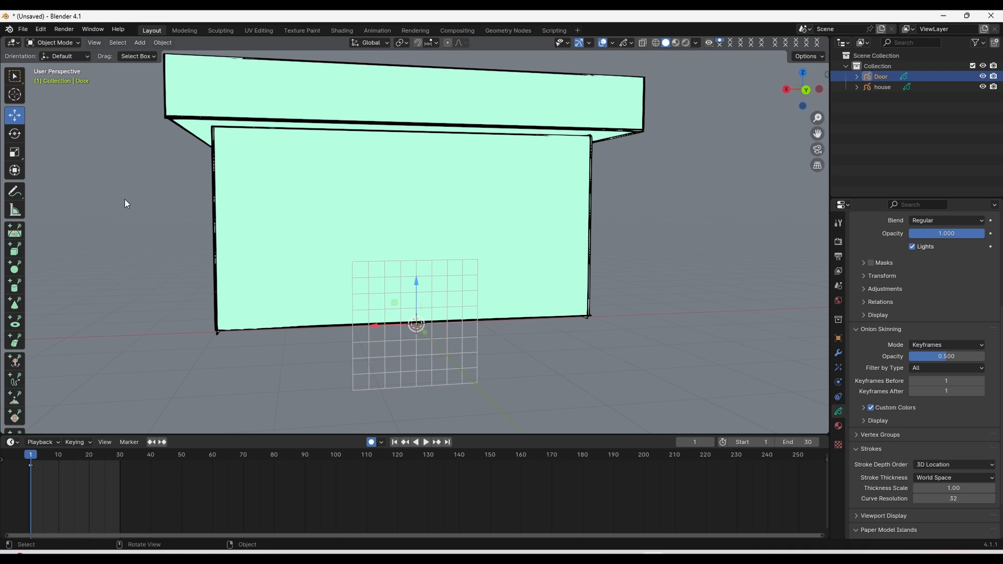
left_click(806, 93)
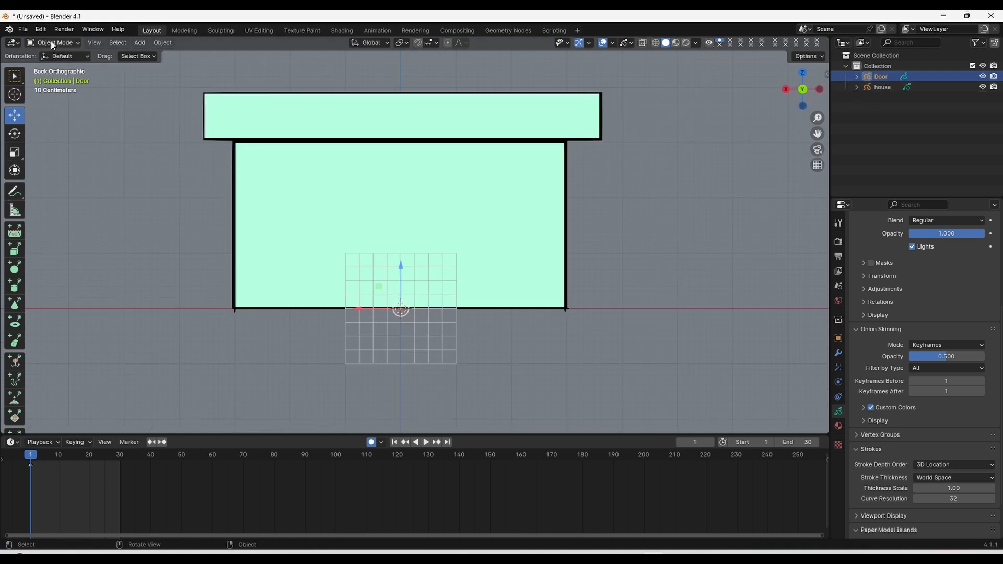
left_click(51, 39)
left_click(74, 94)
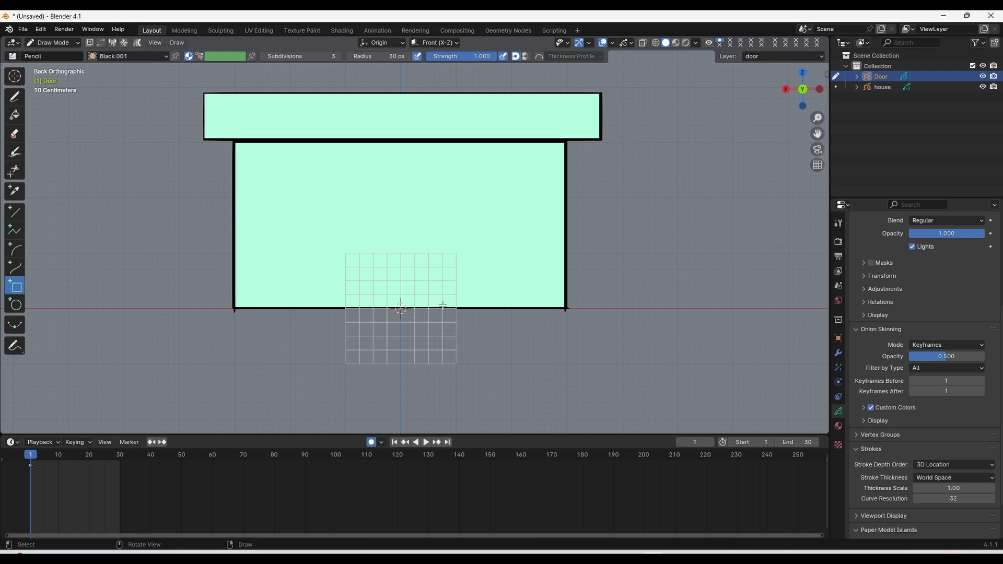
mouse_move(442, 305)
left_mouse_down()
mouse_move(345, 176)
mouse_move(358, 205)
left_mouse_up()
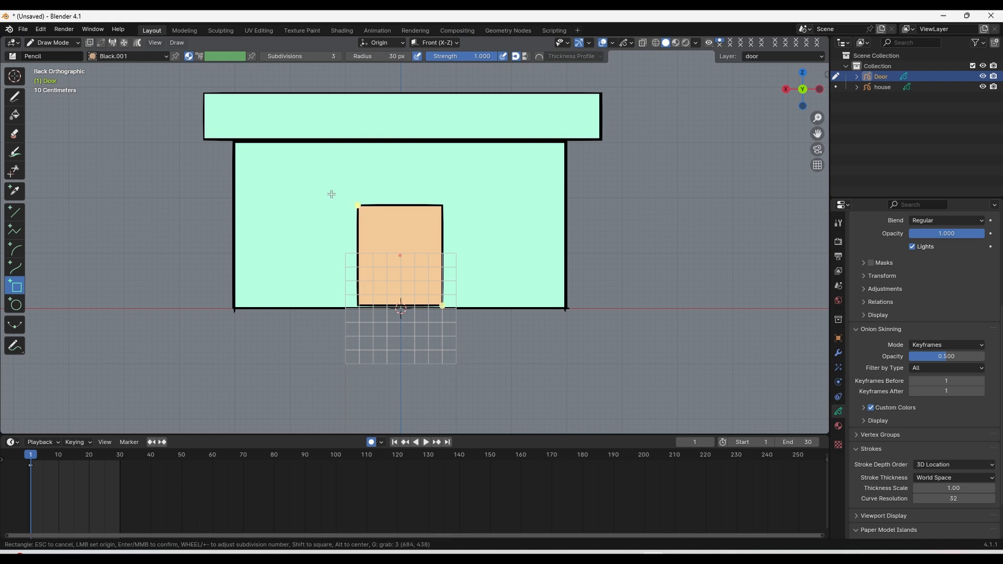
key("Return")
left_click(62, 43)
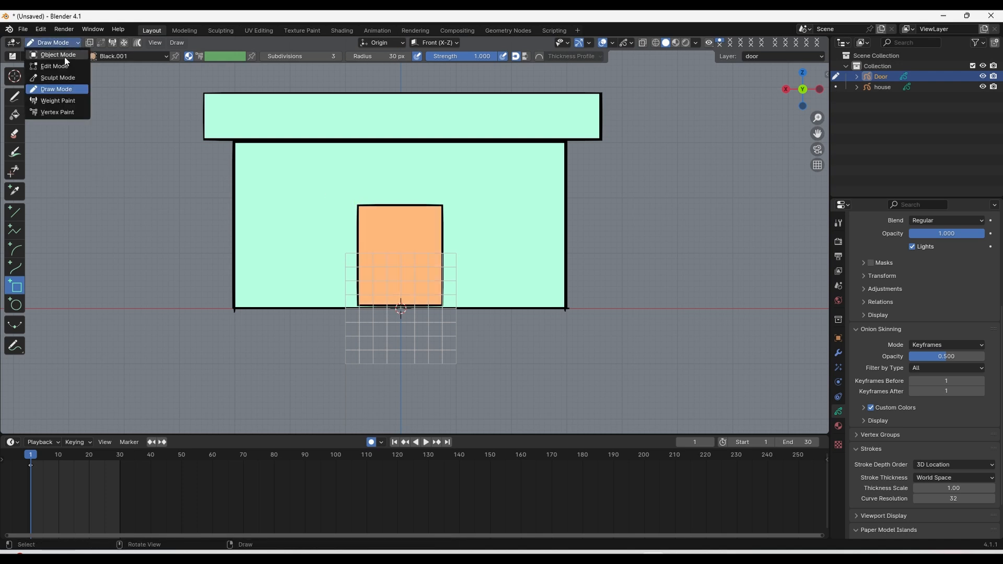
left_click(65, 57)
Step: Place the 3D cursor on the door's bottom-left corner
scroll(587, 249, "up", 1)
middle_click_drag(461, 239, 497, 271)
scroll(496, 271, "up", 4)
middle_click_drag(492, 335, 499, 295, "shift")
scroll(475, 269, "up", 3)
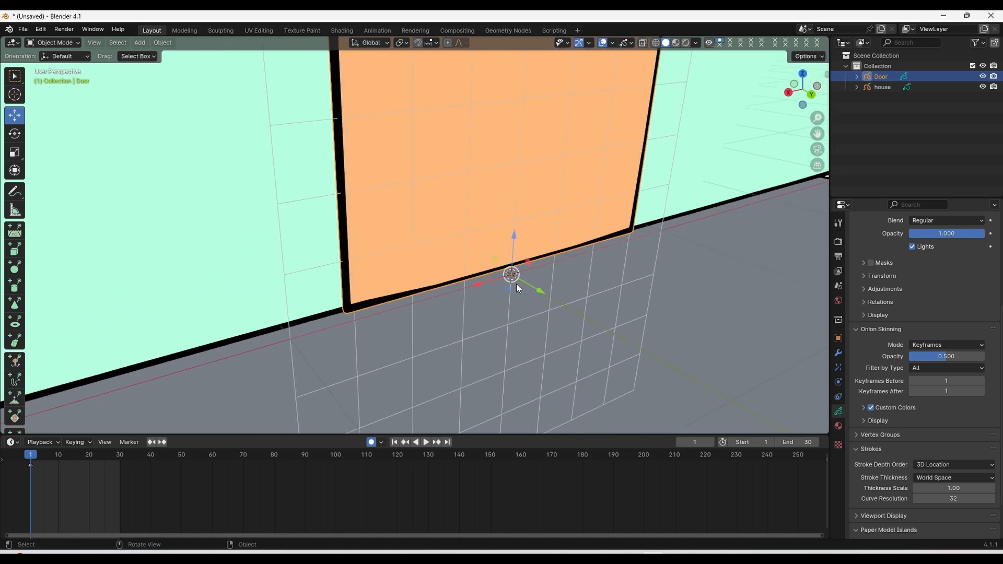
right_click(349, 310, "shift")
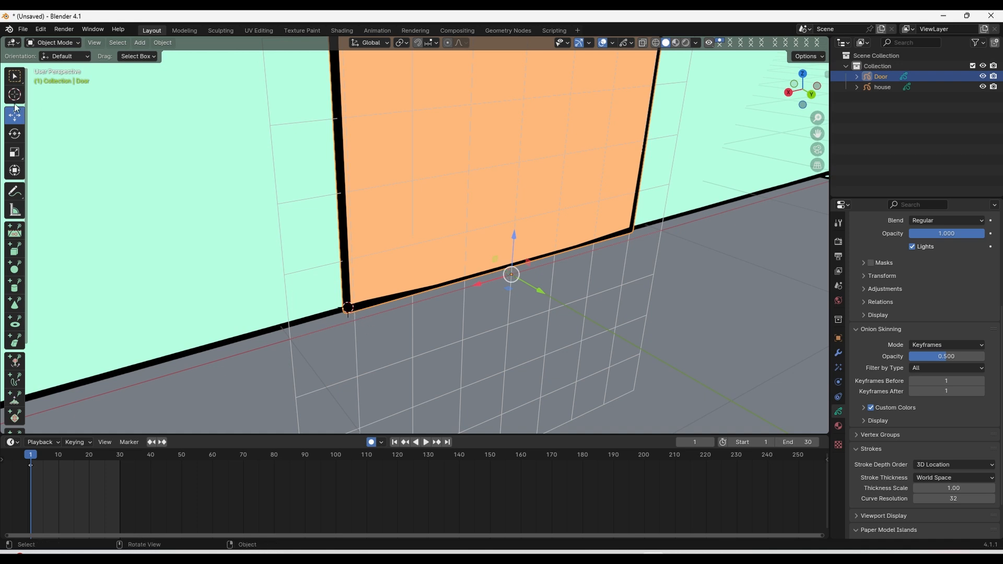
left_click(15, 95)
left_click(348, 305)
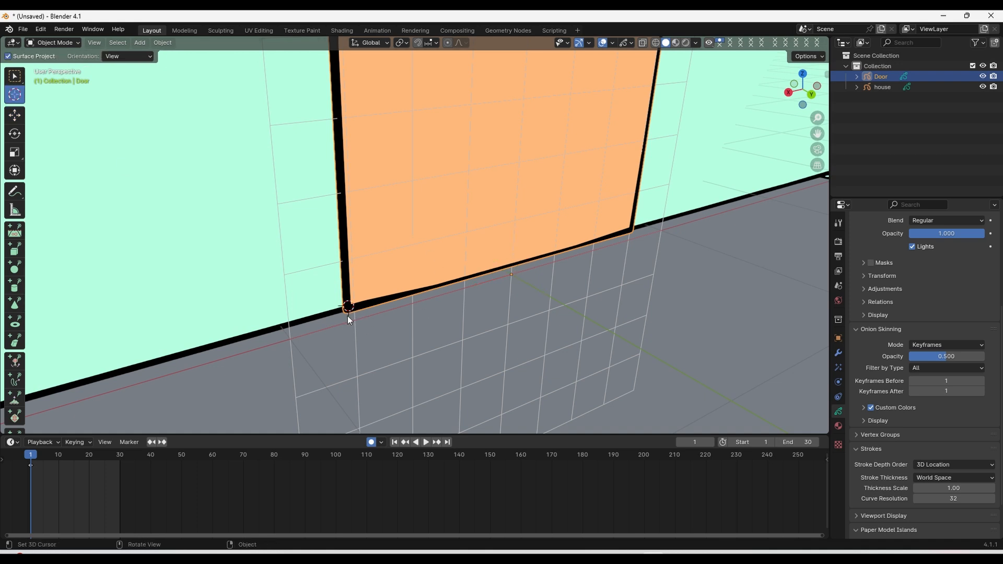
Step: Set the Door object's origin to the 3D cursor at the corner
left_click(163, 42)
left_click(162, 43)
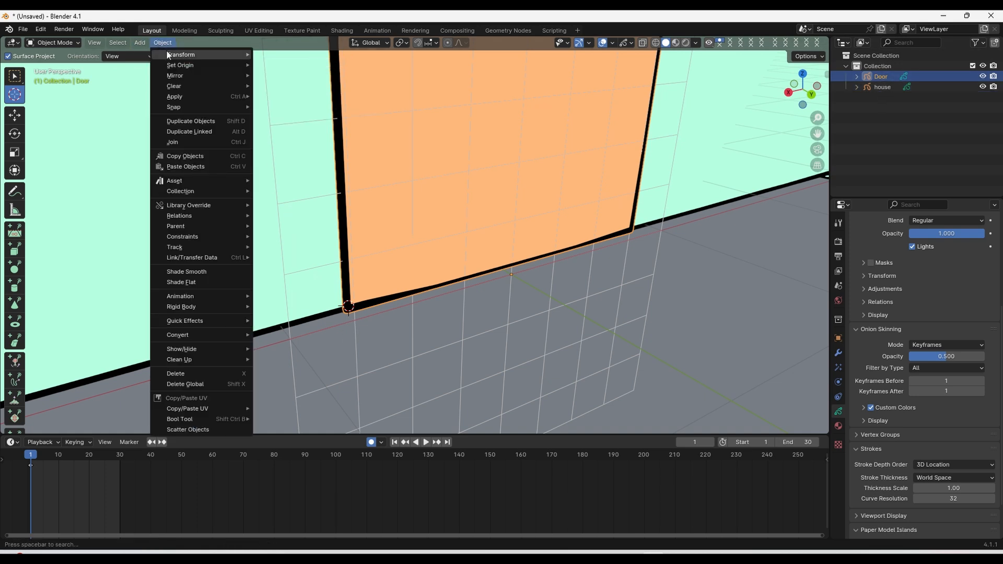
mouse_move(198, 65)
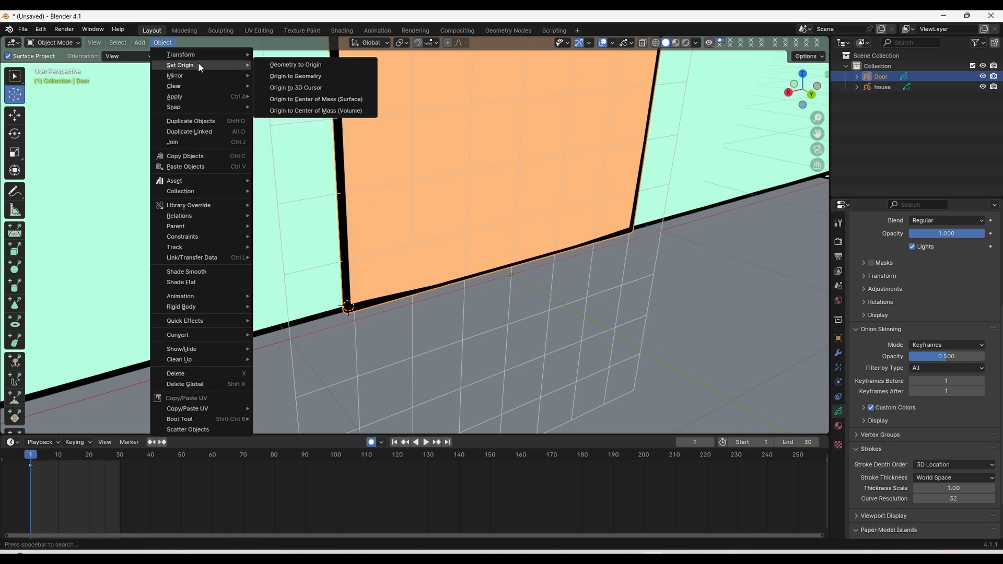
left_click(324, 89)
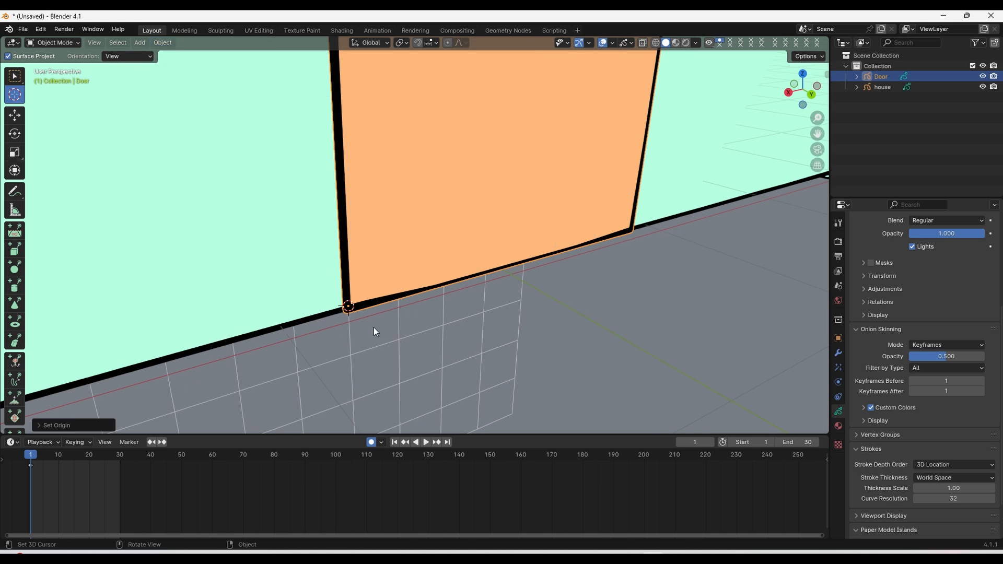
Step: Activate the Move tool, examine the door's origin up close, and try to reposition the 3D cursor near its bottom-left corner
left_click(17, 116)
scroll(481, 285, "down", 4)
scroll(481, 286, "down", 4)
scroll(526, 186, "up", 1)
middle_click_drag(526, 186, 468, 262, "shift")
scroll(518, 269, "up", 2)
scroll(530, 251, "down", 1)
scroll(475, 210, "up", 2)
scroll(591, 284, "down", 2)
scroll(562, 262, "up", 2)
scroll(461, 262, "up", 2)
middle_click_drag(531, 277, 504, 233)
right_click(456, 224, "shift")
right_click(509, 334, "shift")
middle_click_drag(568, 320, 508, 306)
middle_click_drag(508, 307, 575, 264, "shift")
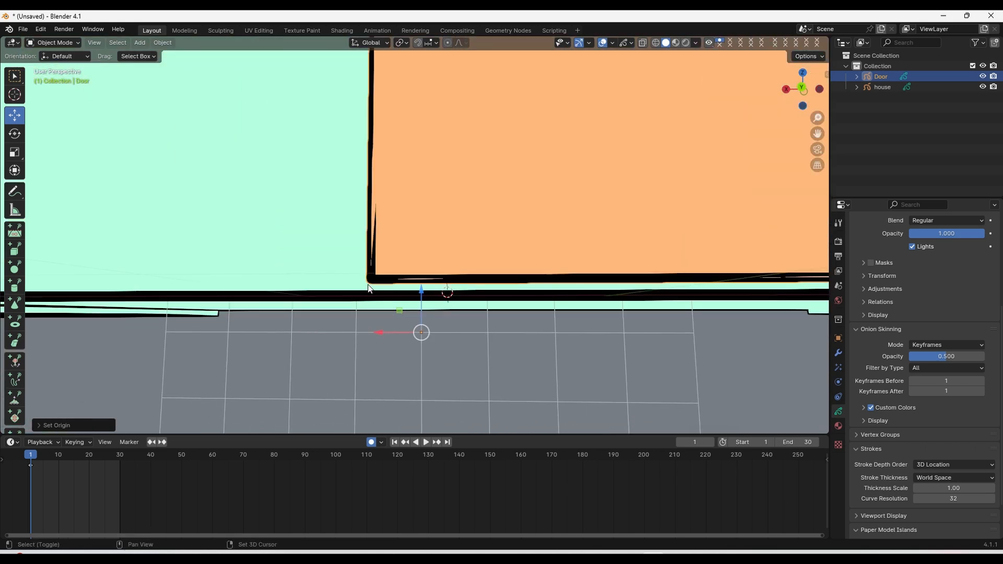
middle_click_drag(649, 159, 485, 235)
mouse_move(501, 200)
middle_mouse_down()
mouse_move(503, 181)
mouse_move(511, 198)
middle_mouse_up()
Step: Add a mesh plane, reset the 3D cursor to the world origin, and snap the plane to it
key("shift+a")
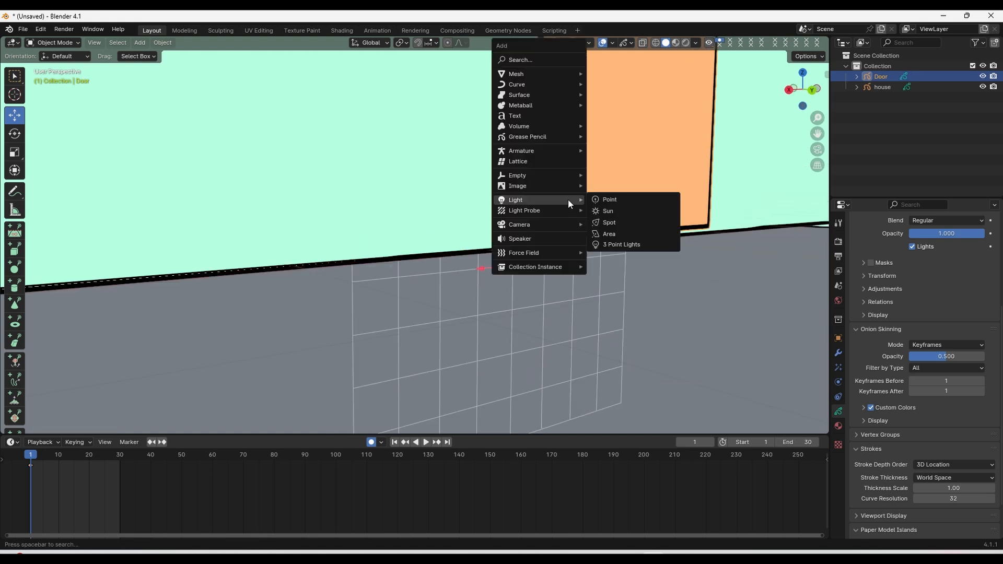
mouse_move(551, 74)
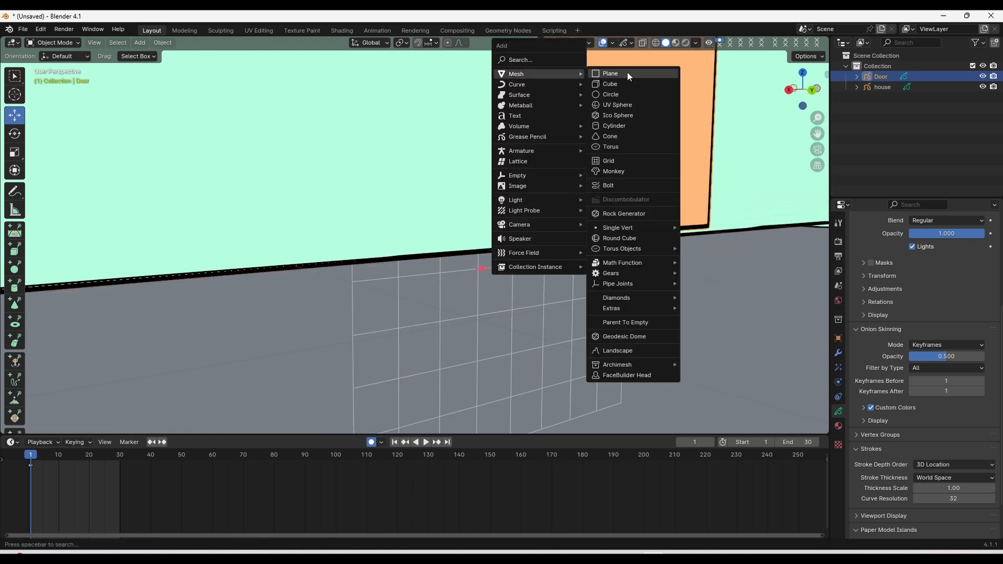
left_click(627, 71)
scroll(616, 203, "down", 5)
key("shift+s")
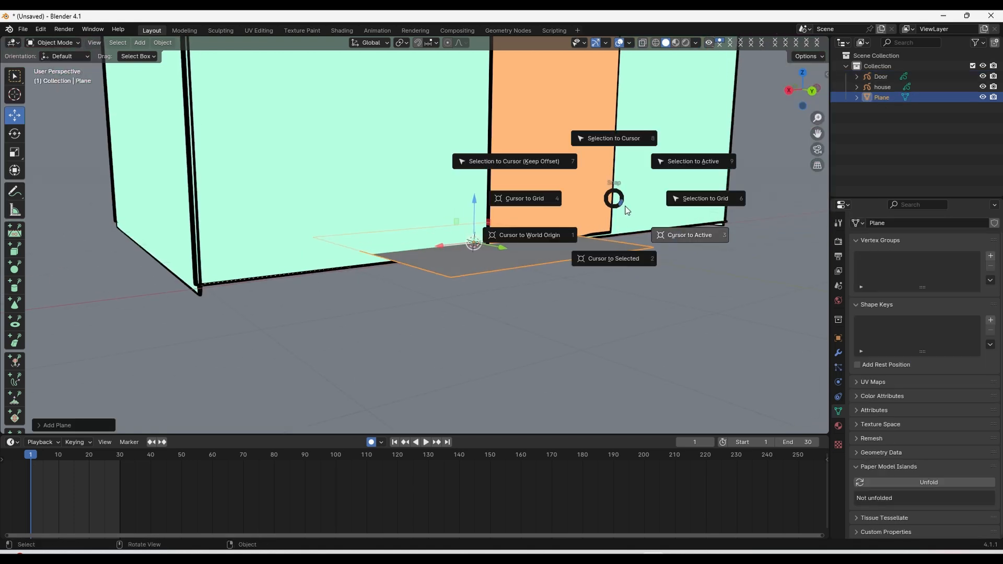
left_click(561, 238)
scroll(575, 202, "up", 3)
key("shift+s")
left_click(581, 142)
middle_click_drag(606, 194, 568, 183)
scroll(580, 240, "up", 2)
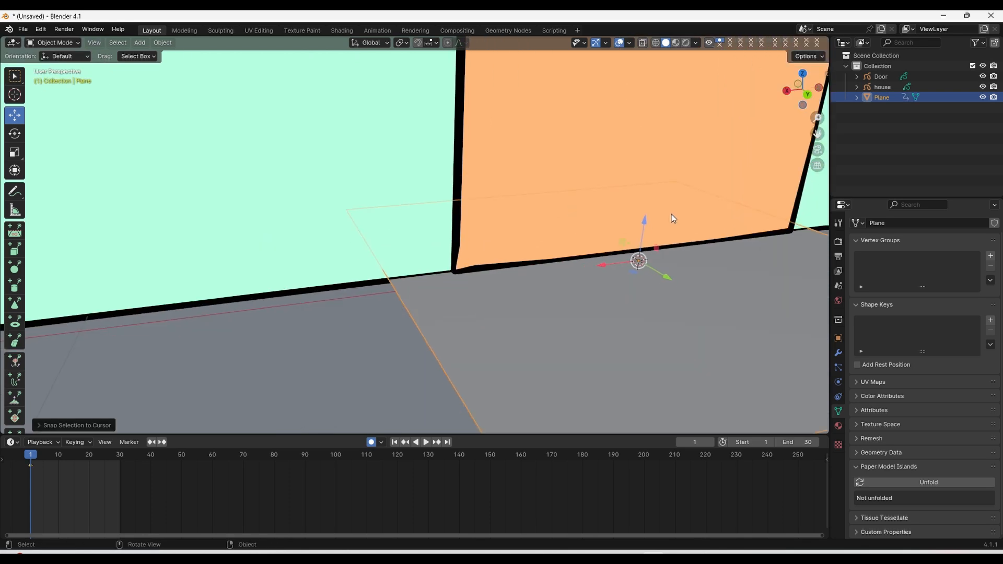
Step: Raise the plane slightly to place the 3D cursor on the door's bottom-left corner, and hide the plane
mouse_move(644, 224)
left_mouse_down()
mouse_move(647, 206)
mouse_move(647, 216)
left_mouse_up()
right_click(456, 273, "shift")
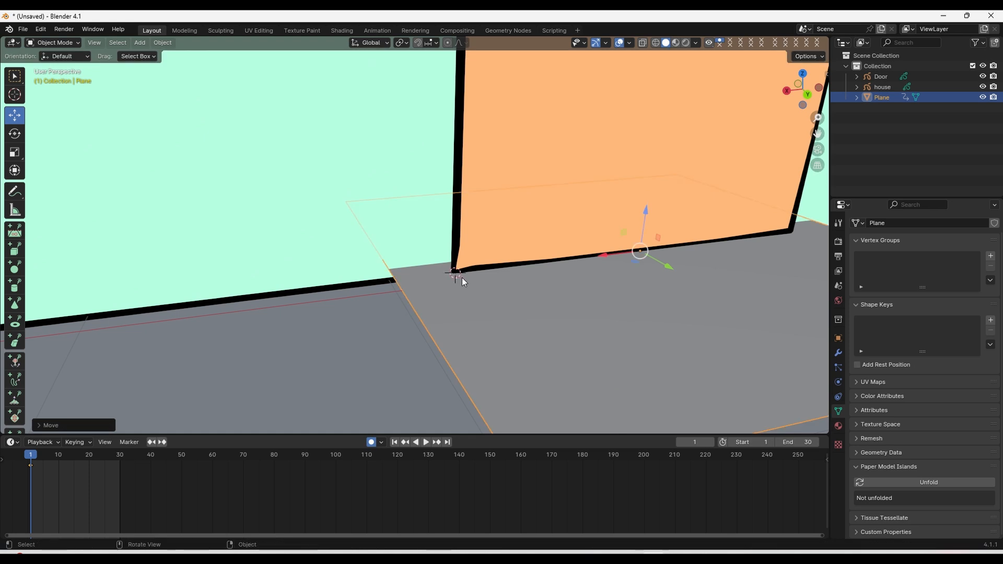
key("h")
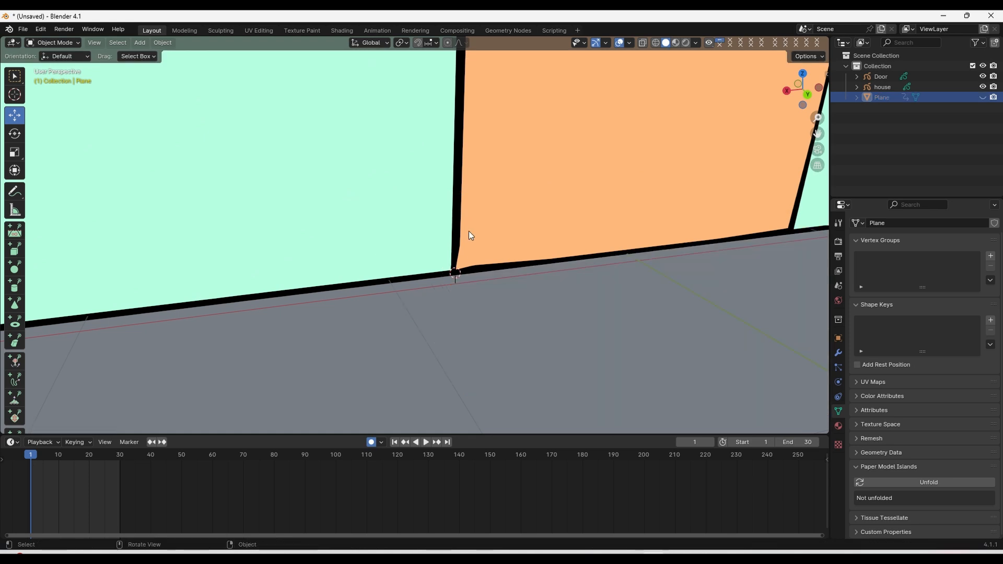
Step: Select the Door object and set its origin to the 3D cursor at its bottom-left corner
left_click(459, 224)
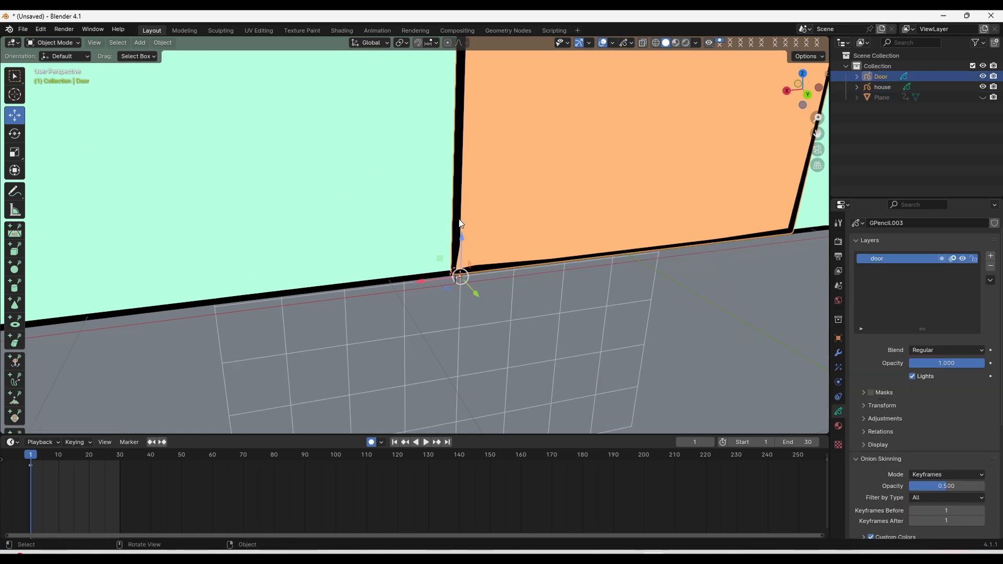
left_click(165, 41)
mouse_move(199, 64)
left_click(318, 89)
scroll(605, 230, "down", 4)
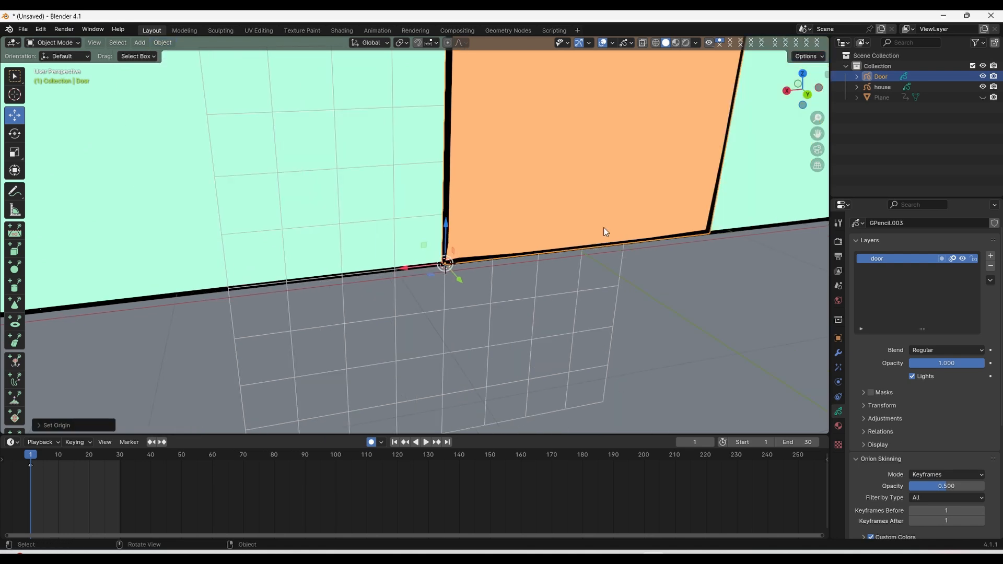
middle_click_drag(535, 146, 489, 238, "shift")
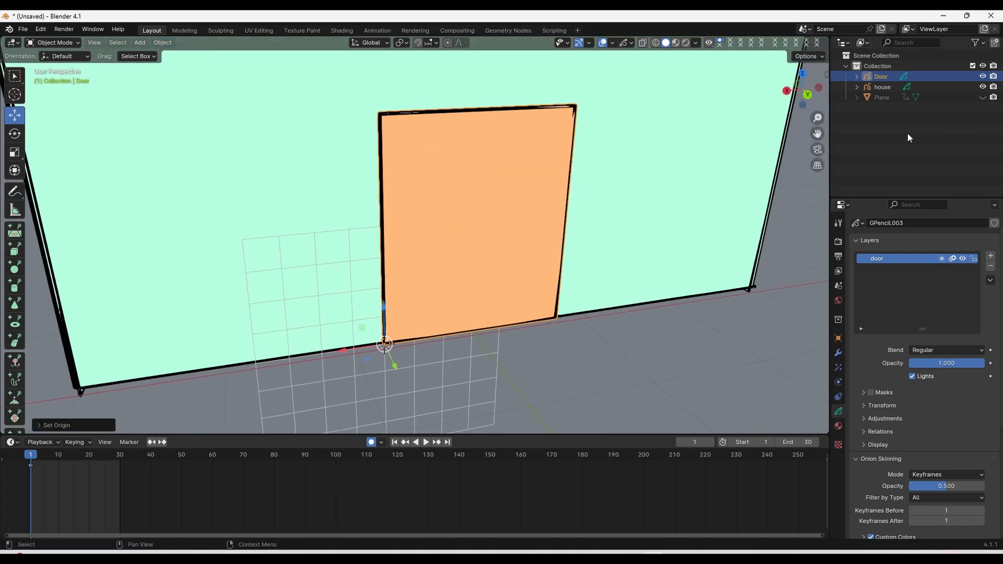
Step: Hide the house temporarily to examine the door and its corner origin alone, and show the house again
left_click(983, 87)
scroll(594, 198, "down", 3)
middle_click_drag(549, 202, 321, 380, "shift")
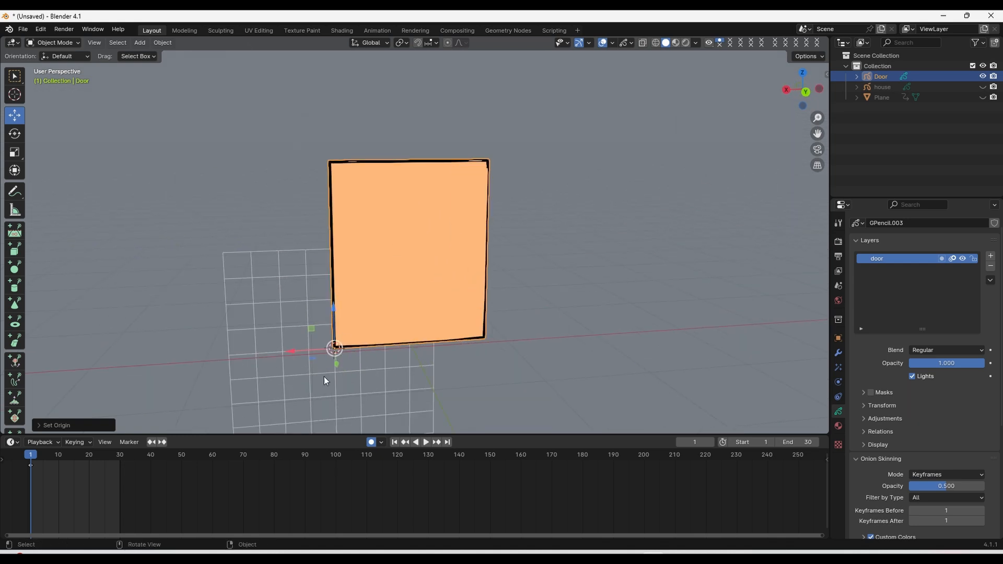
scroll(409, 278, "down", 5)
scroll(410, 278, "up", 6)
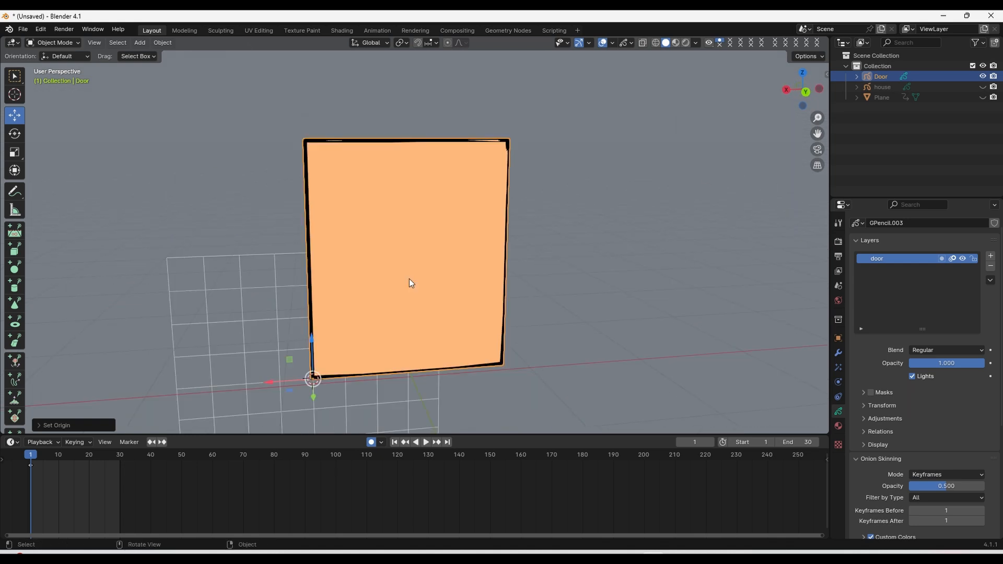
middle_click_drag(410, 278, 517, 230, "shift")
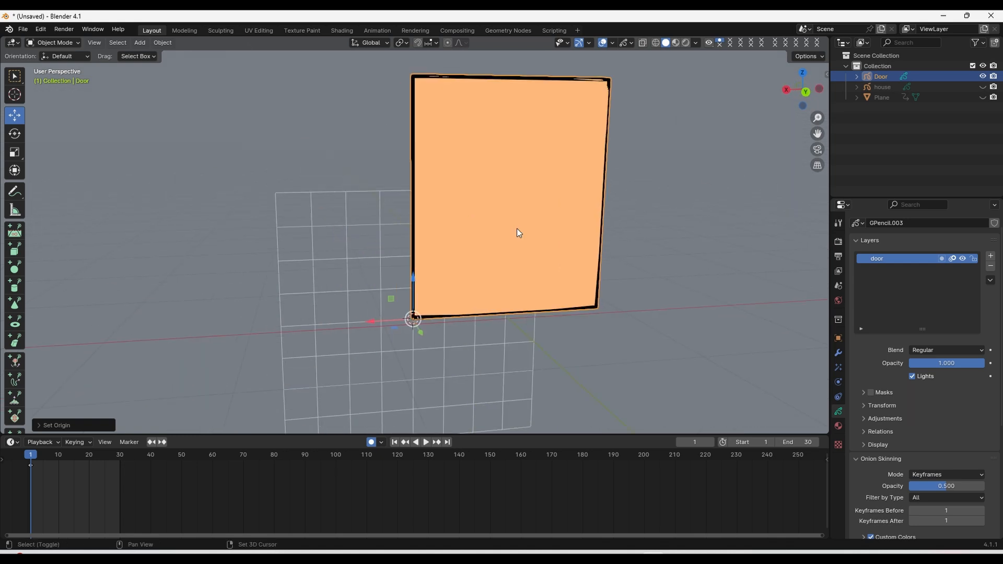
left_click(983, 87)
scroll(695, 190, "down", 5)
scroll(597, 188, "up", 1)
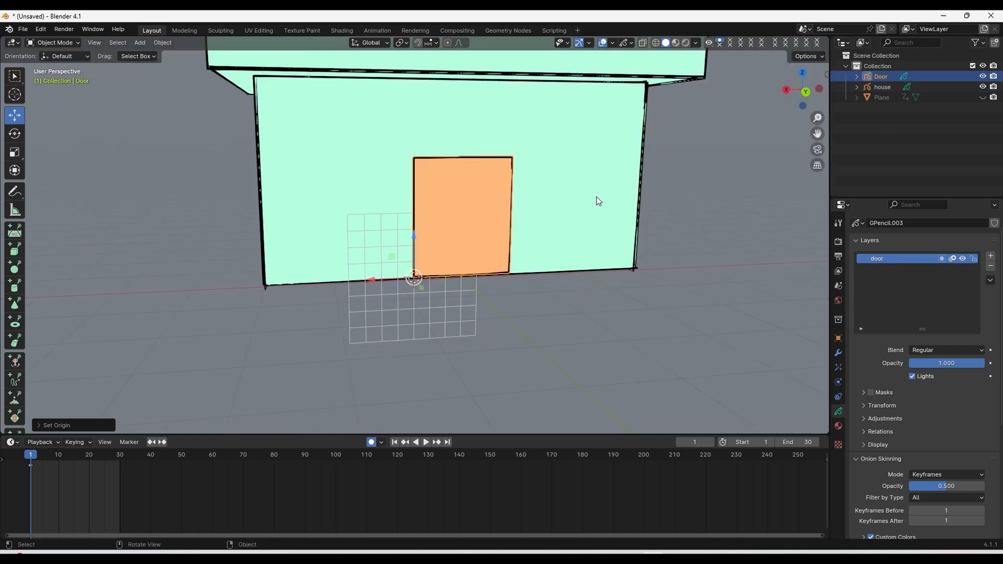
Step: Insert a Location & Rotation keyframe for the closed Door object at frame 1
scroll(669, 201, "down", 1)
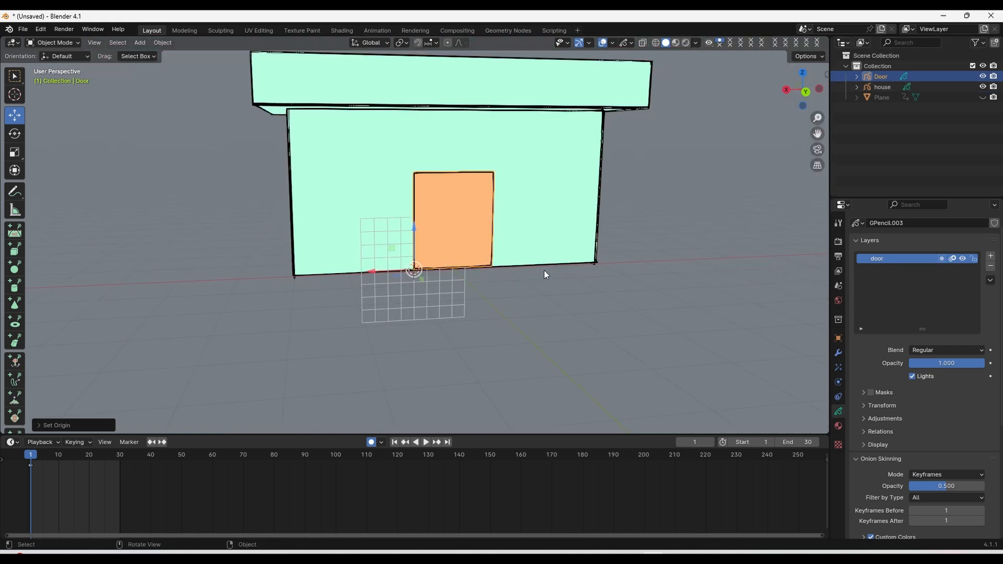
key("i")
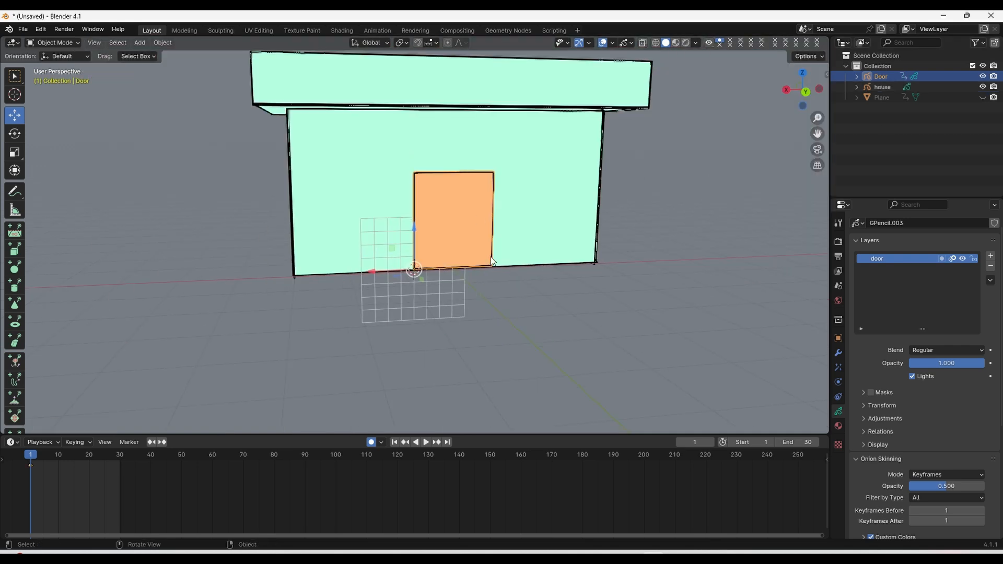
key("k")
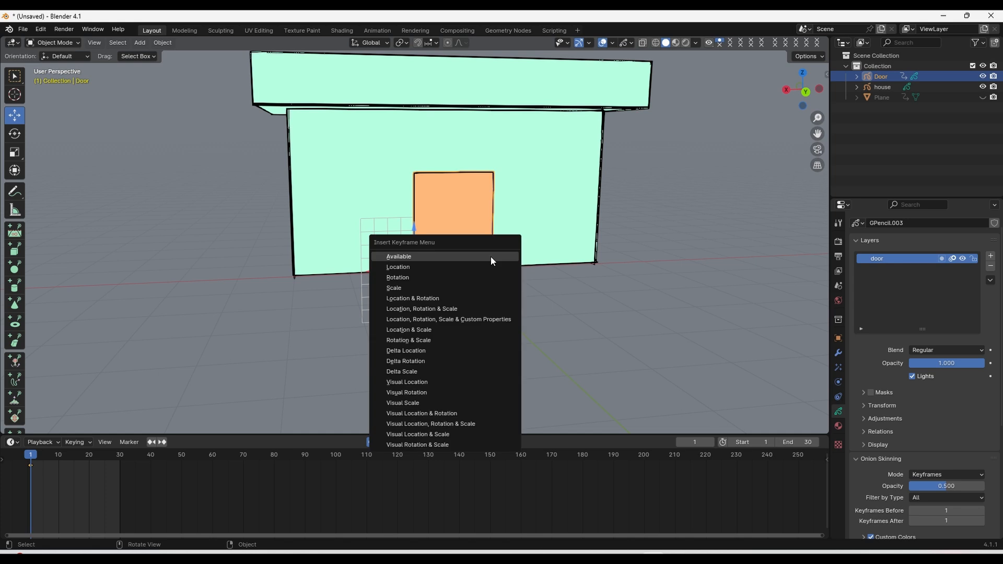
left_click(453, 298)
Step: At frame 20, rotate the Door about -85° around the global Z axis and insert a Location & Rotation keyframe
left_click(89, 462)
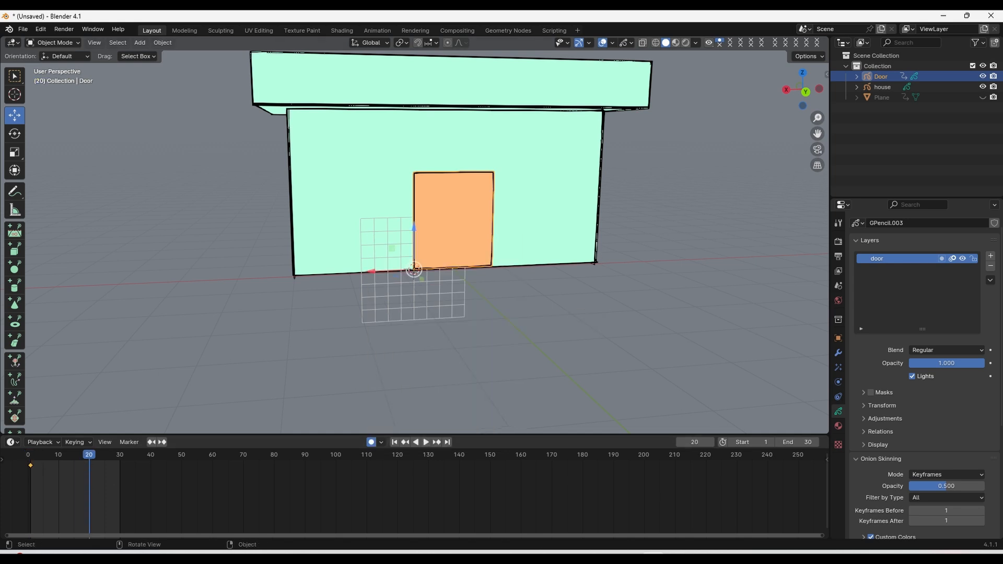
key("r")
key("z")
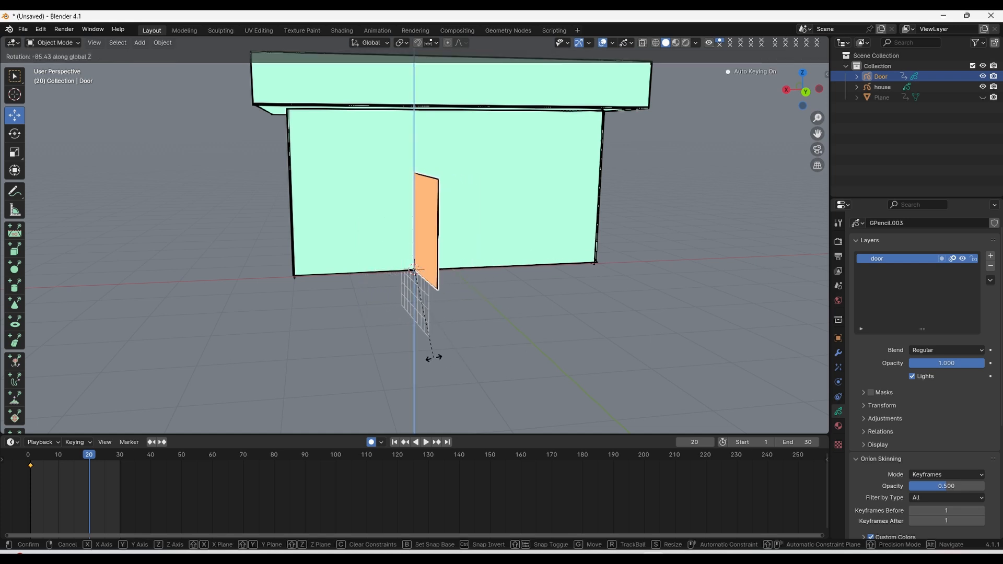
left_click(434, 358)
key("k")
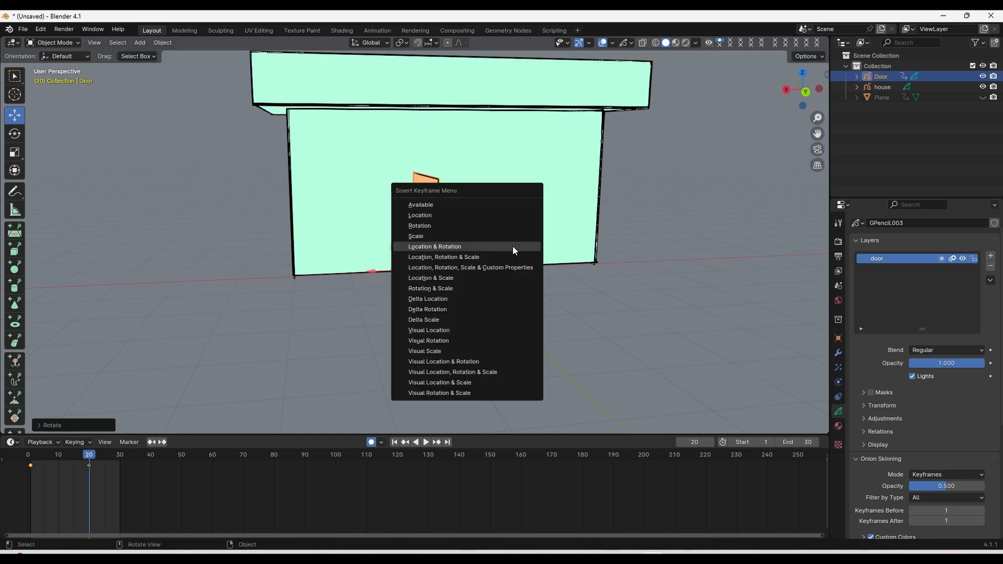
left_click(513, 246)
Step: Play the door-opening animation from the first frame
scroll(369, 516, "up", 3)
middle_click_drag(362, 476, 372, 537)
left_click(394, 443)
scroll(565, 264, "up", 3)
scroll(566, 268, "down", 4)
key("space")
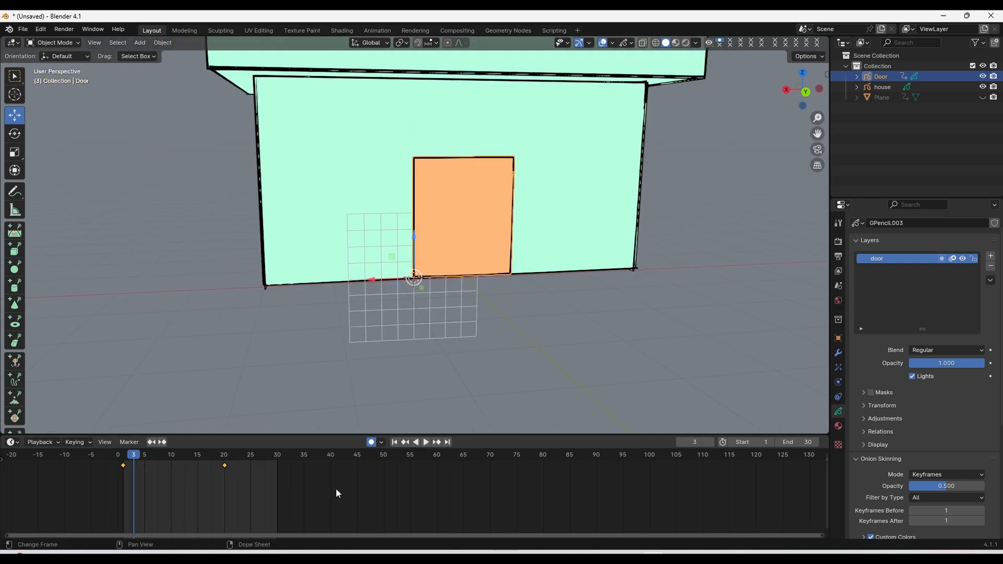
Step: Set the animation's end frame to 98 and move the door's open-position keyframe to frame 40
left_click(236, 470)
left_click_drag(805, 442, 840, 443)
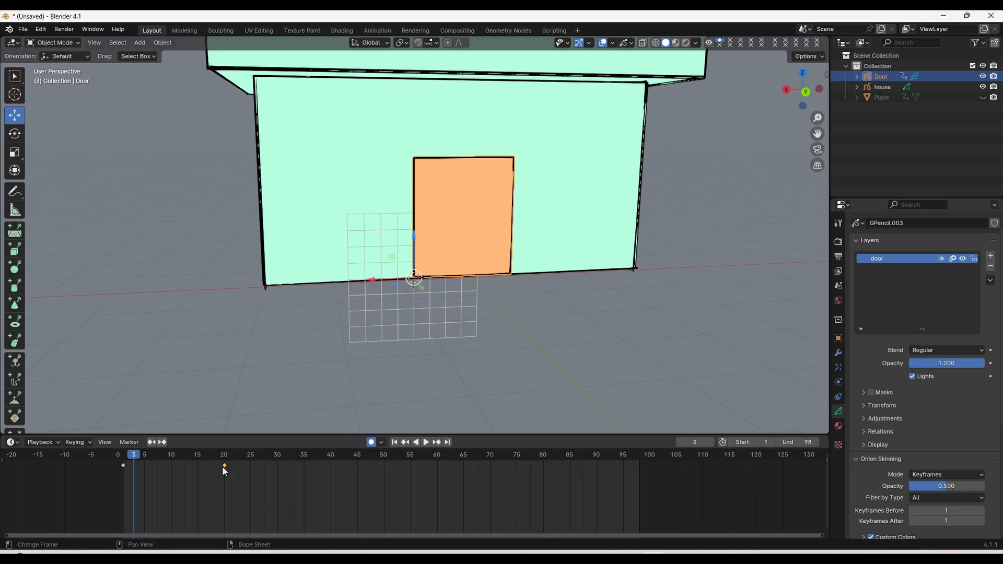
key("g")
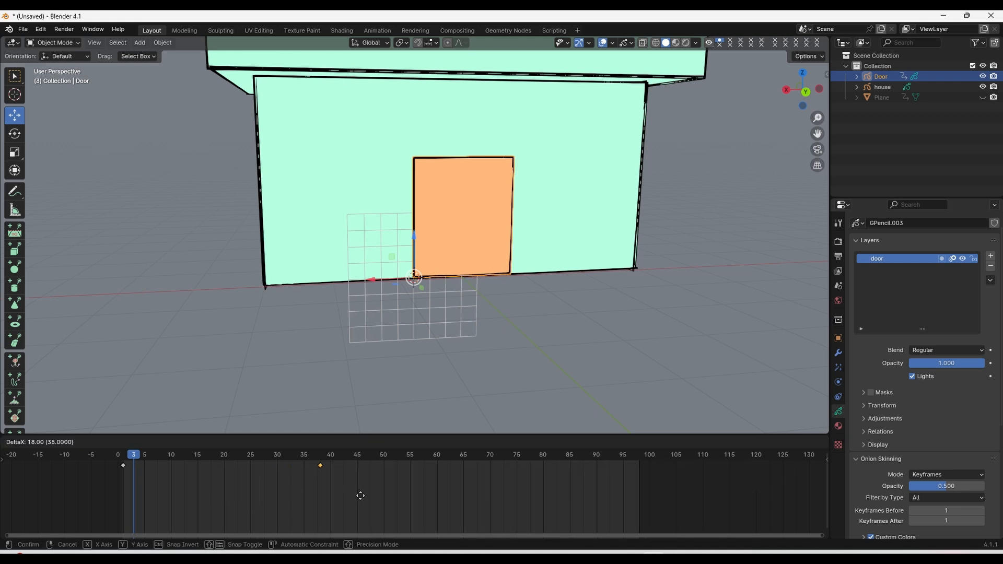
left_click(369, 500)
Step: Duplicate the door's closed-position keyframe from frame 1 to frame 75 and play the animation
left_click_drag(171, 492, 75, 461)
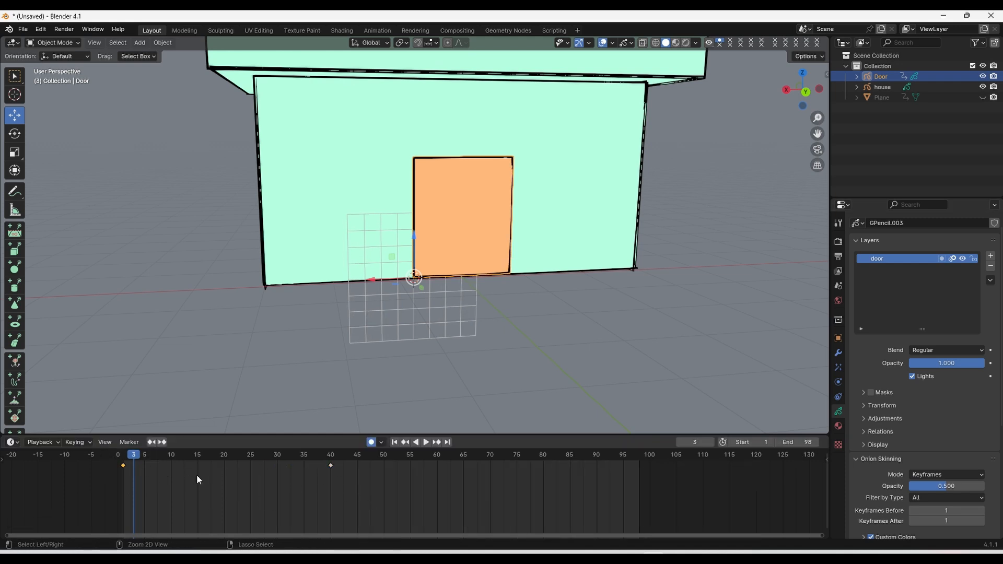
key("g")
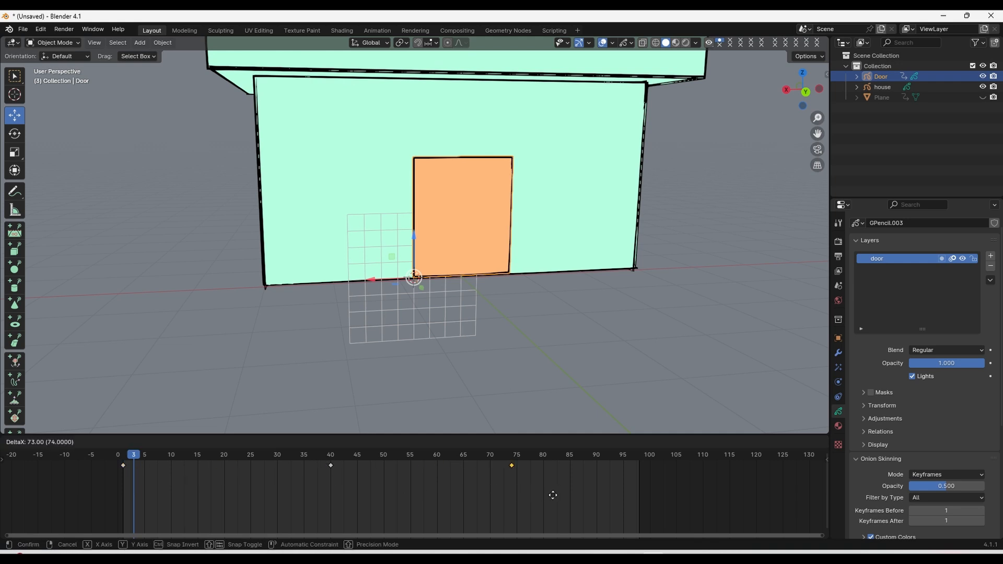
left_click(554, 491)
key("space")
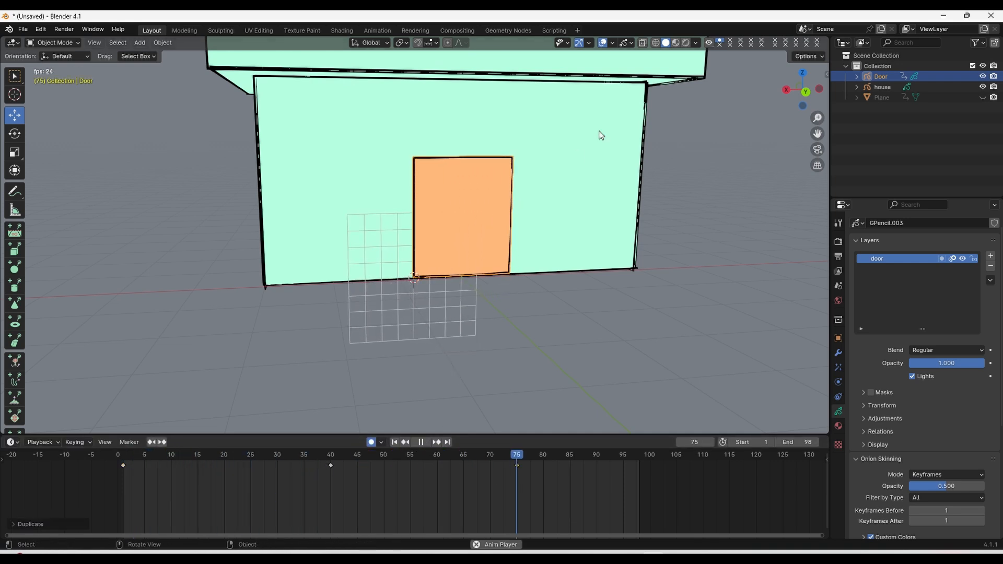
key("space")
Step: Turn off the Grease Pencil Canvas grid overlay from Draw Mode and return the Door to Object Mode
scroll(460, 250, "down", 4)
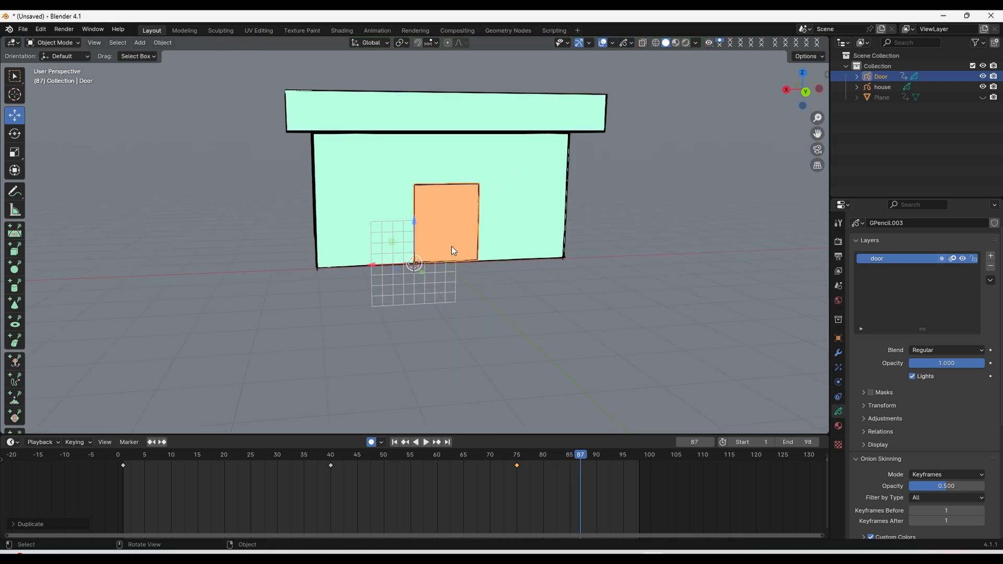
middle_click_drag(453, 248, 442, 303)
left_click(73, 43)
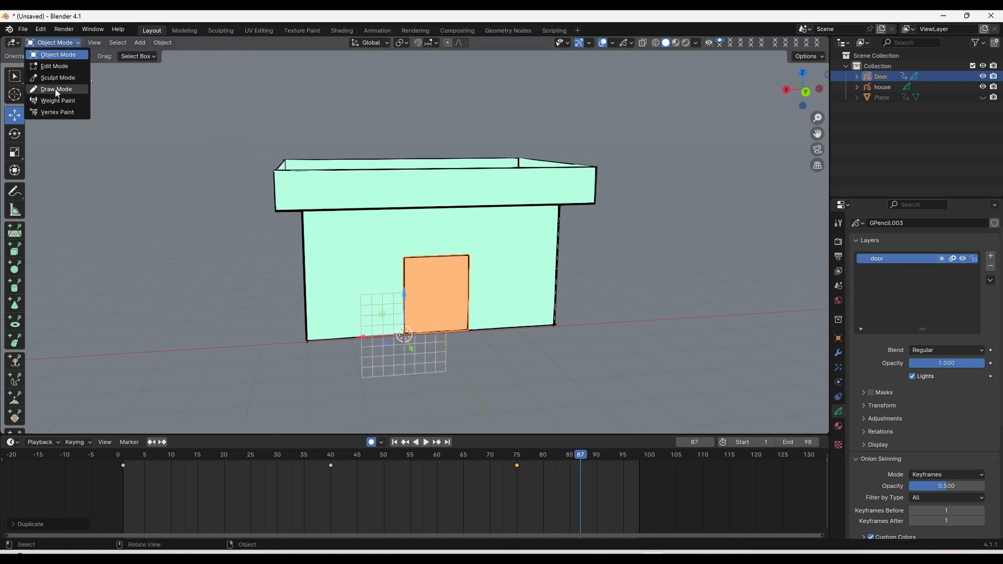
left_click(53, 90)
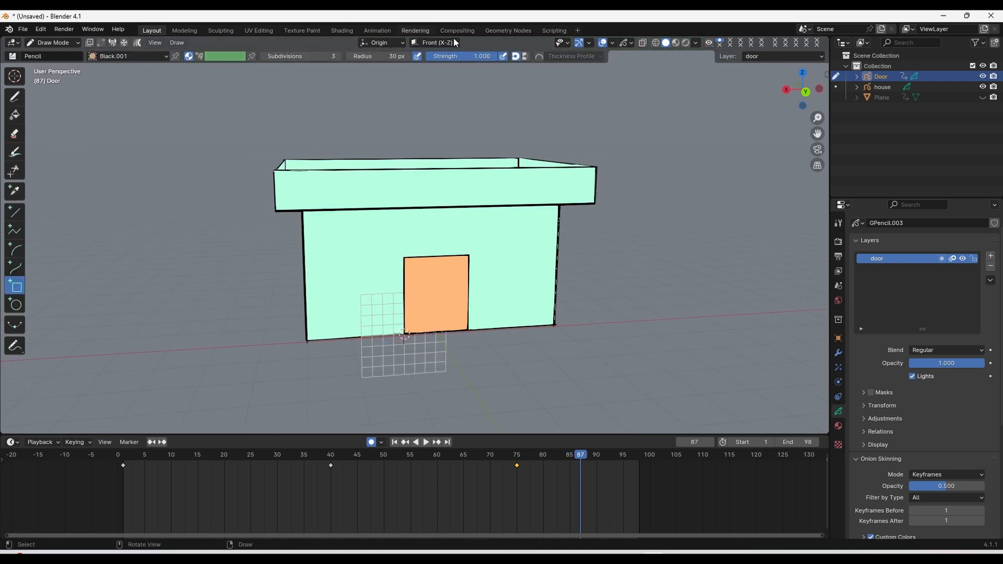
left_click(630, 43)
left_click(562, 89)
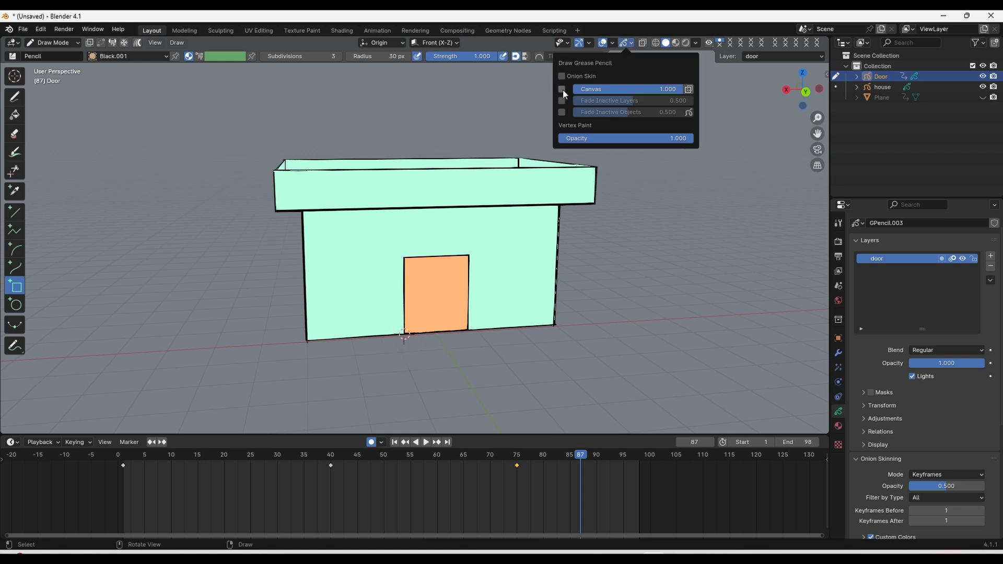
left_click(55, 44)
left_click(66, 53)
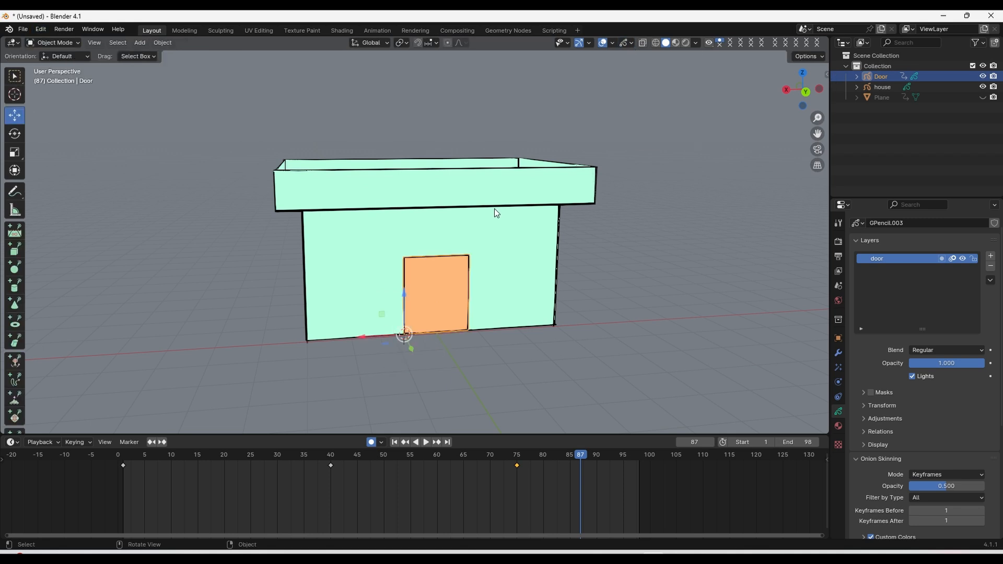
Step: Play the animation, stop it with the door open, and examine the house and door from several sides
key("space")
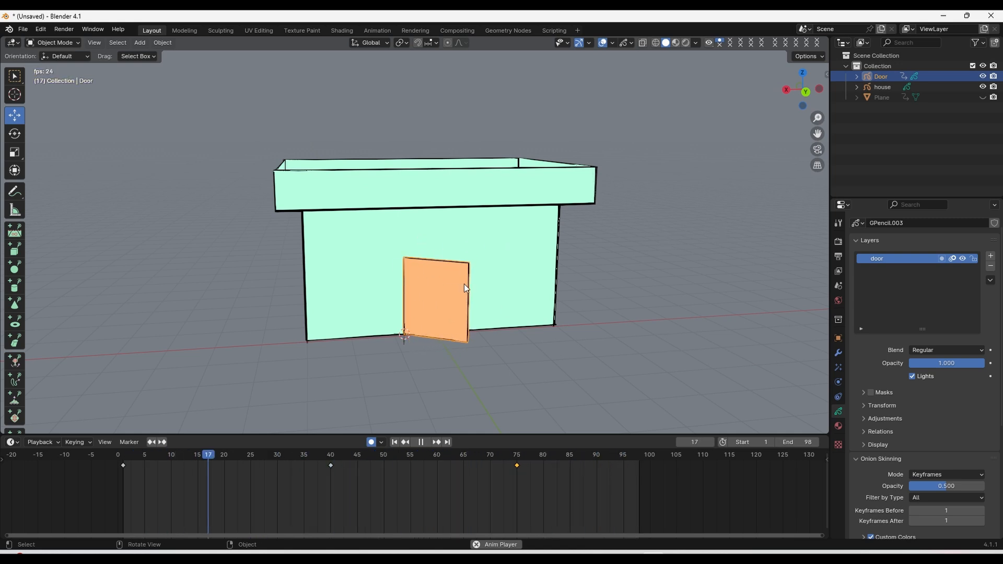
key("space")
middle_click_drag(491, 341, 575, 272)
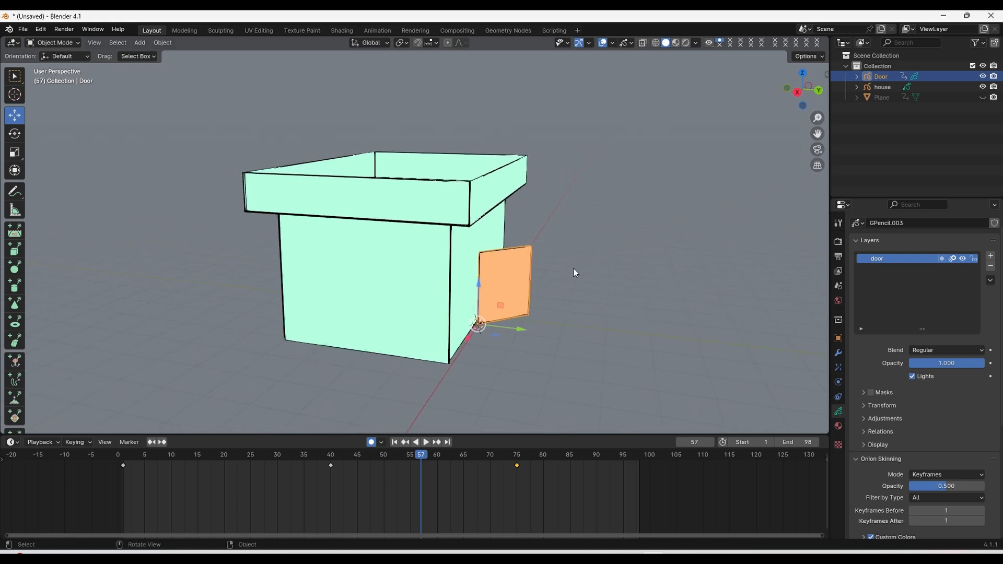
middle_click_drag(574, 272, 449, 319)
scroll(457, 280, "down", 4)
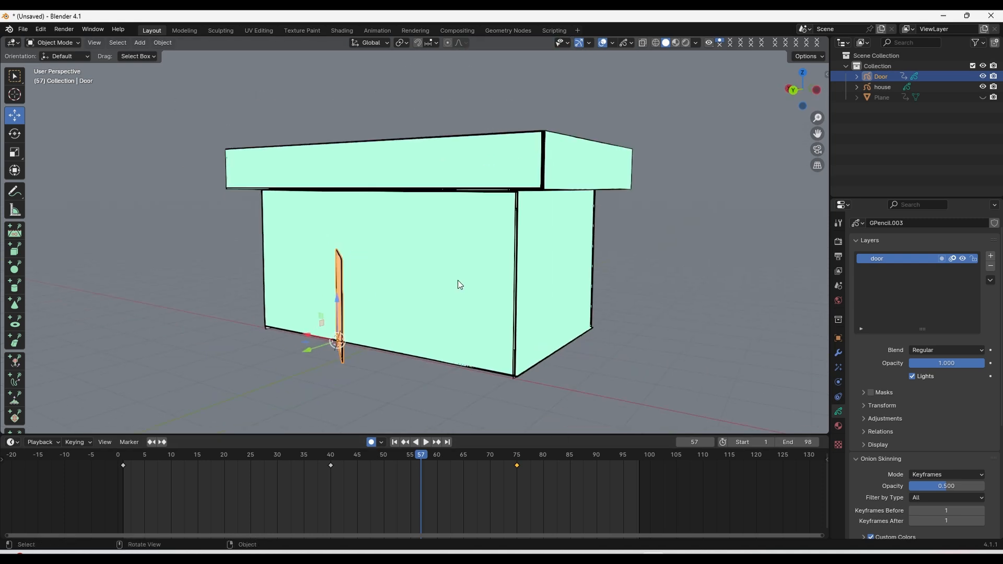
scroll(458, 280, "up", 2)
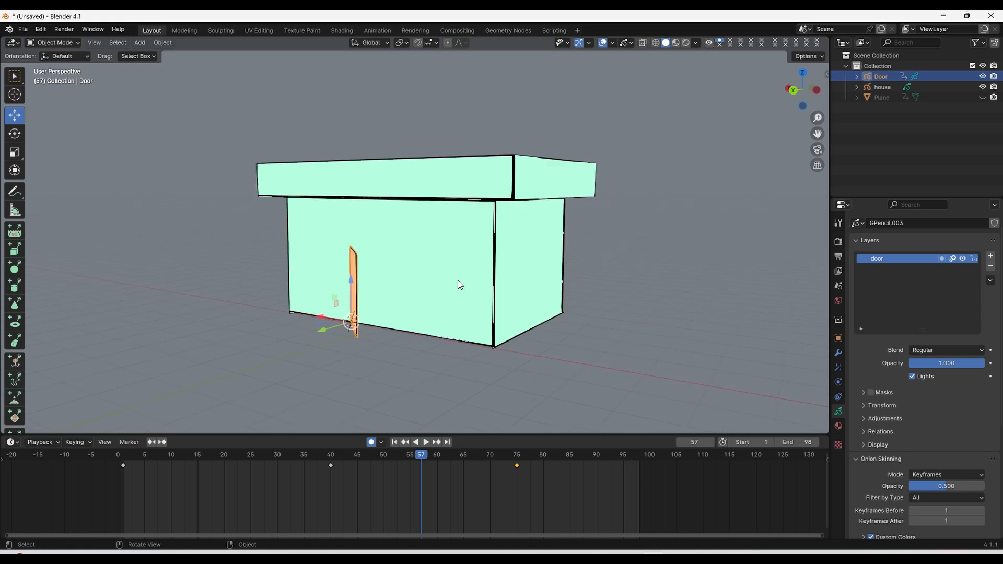